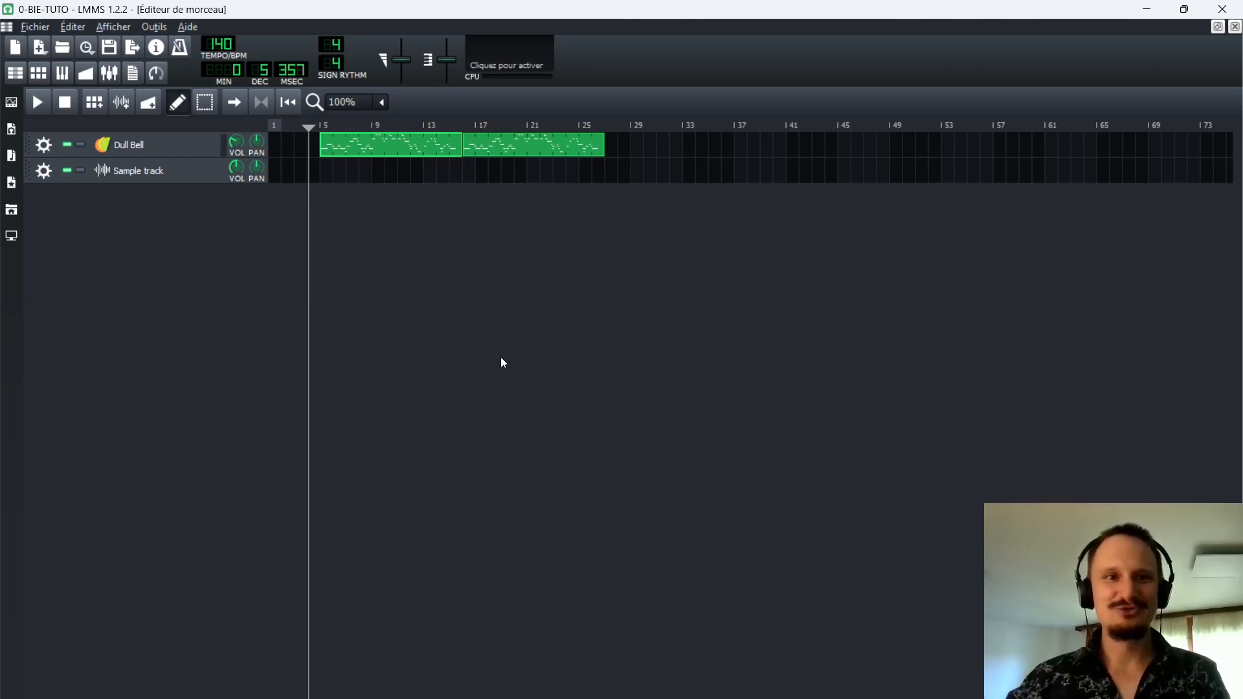
Play the song from just before bar 5 to listen to the Dull Bell melody, and stop playback.
left_click(315, 123)
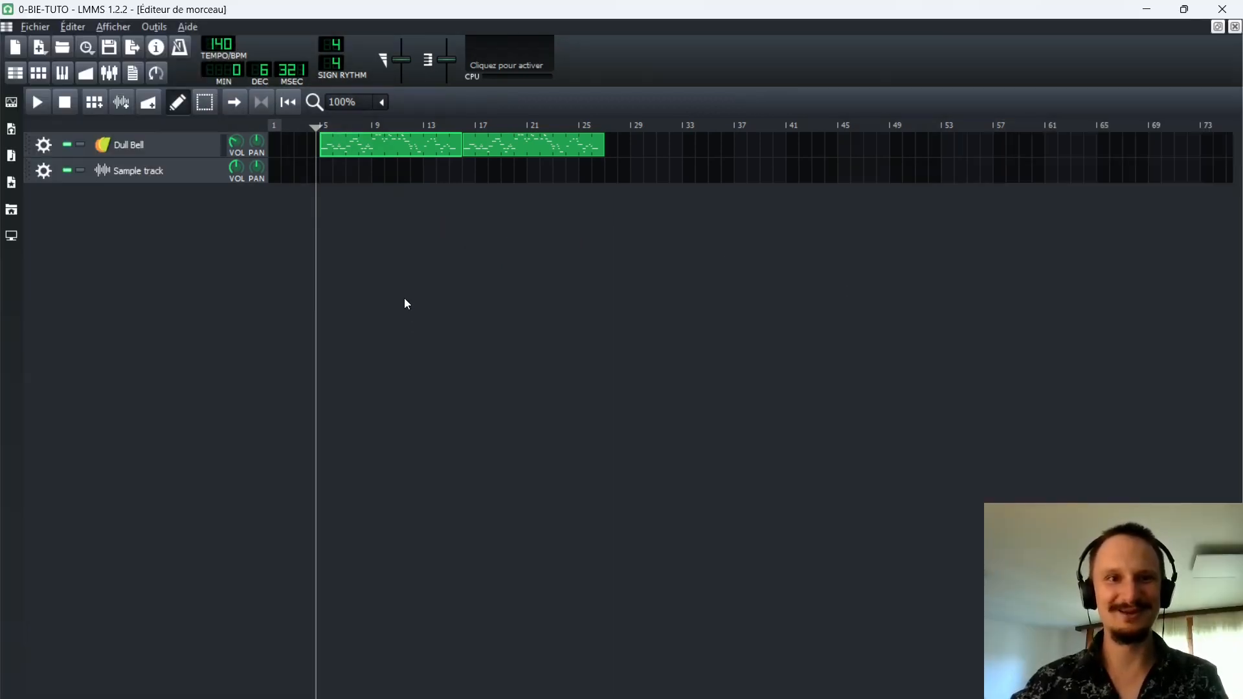
key("space")
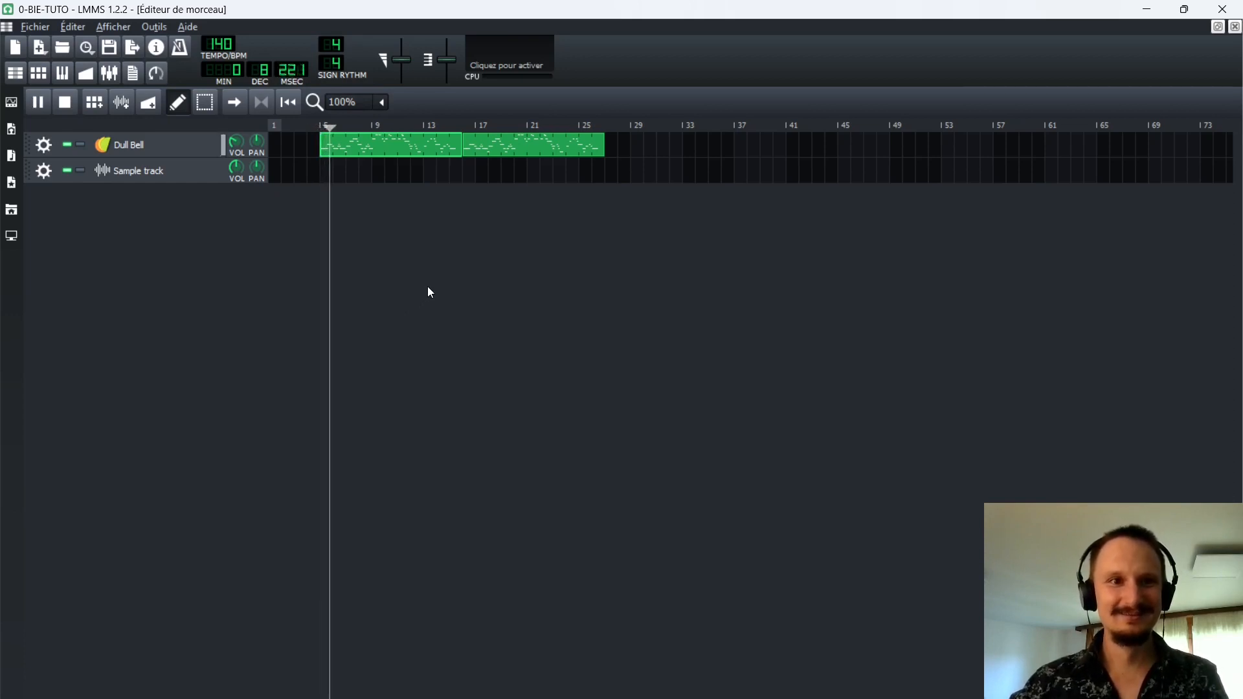
key("space")
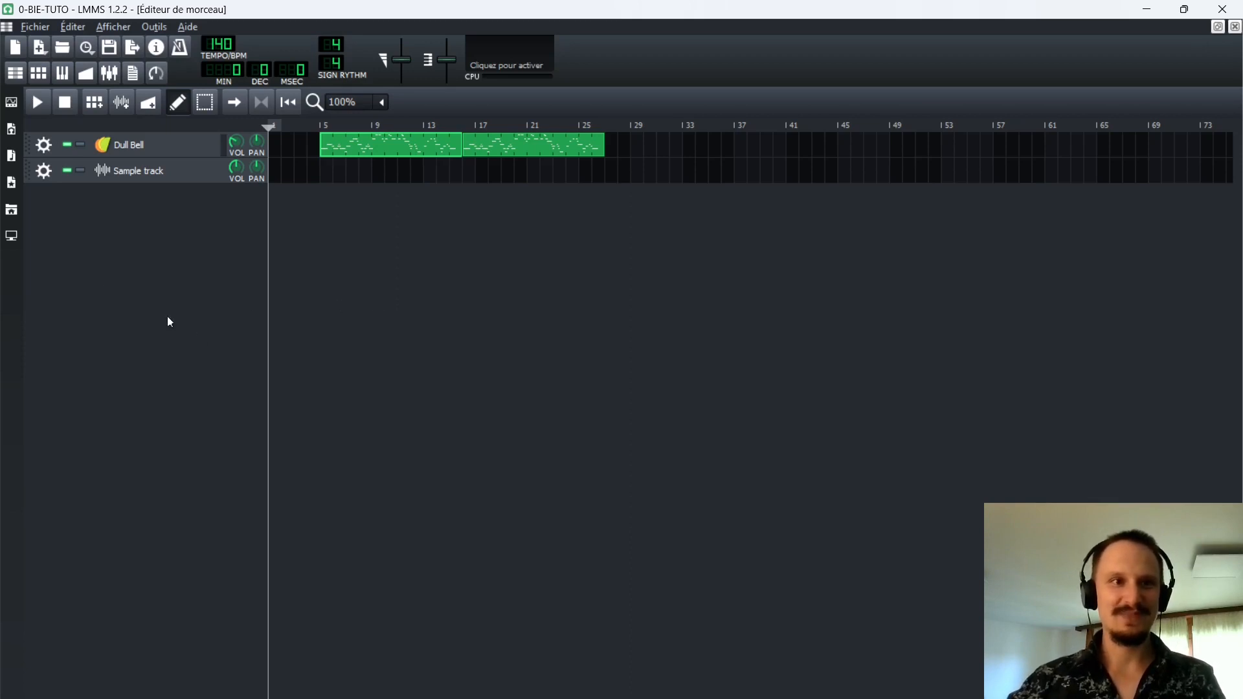
Show the list of instrument plugins and examine the Dull Bell track's Triple Oscillator settings.
left_click(11, 101)
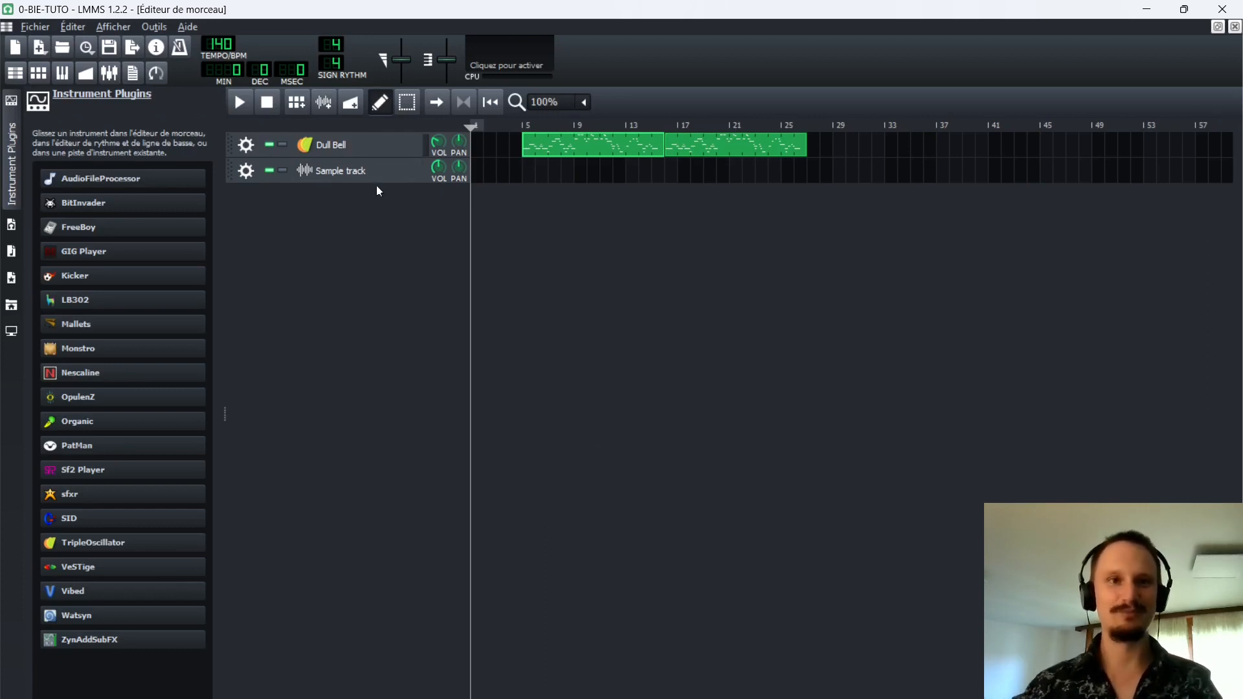
left_click(329, 146)
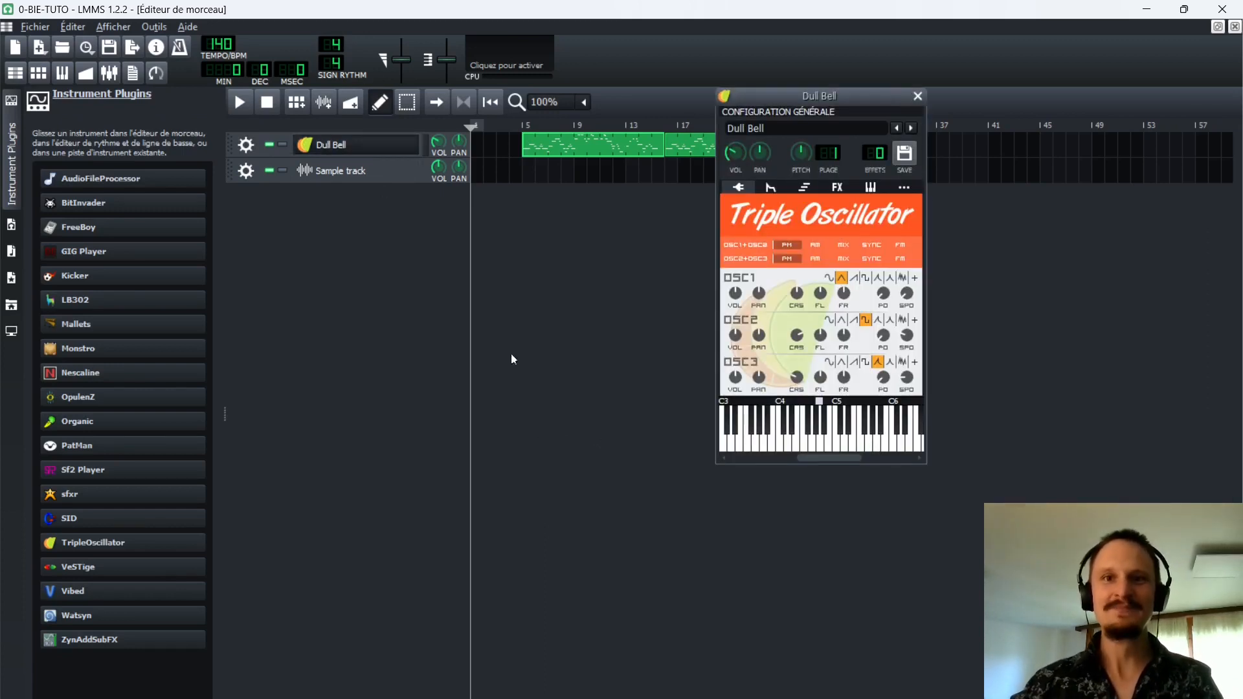
left_click(919, 98)
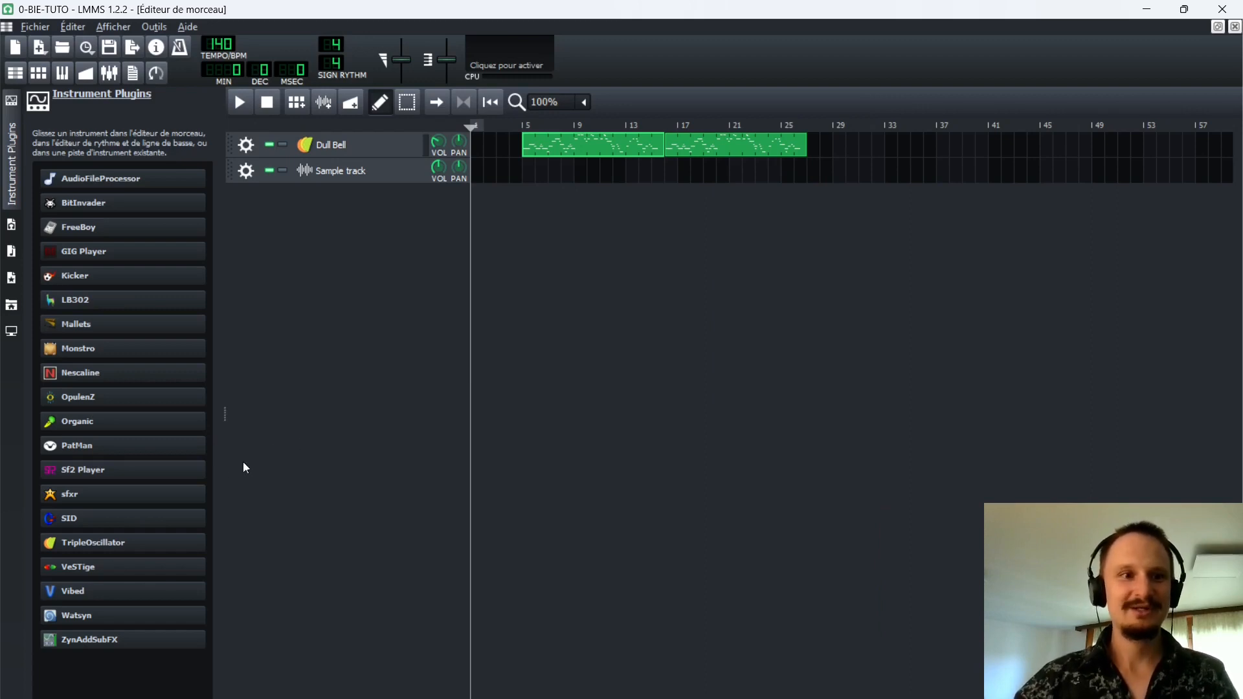
Add an Sf2 Player track and a VeSTige track below the sample track.
left_click_drag(139, 482, 349, 210)
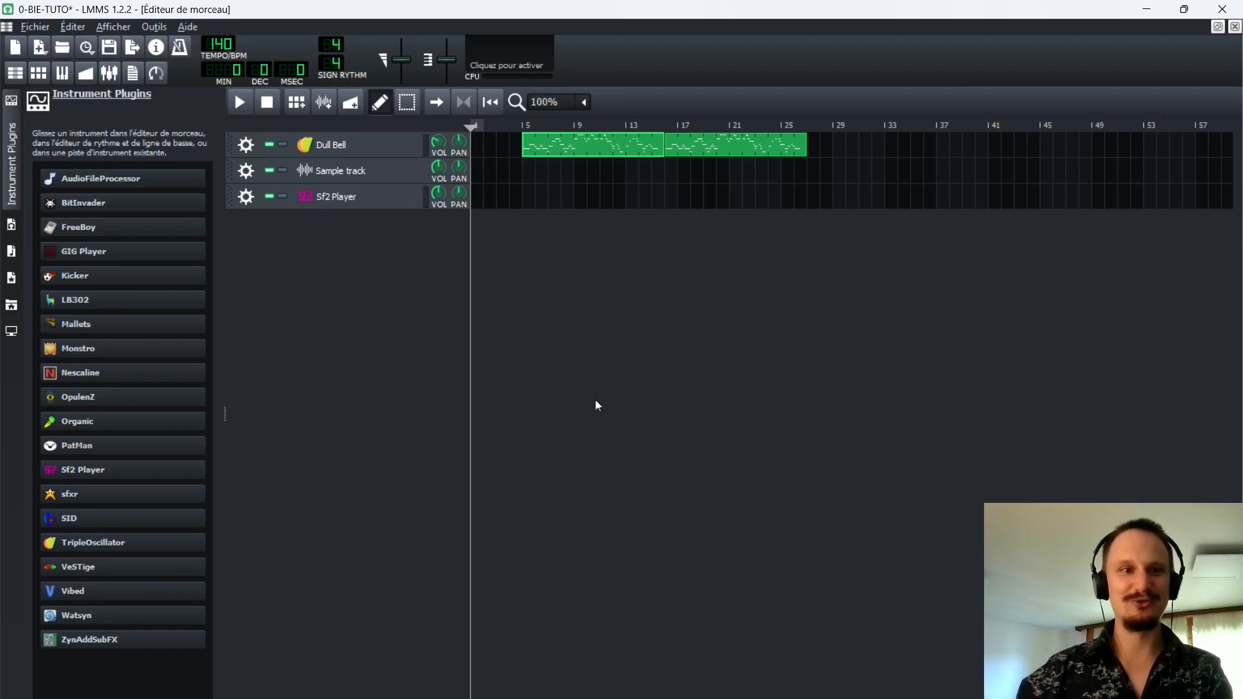
left_click_drag(81, 569, 329, 284)
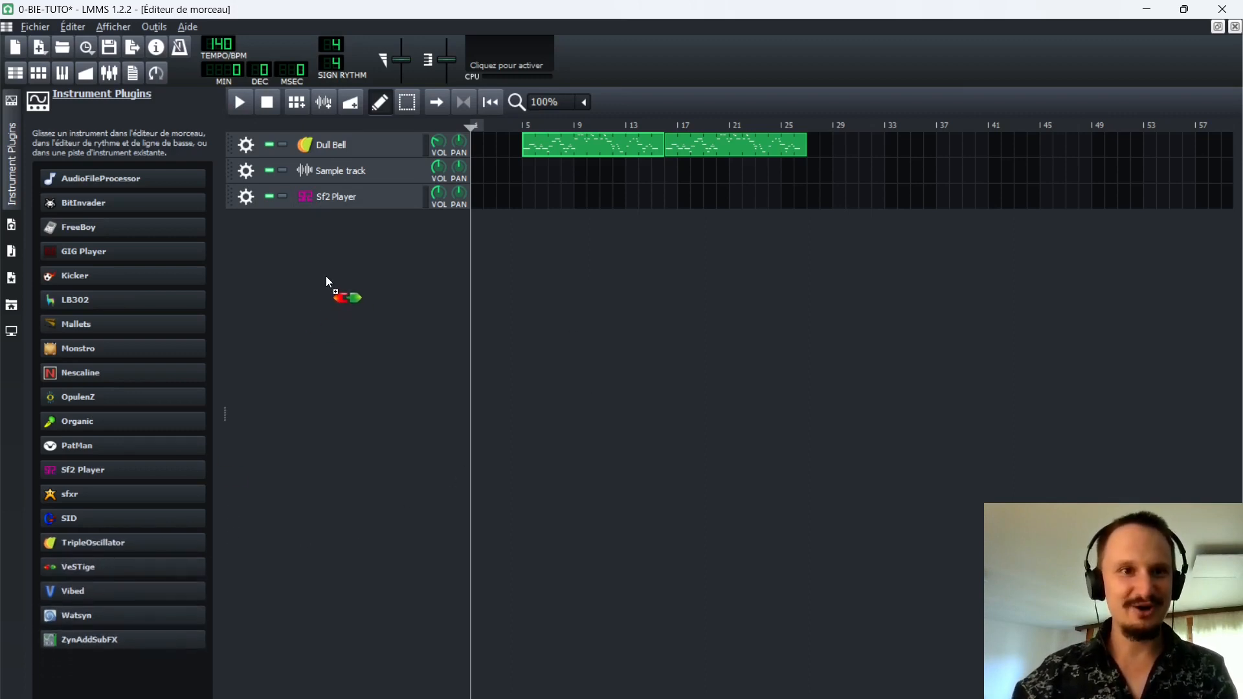
left_click_drag(327, 281, 326, 280)
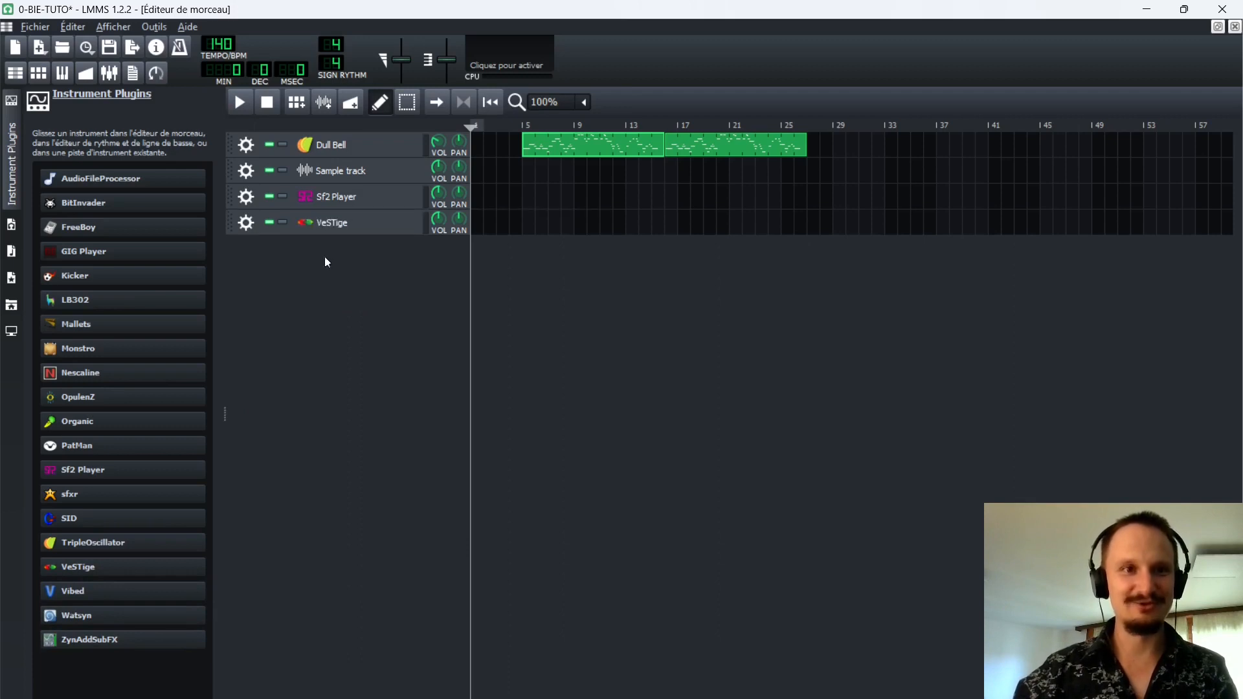
Inspect the VeSTige instrument's settings, remove the VeSTige track, and hide the instrument plugin list.
left_click(343, 230)
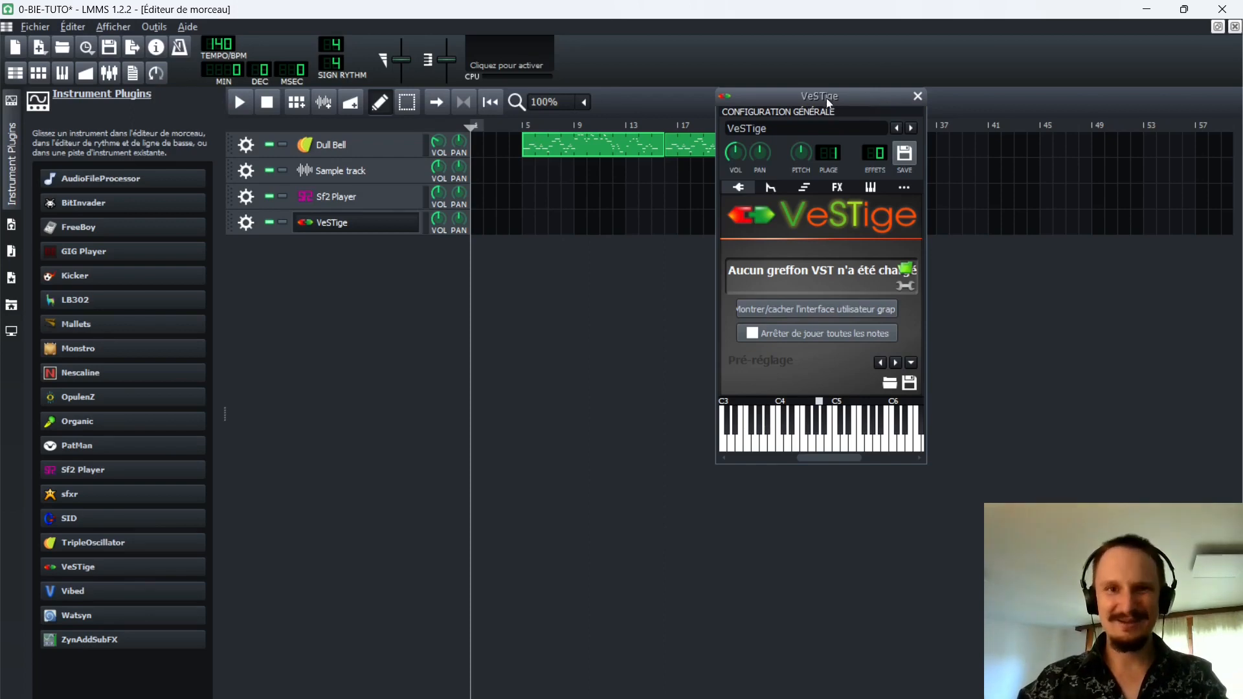
left_click(916, 97)
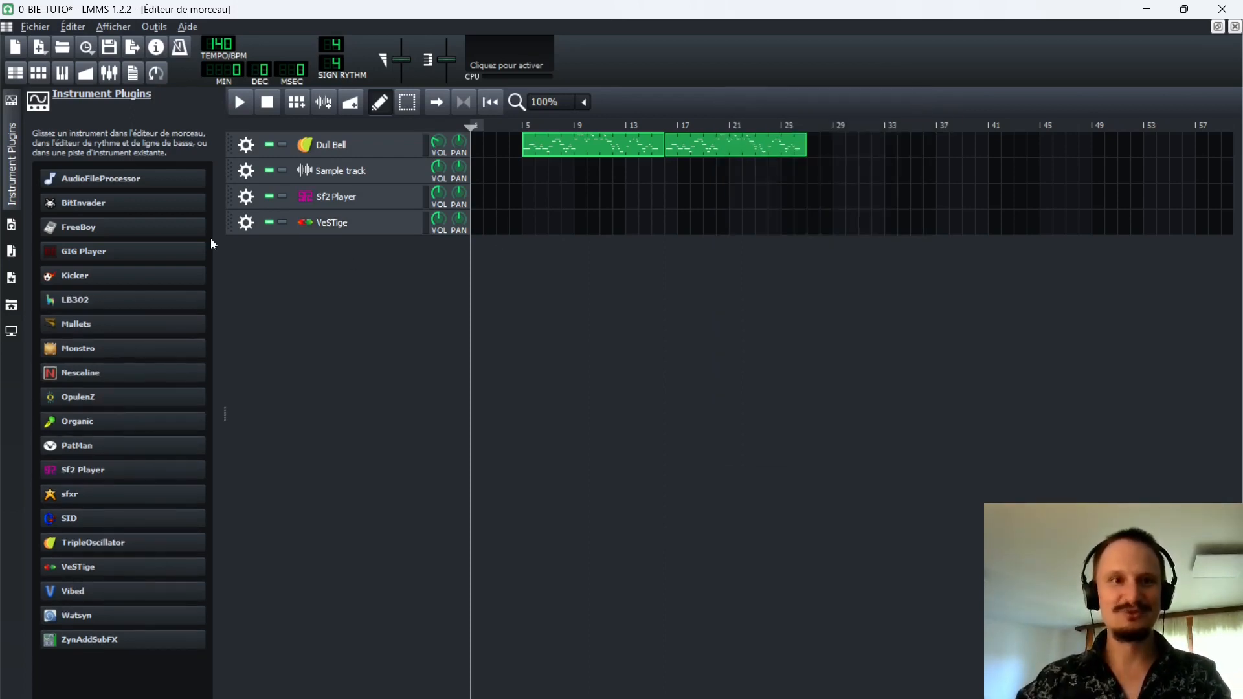
left_click(246, 222)
left_click(290, 265)
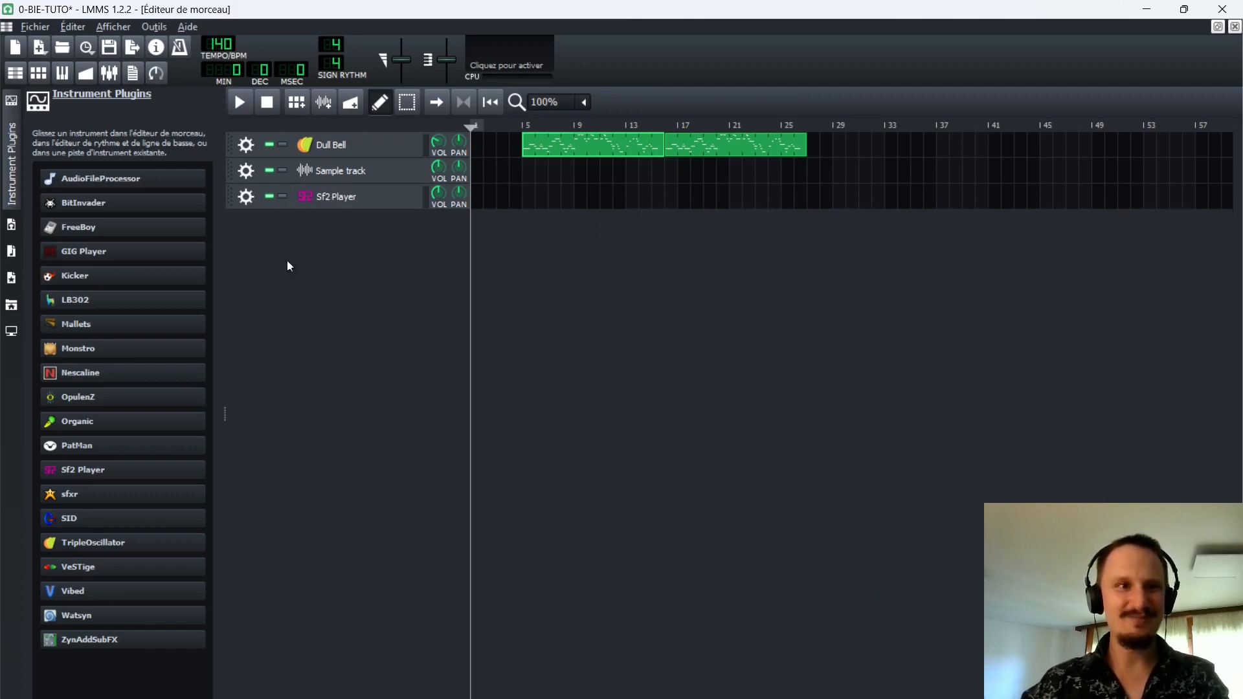
left_click(12, 183)
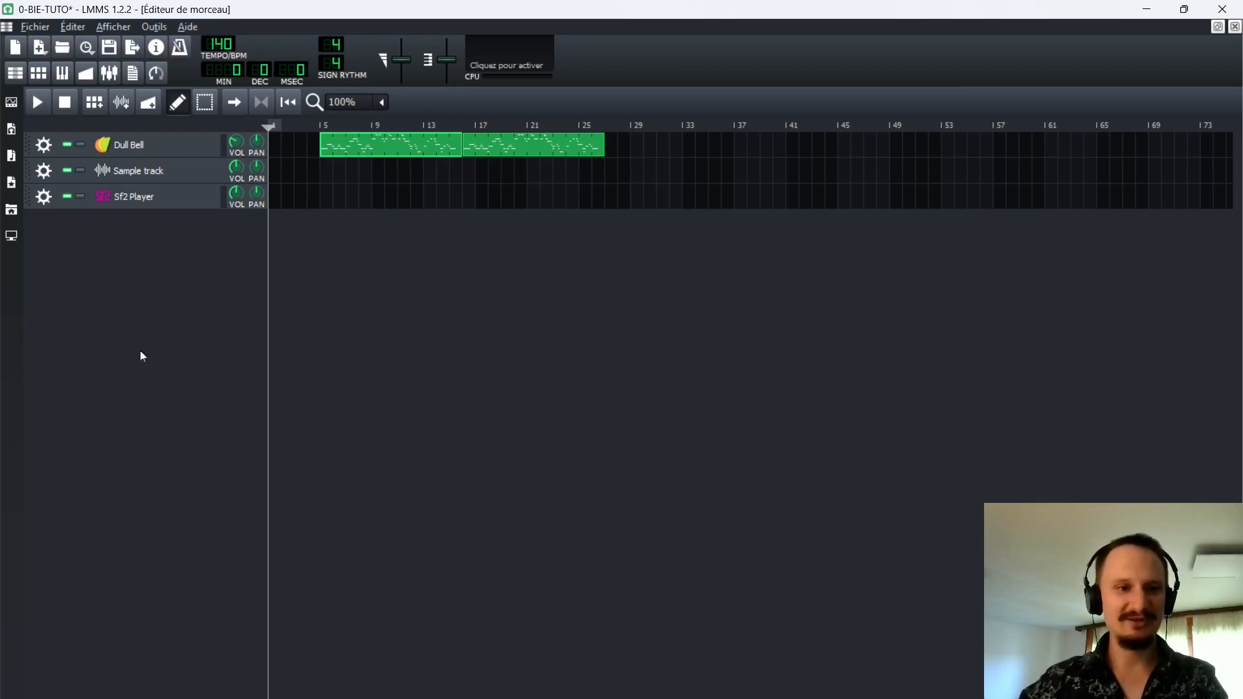
Open the Sf2 Player's settings, and switch to the web browser to open the GeneralUser GS page among the virtual instruments.
left_click(135, 197)
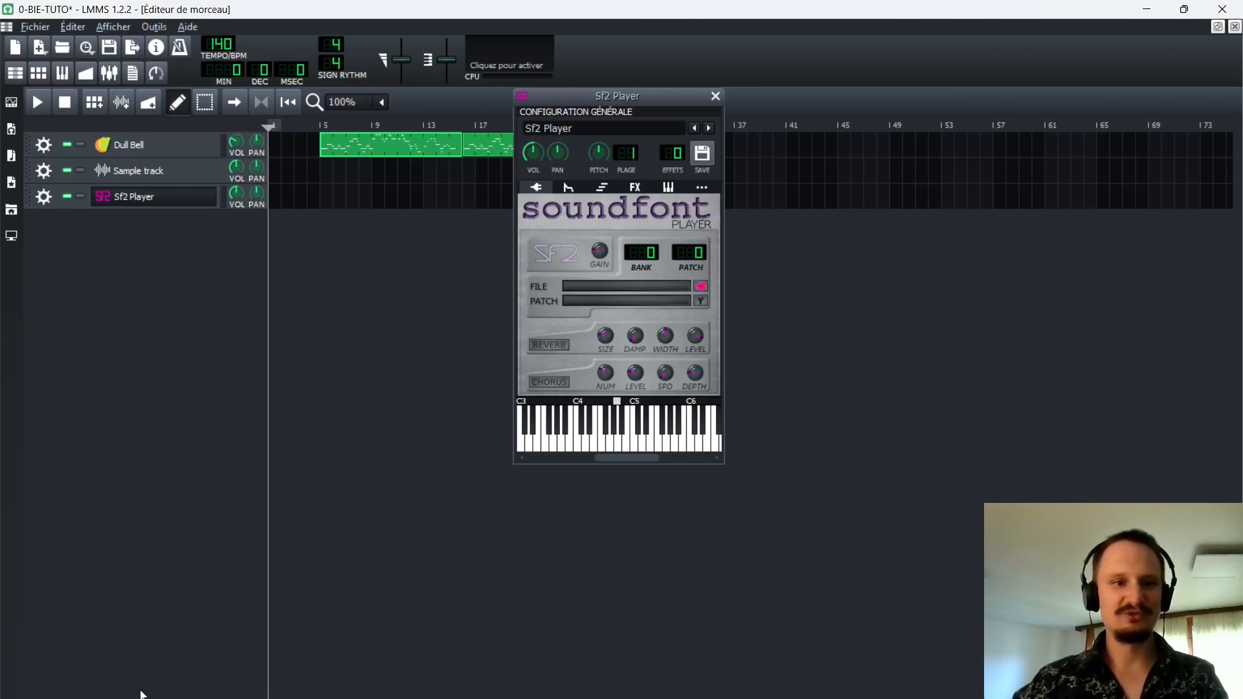
left_click(98, 698)
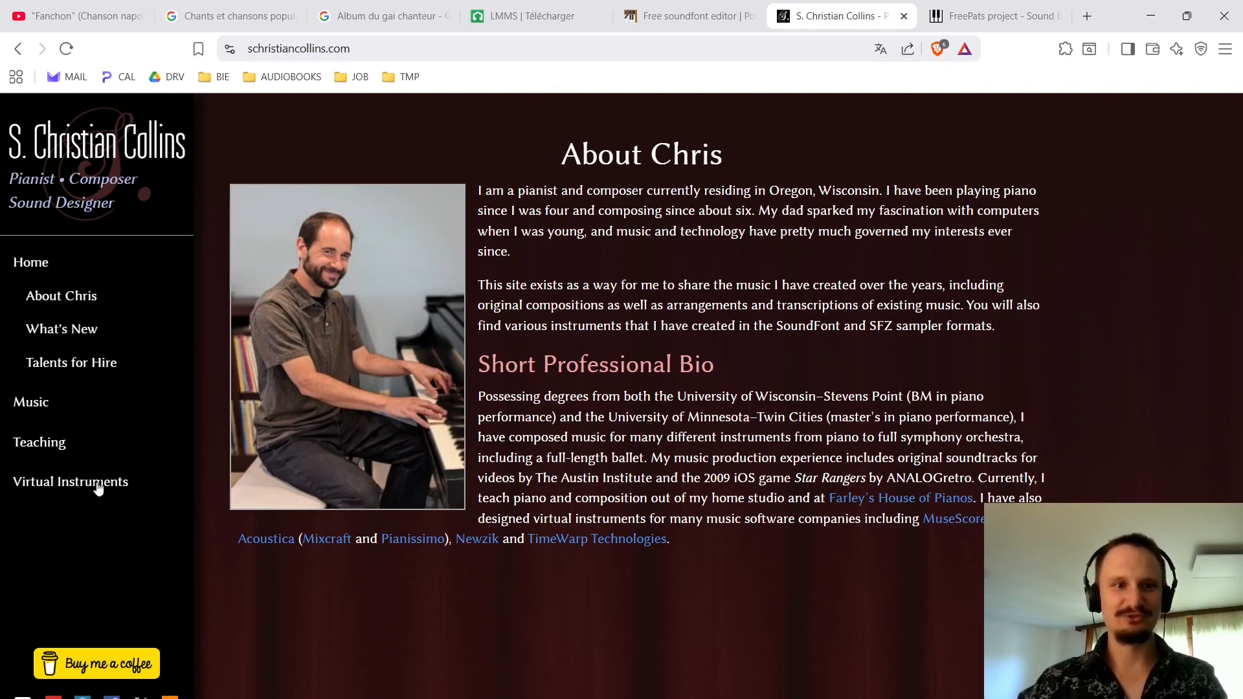
mouse_move(98, 489)
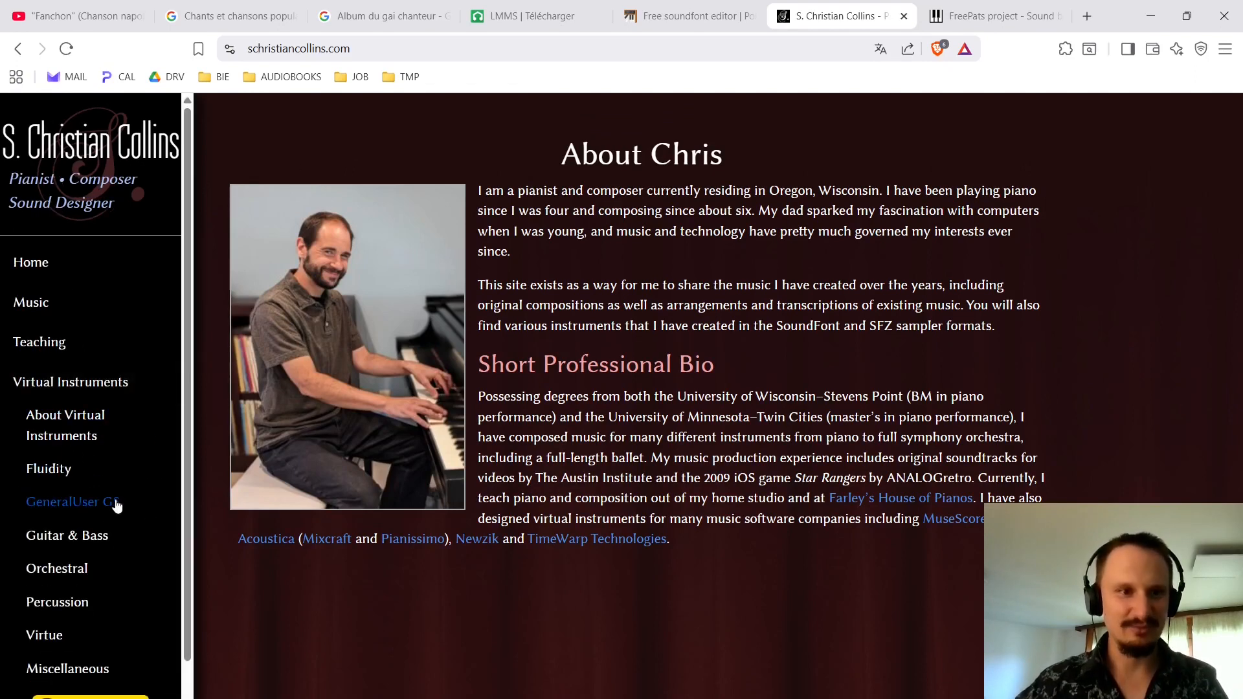
left_click(116, 505)
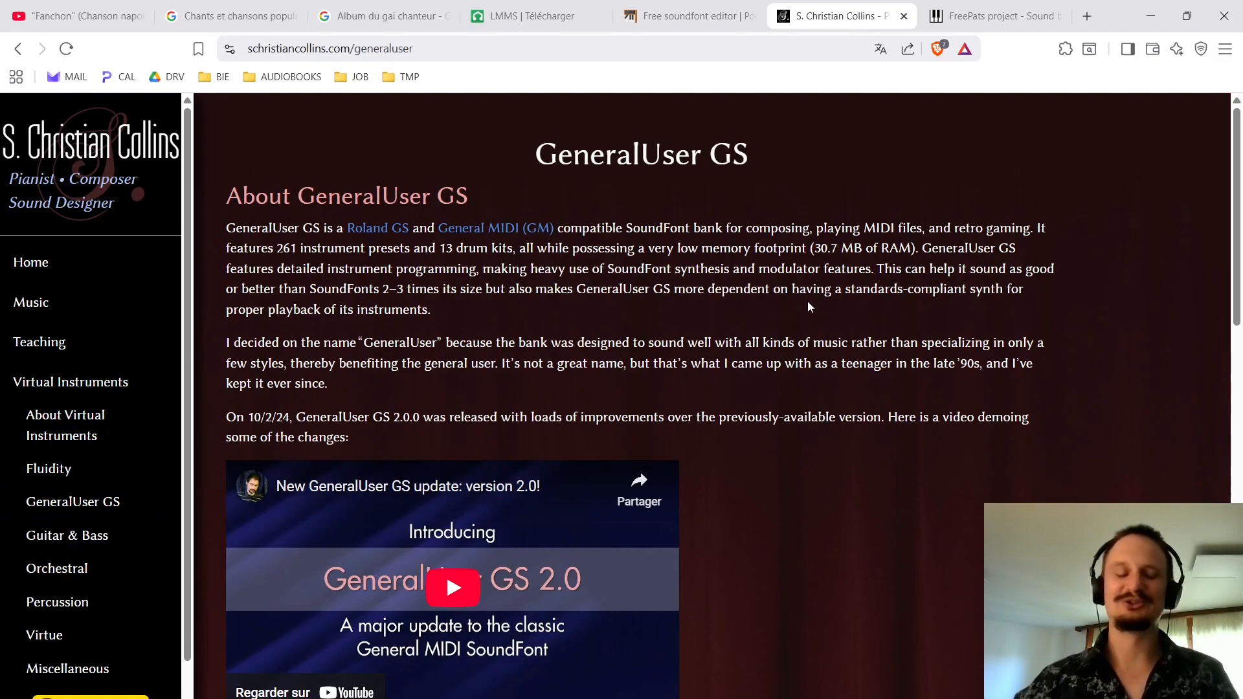
View the Google Drive download page for GeneralUser GS 2.0.2 w/ documentation rev. 4, and close it without downloading.
scroll(840, 317, "down", 15)
scroll(850, 327, "down", 2)
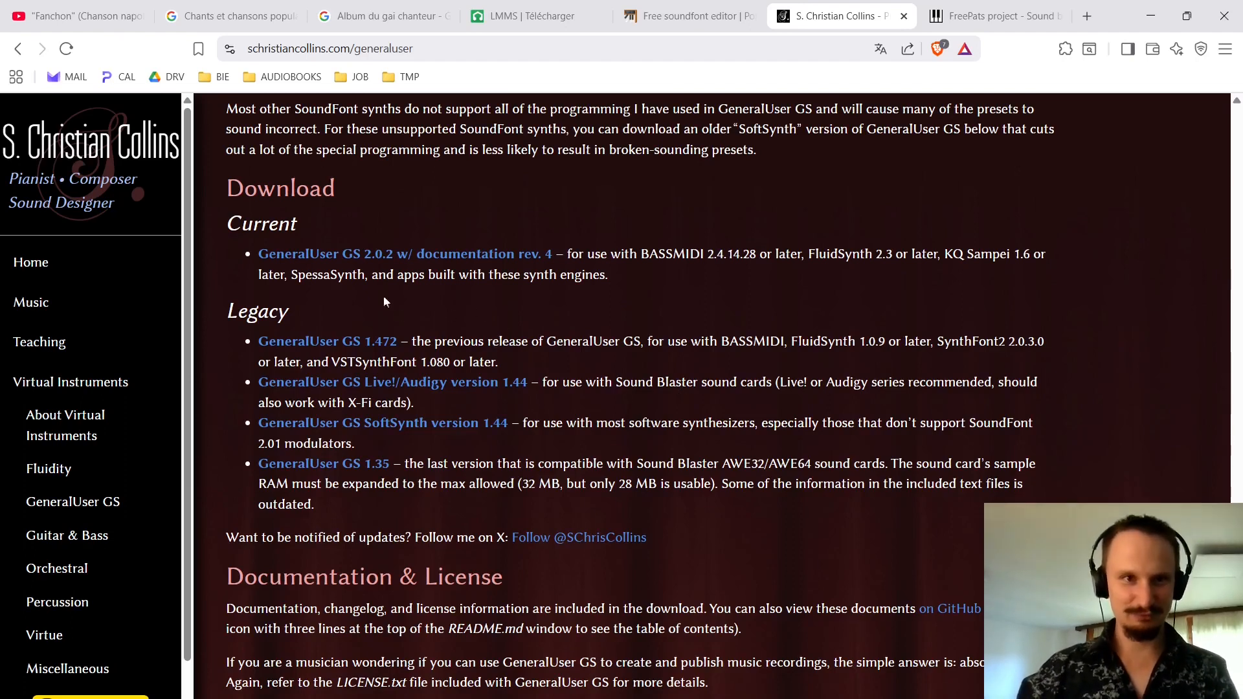
left_click(313, 254)
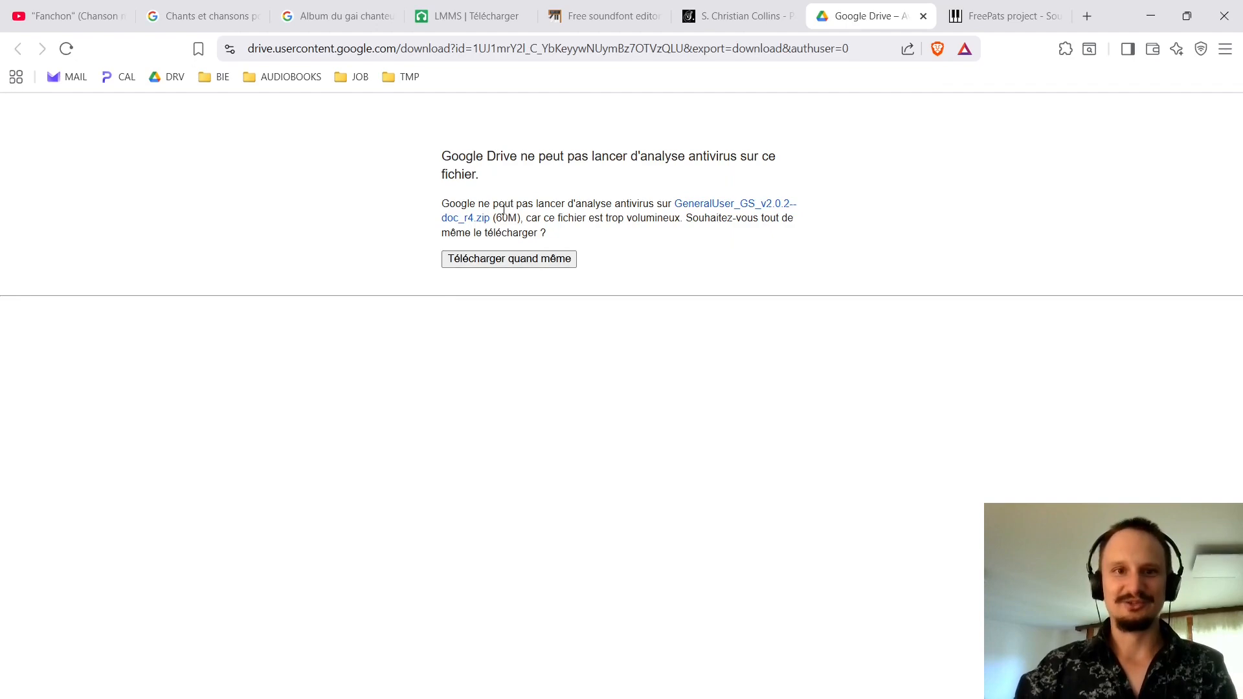
left_click(923, 16)
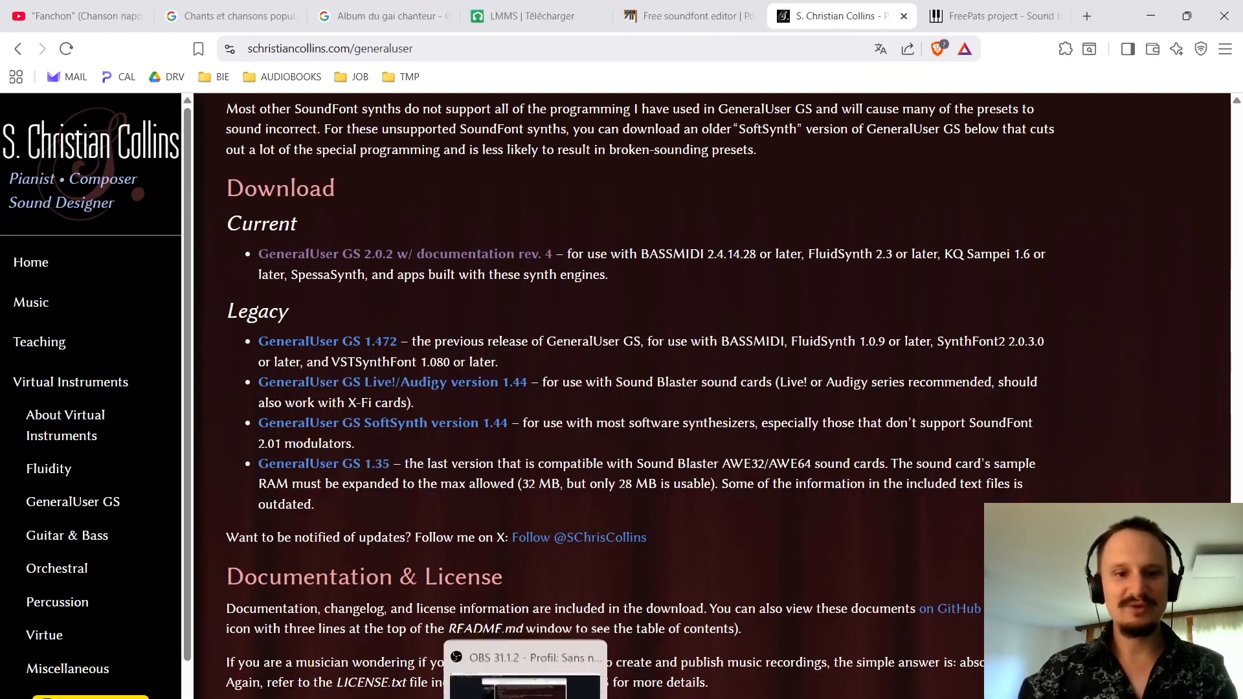
Switch back to LMMS and check which folder is set as the SF2 directory in the configuration.
left_click(557, 698)
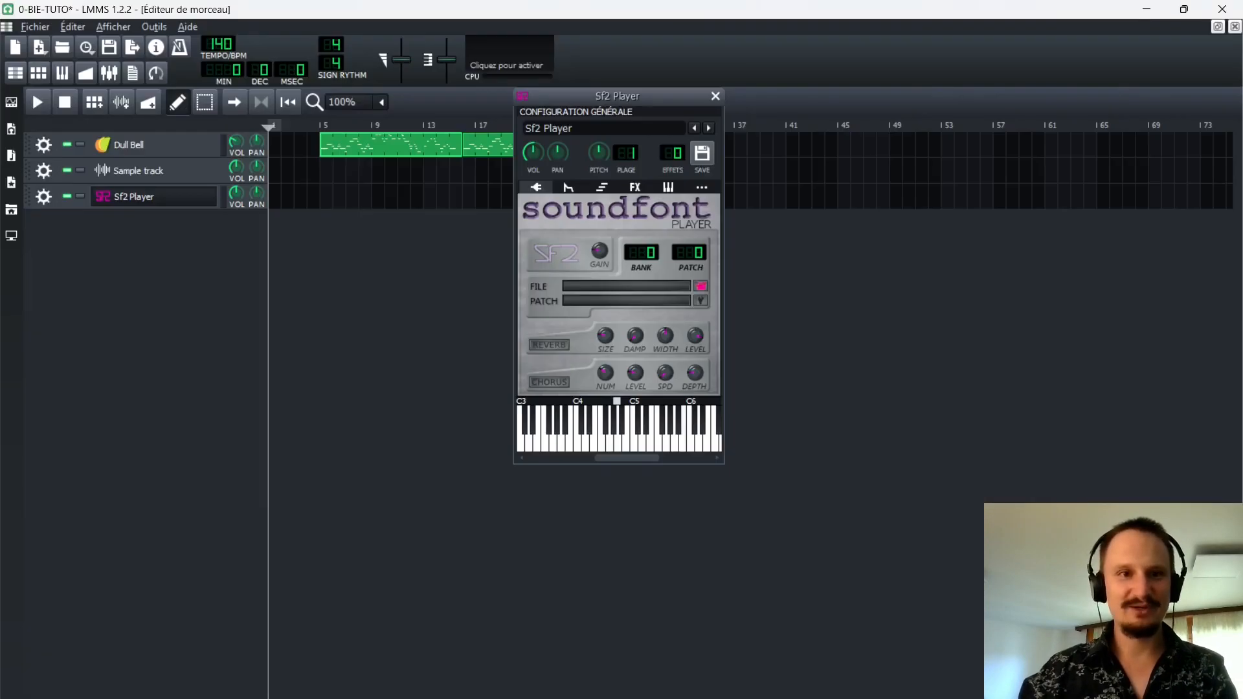
left_click(72, 26)
left_click(93, 92)
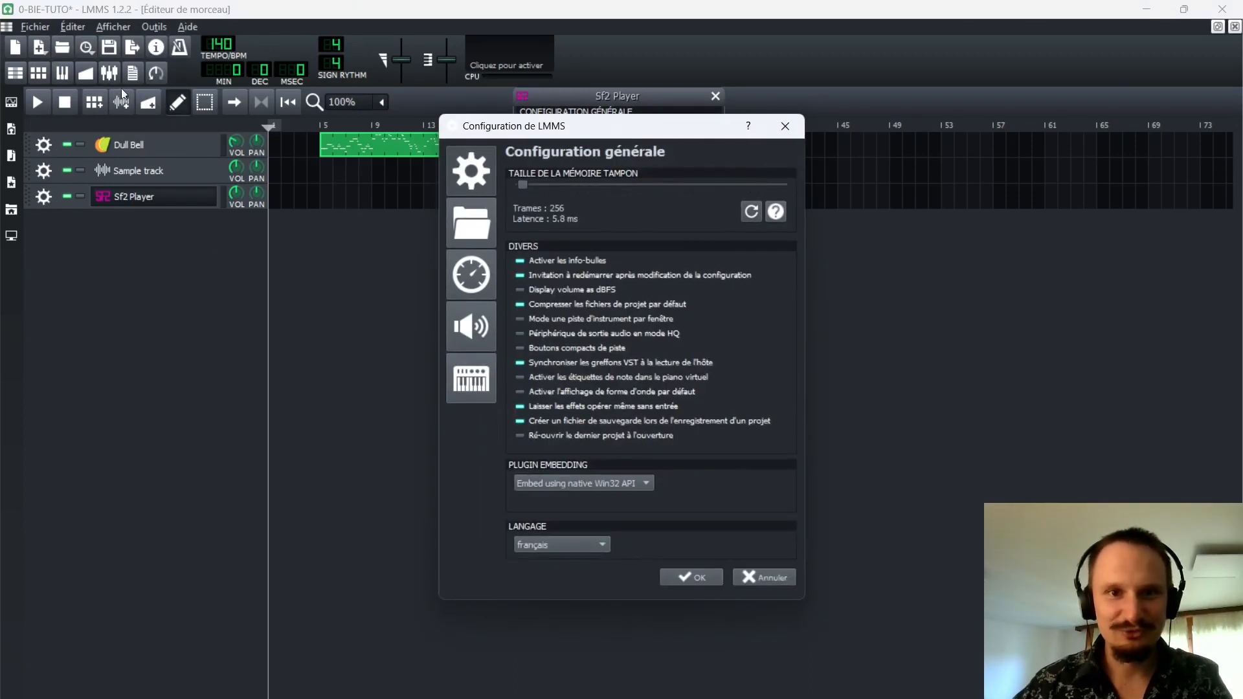
left_click(483, 228)
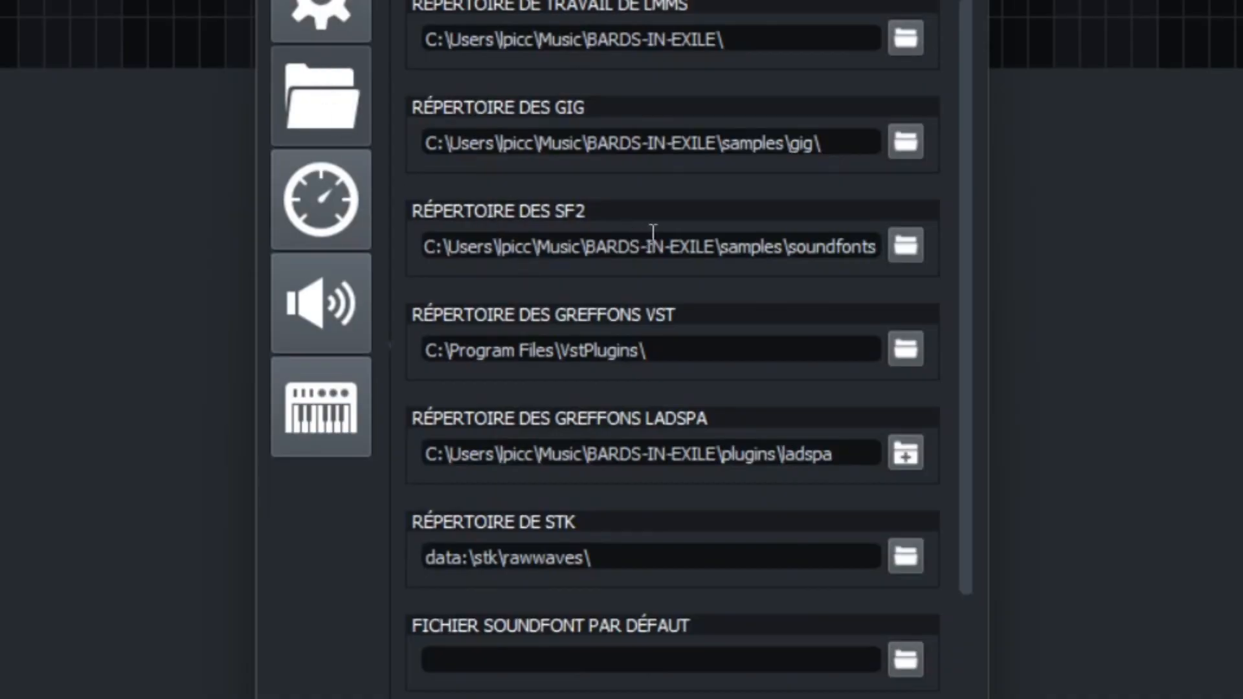
left_click(715, 247)
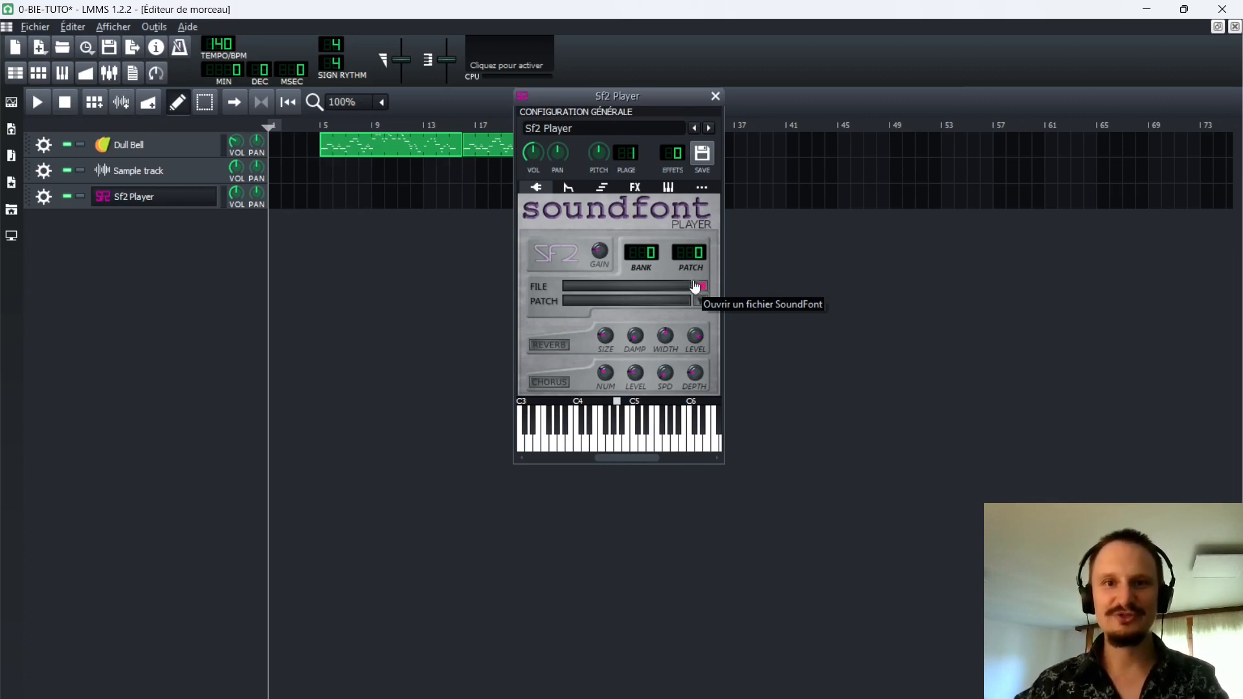
Remove the Sf2 Player track from the song.
left_click(713, 96)
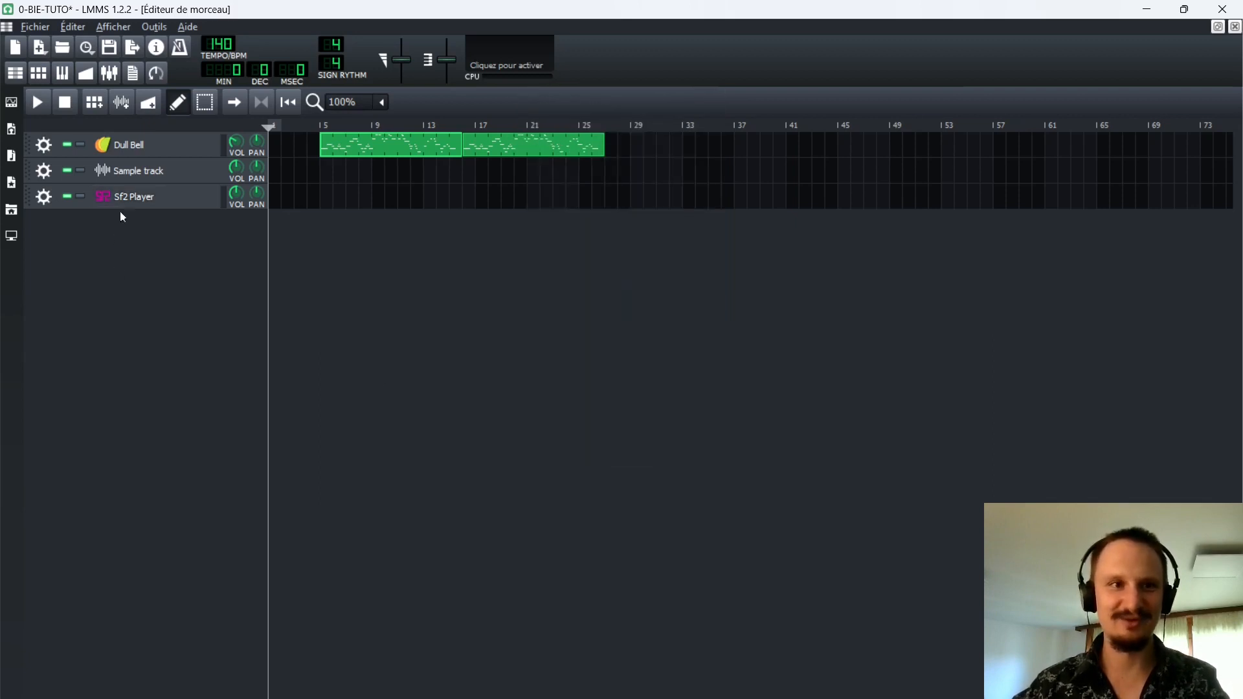
left_click(134, 202)
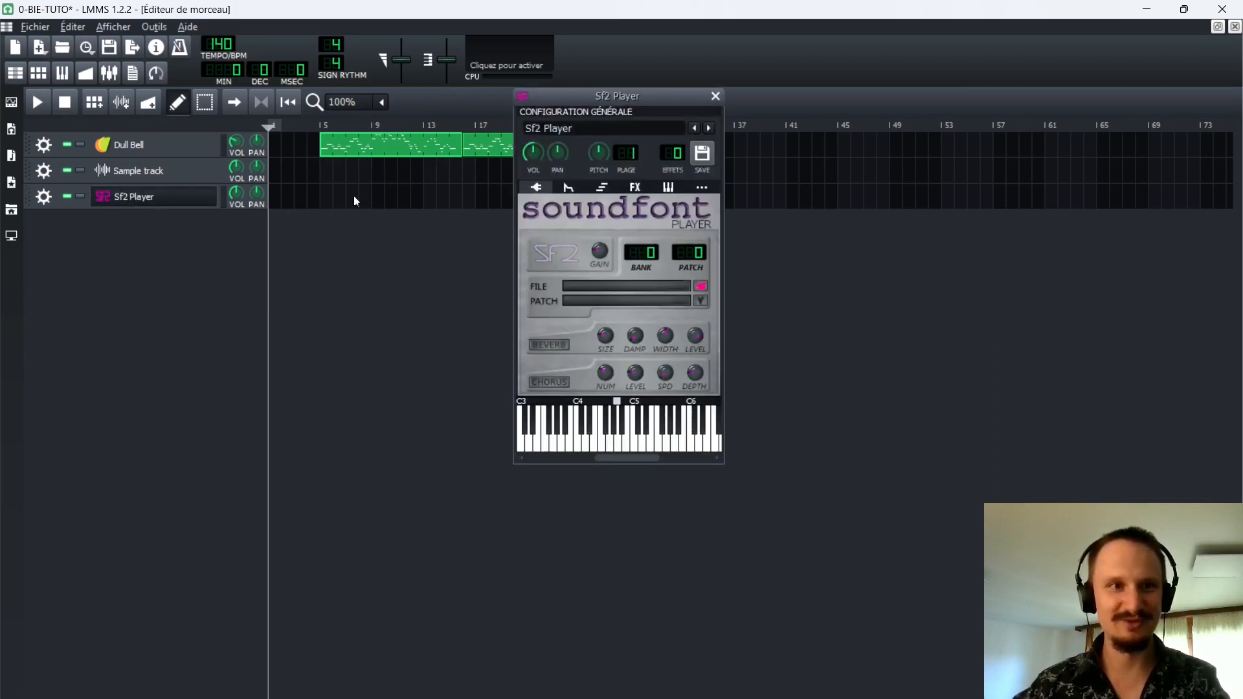
left_click(713, 96)
left_click(44, 197)
left_click(78, 236)
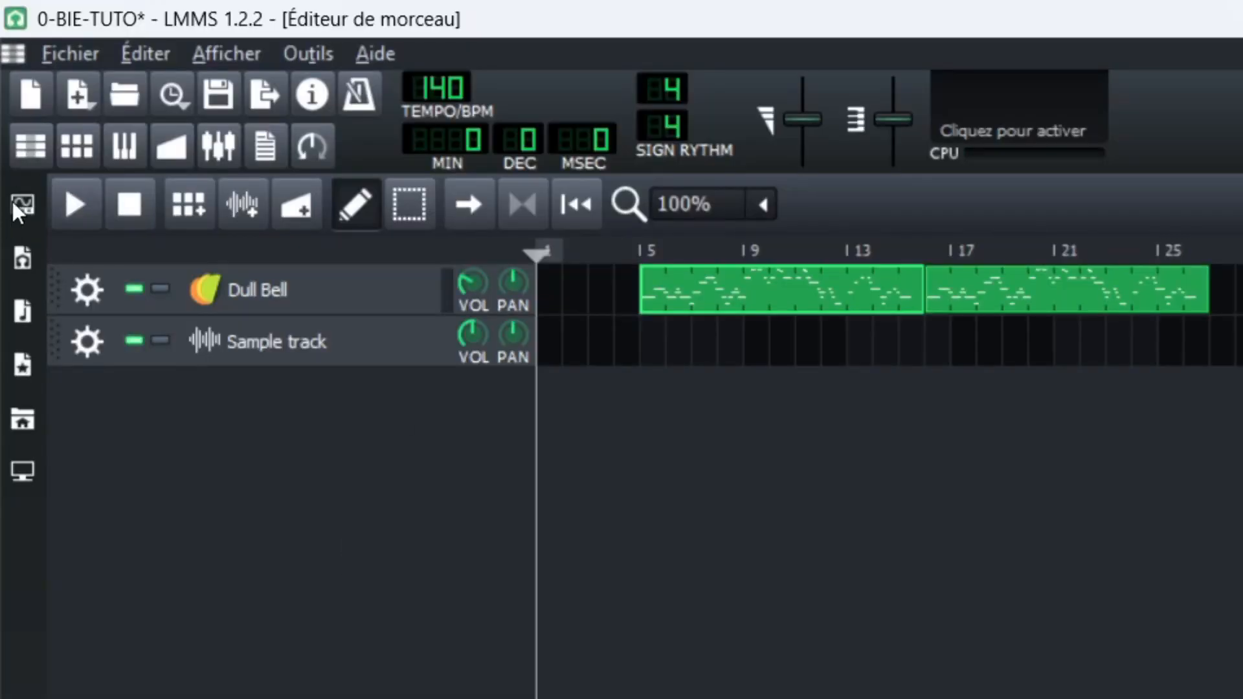
Add an Sf2 Player instrument track below the sample track, and hide the instrument plugin list.
left_click(14, 201)
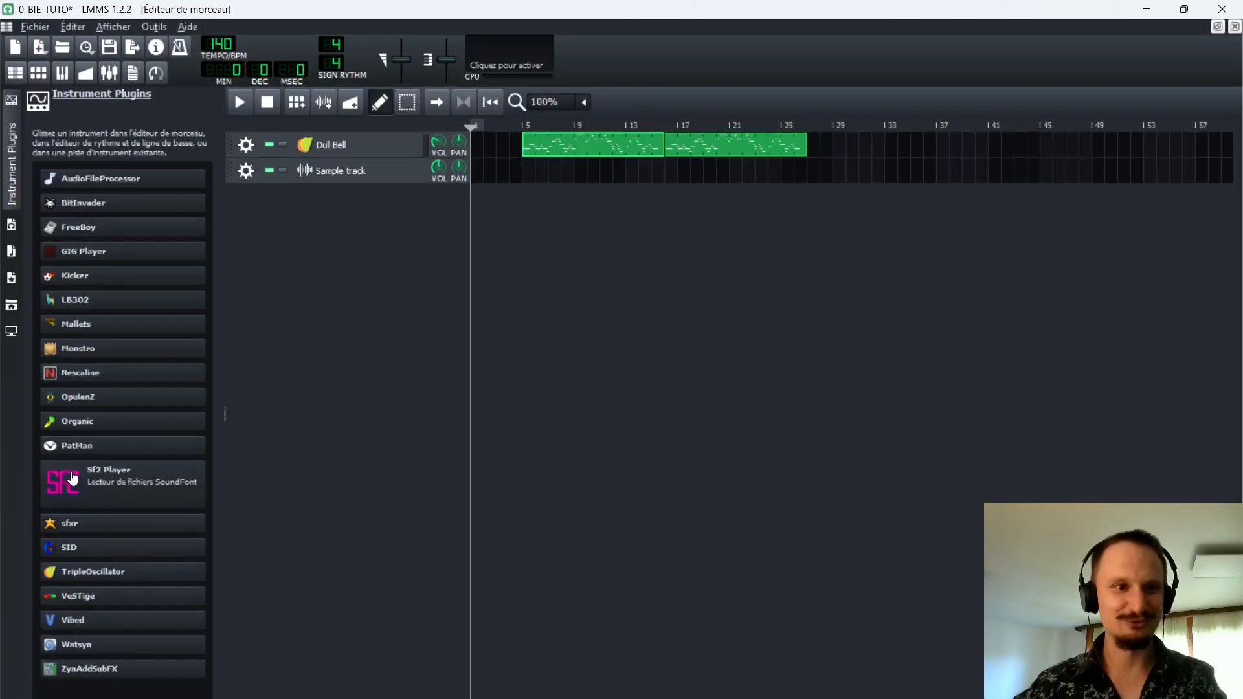
left_click_drag(83, 469, 346, 214)
left_click(9, 159)
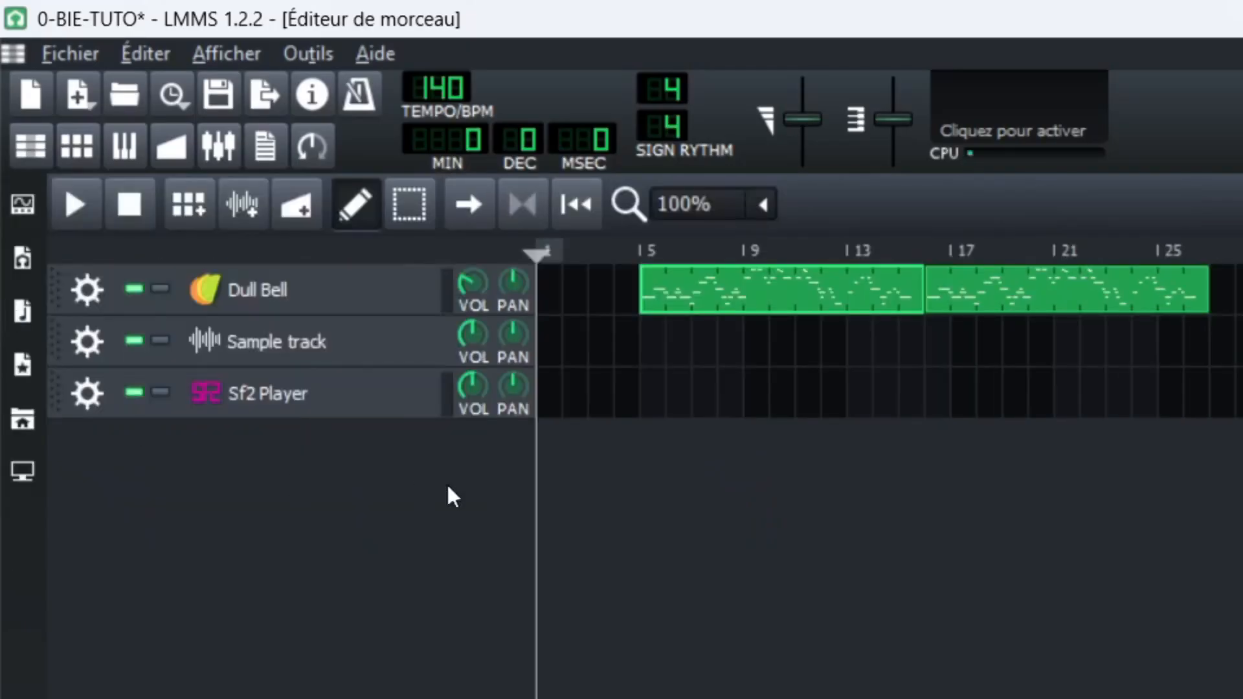
Load the GeneralUser GS v1.47 file from the soundfonts folder into the new Sf2 Player track.
left_click(315, 396)
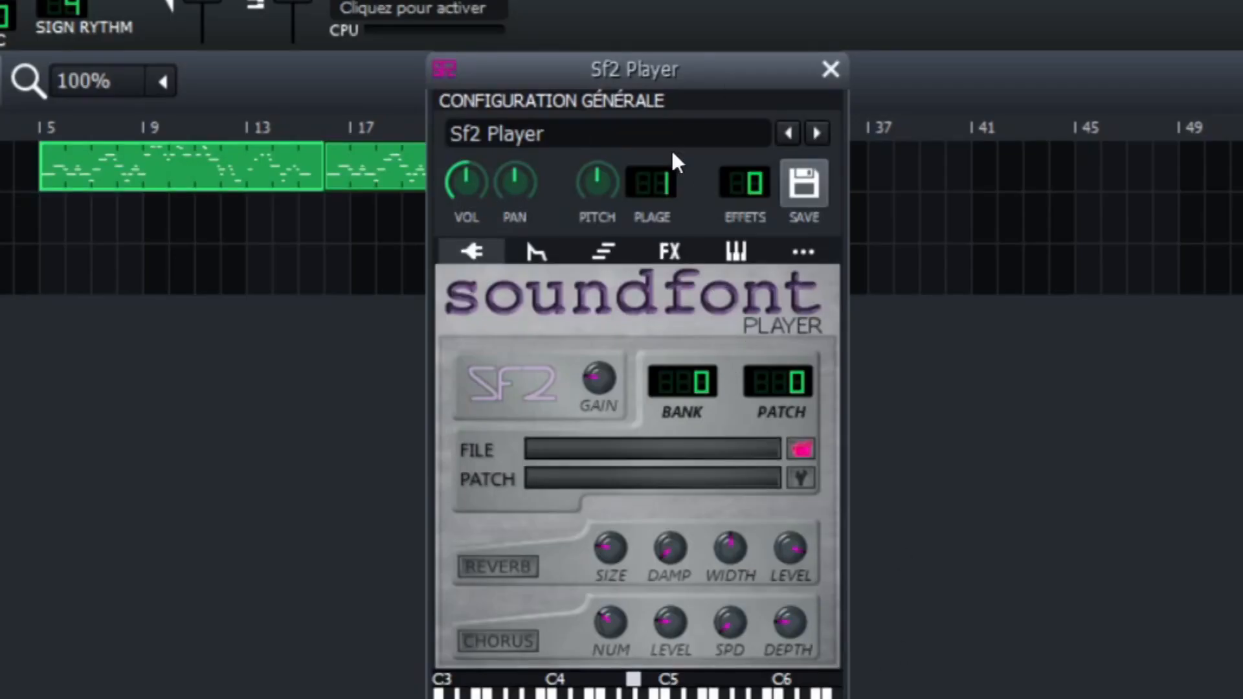
left_click(796, 457)
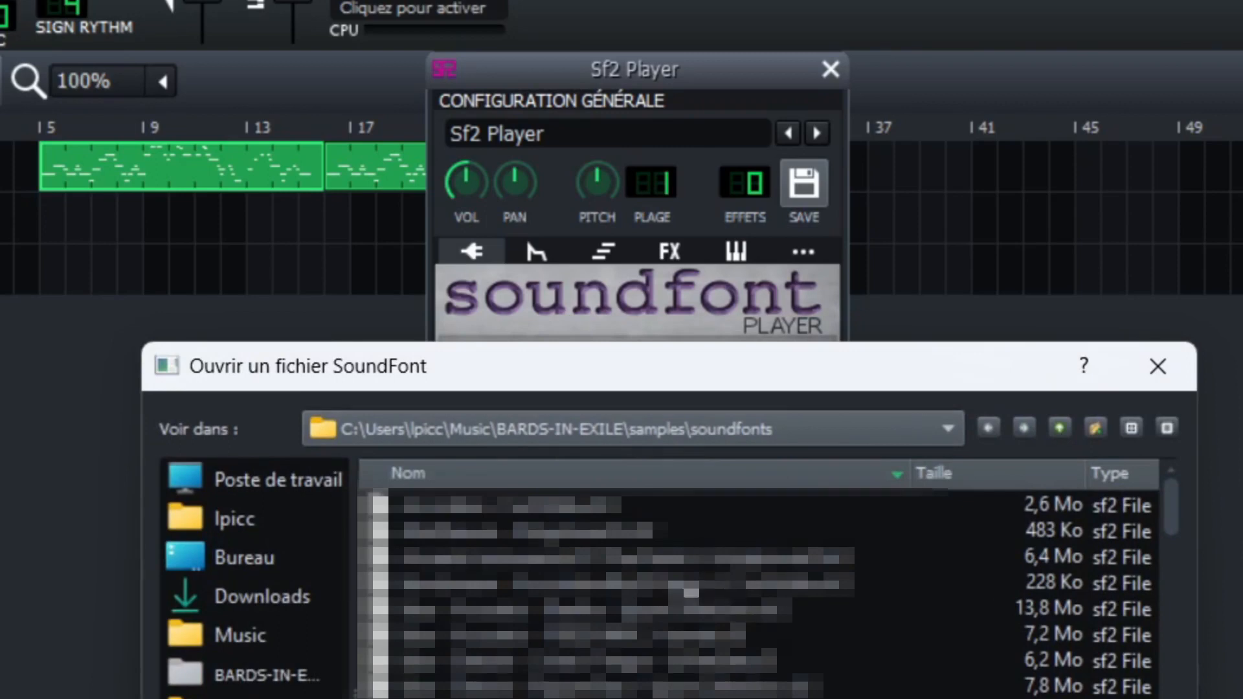
scroll(631, 621, "down", 5)
scroll(630, 625, "down", 3)
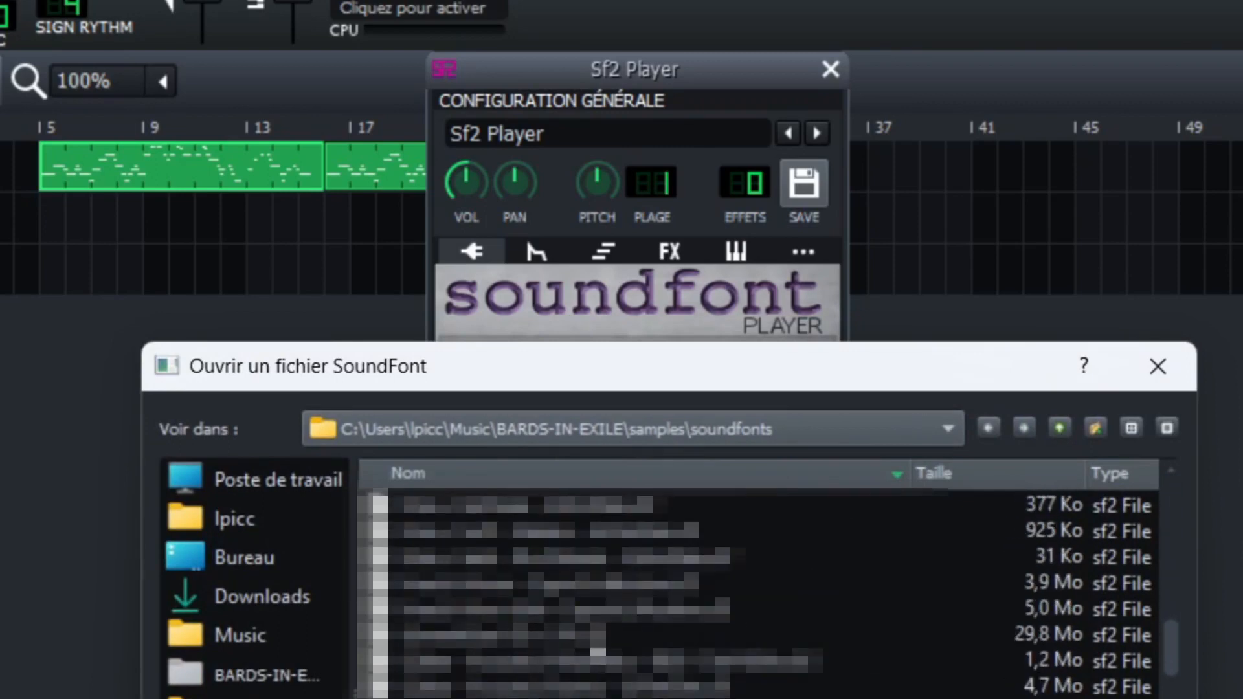
left_click(535, 641)
double_click(536, 641)
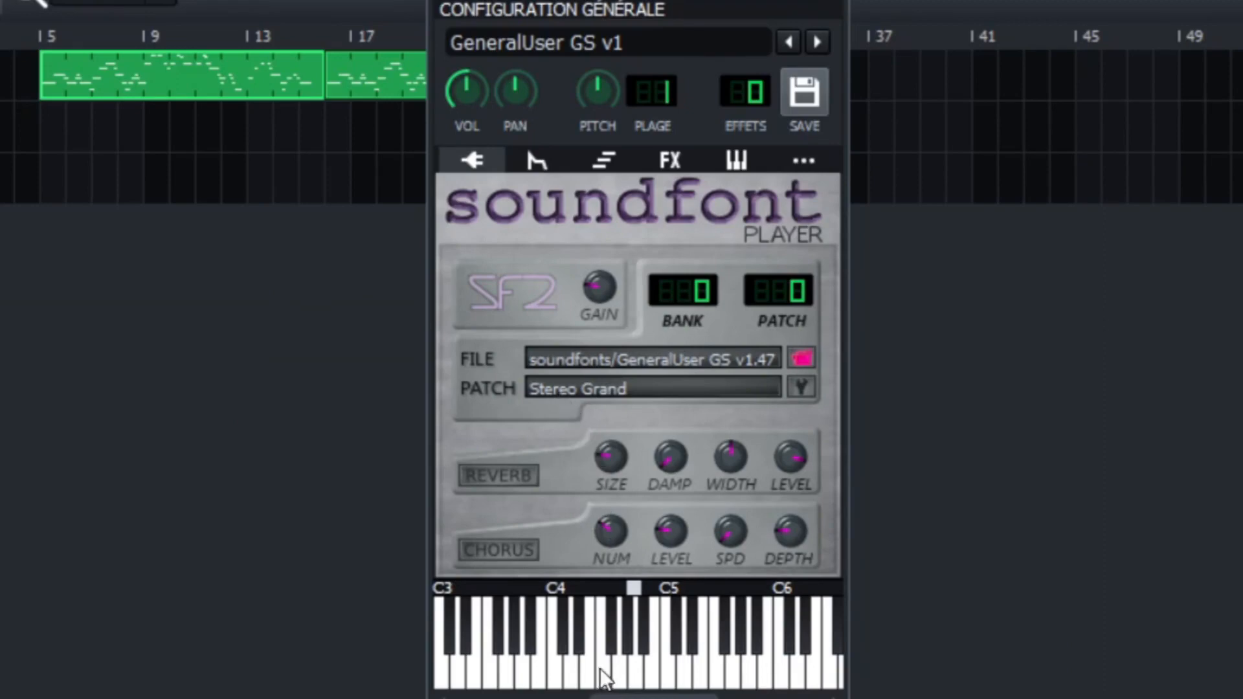
Audition a few notes with the Stereo Grand patch, and change the soundfont patch to Harpsichord.
left_click(639, 677)
left_click(668, 676)
left_click(700, 673)
left_click(799, 390)
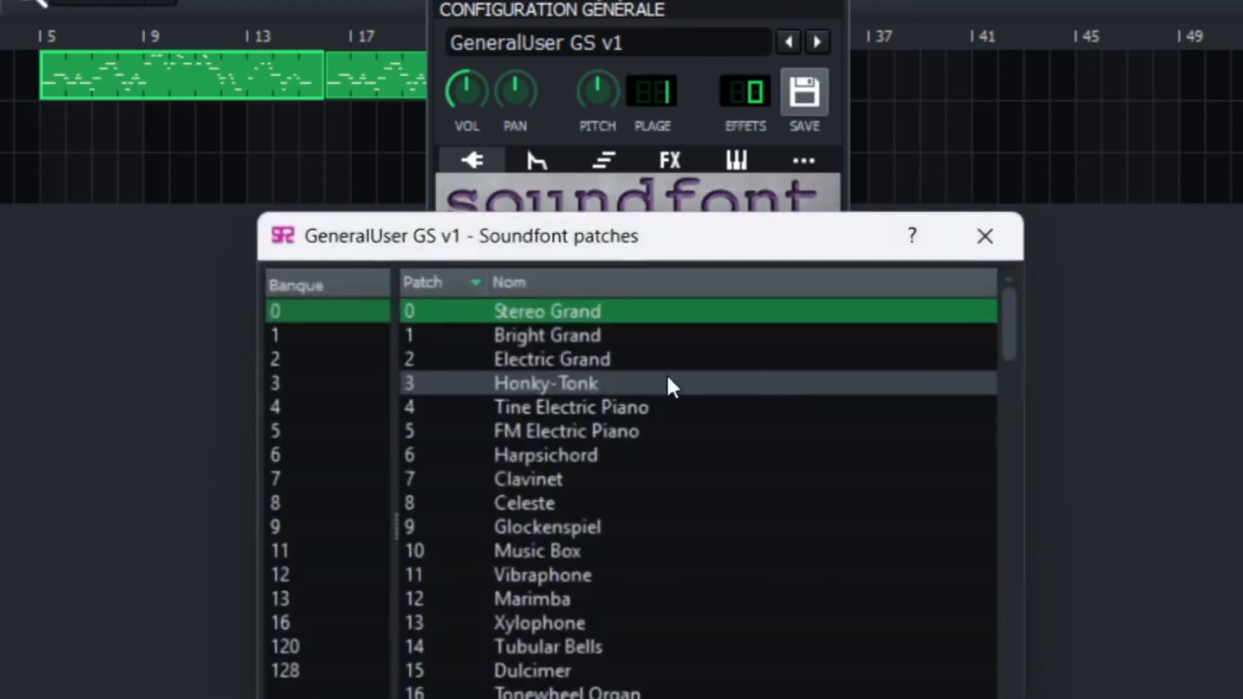
double_click(584, 443)
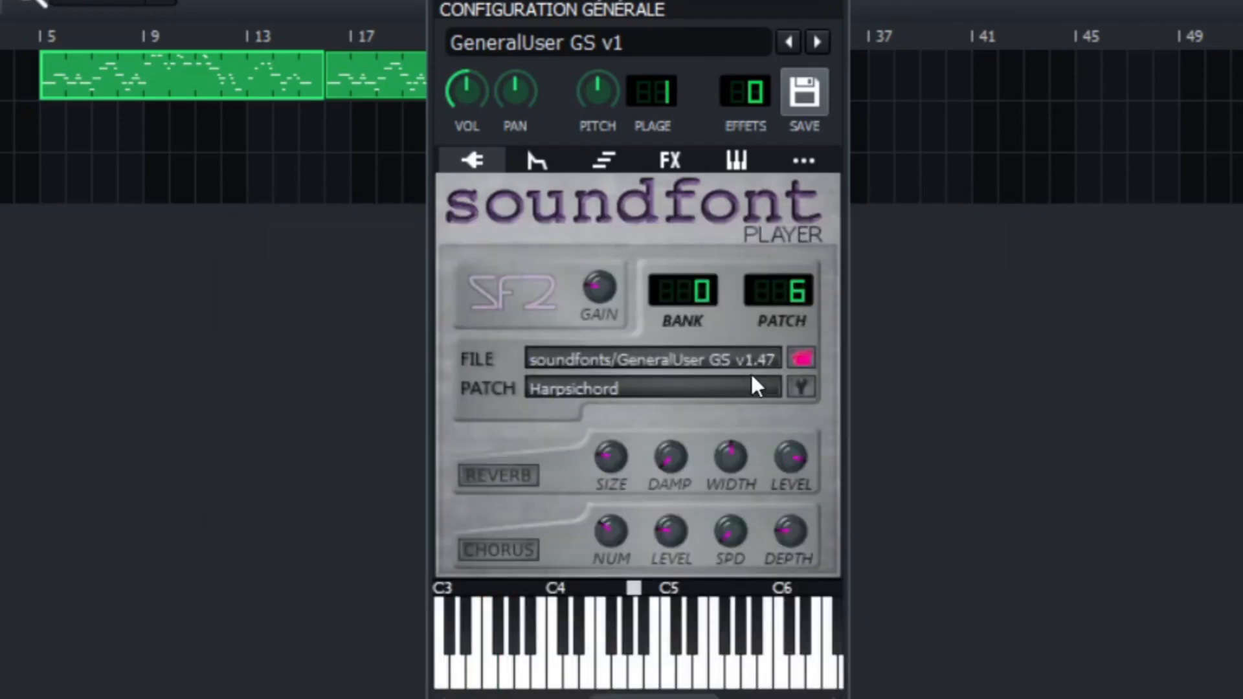
Browse the soundfont's instrument patches in bank 0 and in the higher banks up to bank 11.
left_click(800, 388)
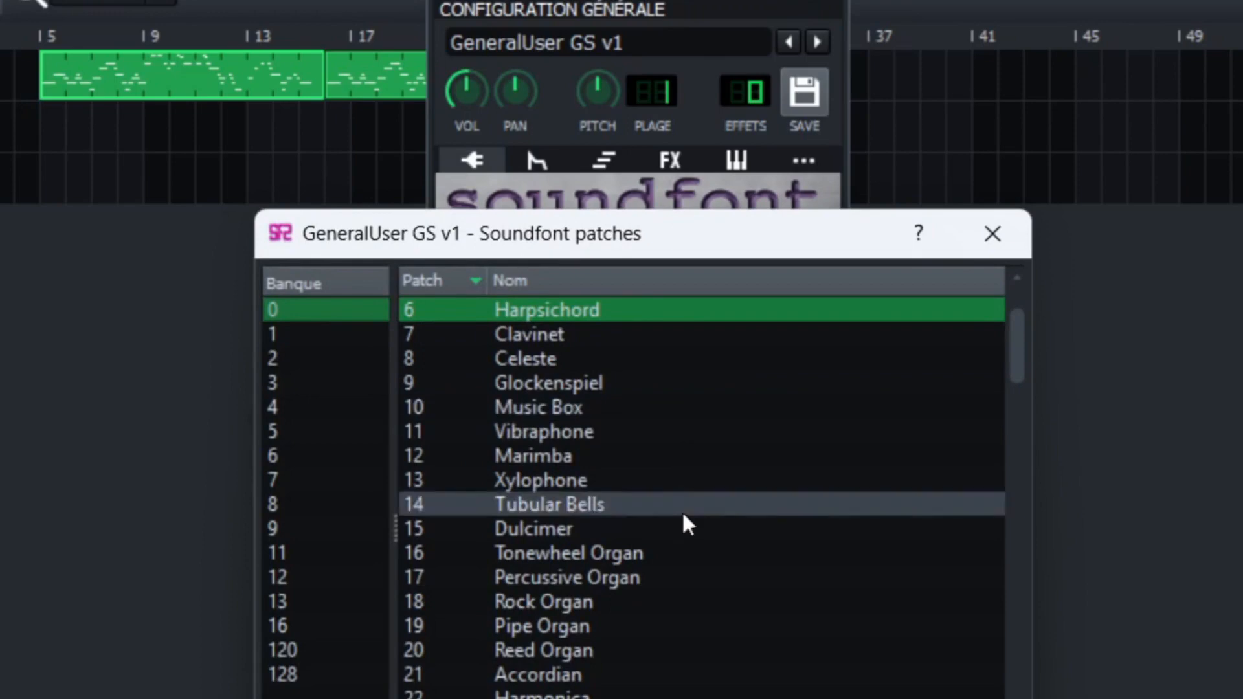
scroll(699, 492, "down", 5)
scroll(716, 464, "down", 20)
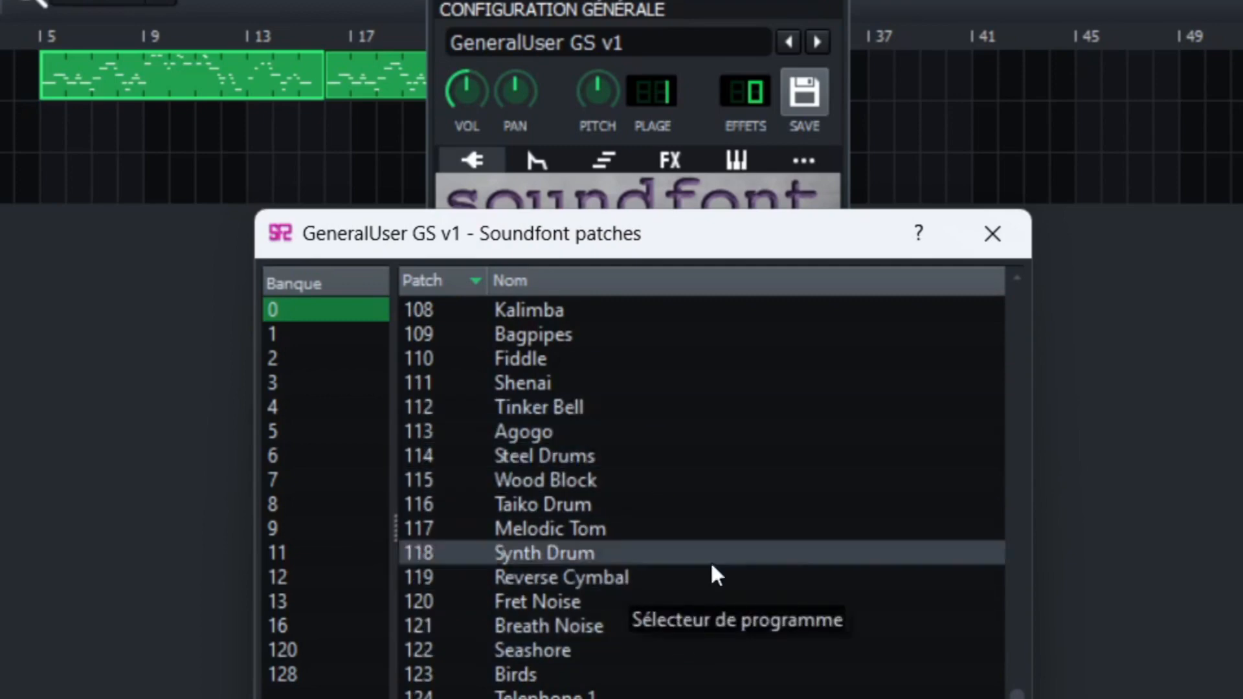
left_click(309, 335)
left_click(305, 362)
left_click(306, 385)
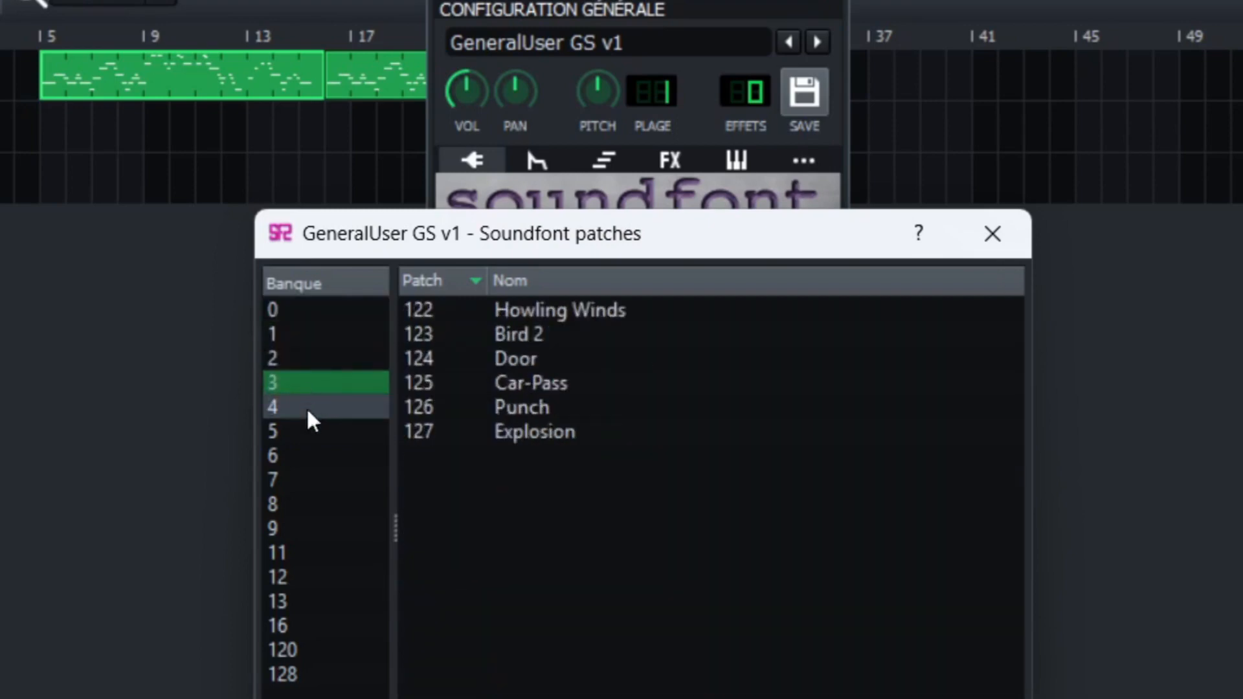
left_click(307, 429)
left_click(310, 456)
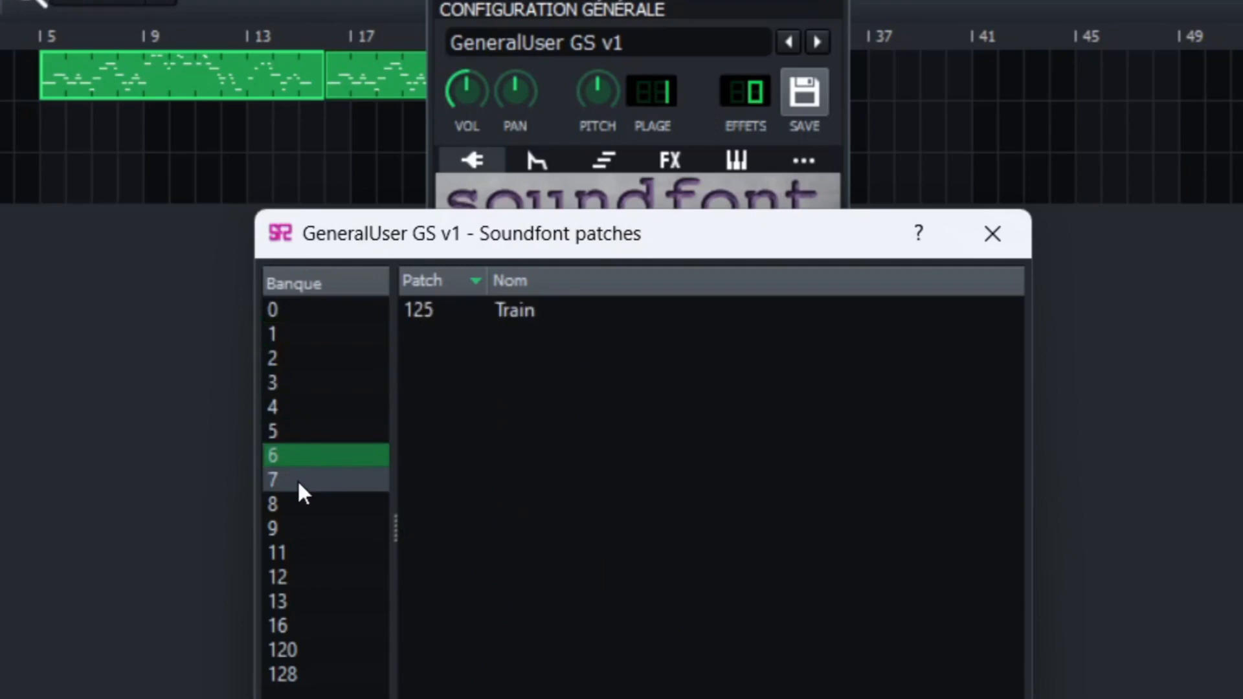
left_click(299, 483)
left_click(298, 529)
left_click(297, 549)
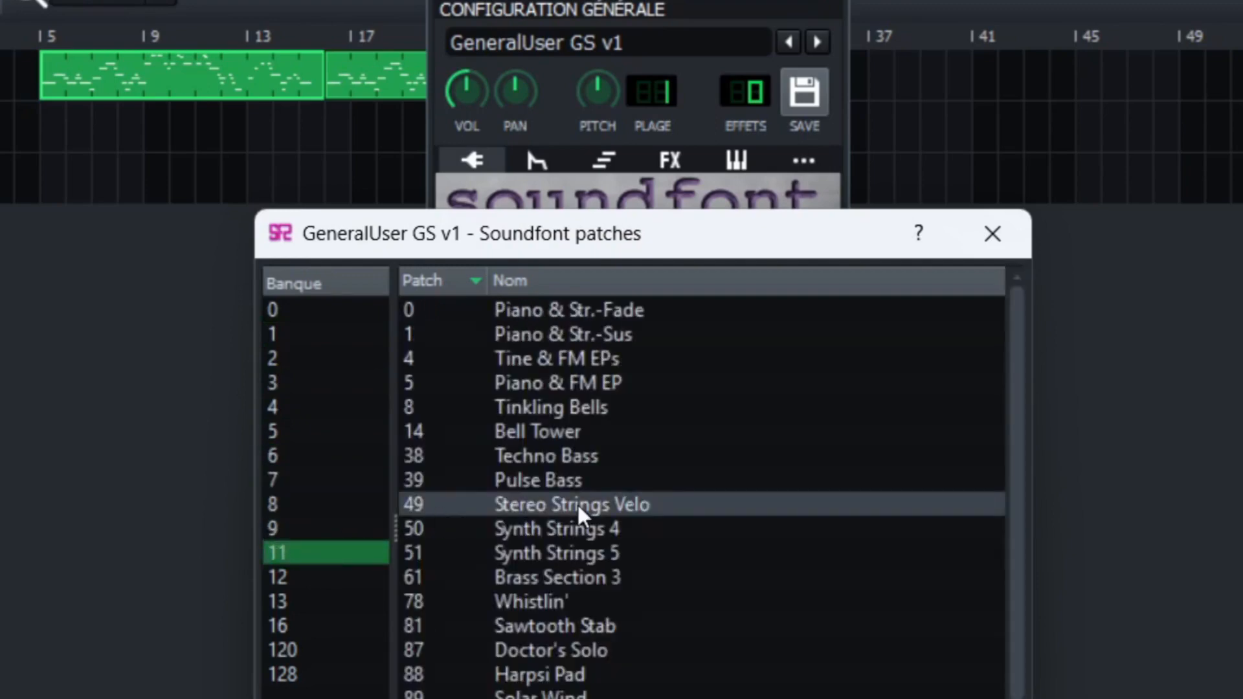
Look through banks 12 and 13, and change the soundfont patch to Mandolin from bank 16.
left_click(356, 573)
left_click(344, 598)
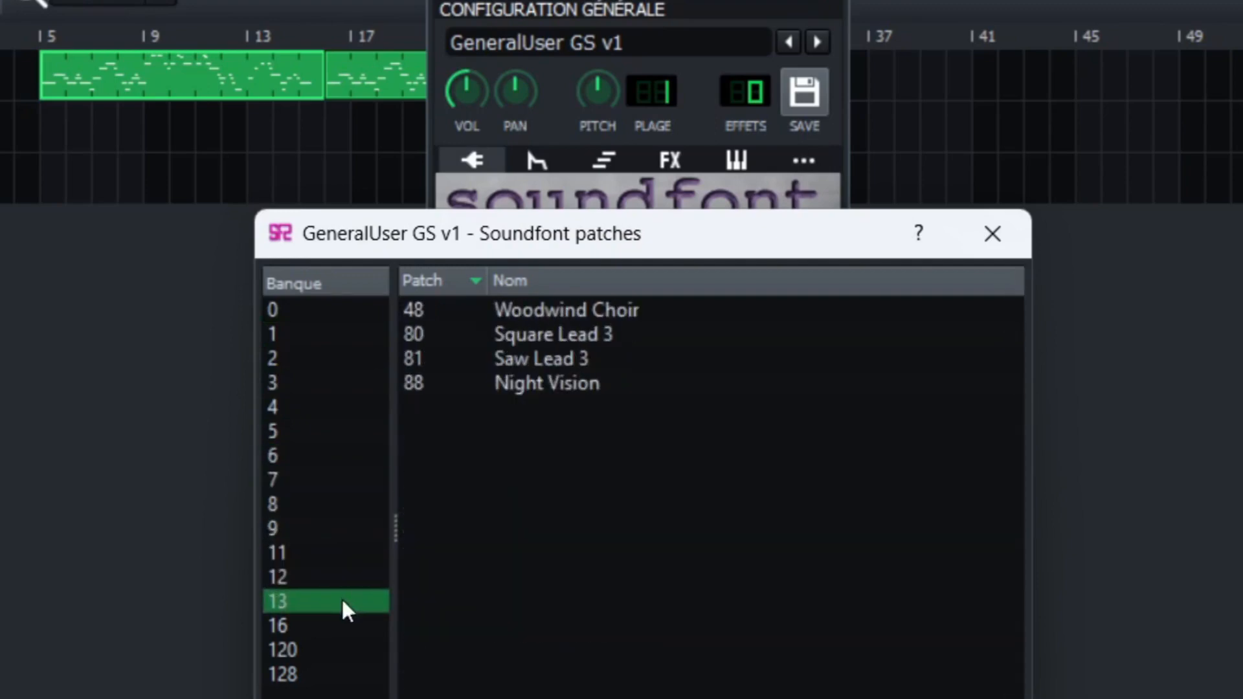
left_click(322, 625)
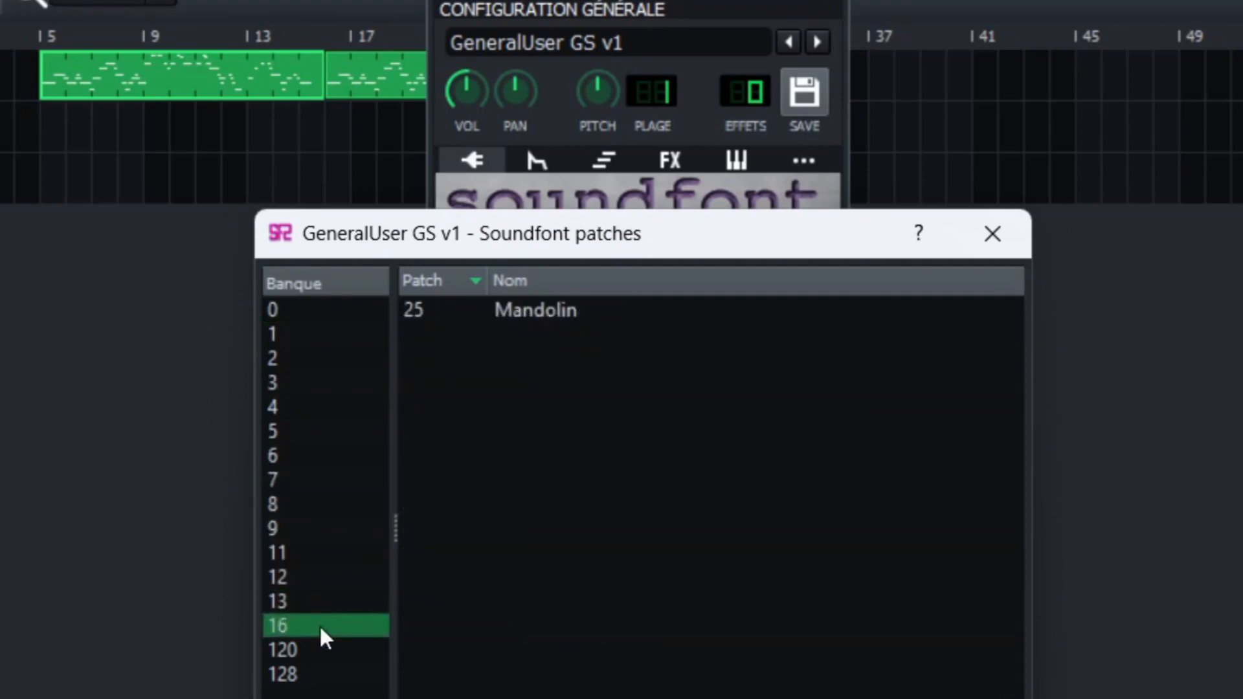
double_click(553, 308)
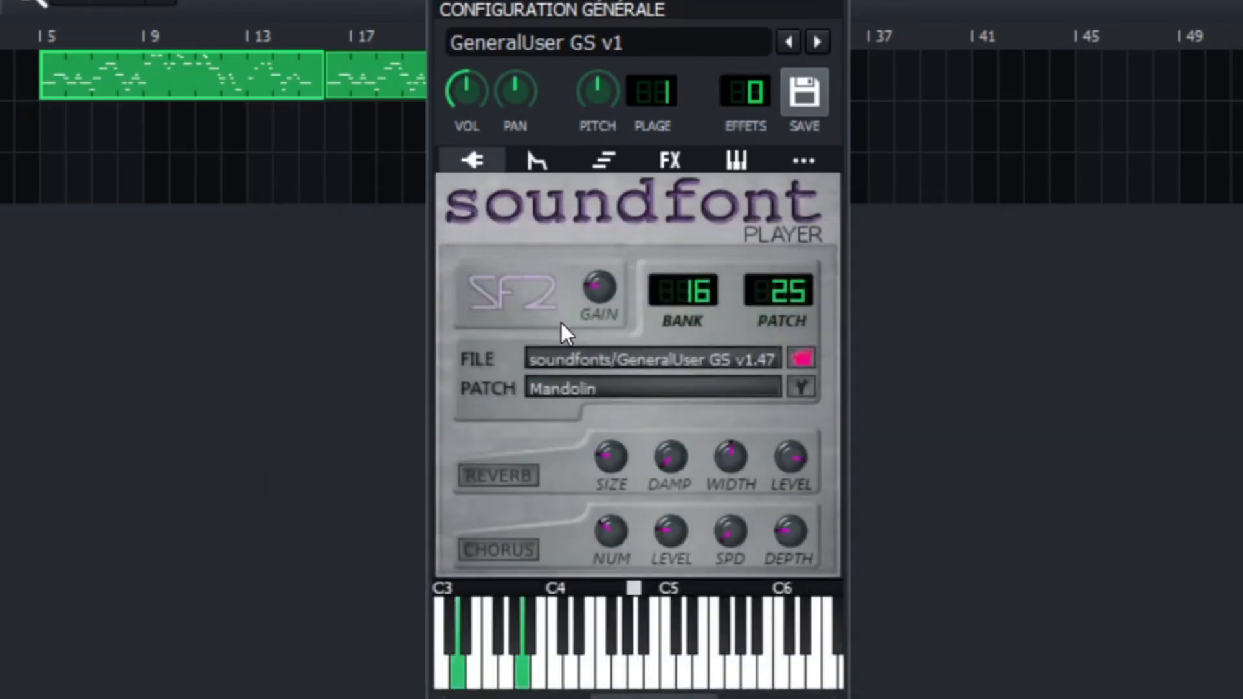
Change the soundfont patch to Orchestral Harp, patch 46 in bank 0.
left_click(804, 388)
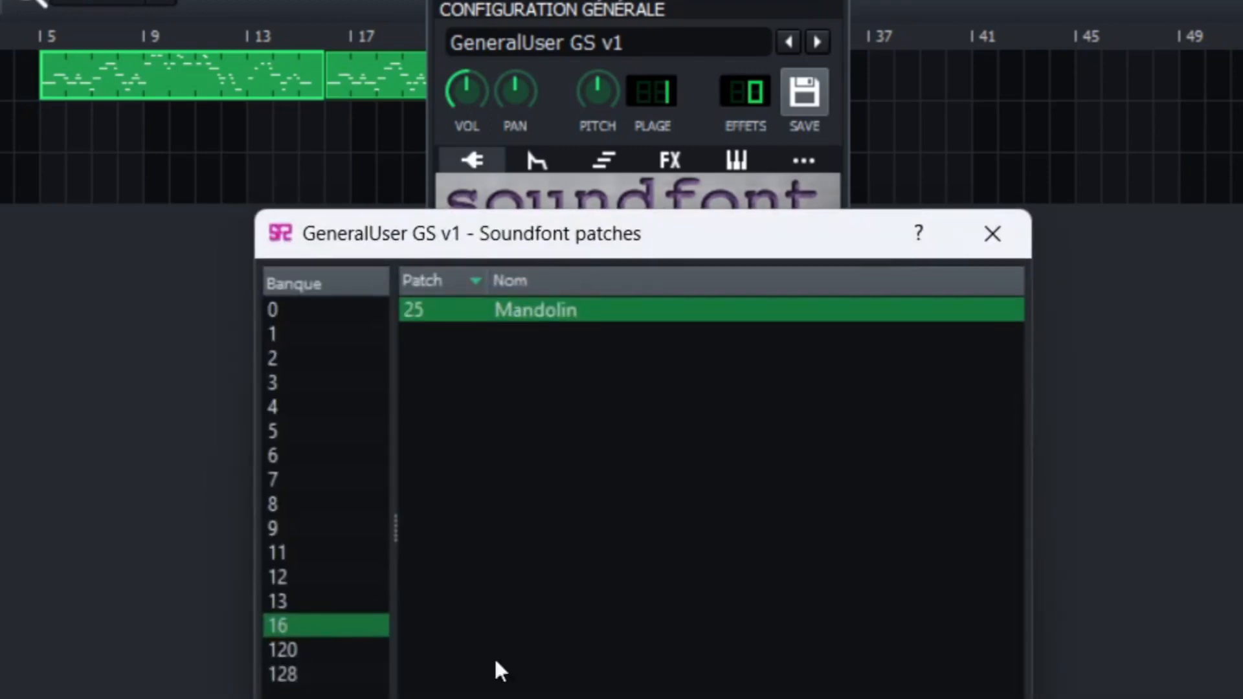
left_click(316, 312)
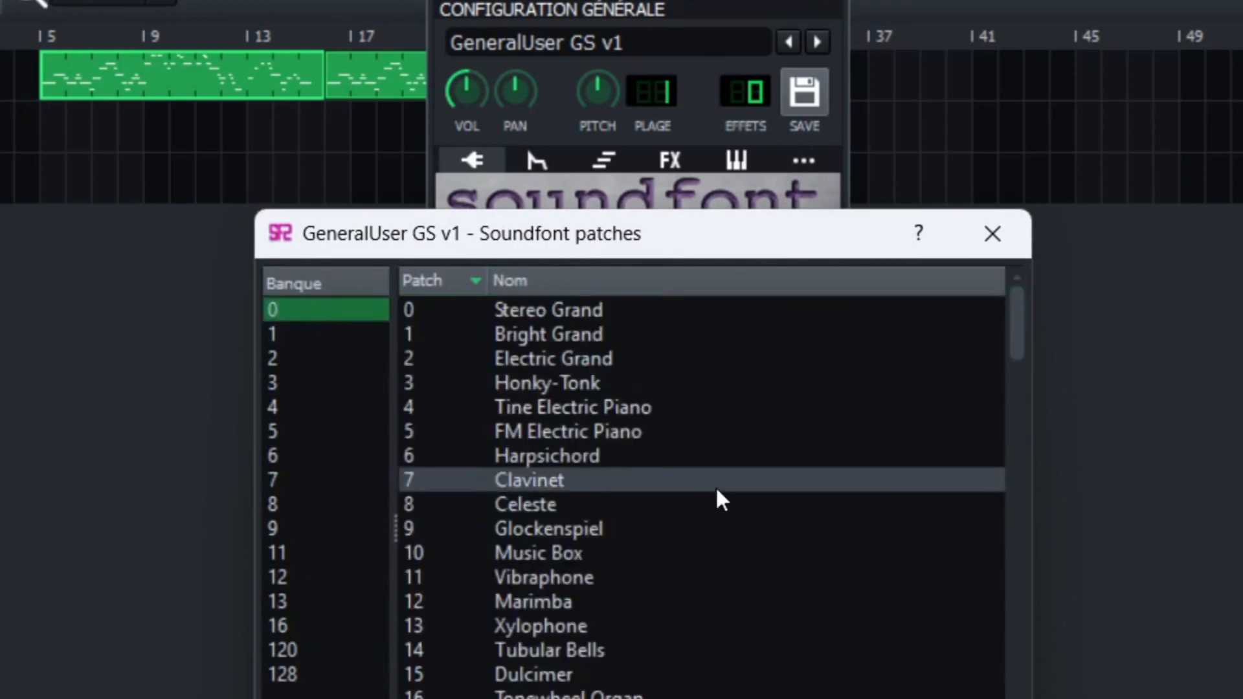
scroll(718, 492, "down", 10)
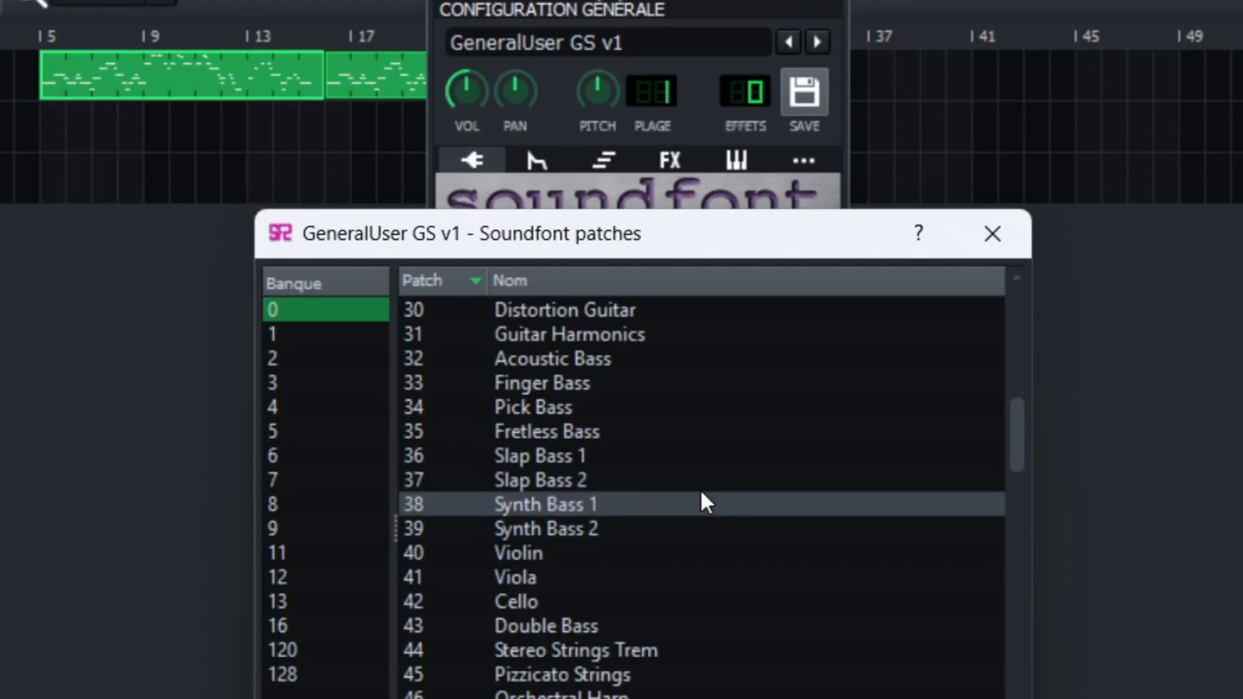
scroll(702, 502, "down", 2)
scroll(641, 407, "up", 1)
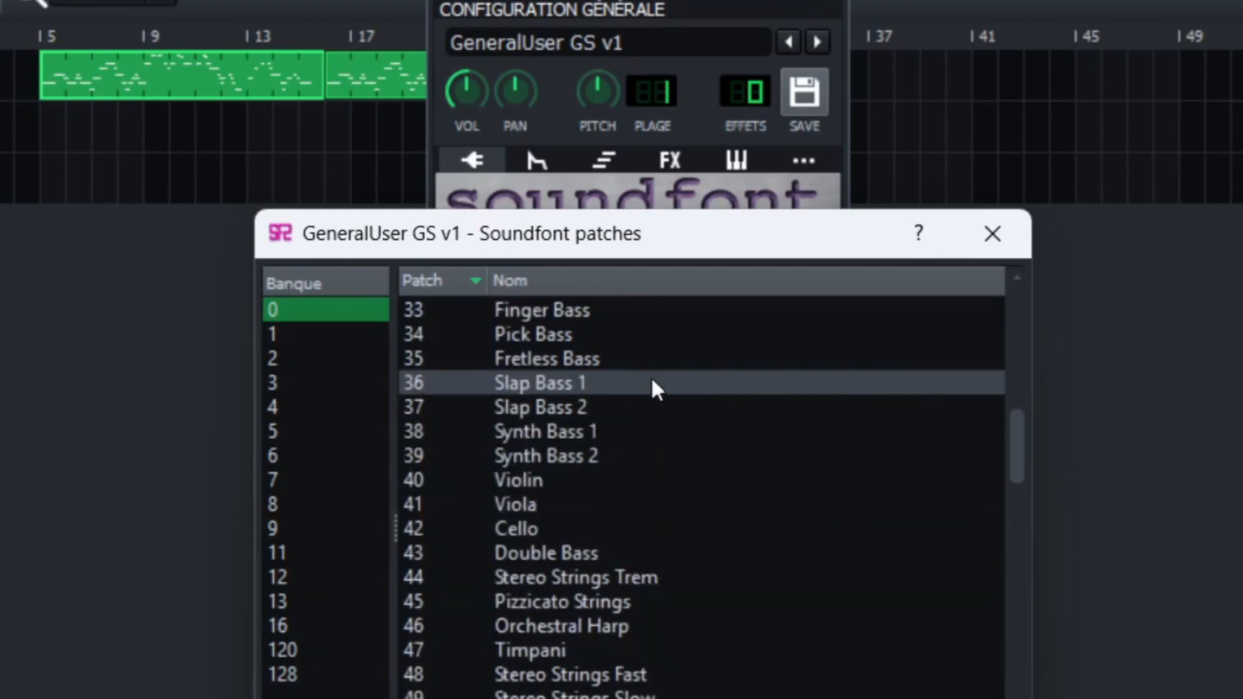
scroll(655, 428, "up", 2)
scroll(659, 462, "down", 2)
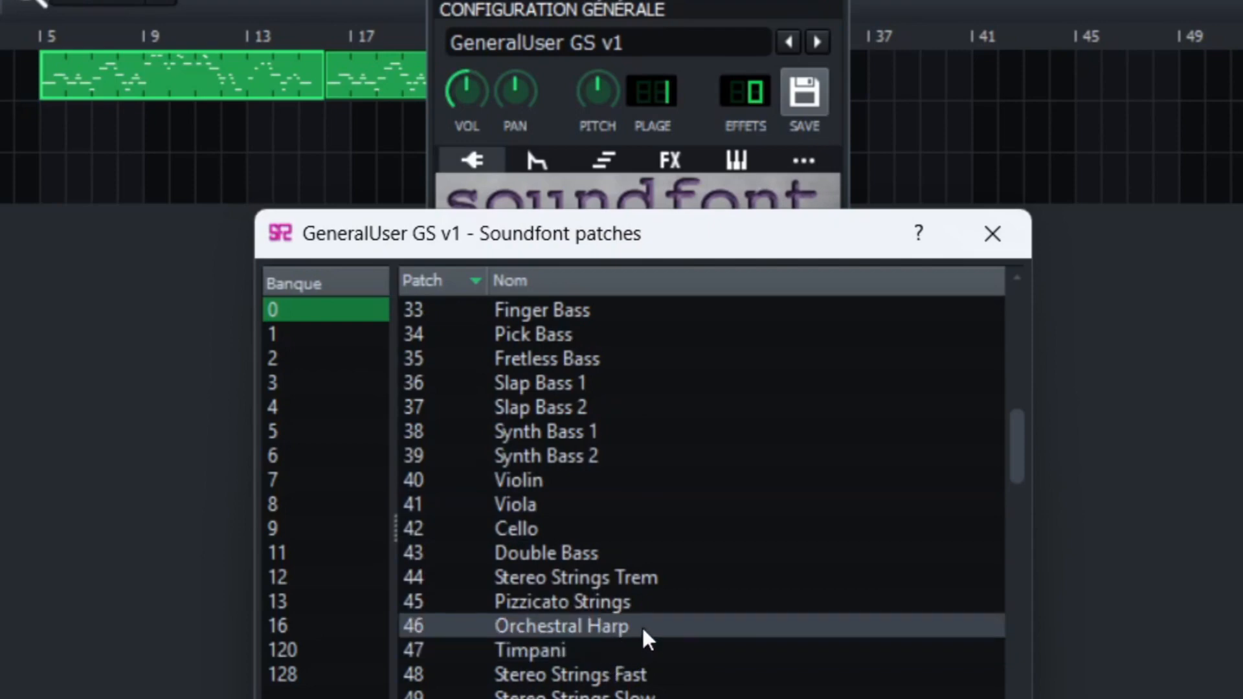
double_click(619, 627)
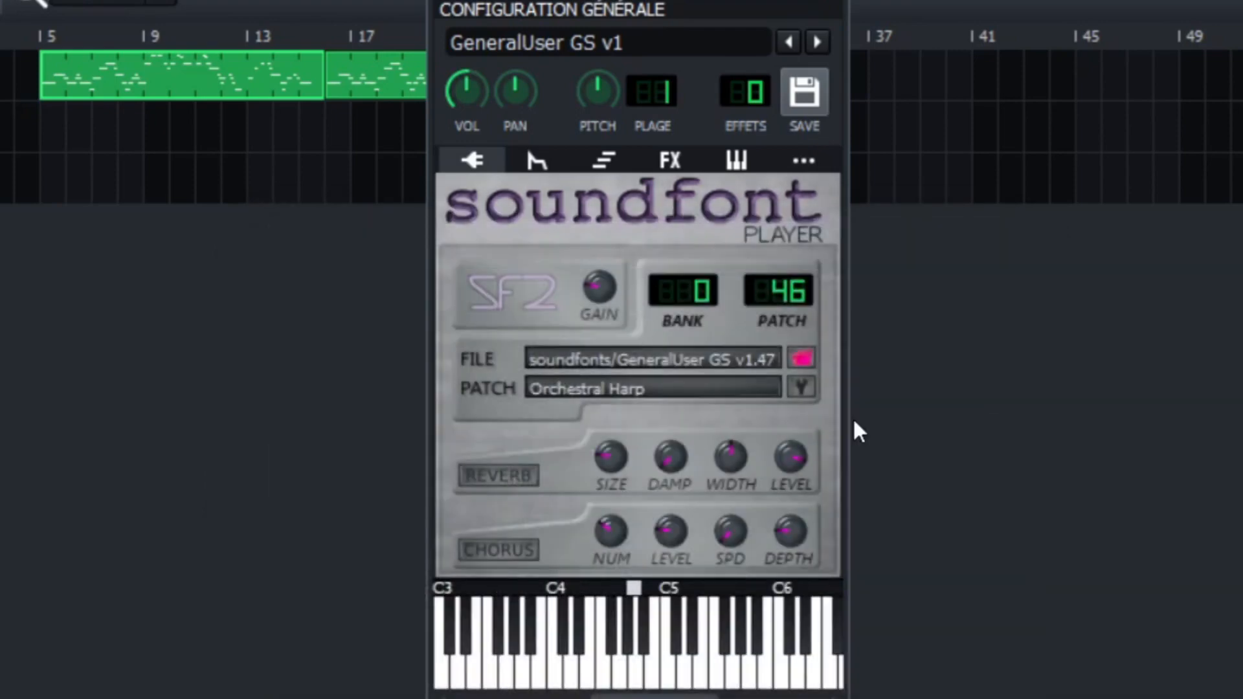
Look through the wind, synth lead and pad patches of bank 0, and close the patch list without choosing one.
left_click(803, 389)
scroll(695, 543, "down", 1)
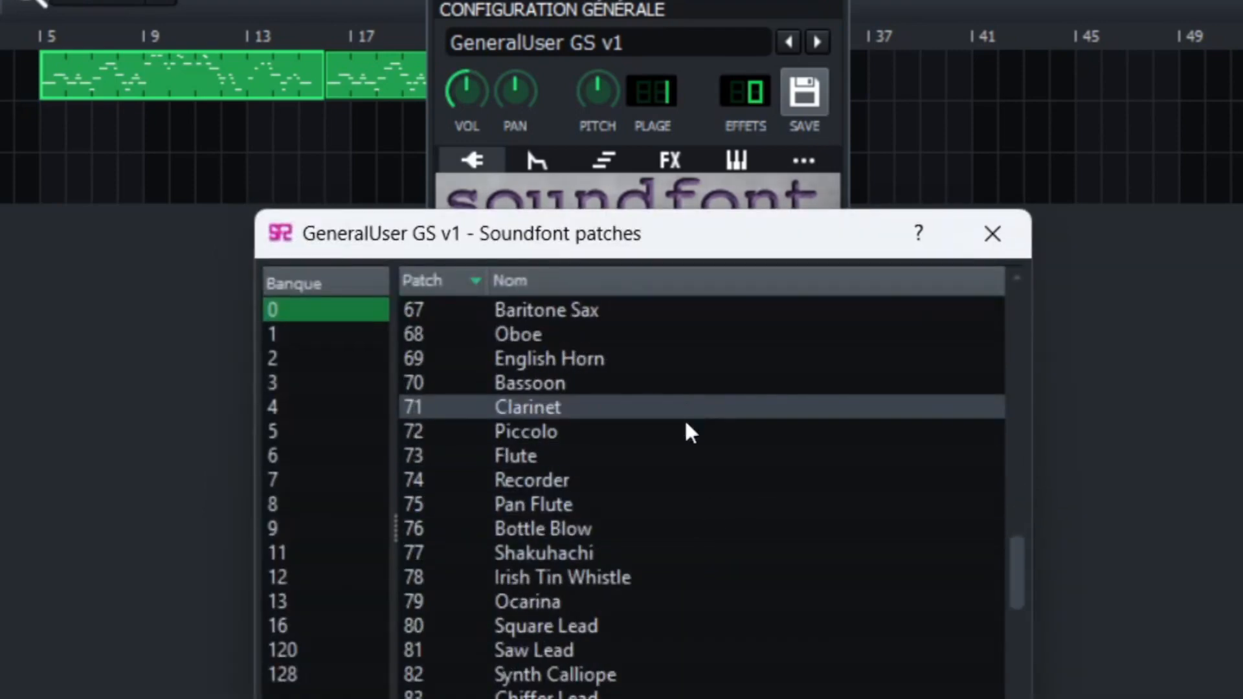
scroll(685, 433, "up", 2)
scroll(689, 453, "down", 7)
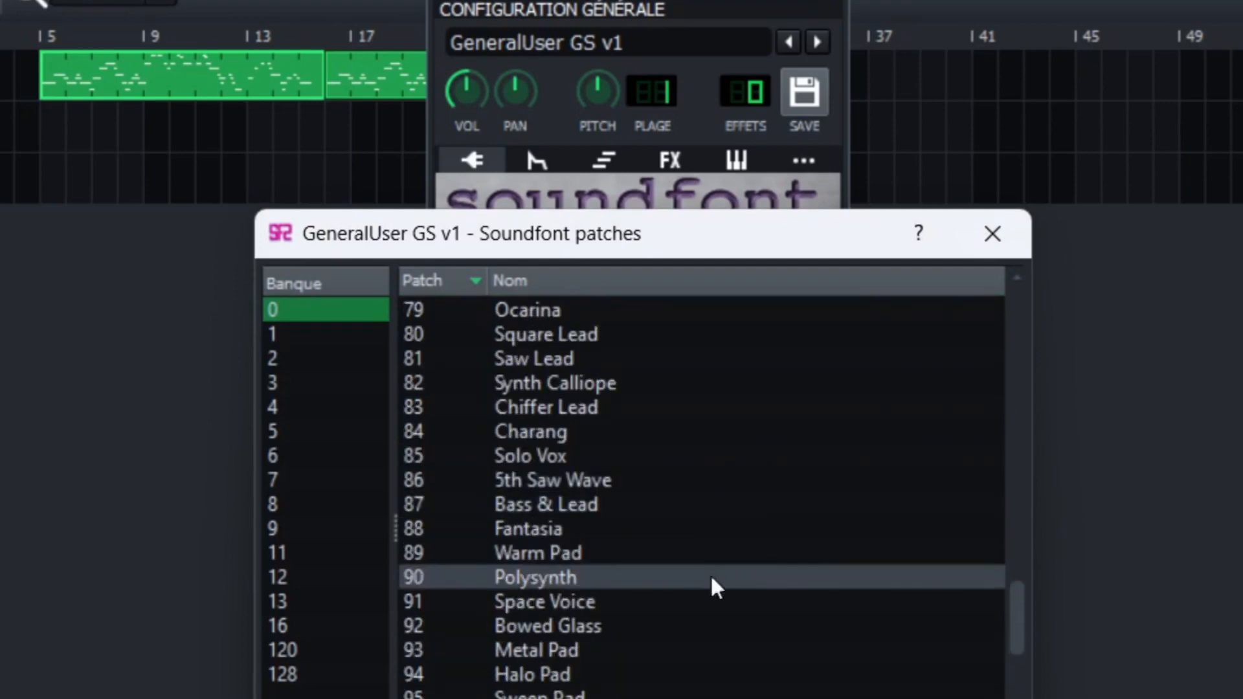
scroll(711, 540, "up", 3)
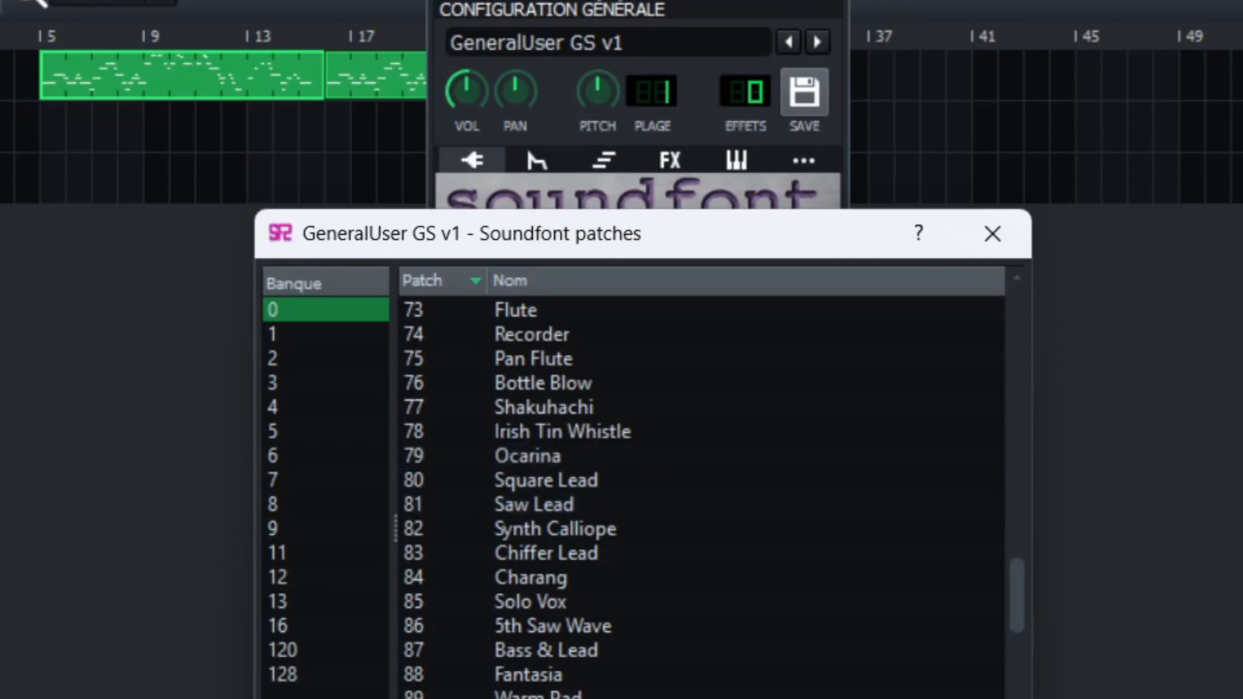
key("Escape")
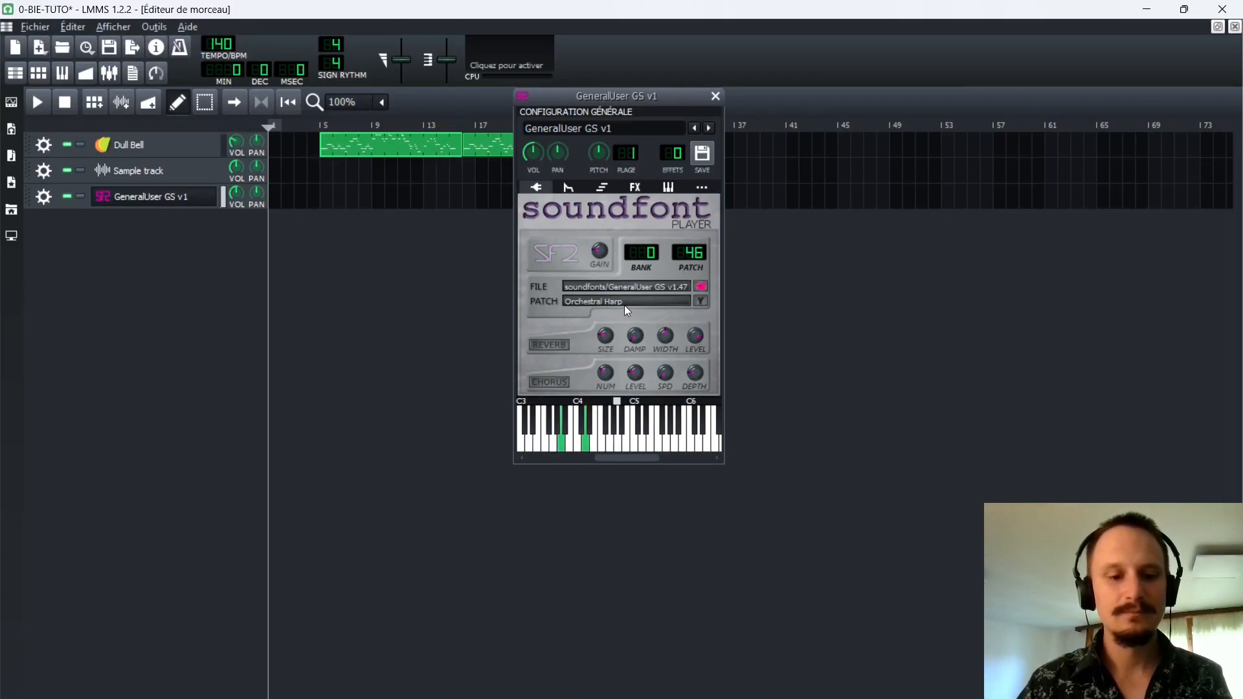
Play a series of notes to audition the Orchestral Harp patch.
key("r")
key("r")
key("y")
key("q")
key("t")
key("e")
key("w")
key("r")
key("e")
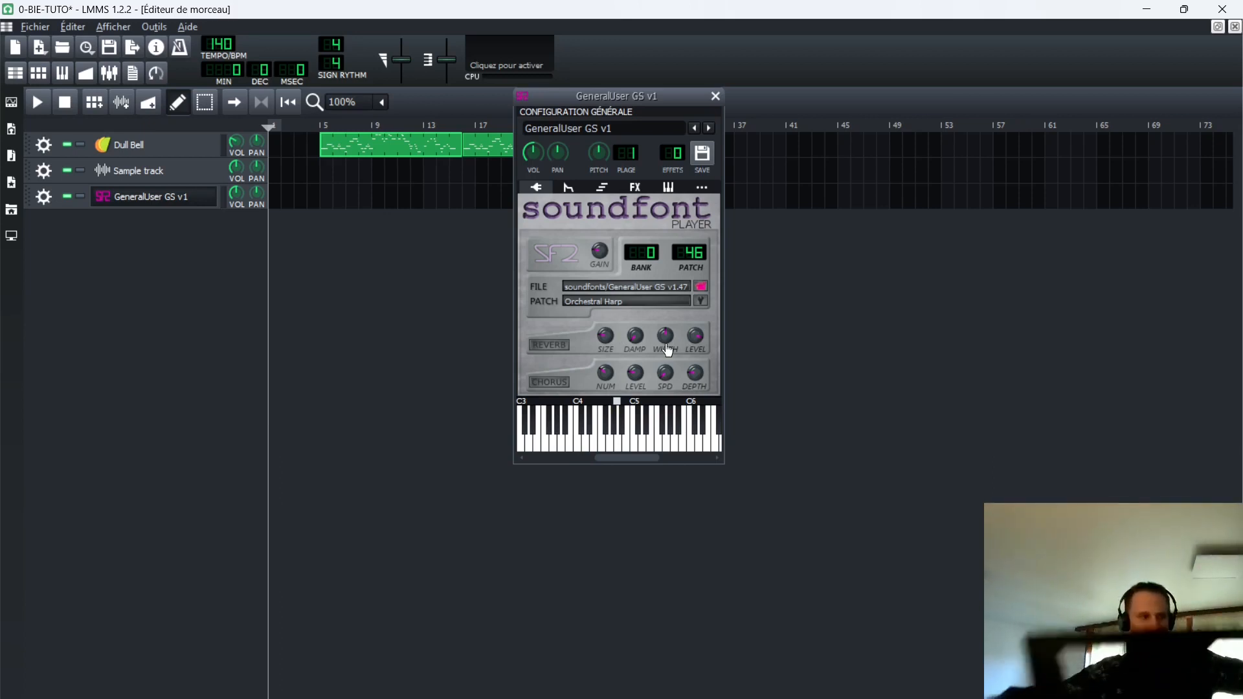
Close the soundfont instrument window and save the project.
left_click(715, 98)
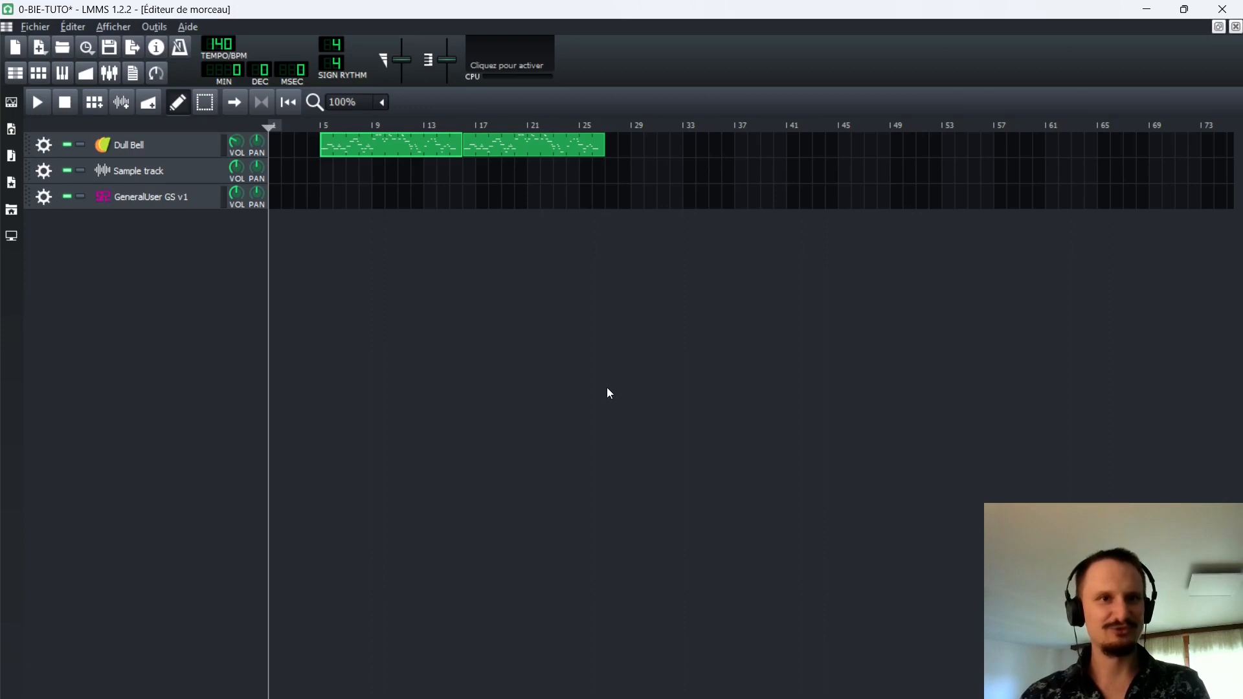
left_click(105, 51)
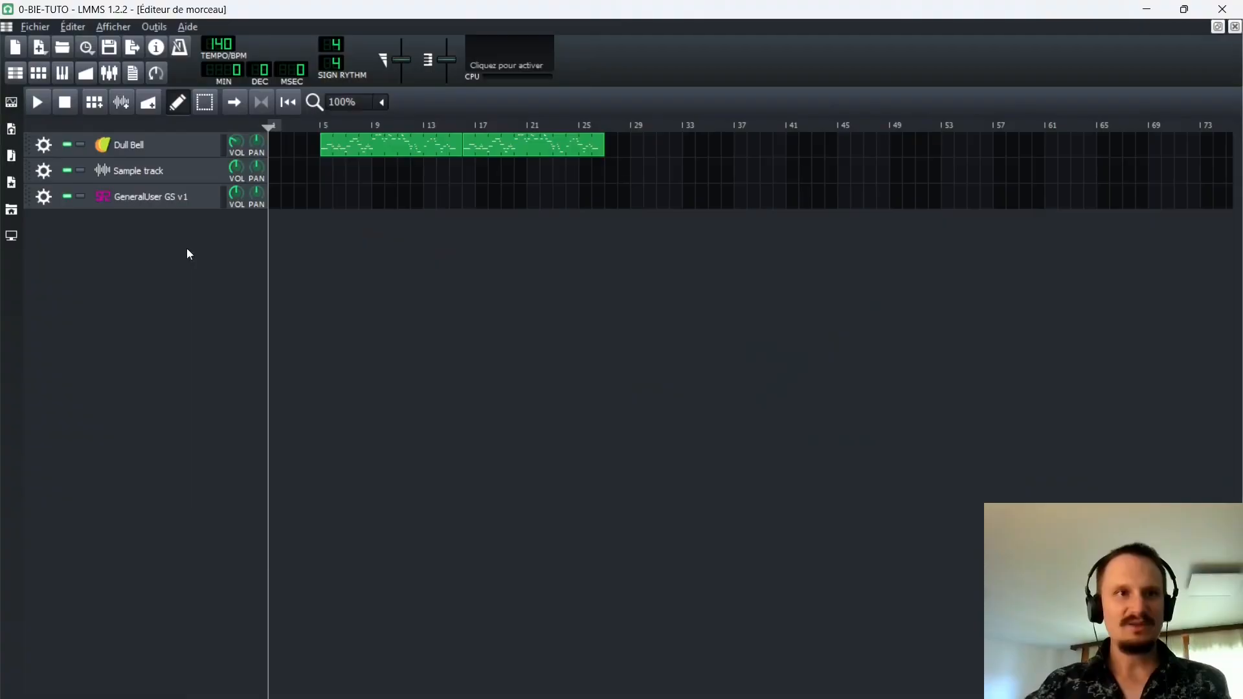
Reopen the GeneralUser GS v1 instrument, test a few notes, and close its window.
left_click(160, 194)
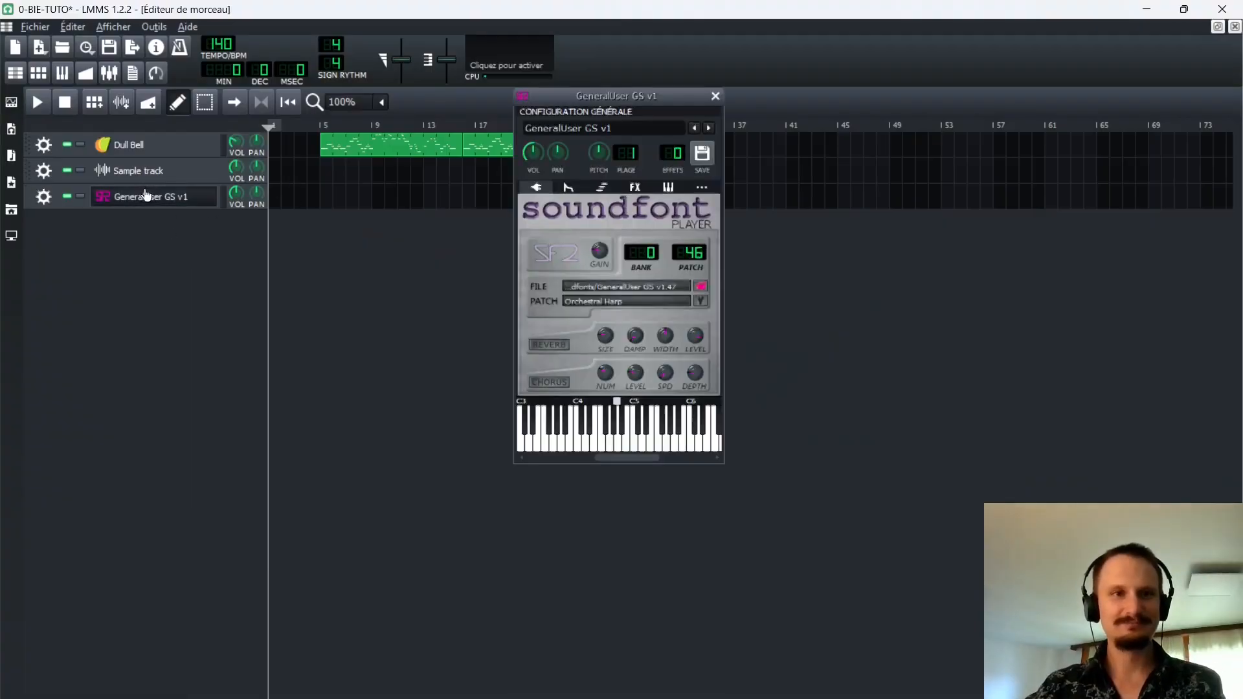
key("w")
key("e")
key("w")
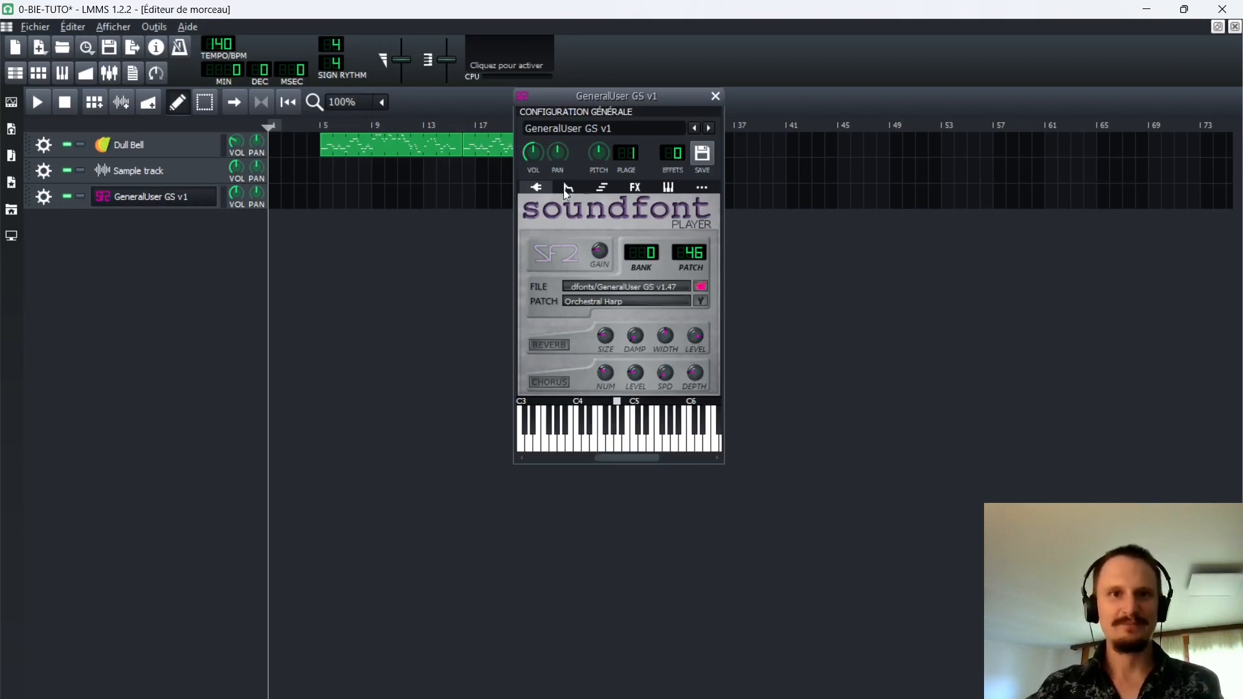
left_click(715, 96)
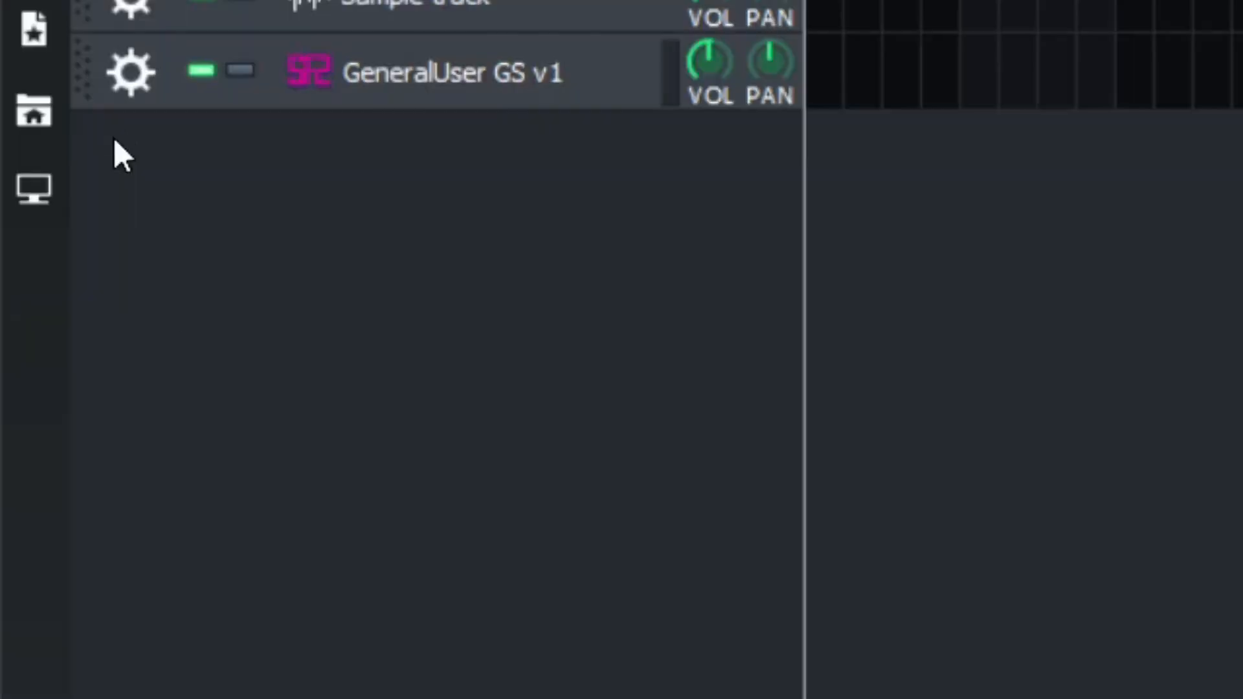
Enable Digital Keyboard as the MIDI input of the GeneralUser GS v1 track.
left_click(123, 68)
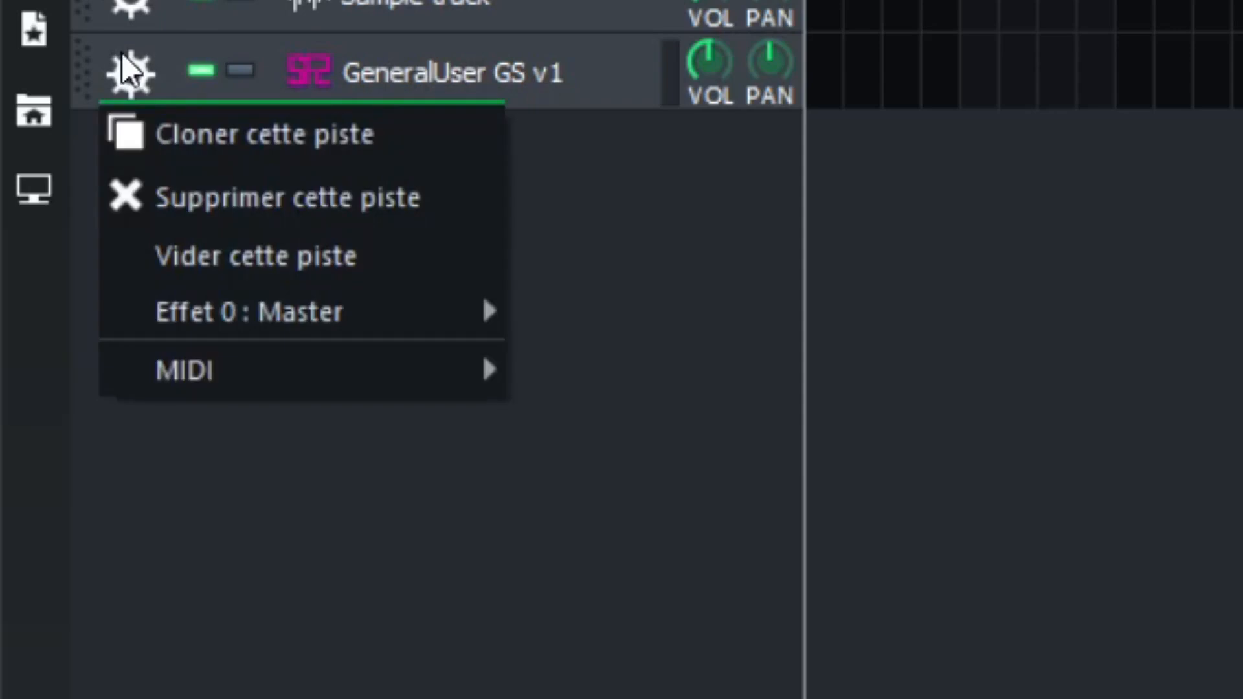
mouse_move(281, 382)
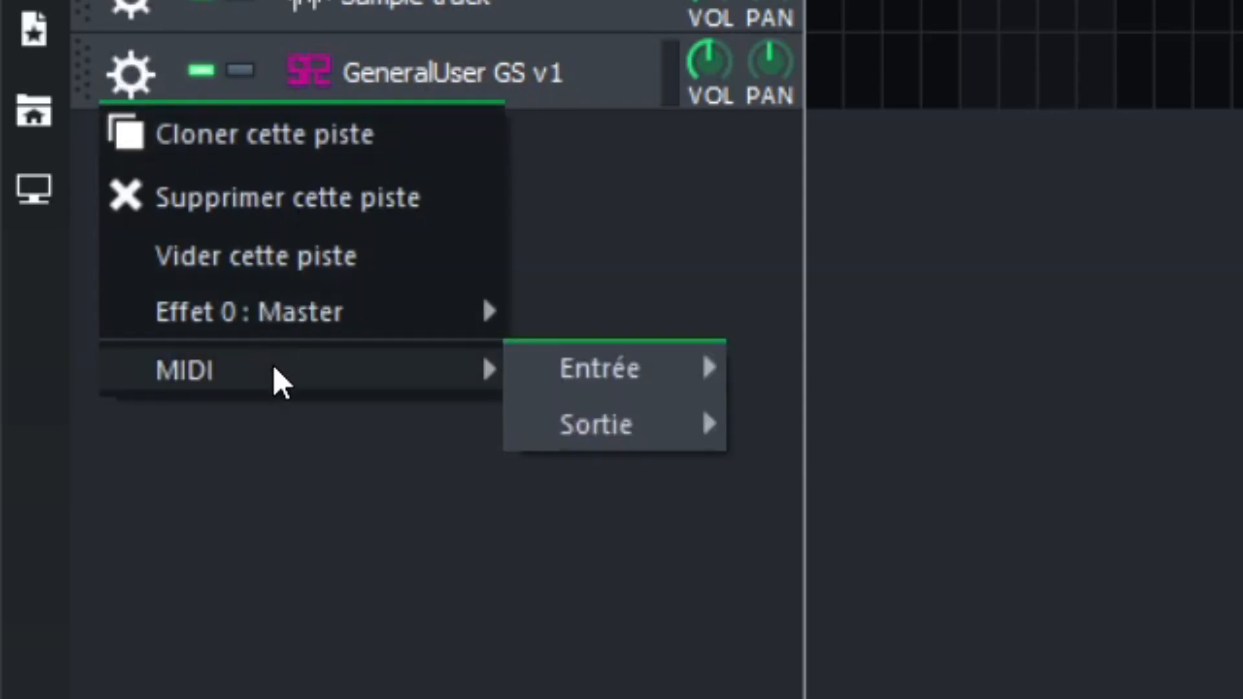
mouse_move(572, 364)
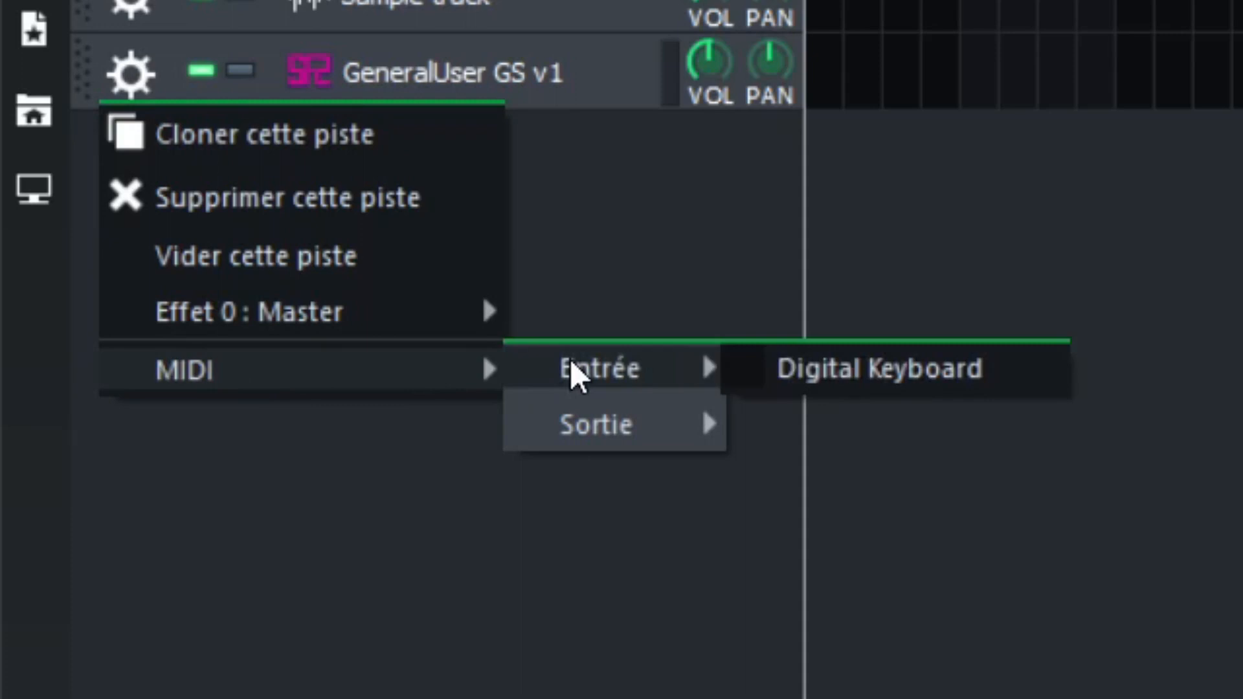
left_click(879, 368)
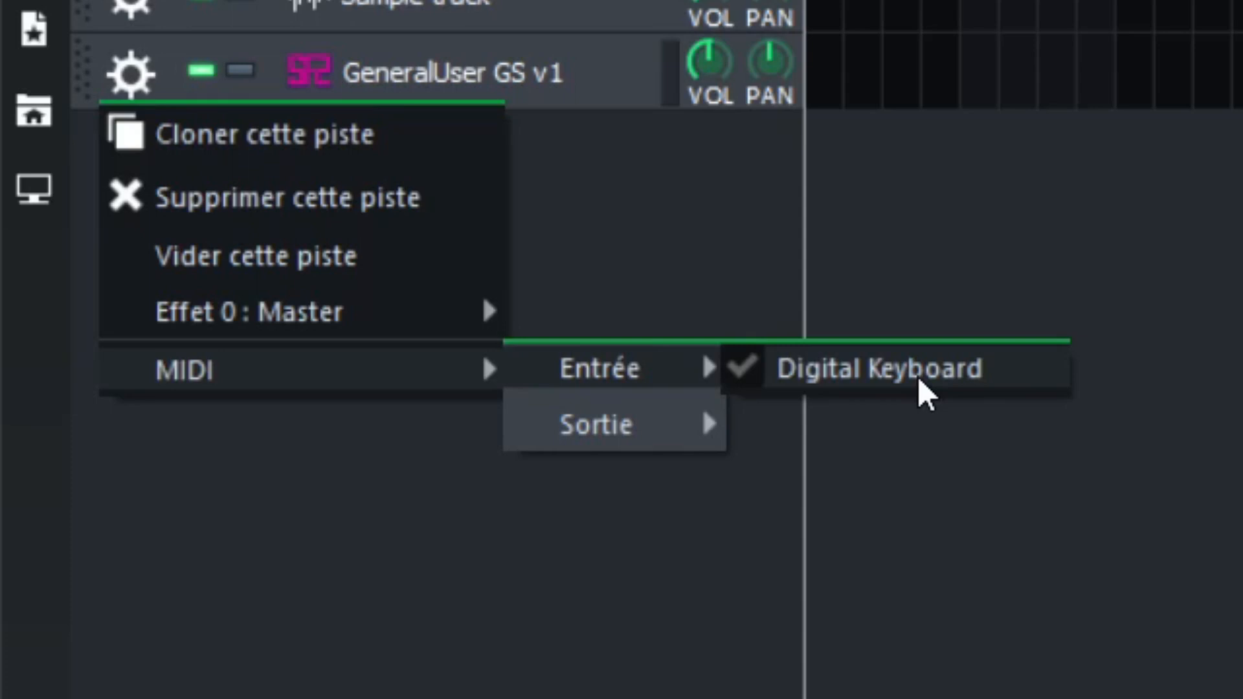
left_click(918, 405)
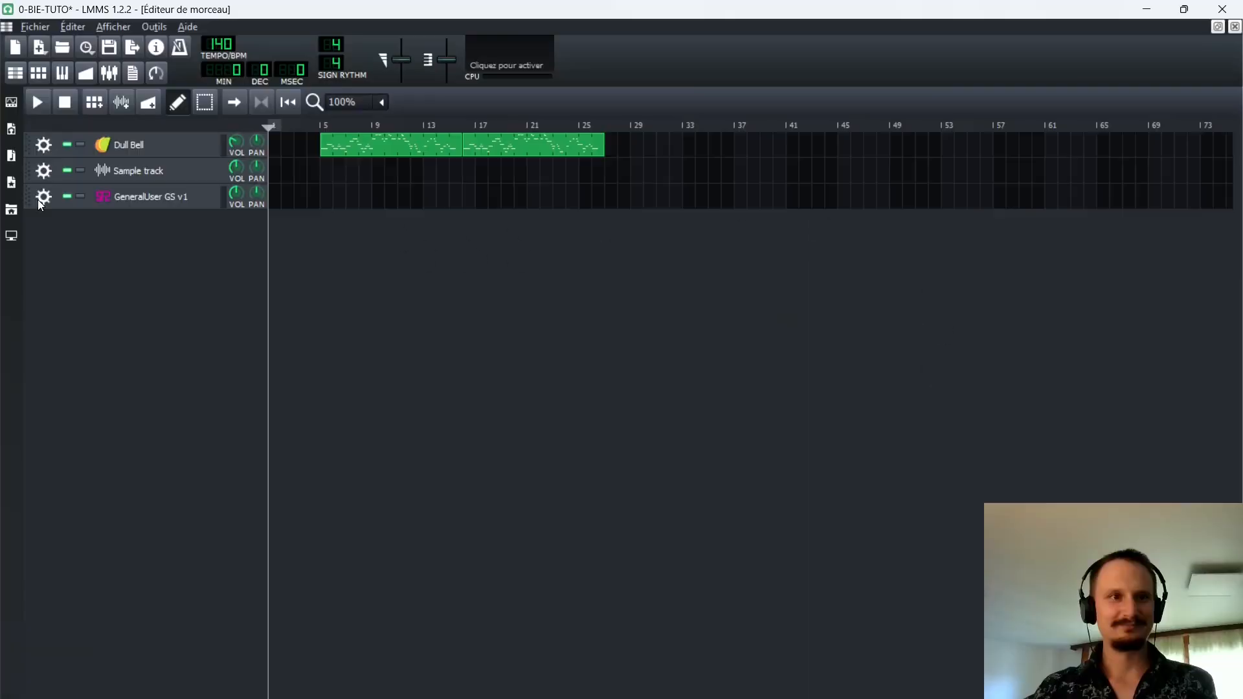
Check the MIDI input device setting of the GeneralUser GS v1 track.
left_click(130, 72)
mouse_move(375, 365)
mouse_move(582, 365)
left_click(275, 297)
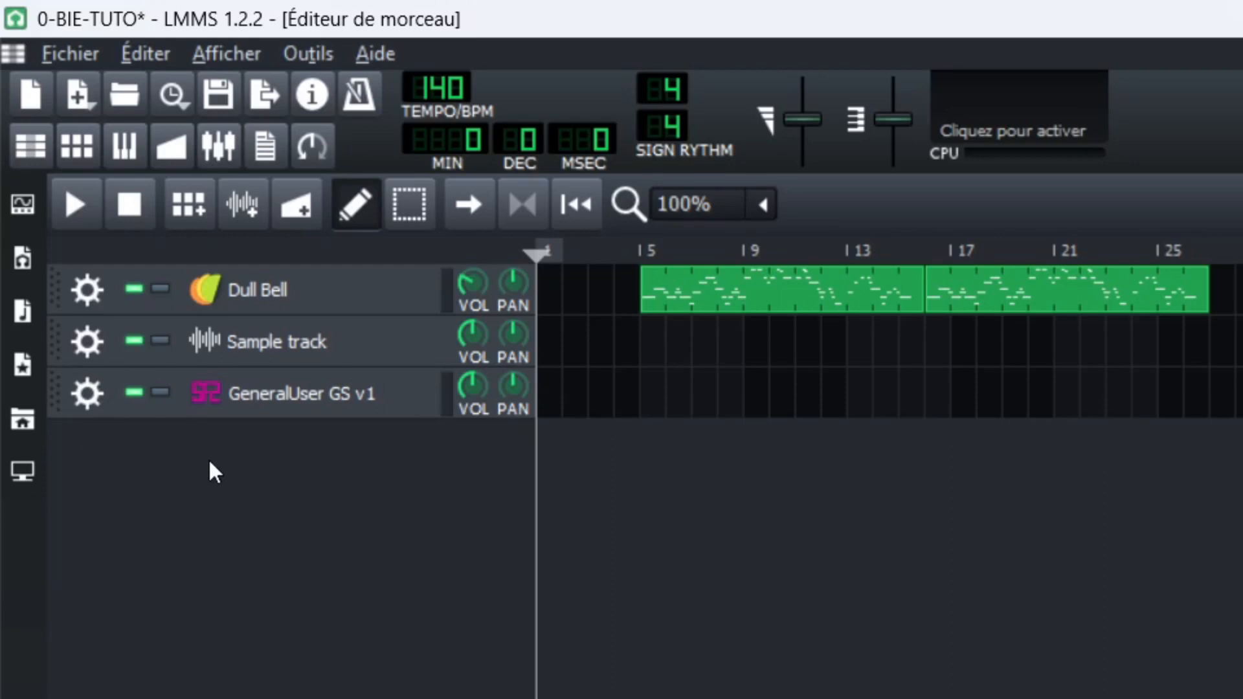
Delete the sample track from the song.
left_click(93, 340)
left_click(142, 432)
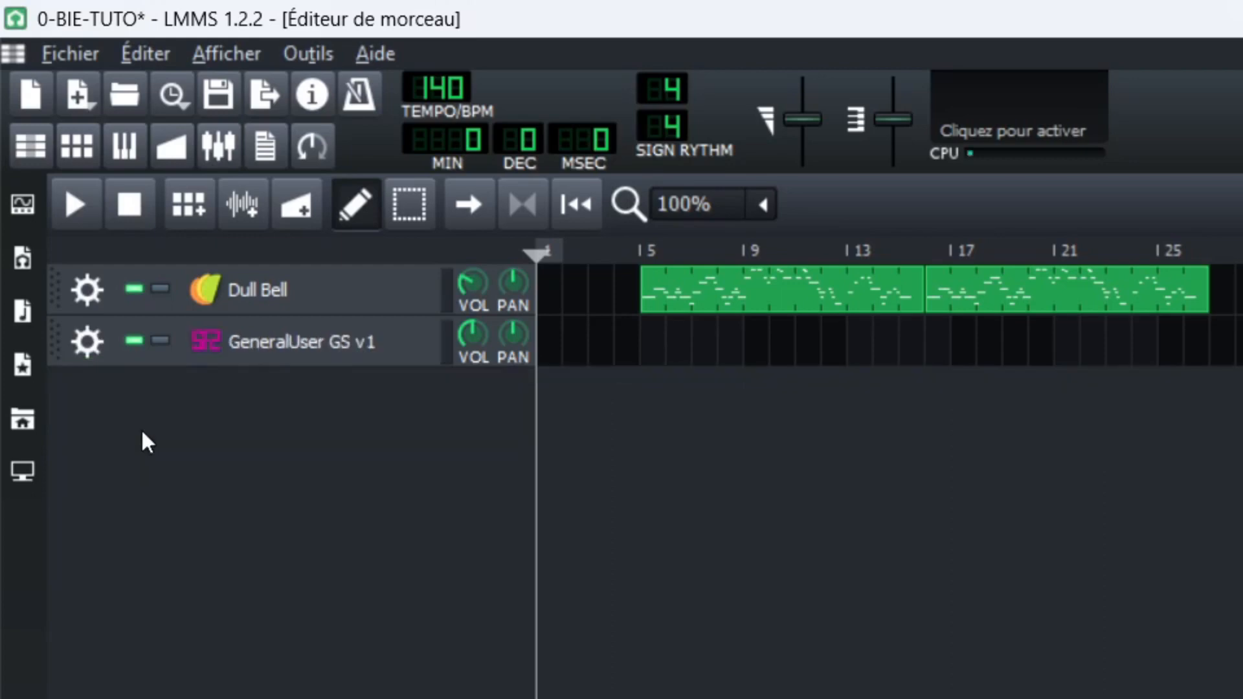
Rename the Dull Bell track as Mélodie.
double_click(283, 291)
key("ctrl+a")
type("Mélodie")
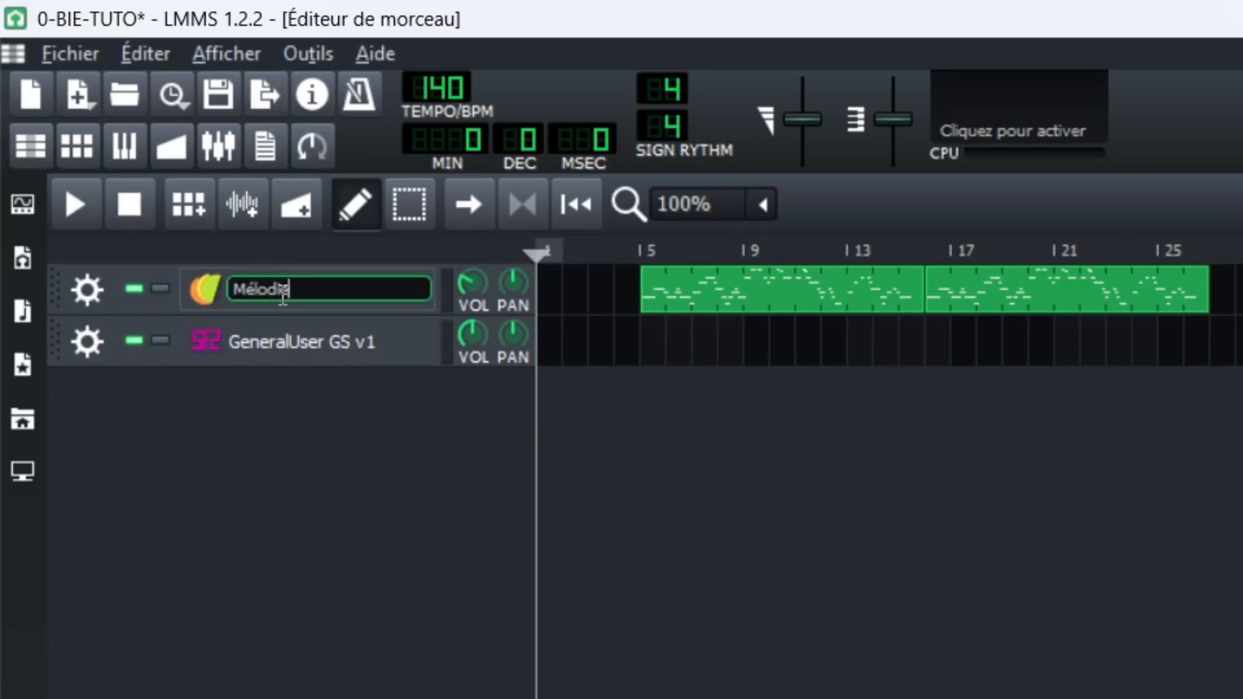
key("Return")
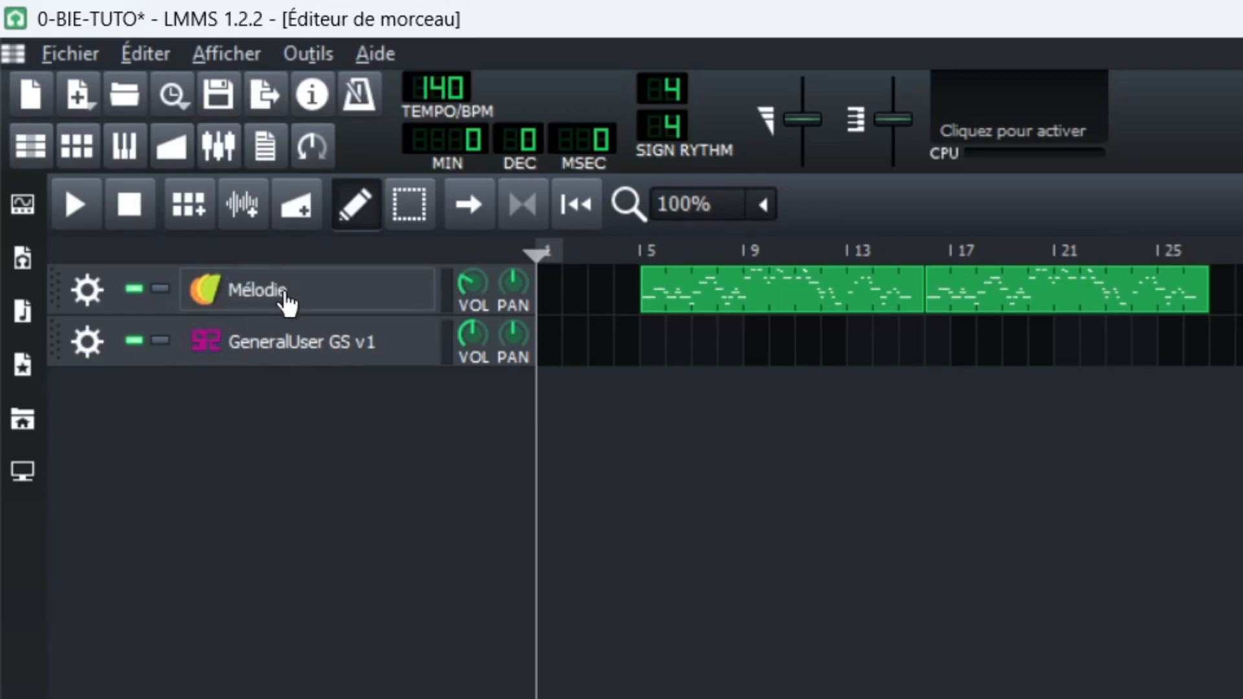
Rename the GeneralUser GS v1 track as Accomp.
double_click(297, 346)
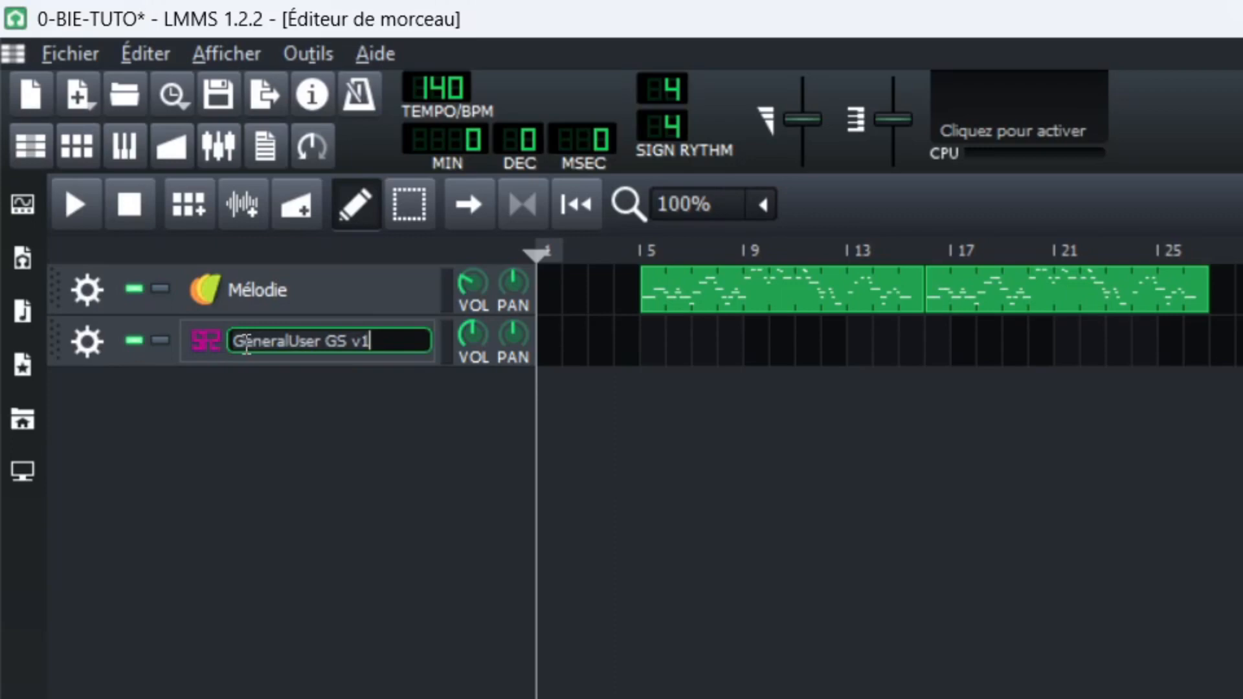
key("ctrl+a")
type("Accomp.")
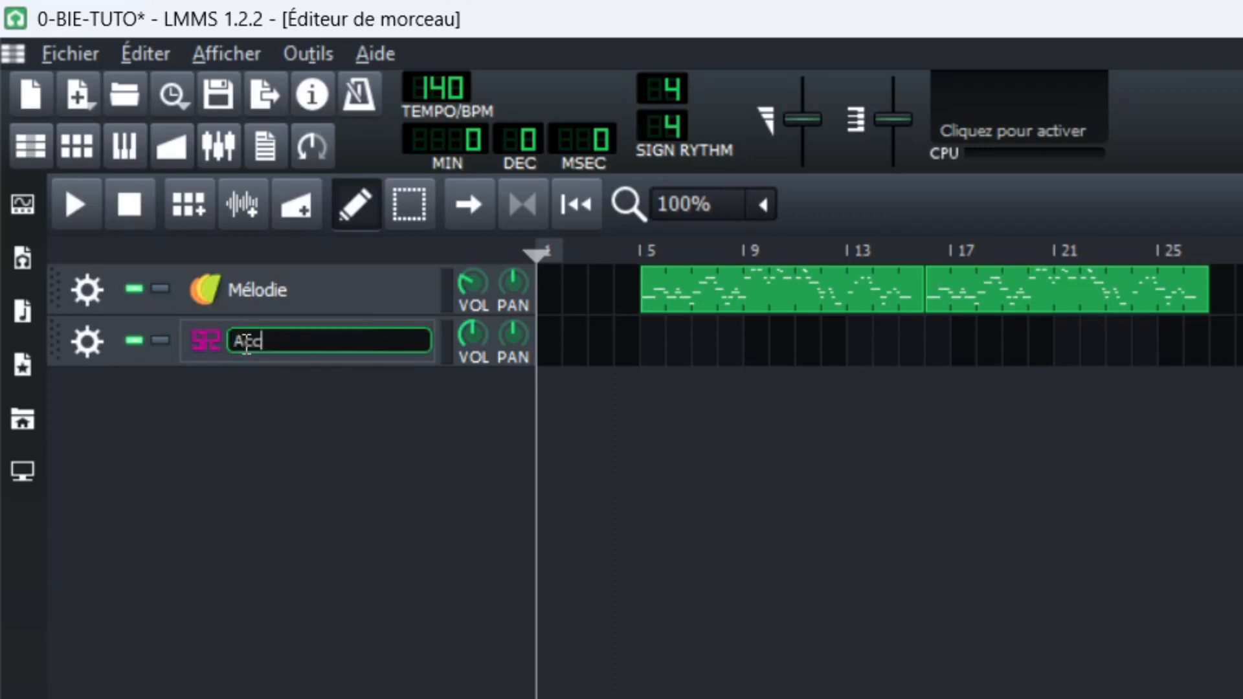
key("Return")
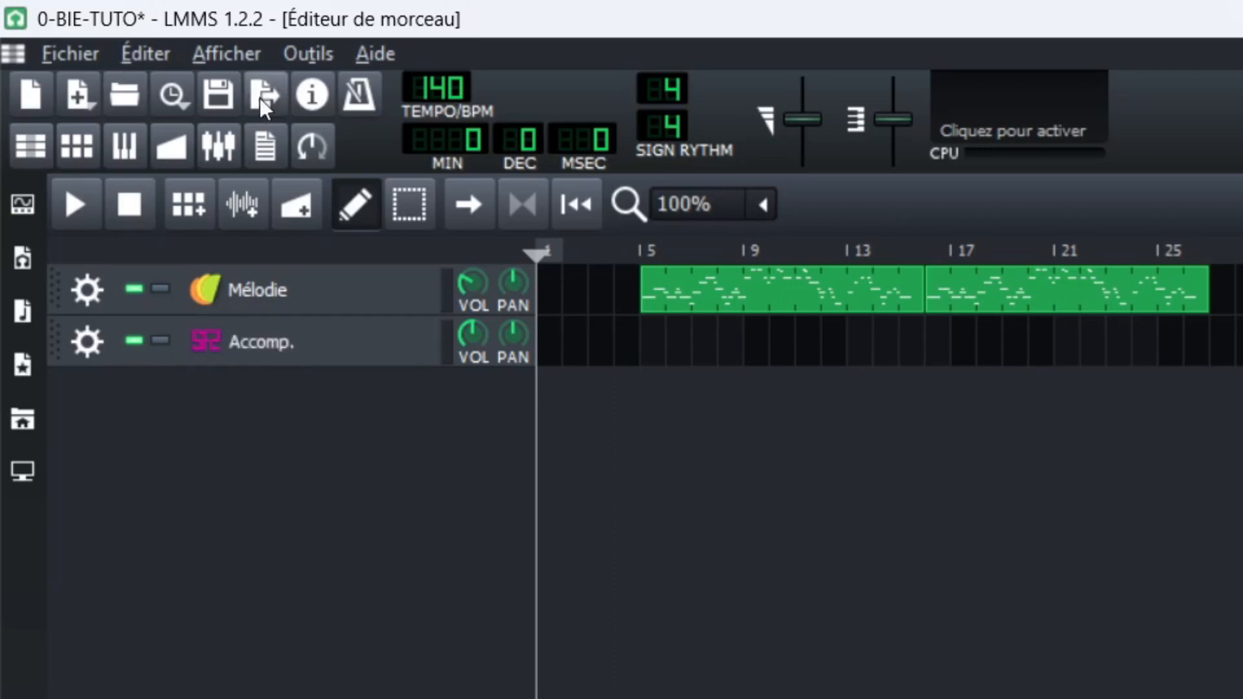
left_click(324, 352)
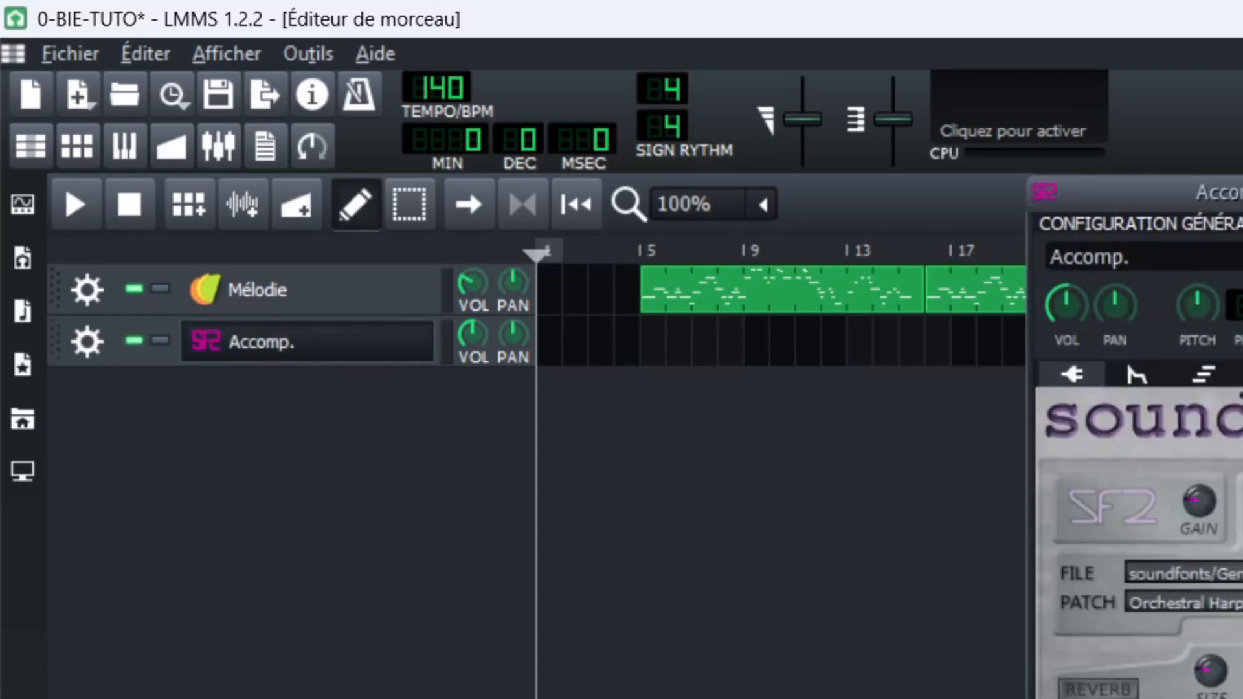
left_click(1242, 193)
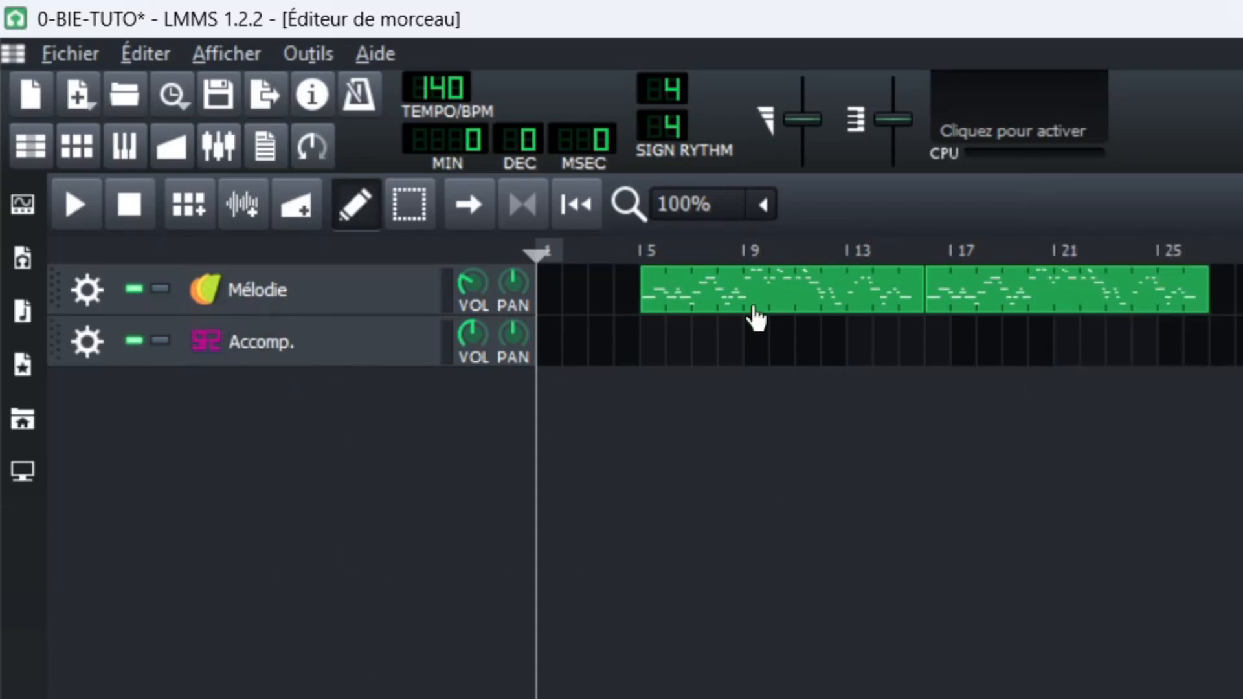
Rename the soundfont track as Mélodie and copy both melody clips onto it at the same bars.
double_click(263, 343)
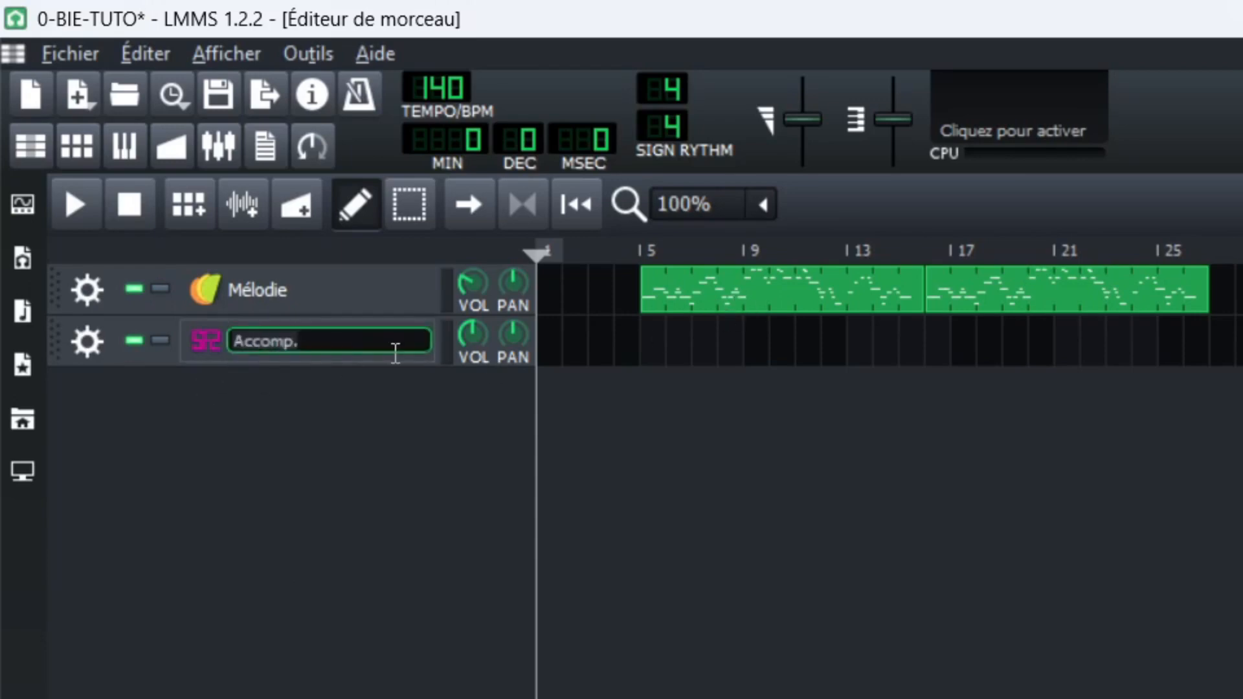
type("Mélodie")
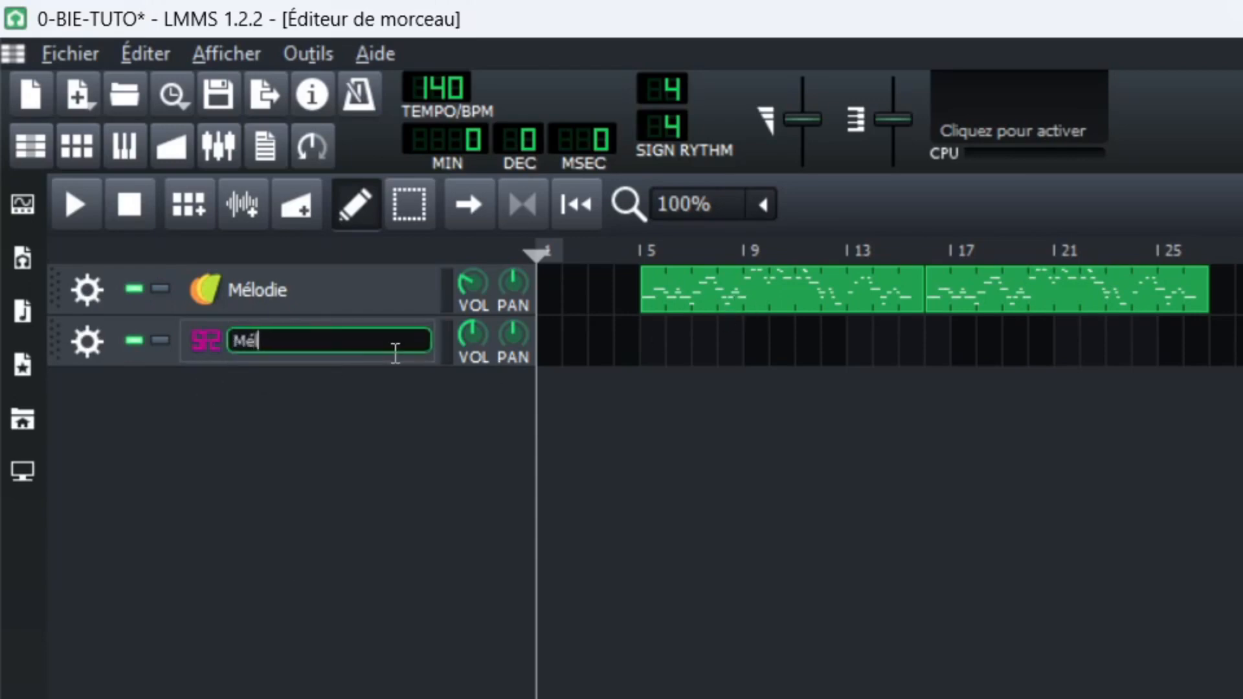
key("Return")
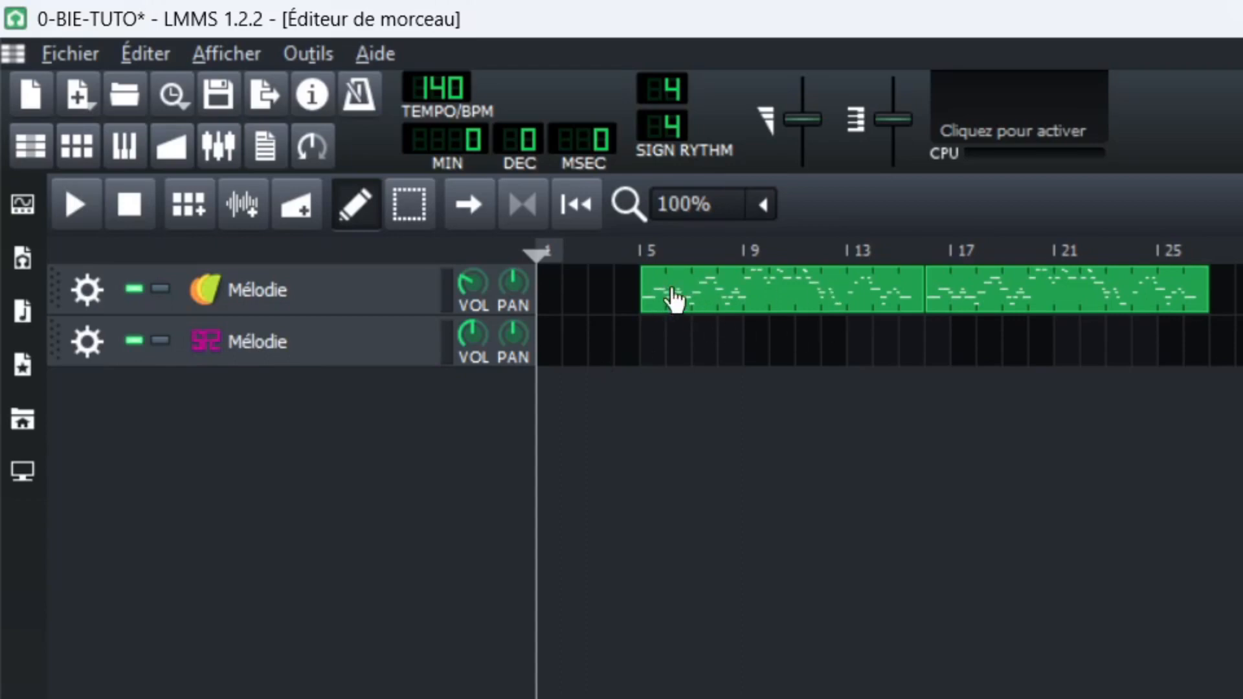
left_click_drag(674, 297, 647, 344)
left_click_drag(1004, 293, 937, 341)
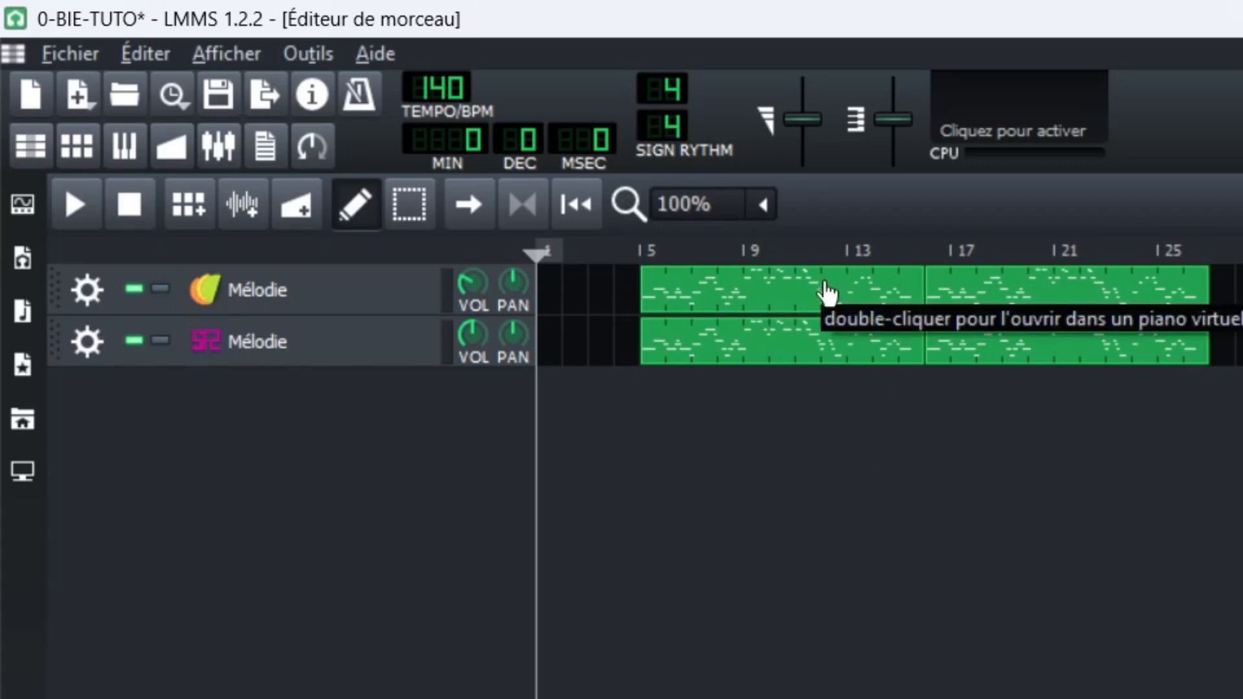
Clear the clips from the original Mélodie track above the soundfont track and delete that track.
middle_click(809, 297)
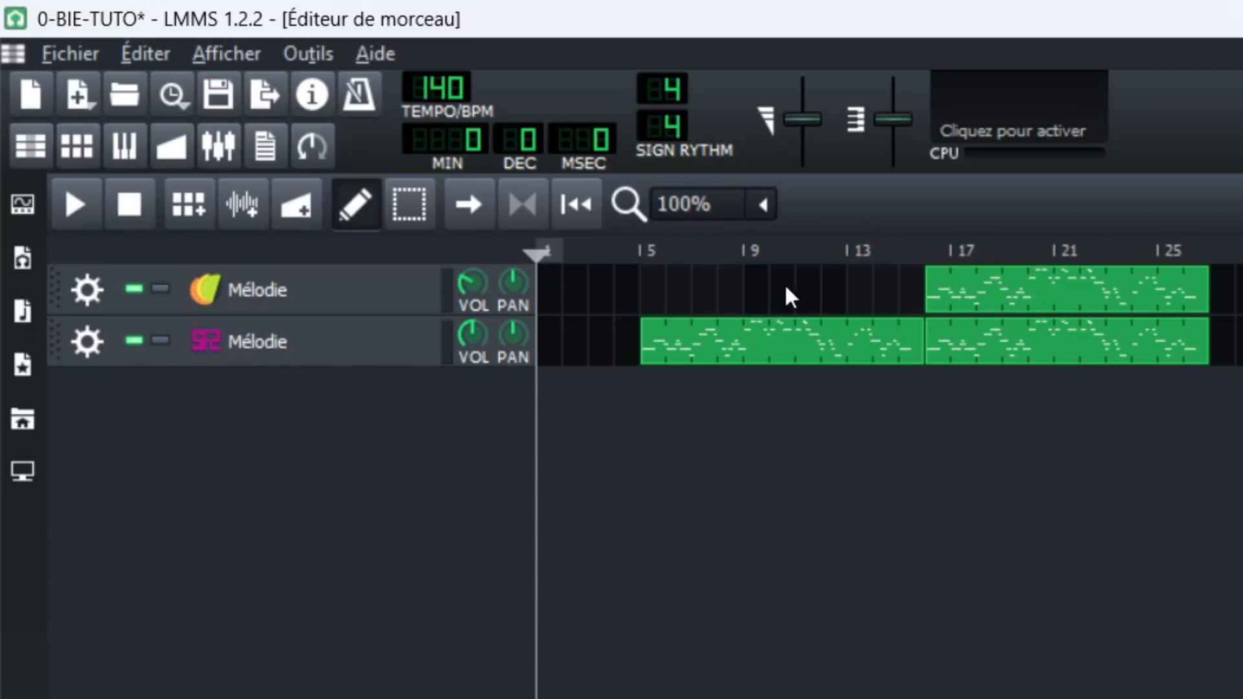
left_click(80, 288)
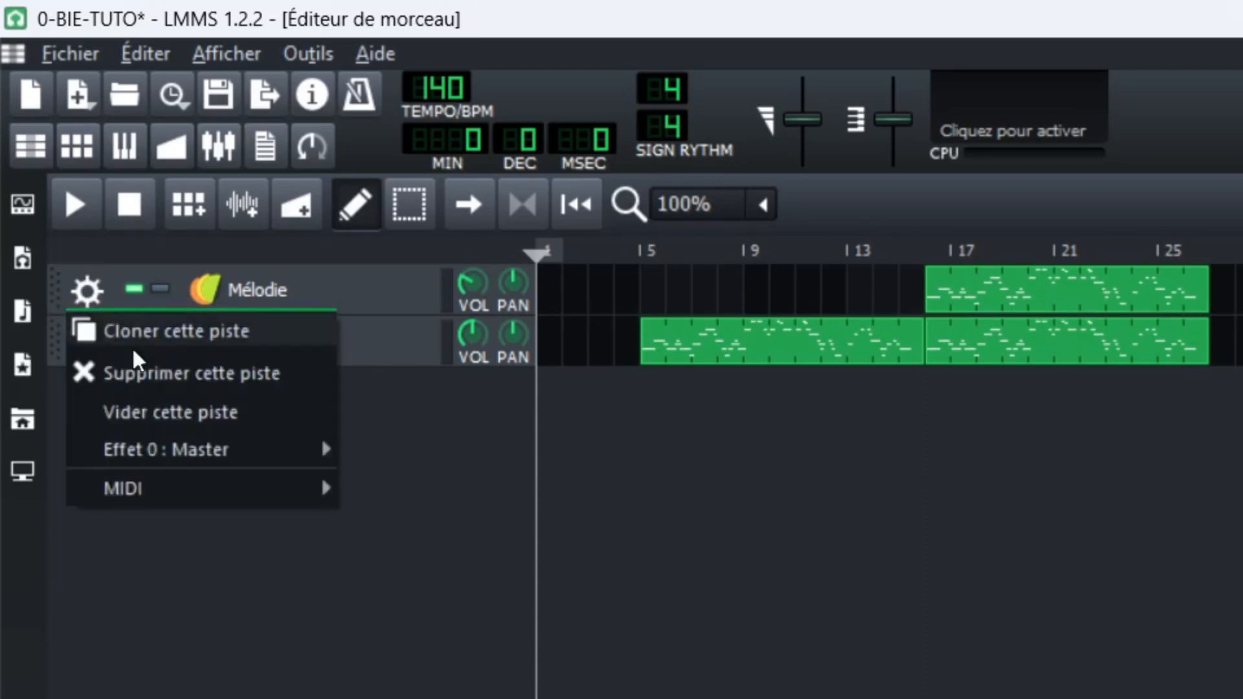
left_click(145, 414)
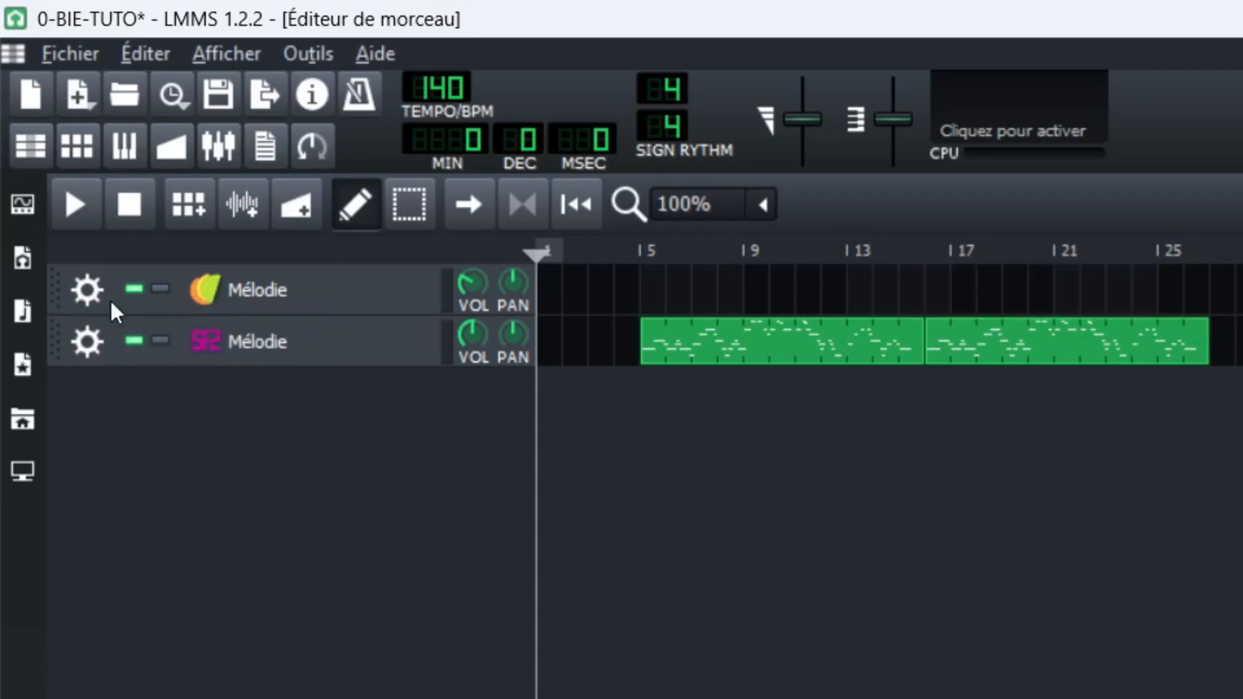
left_click(83, 288)
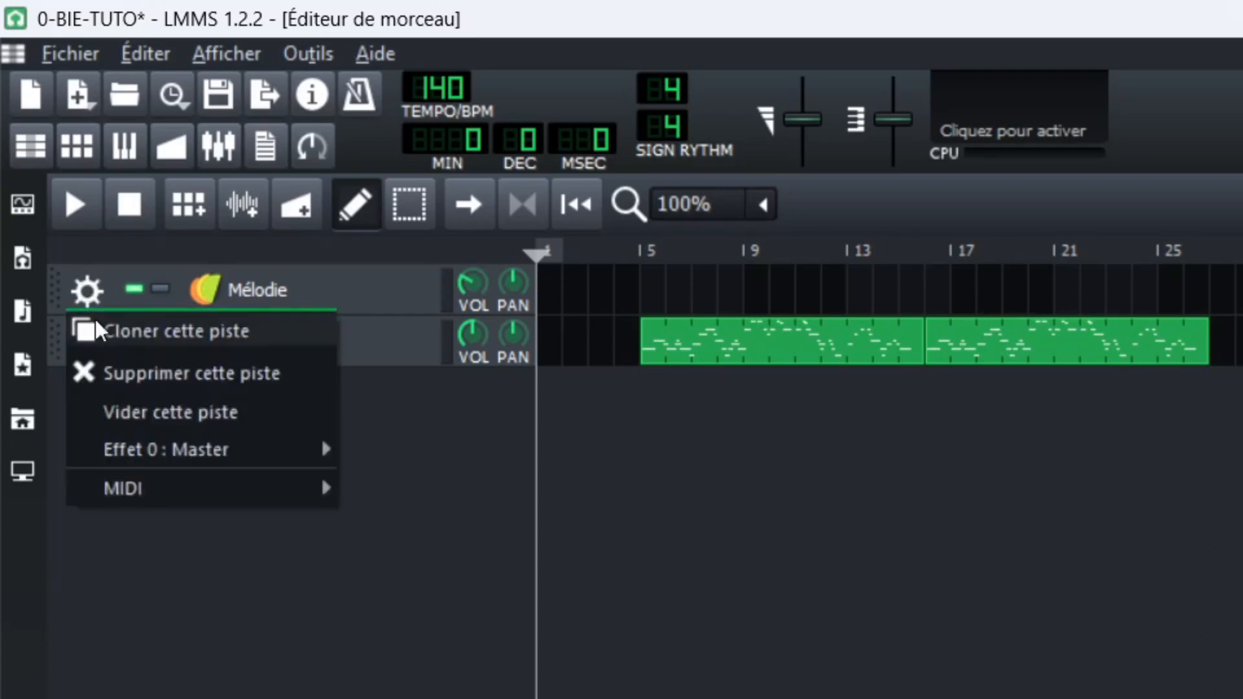
left_click(122, 373)
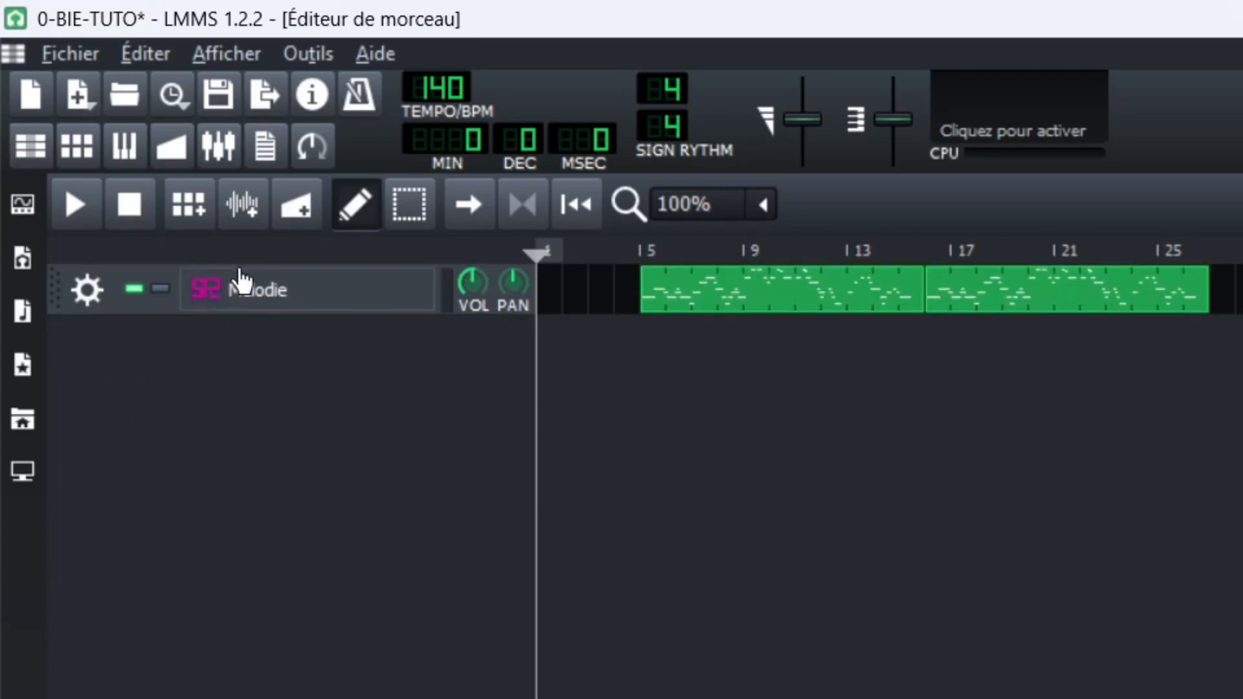
Play the song from around bar 5 to listen to the melody on the soundfont instrument.
left_click(634, 246)
key("space")
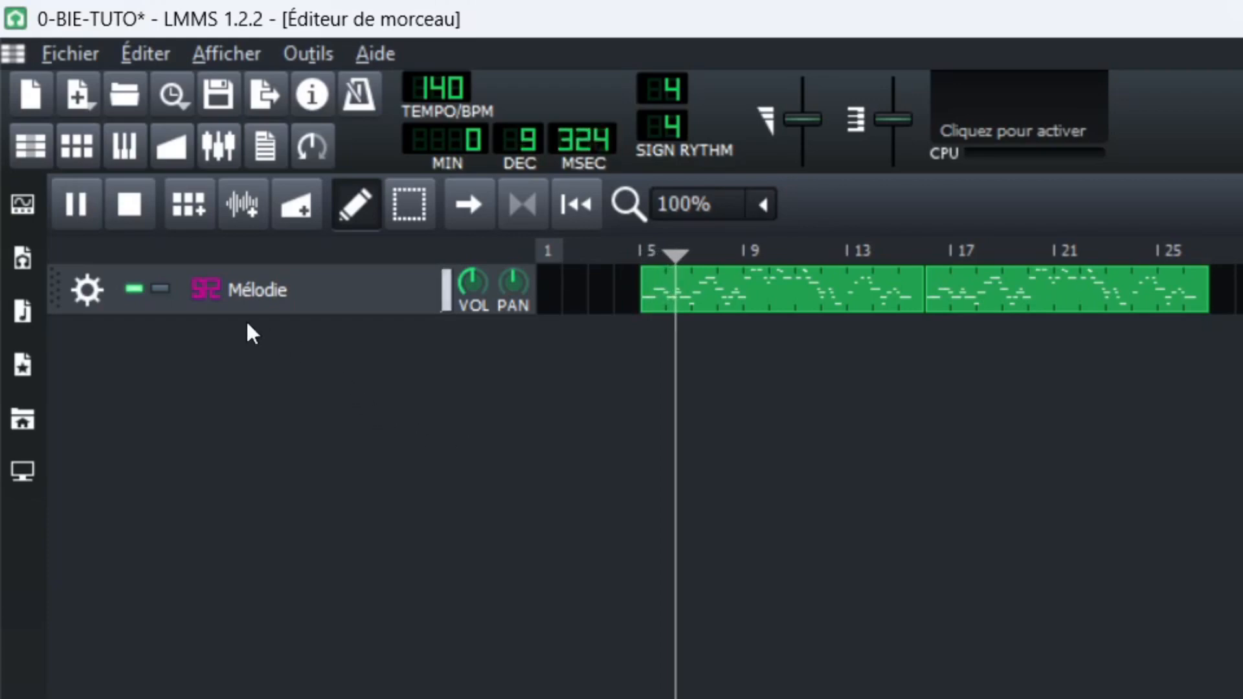
key("space")
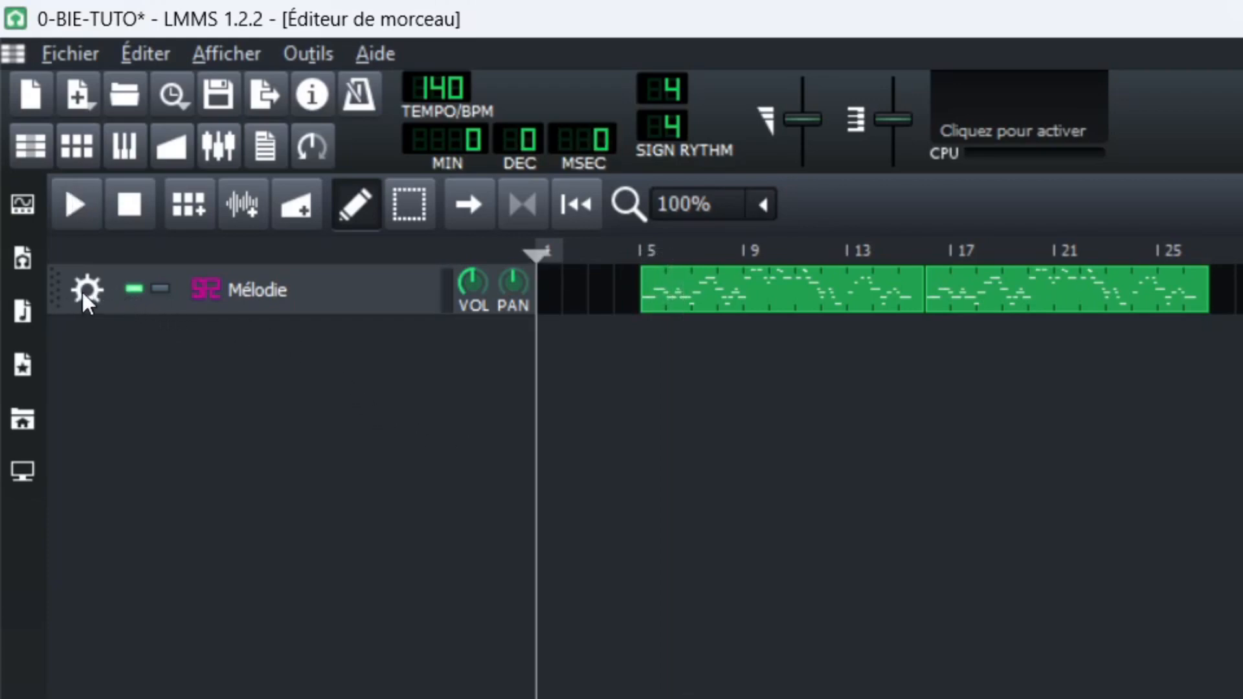
Clone the Mélodie track and set the clone's soundfont patch to Mandolin (bank 16, patch 25).
left_click(82, 292)
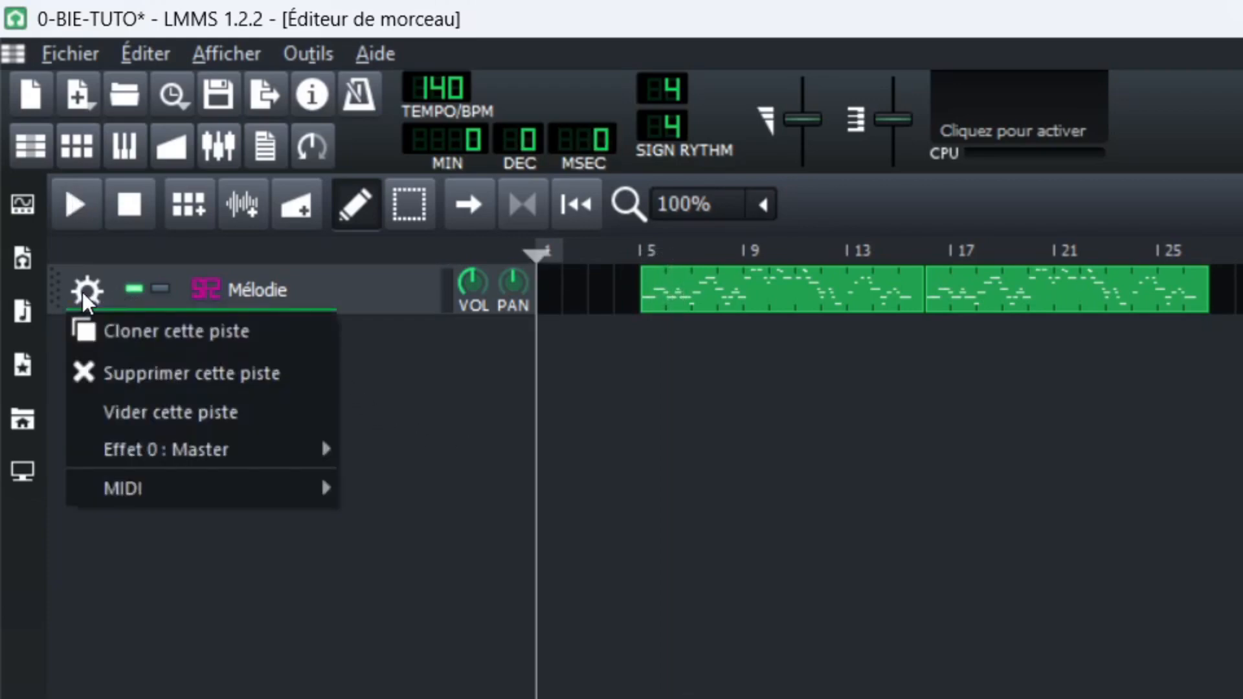
left_click(120, 334)
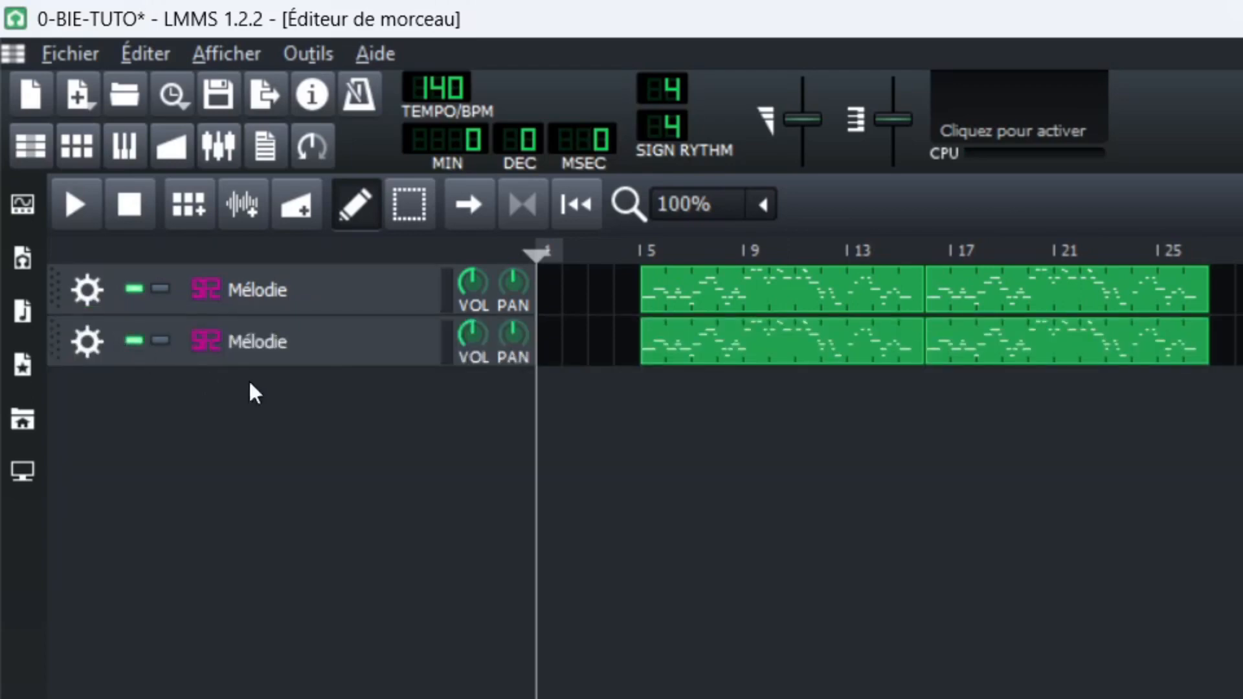
left_click(257, 343)
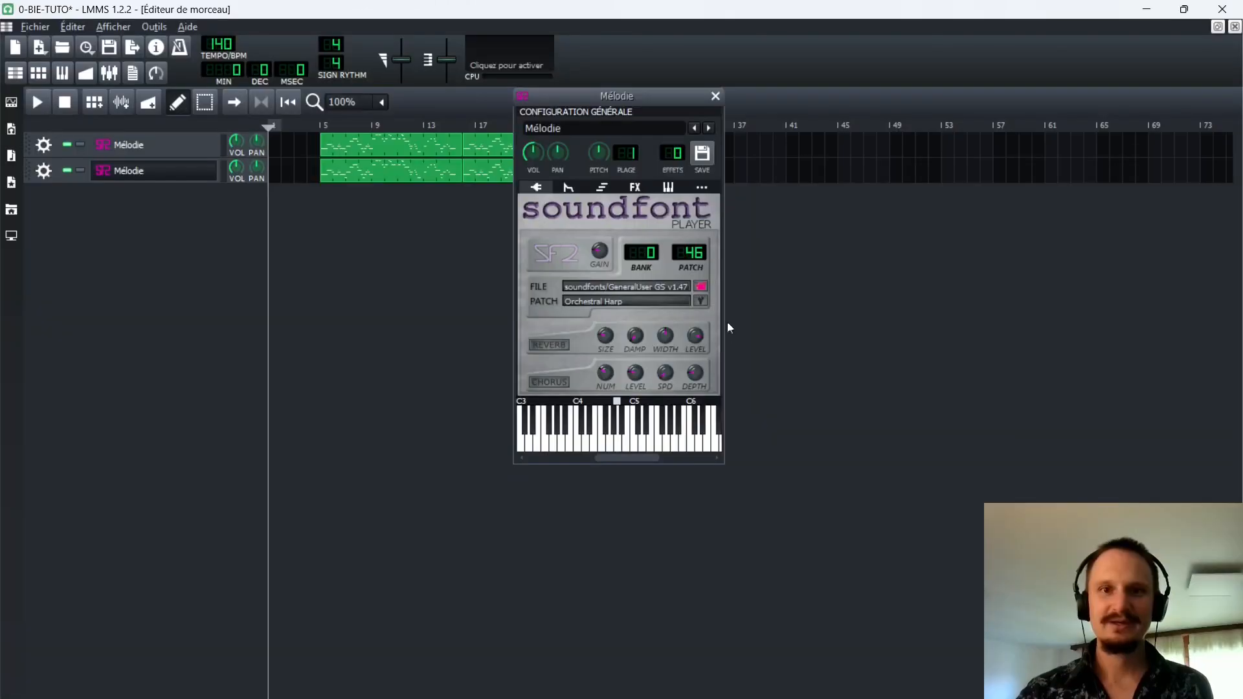
left_click(700, 302)
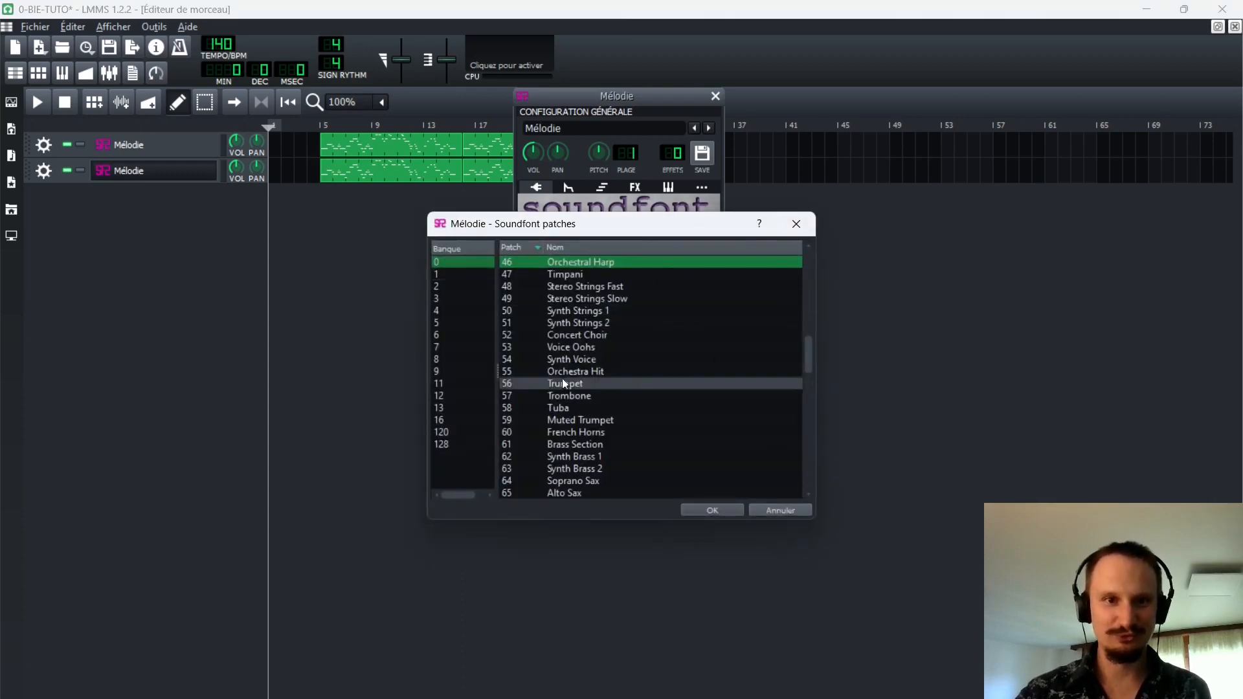
left_click(452, 421)
double_click(568, 263)
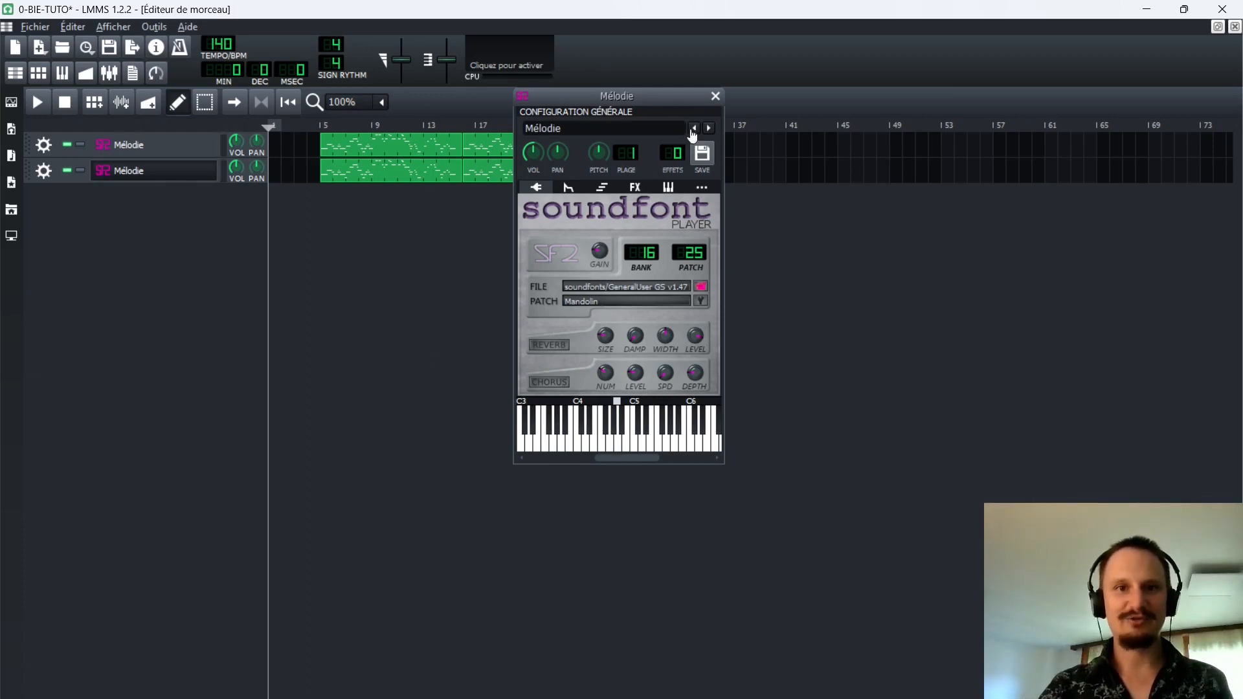
Rename the cloned Mandolin track as Accomp. and clear all its clips.
double_click(605, 128)
type("Accomp.")
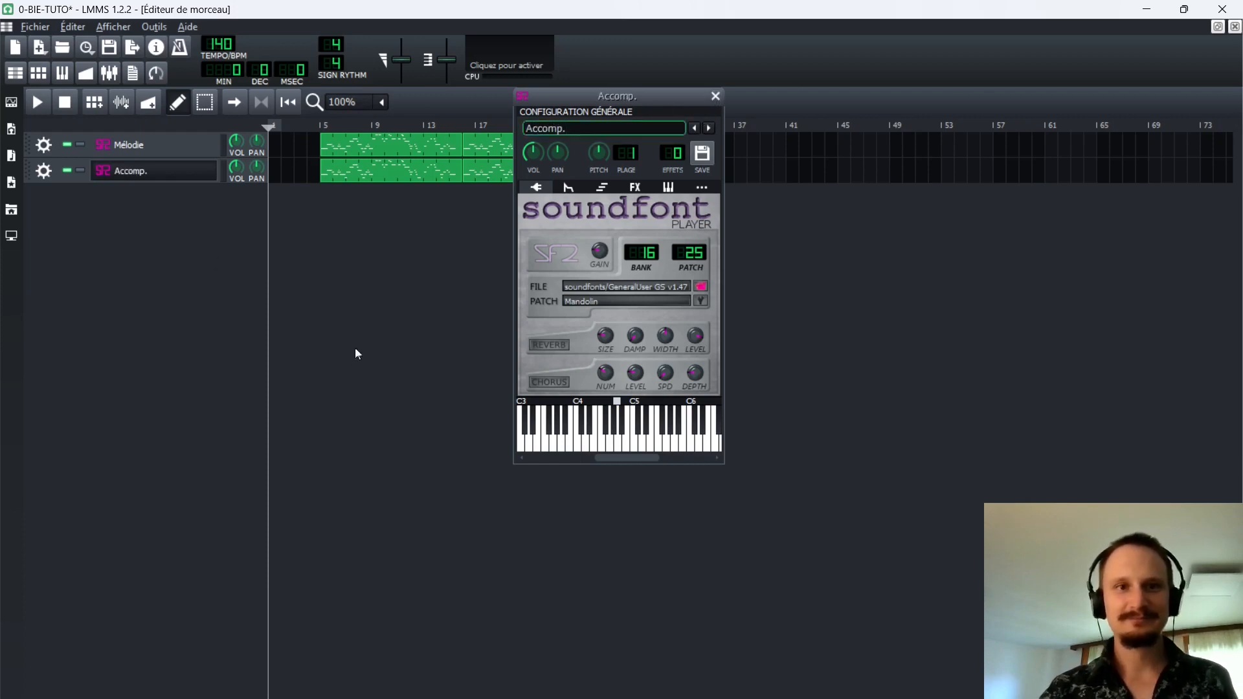
left_click(715, 96)
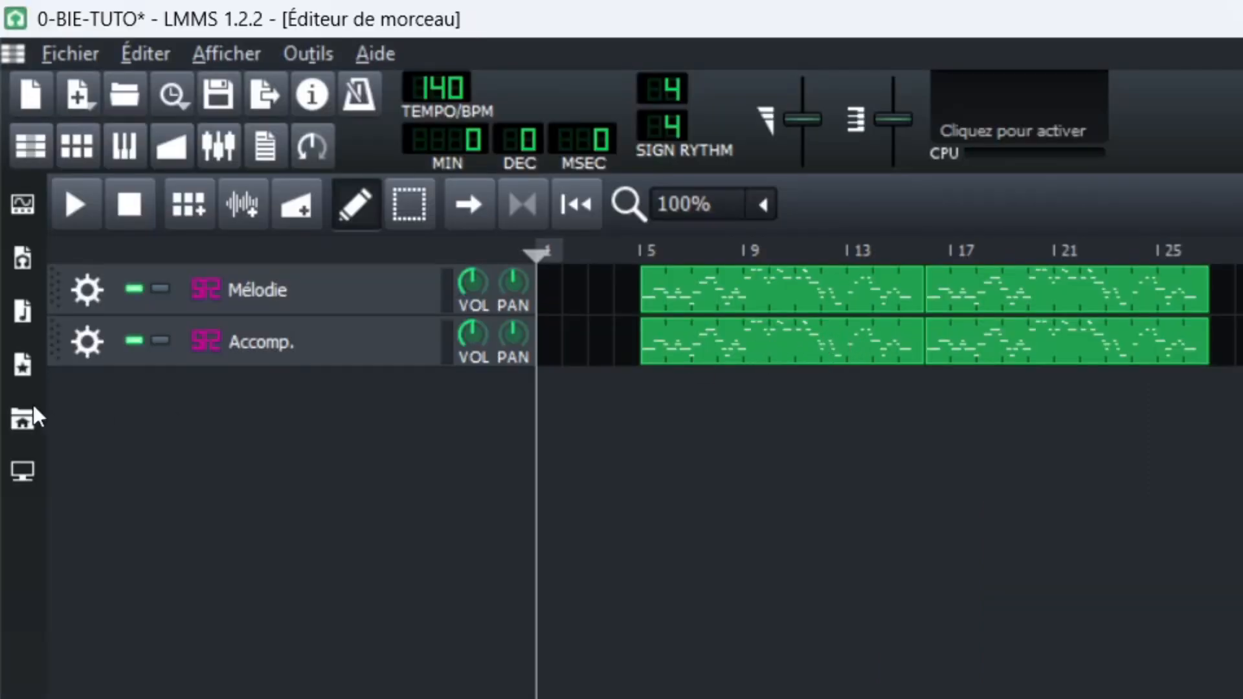
left_click(86, 347)
left_click(126, 463)
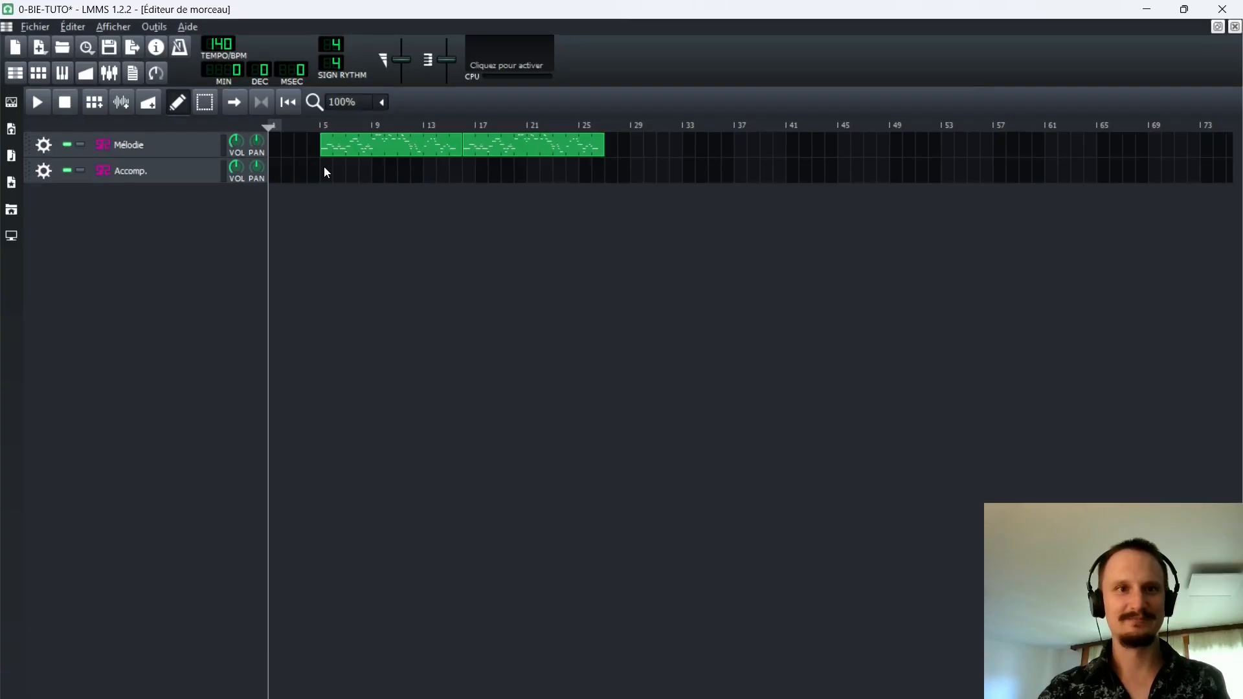
Create an empty clip at bar 5 of the Accomp. track and open it in an enlarged piano roll.
double_click(644, 340)
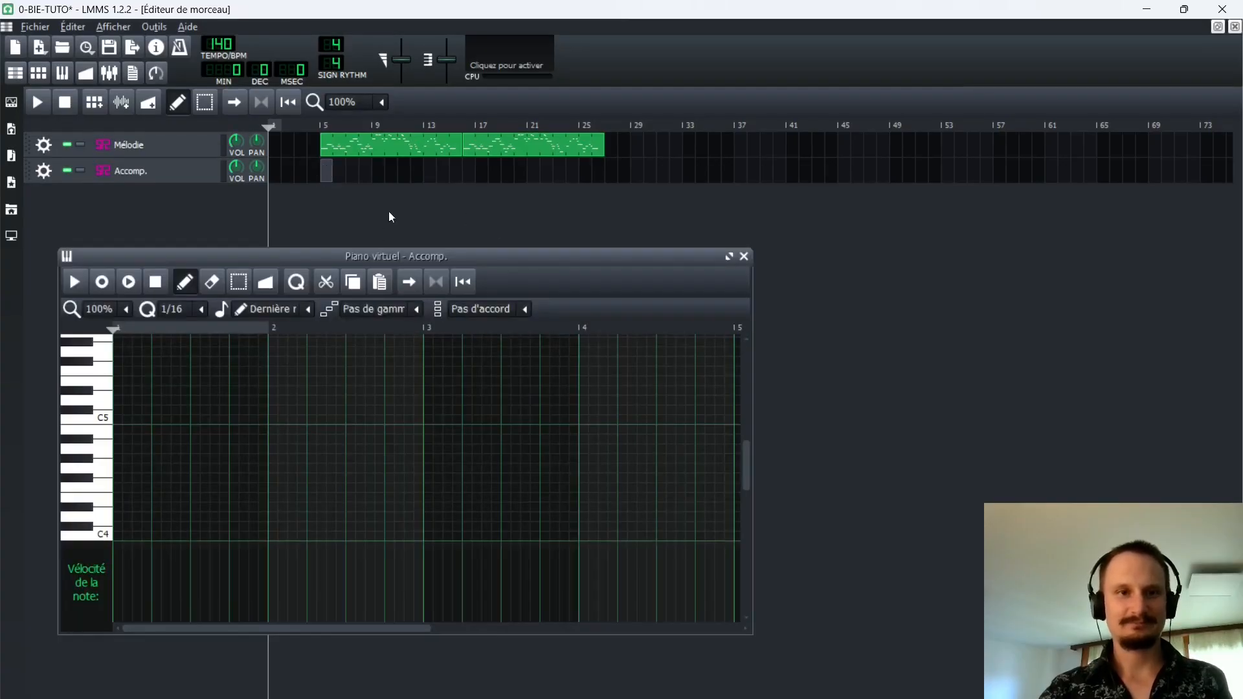
left_click_drag(387, 255, 646, 236)
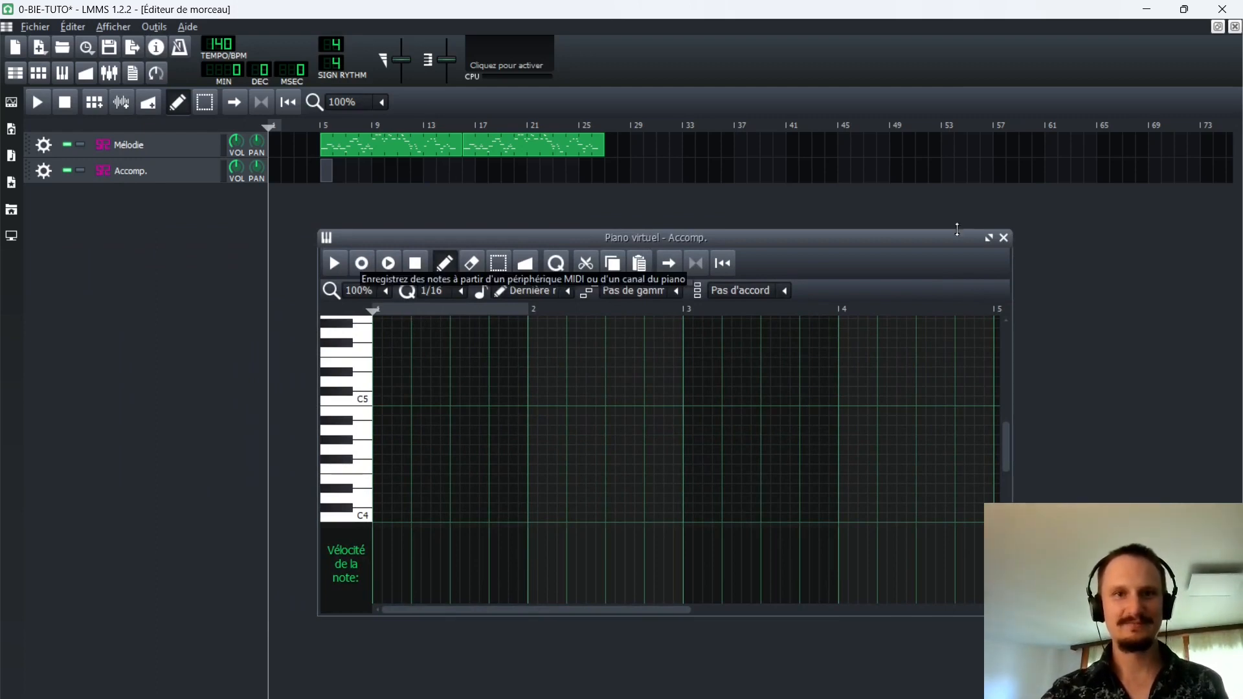
left_click_drag(965, 239, 833, 211)
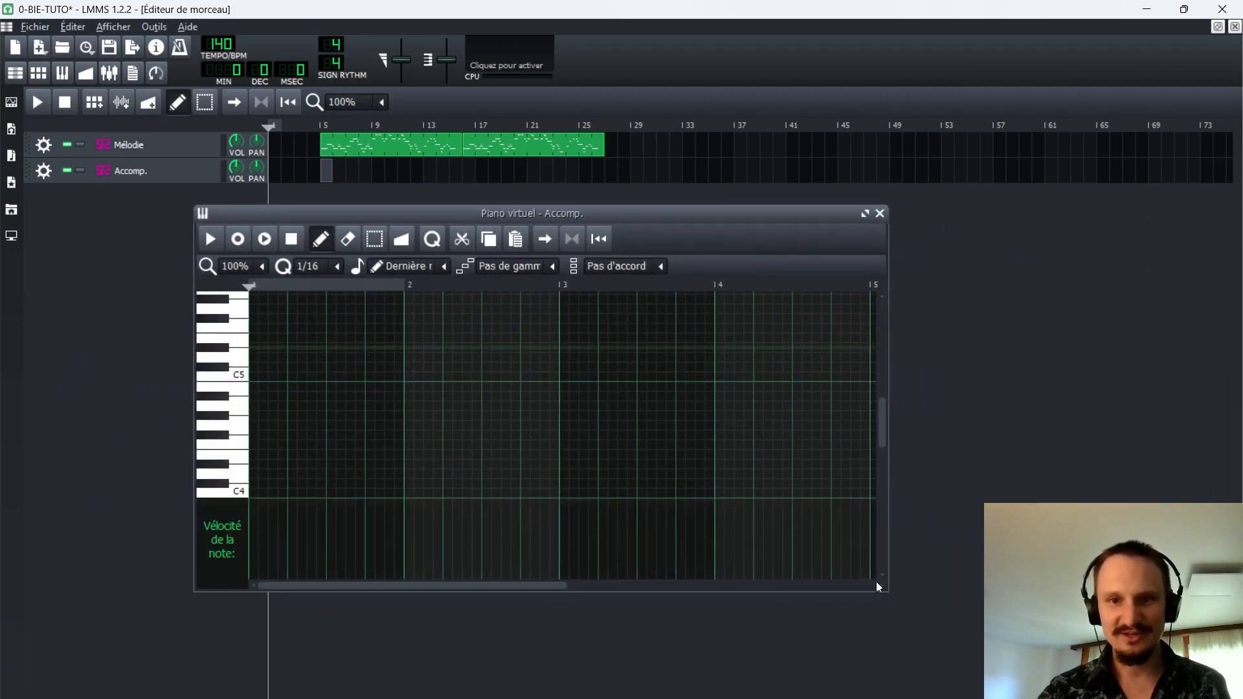
left_click_drag(886, 591, 1122, 674)
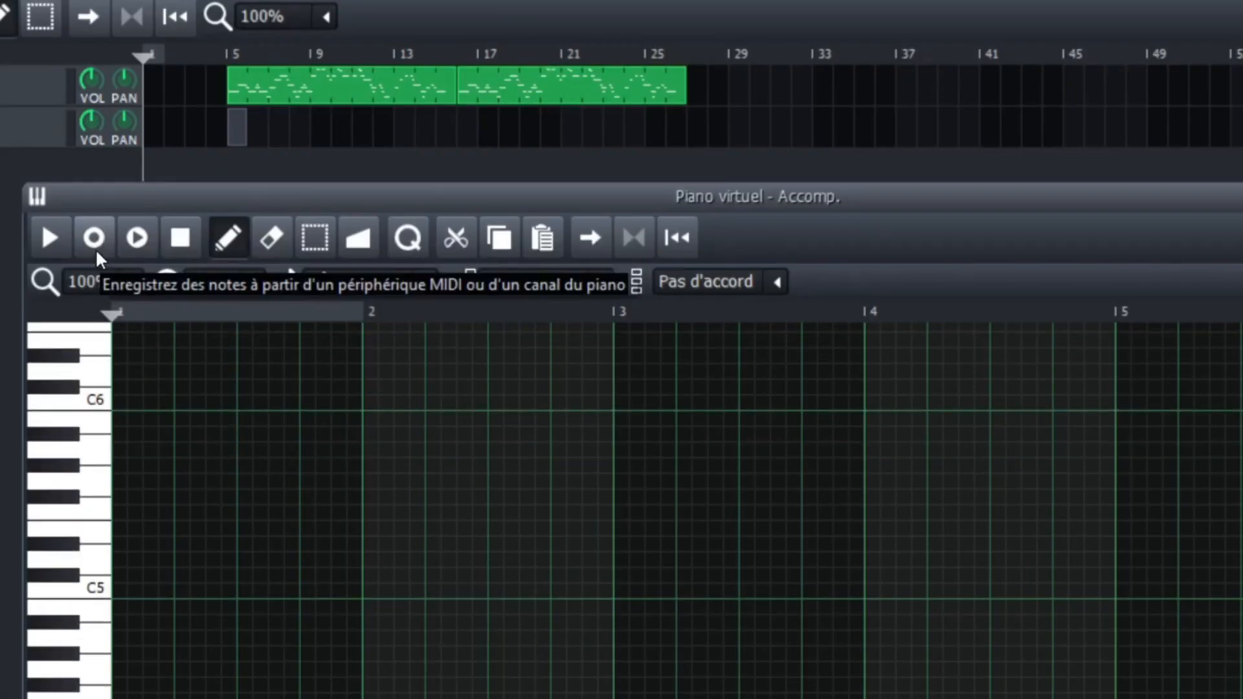
Record a few test notes from the MIDI keyboard into the Accomp. clip without song playback and delete them all.
left_click(91, 237)
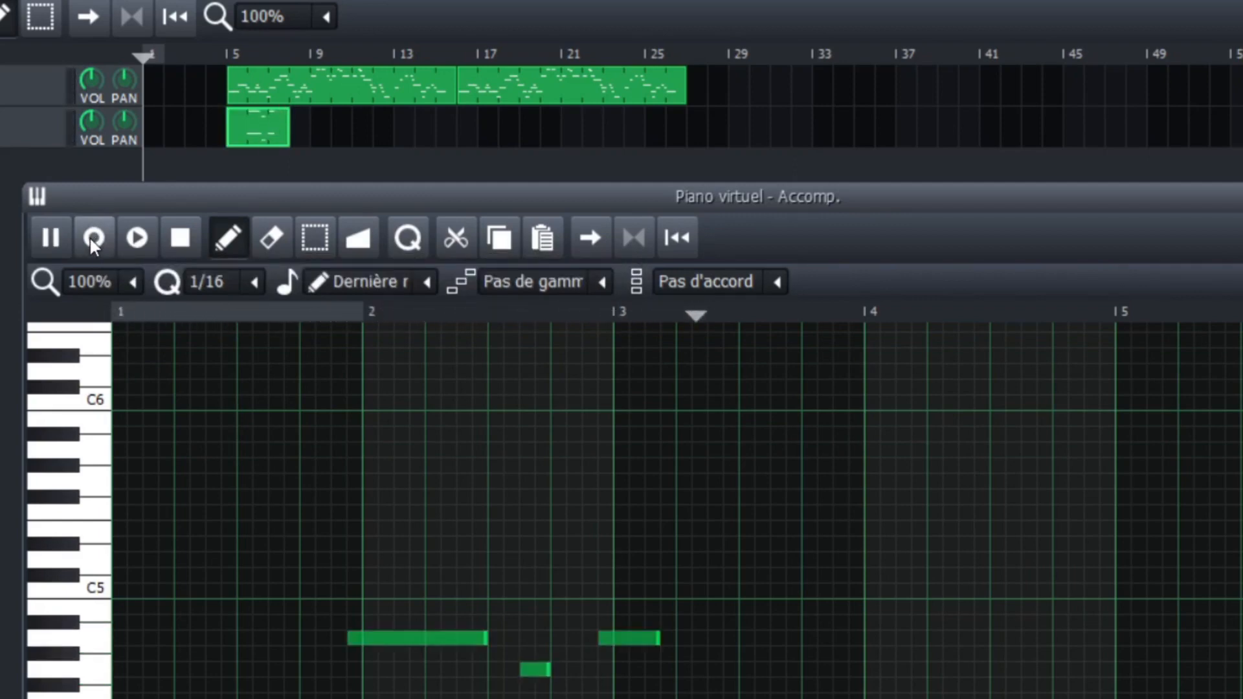
left_click(180, 237)
scroll(369, 550, "down", 1)
key("ctrl+a")
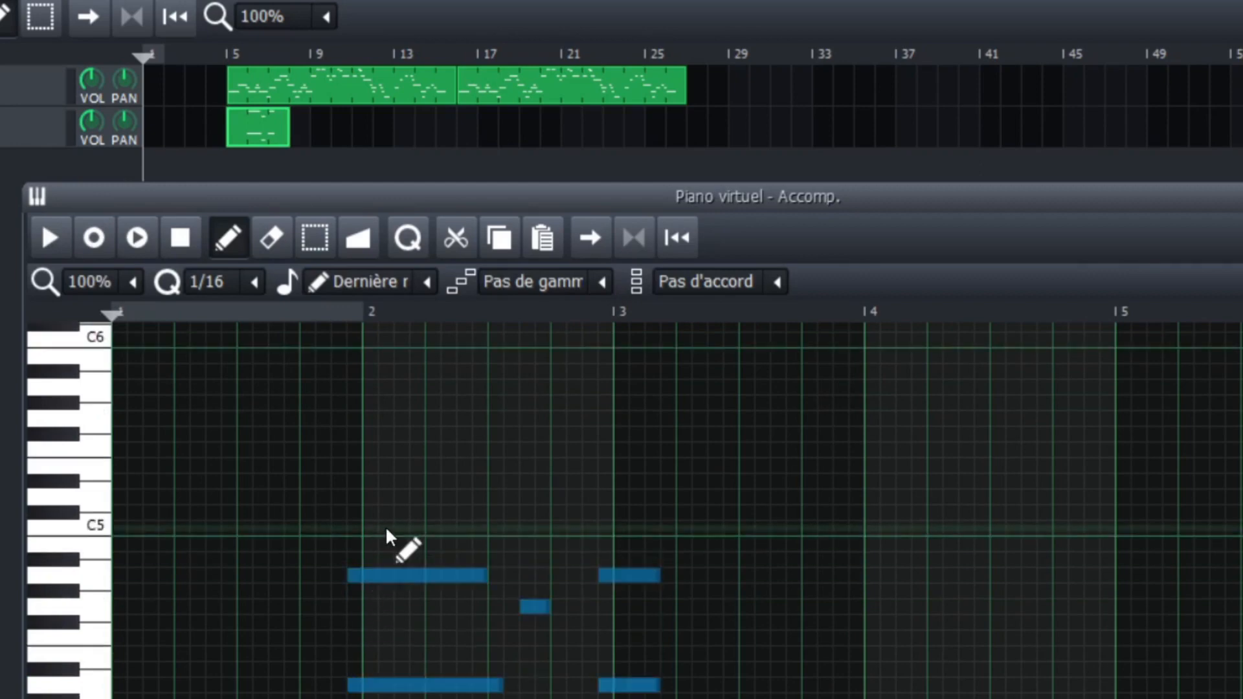
key("Delete")
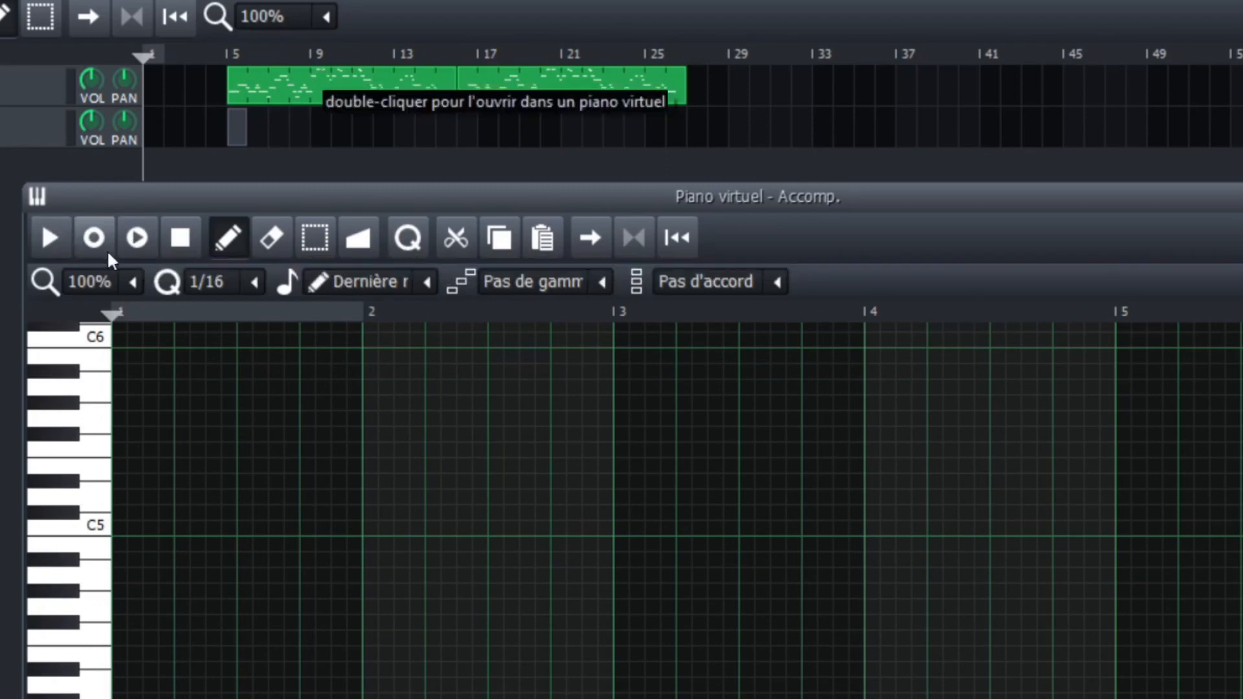
Record accompaniment notes from the MIDI keyboard while the song plays and undo the recording.
left_click(136, 239)
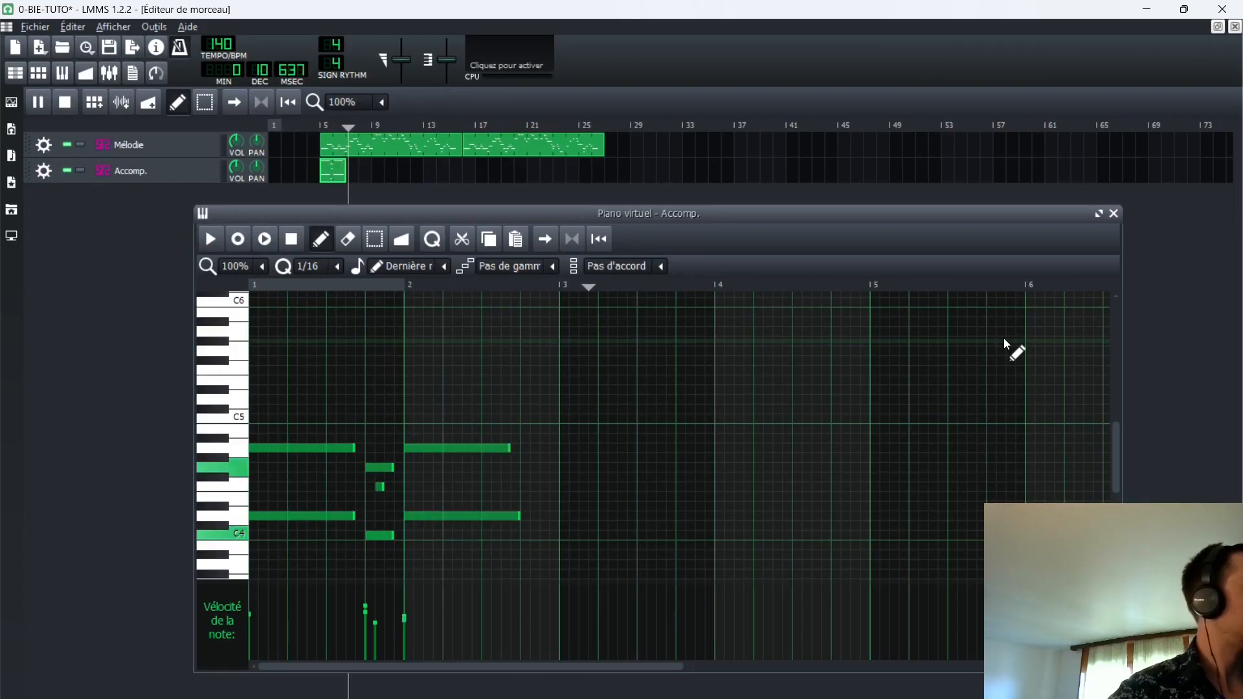
key("space")
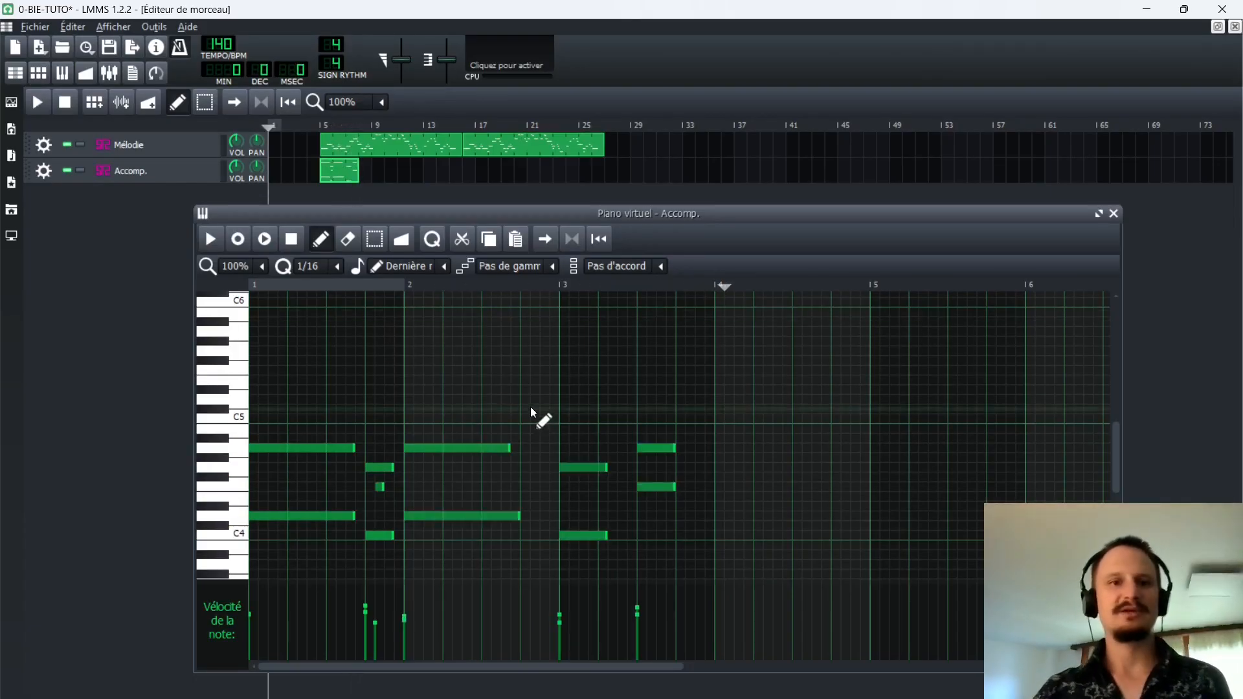
key("ctrl+z")
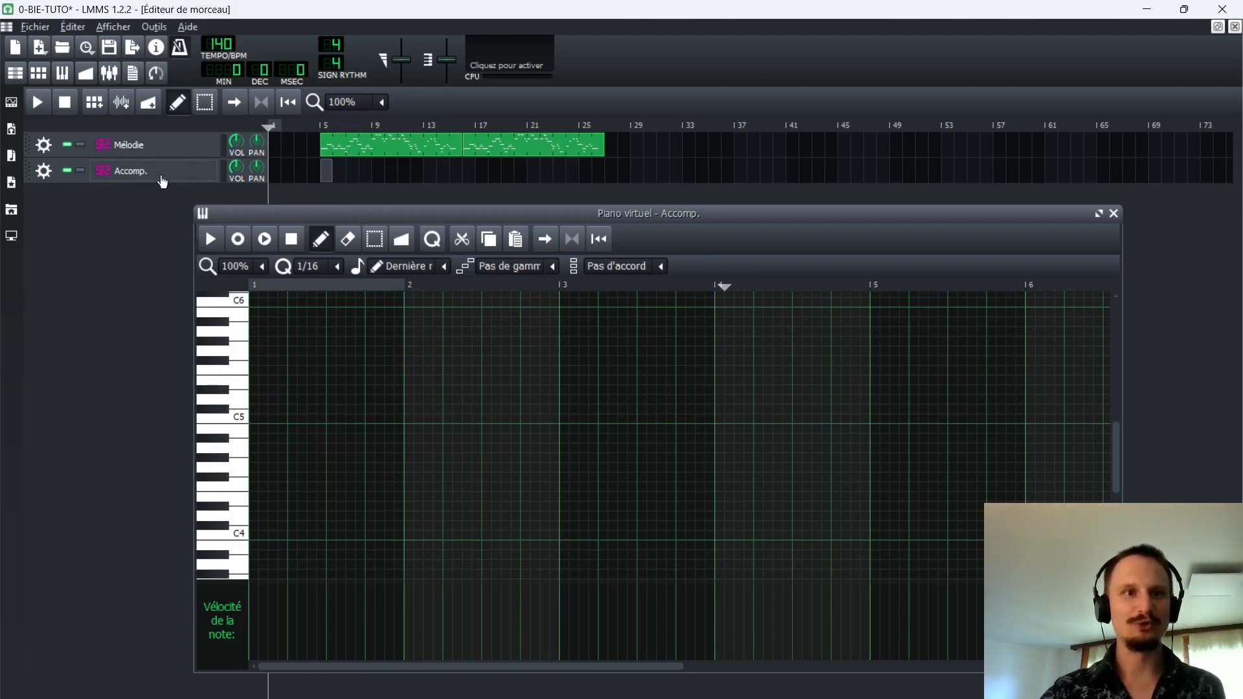
Close the piano roll, open the Accomp. instrument settings and try out positions along the base-note strip above its keyboard.
left_click(1113, 213)
left_click(144, 172)
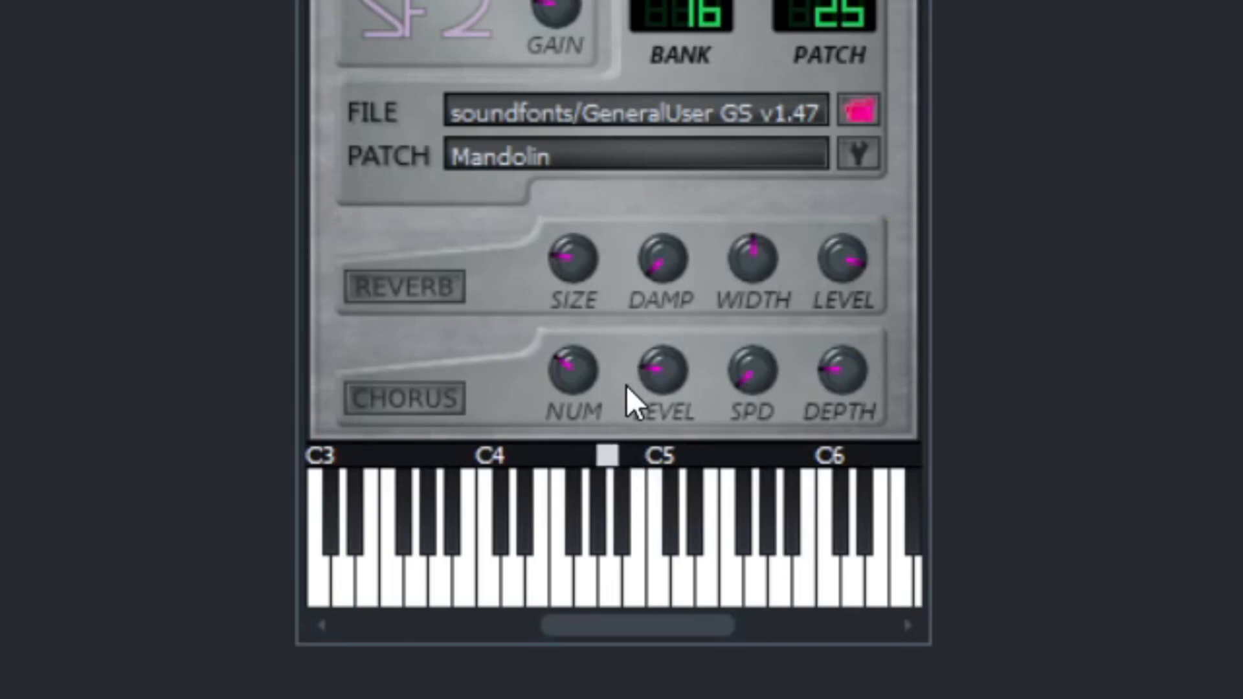
left_click(437, 455)
left_click(777, 453)
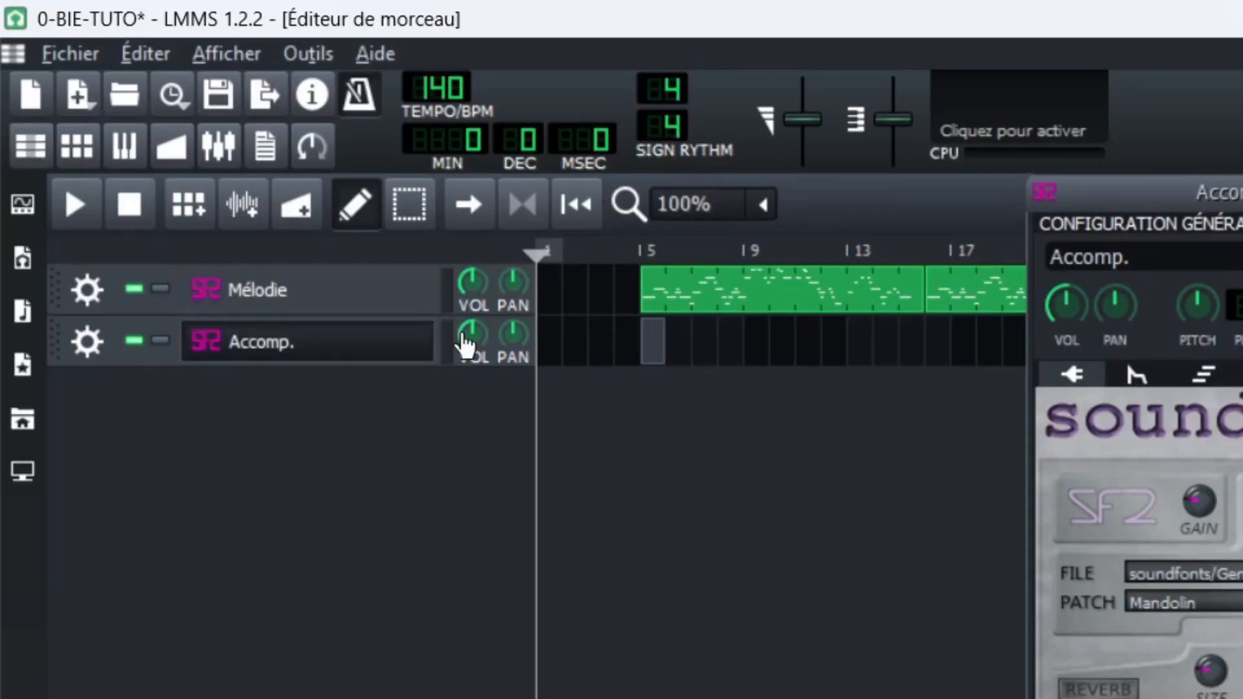
Disable Digital Keyboard as the MIDI input of the Mélodie track.
left_click(82, 286)
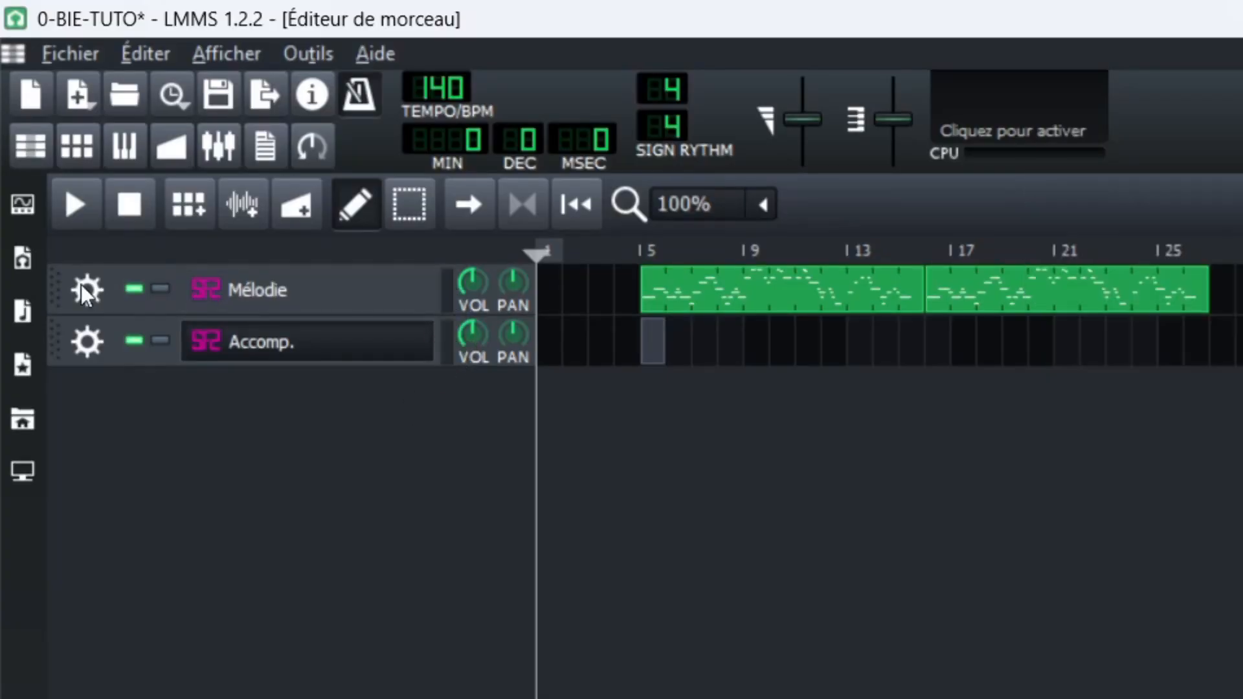
left_click(84, 291)
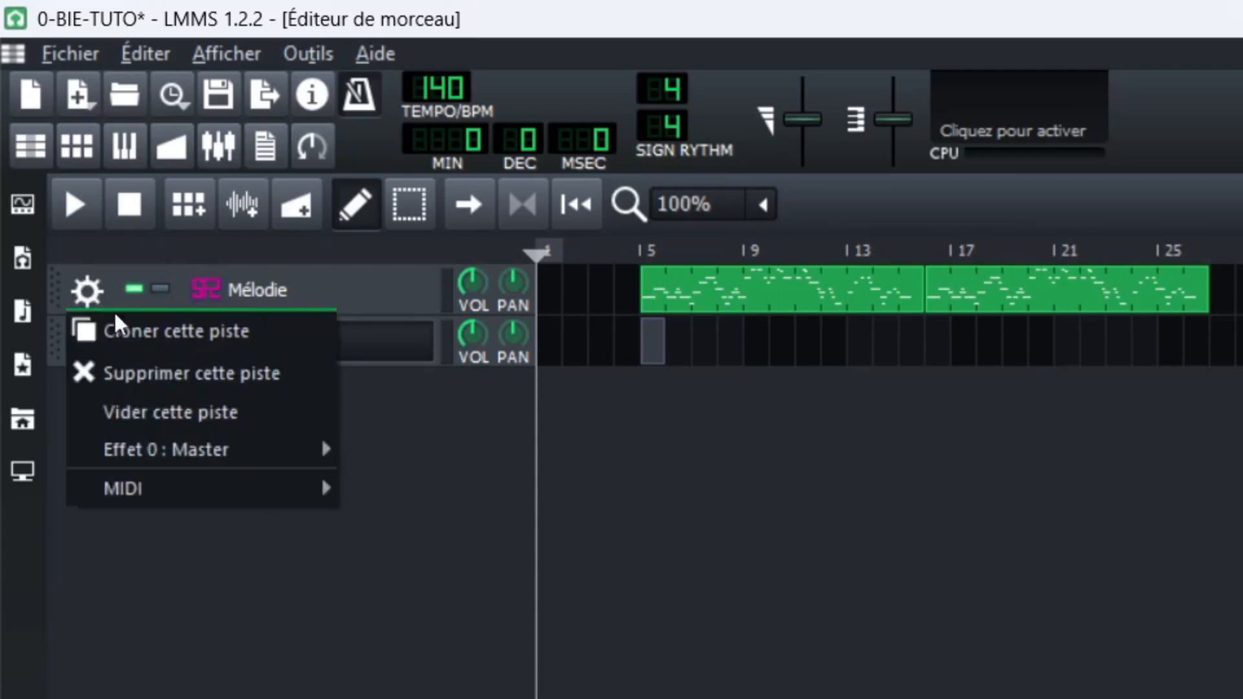
mouse_move(280, 488)
mouse_move(417, 488)
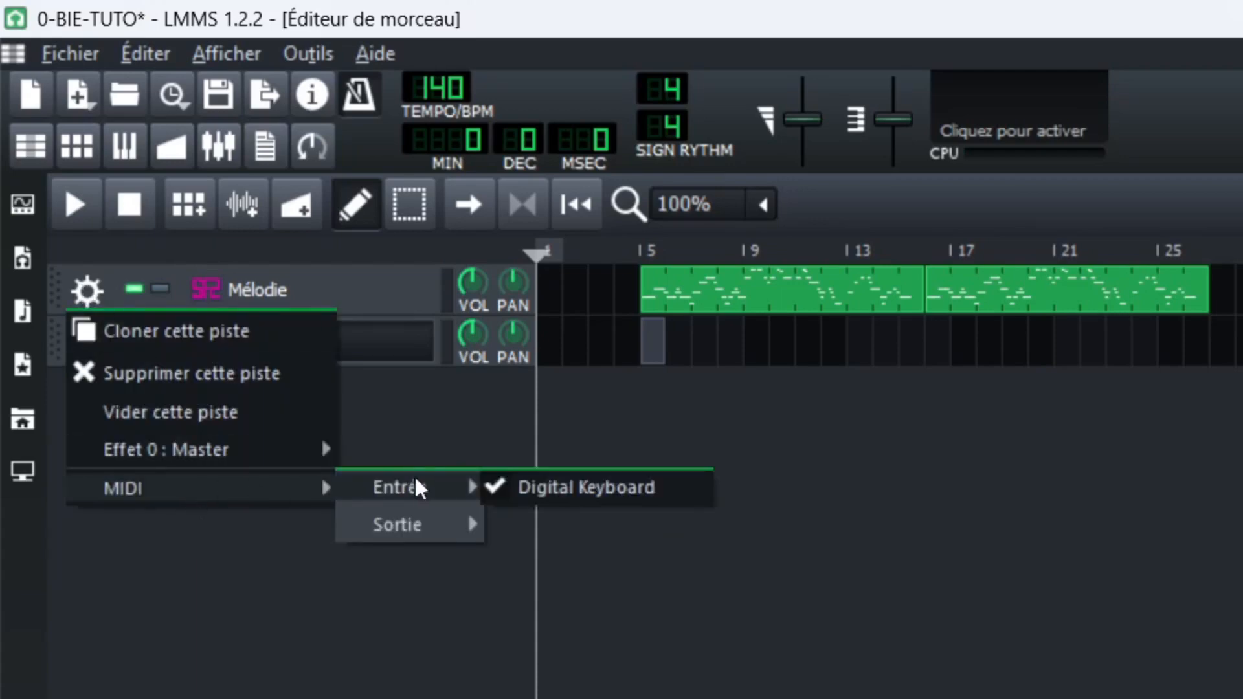
left_click(533, 486)
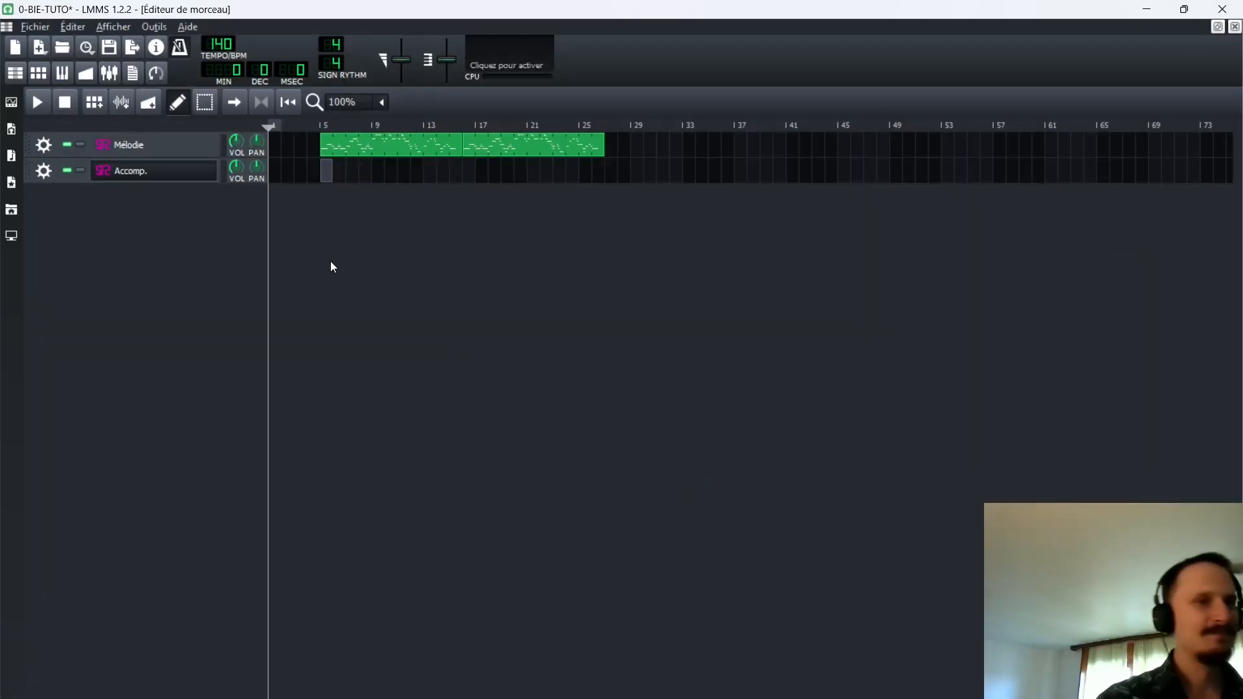
Try recording accompaniment notes from the MIDI keyboard into the Accomp. clip during song playback and stop the recording.
double_click(326, 170)
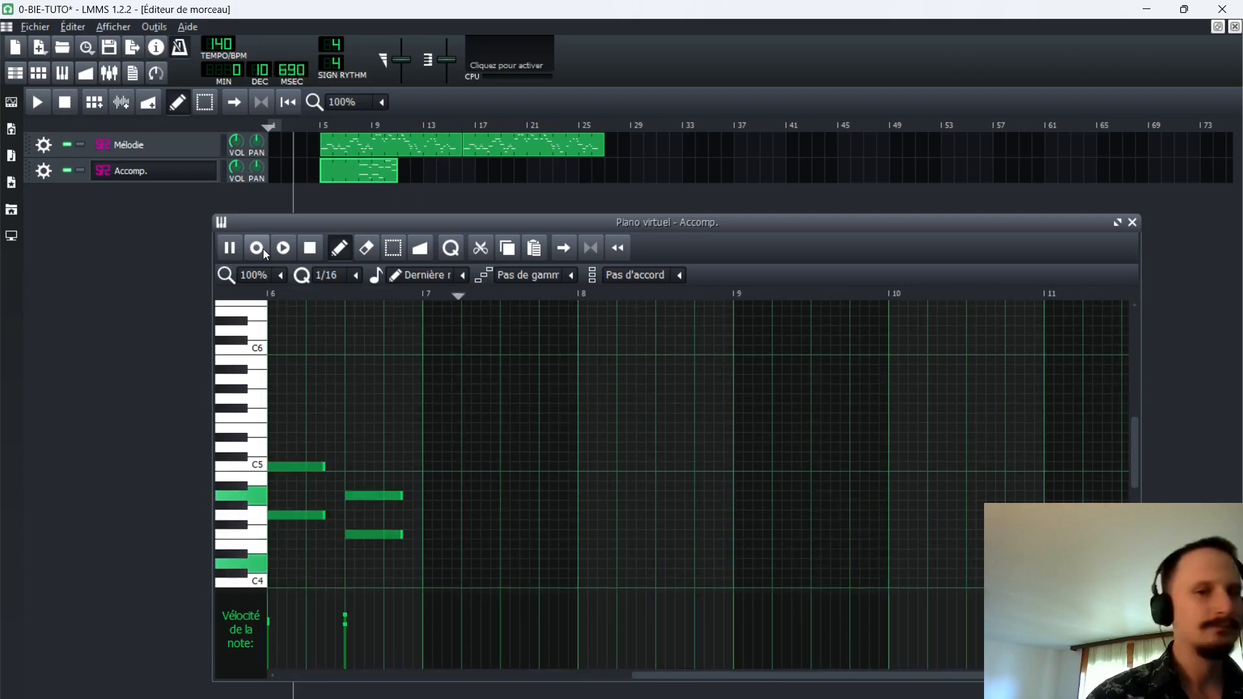
left_click(310, 246)
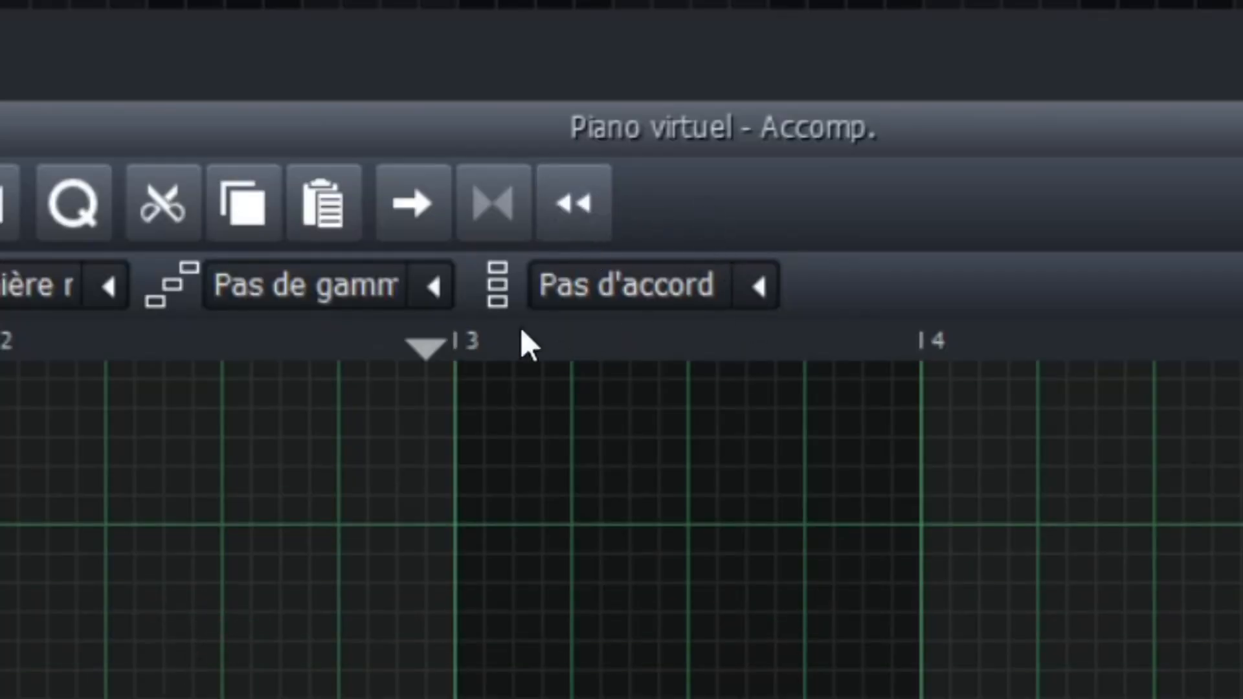
left_click(436, 343)
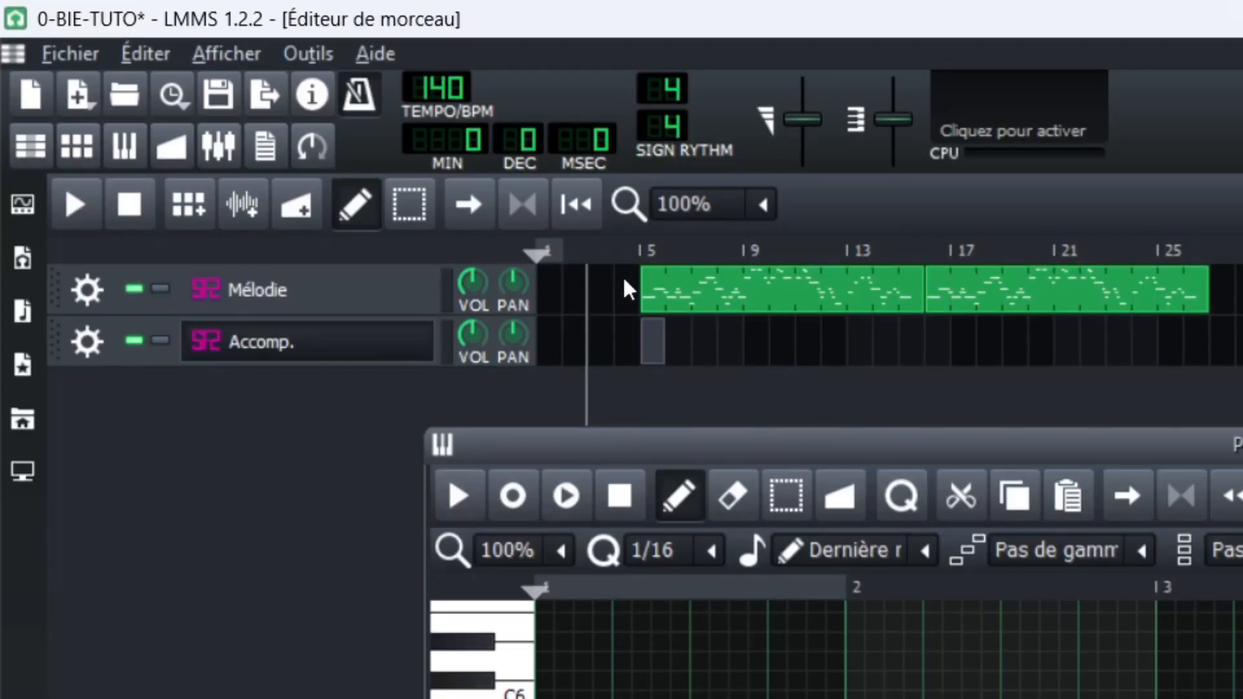
Place the song playhead shortly before bar 5 and record the accompaniment from the MIDI keyboard into the Accomp. clip during playback.
left_click_drag(624, 248, 607, 249)
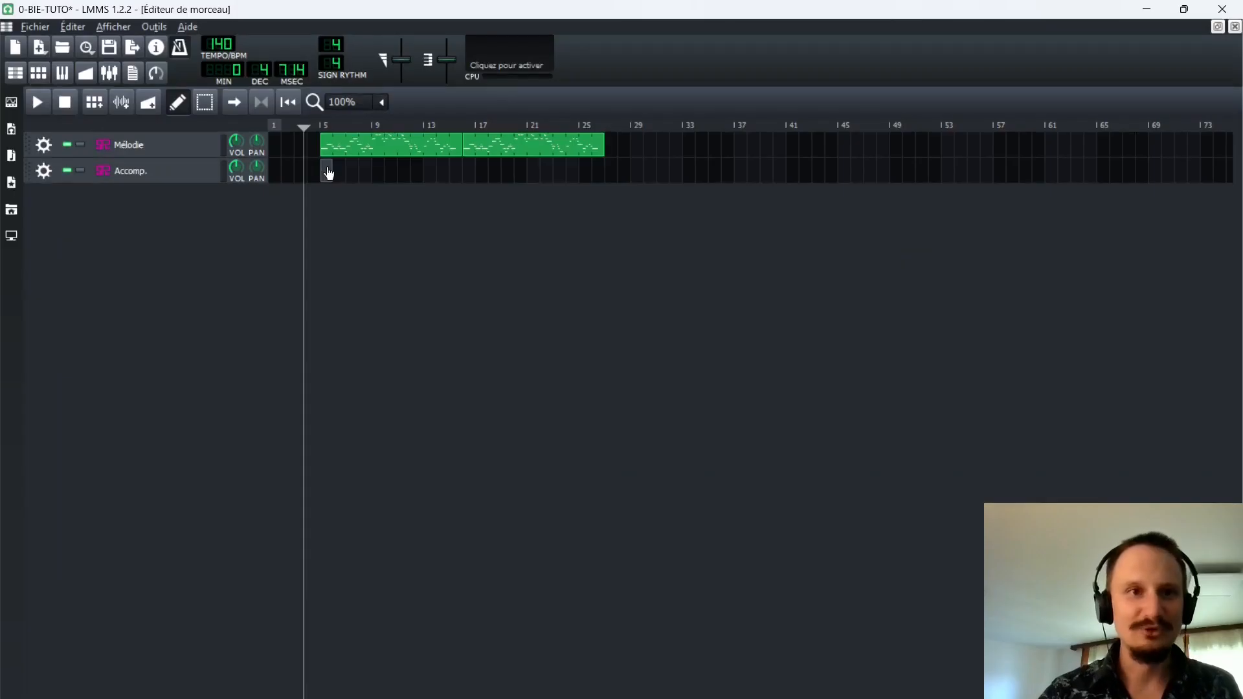
double_click(652, 341)
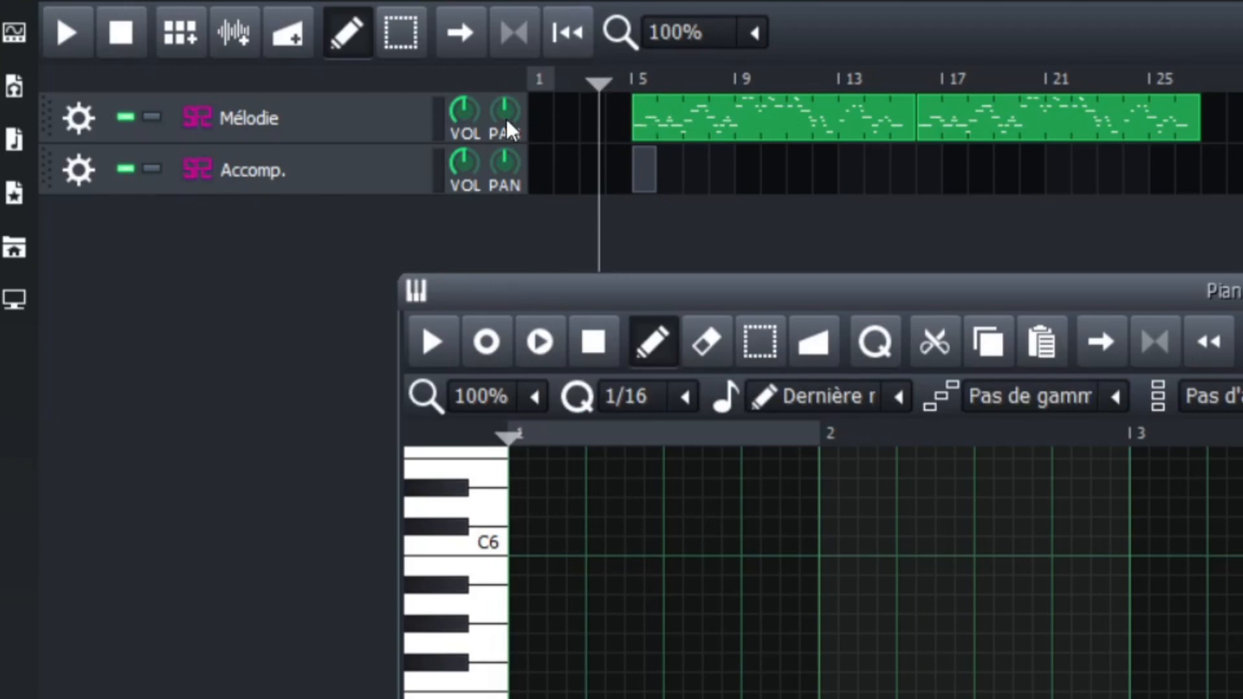
left_click(542, 336)
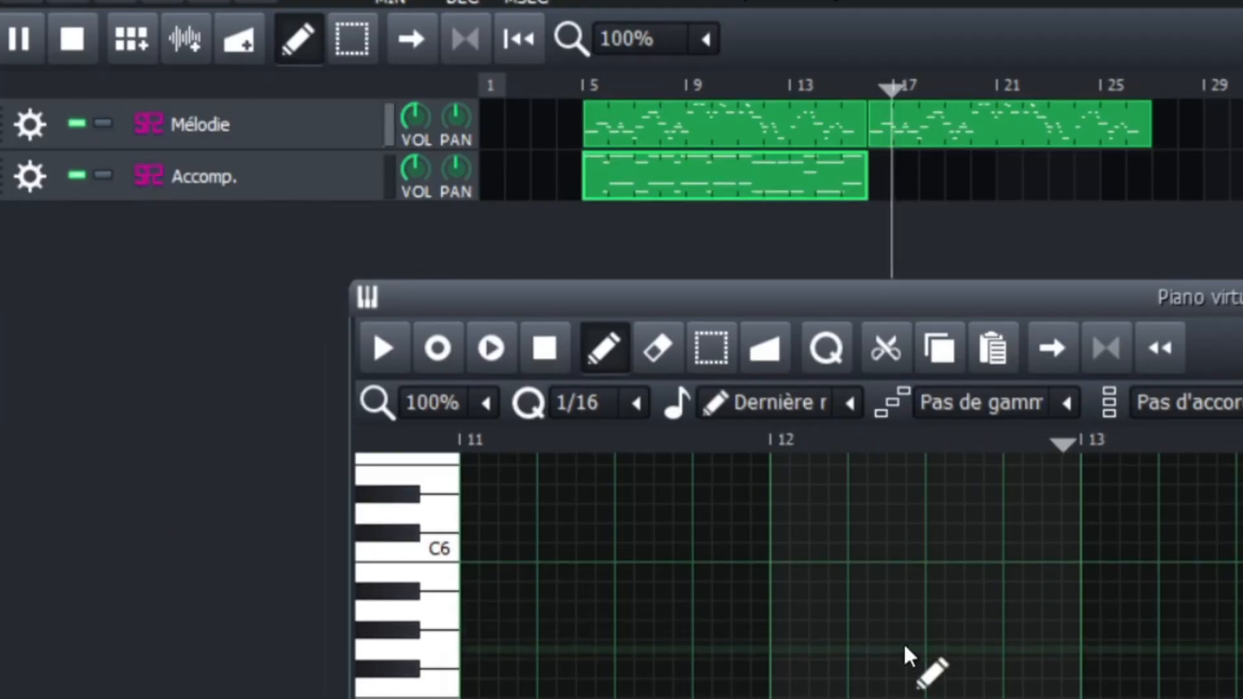
key("space")
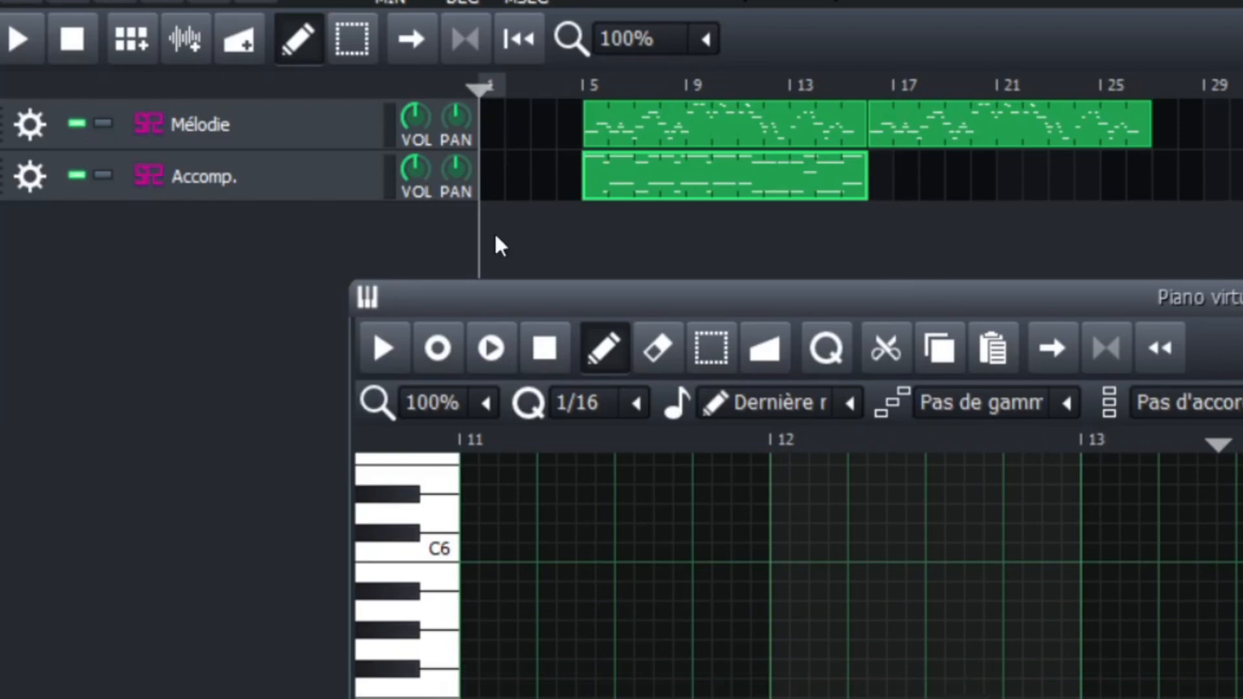
left_click(490, 346)
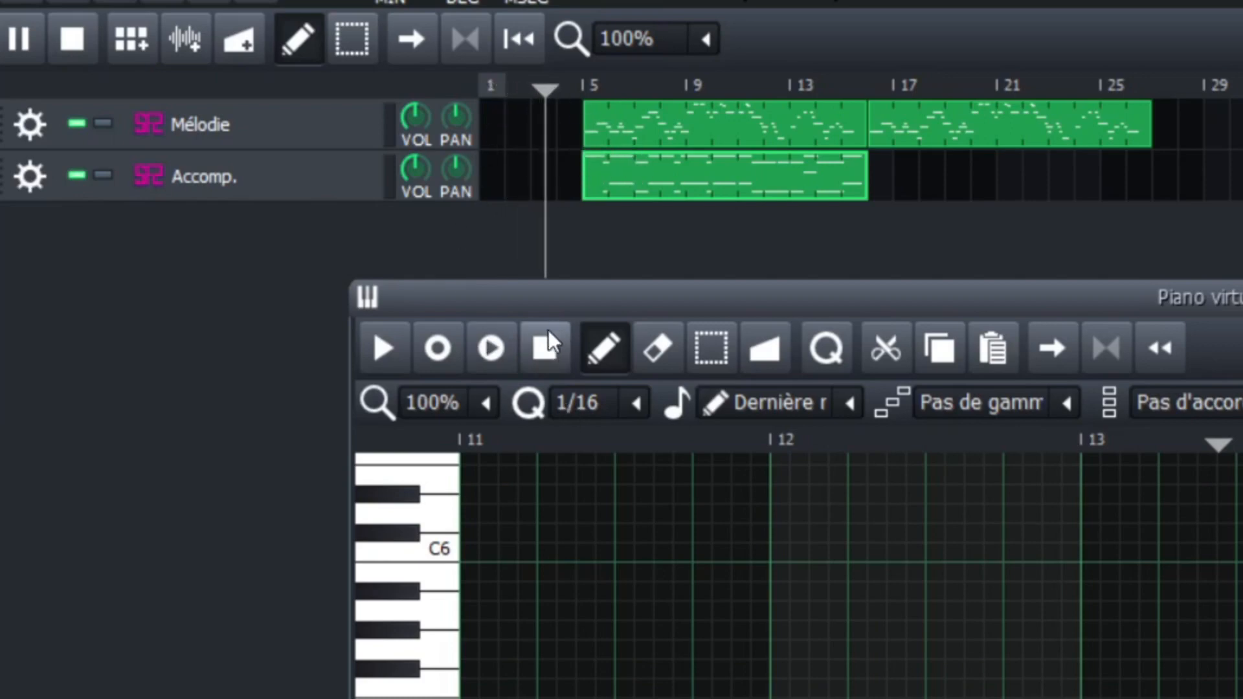
left_click(552, 347)
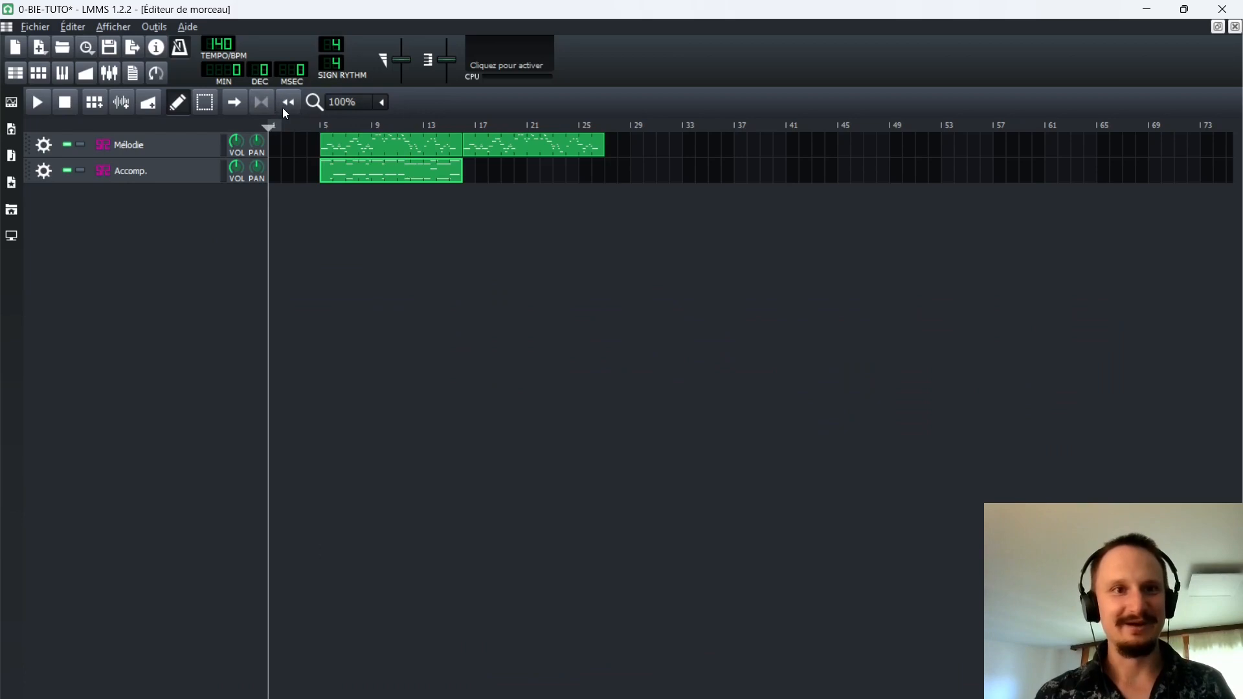
Maximize the Accomp. clip's piano roll, place its playhead just before bar 9, briefly test recording with playback from there and close it.
double_click(360, 175)
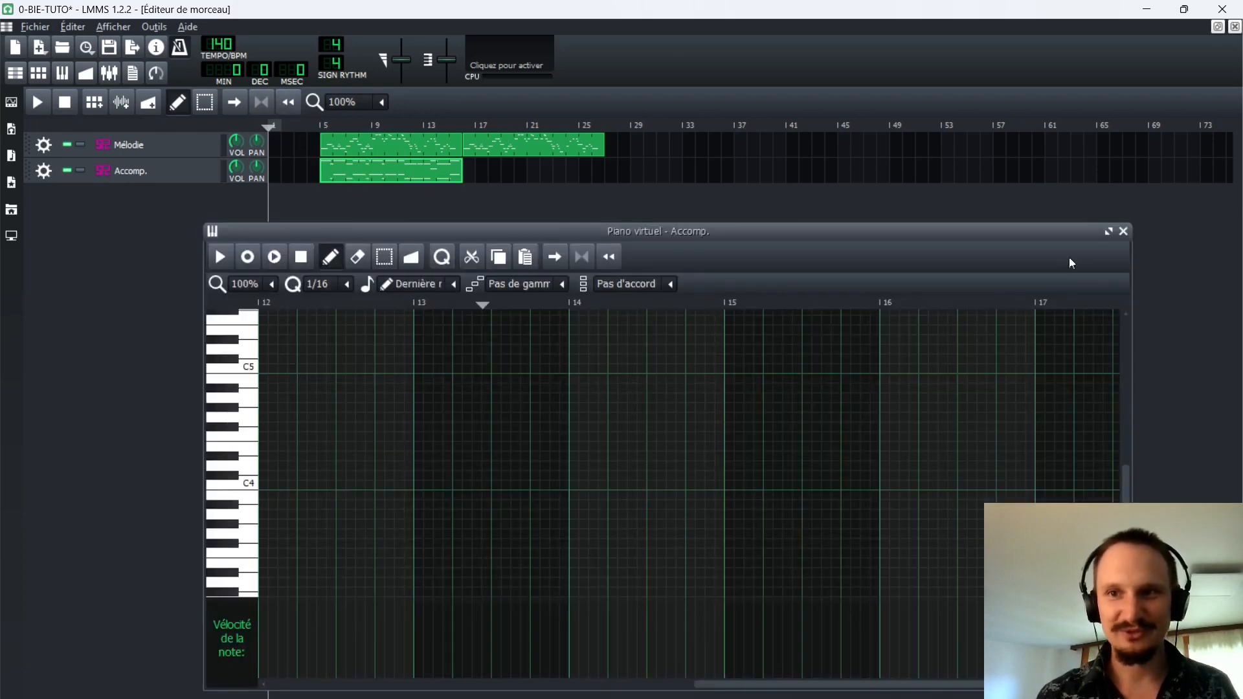
left_click(1108, 231)
scroll(655, 402, "left", 10)
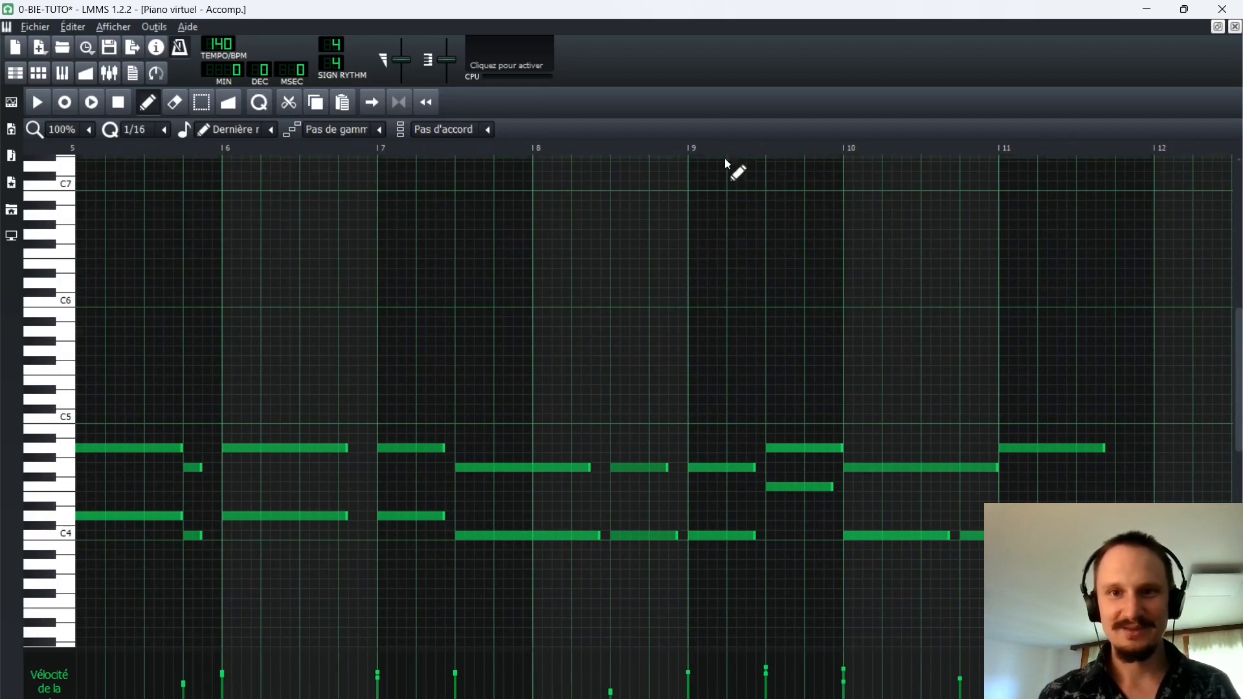
left_click(687, 152)
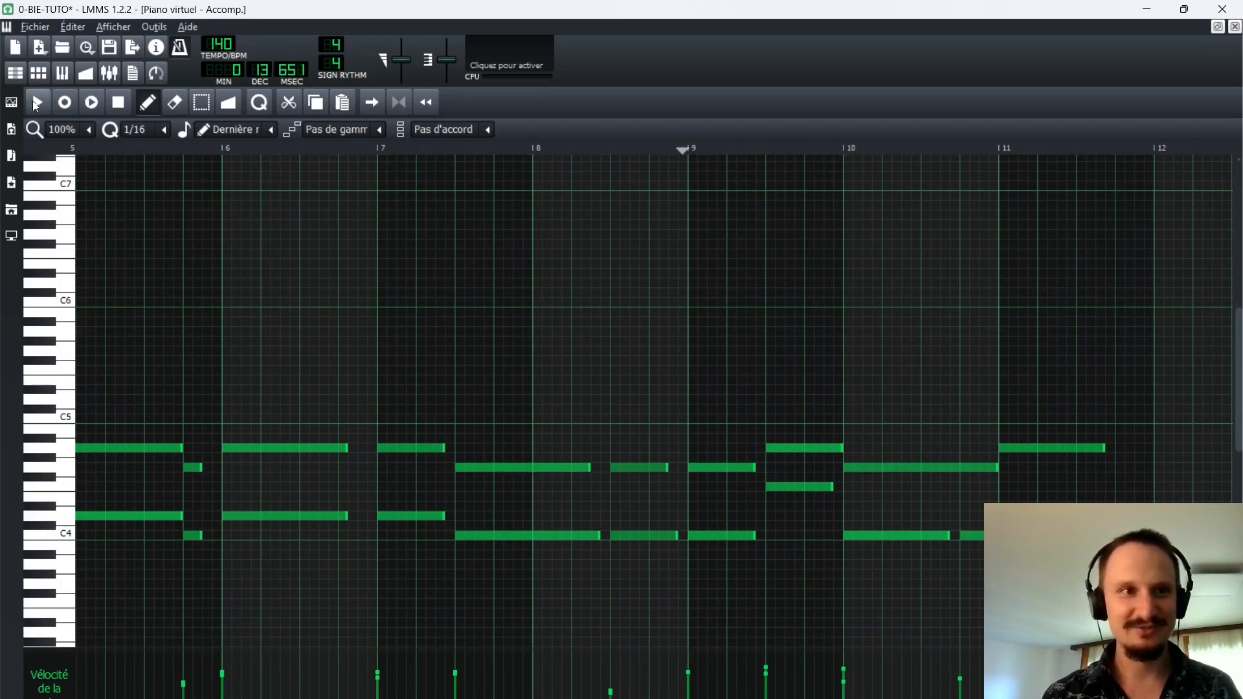
left_click(84, 108)
left_click(118, 104)
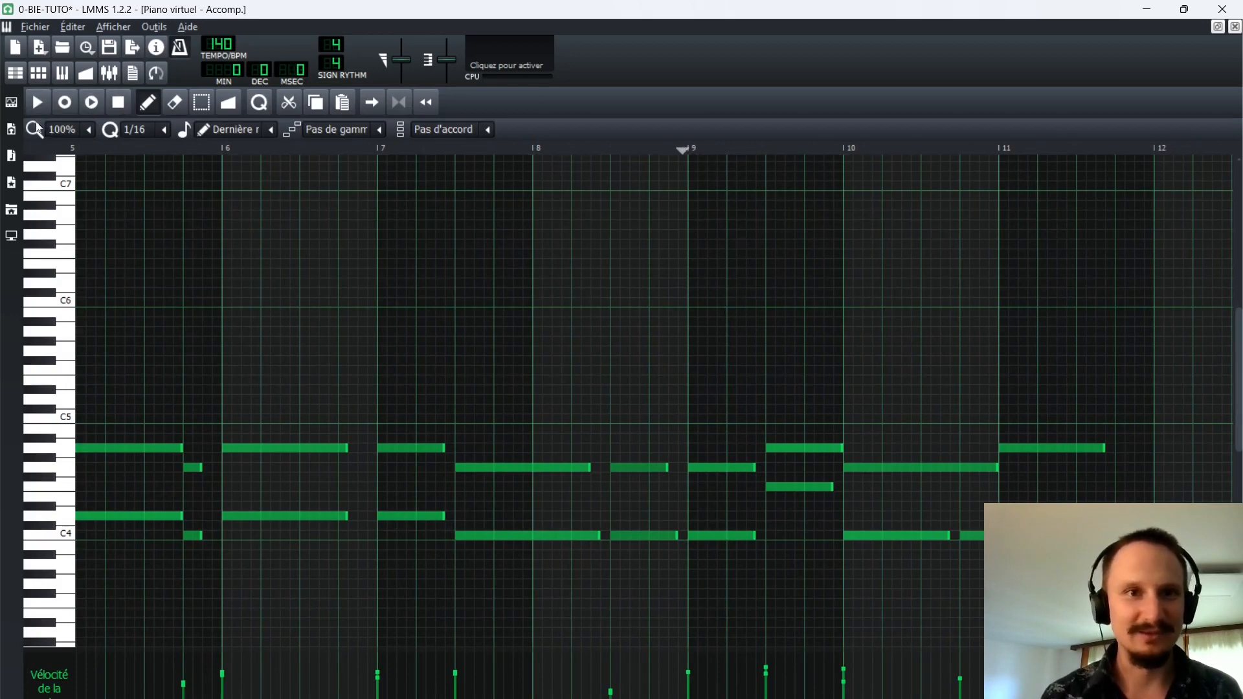
left_click(1234, 28)
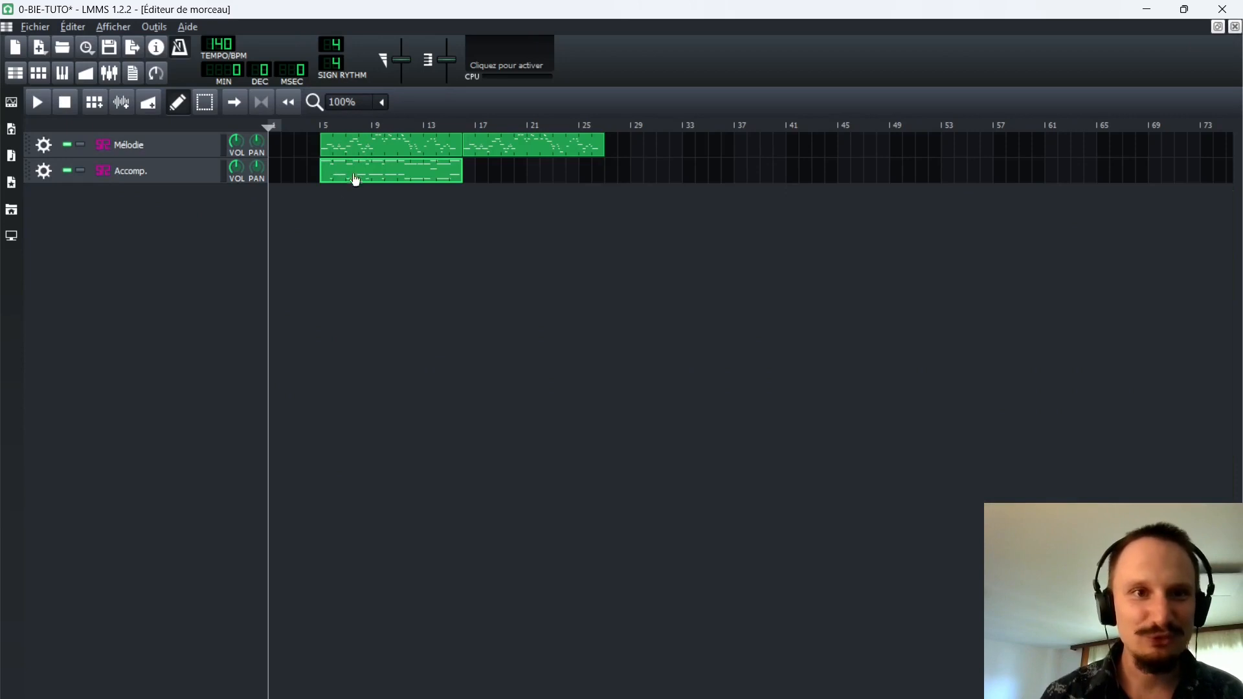
Listen to the song from about bar 12 and from between bars 6 and 7 to check the recorded accompaniment.
left_click(431, 125)
left_click_drag(431, 123, 427, 124)
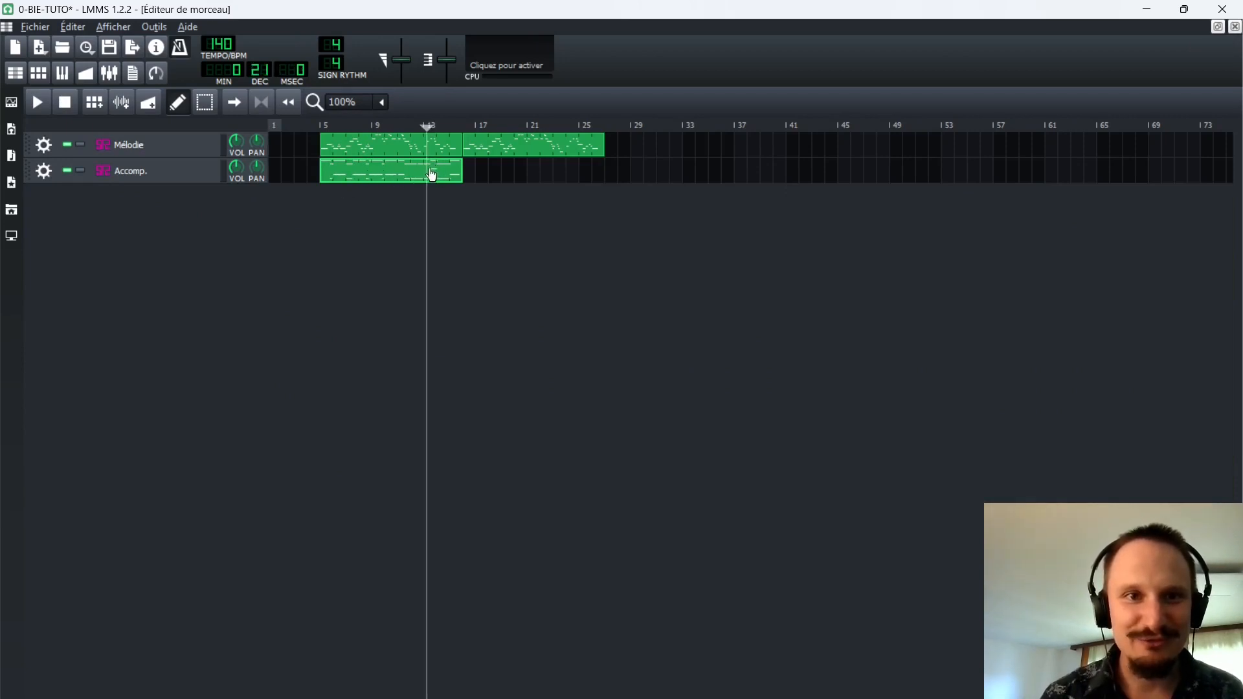
left_click_drag(422, 129, 417, 129)
key("space")
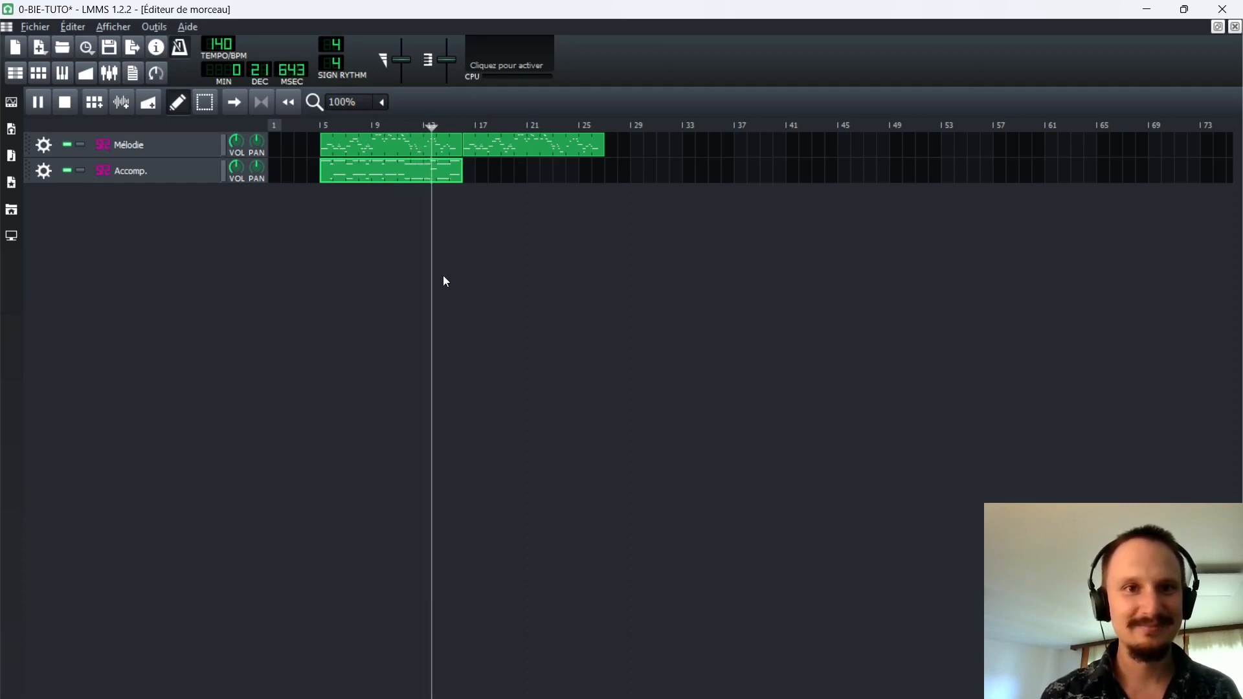
key("space")
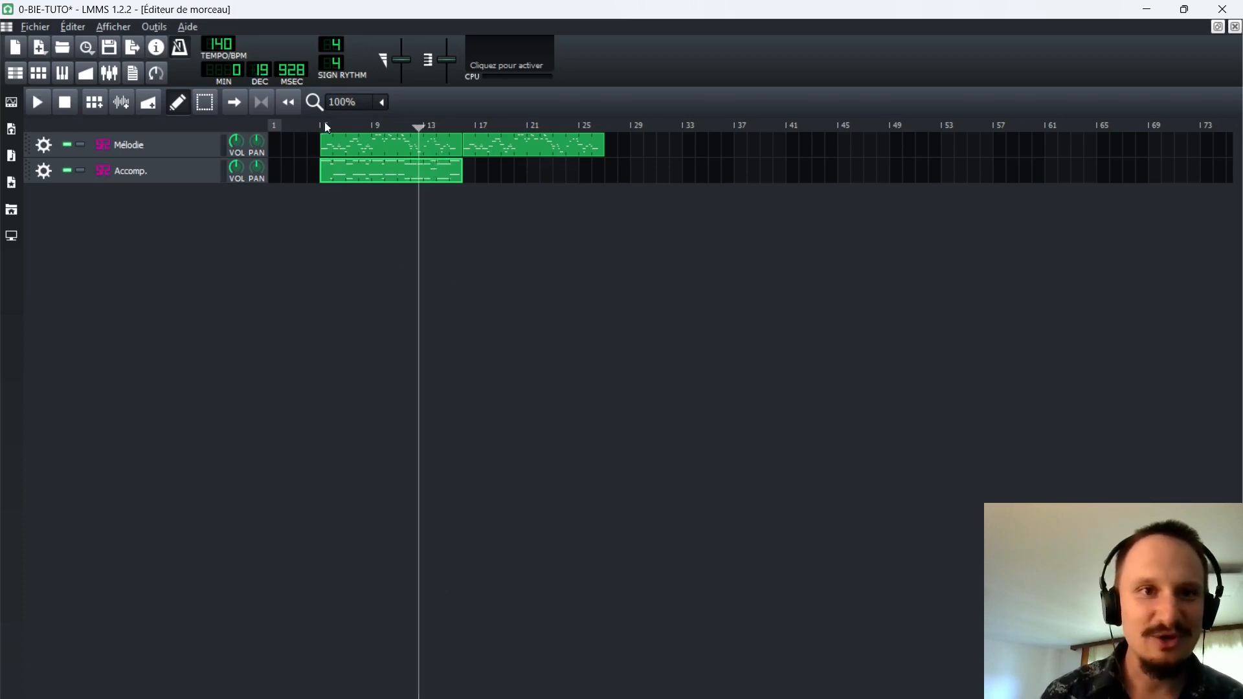
left_click(341, 124)
key("space")
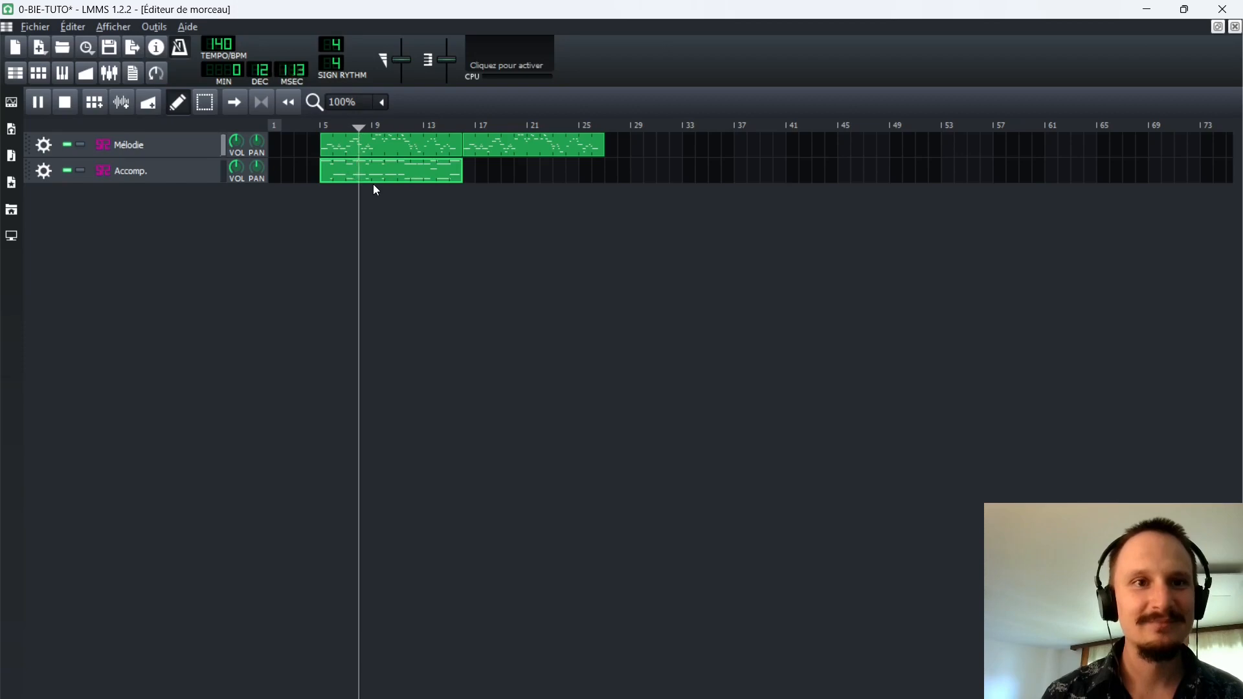
key("space")
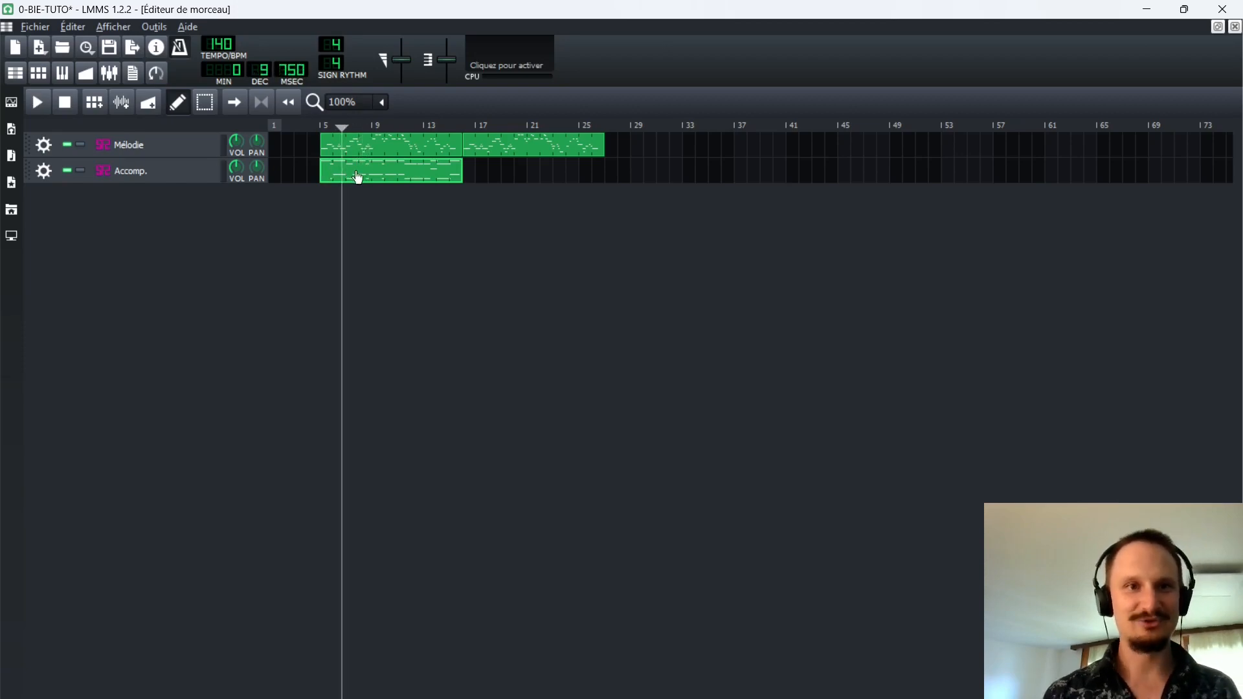
Open the Accomp. clip in the piano roll and shorten the A4 and D4 notes starting mid-bar 3 to end at bar 4.
double_click(346, 174)
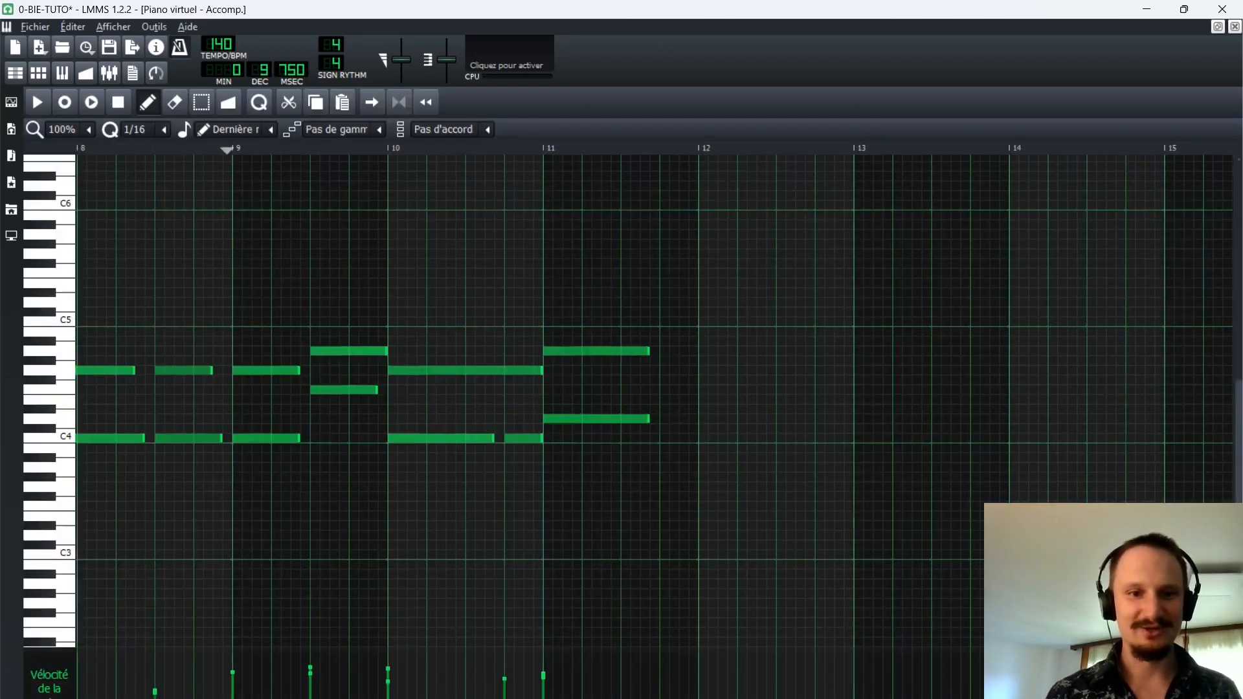
scroll(654, 402, "left", 10)
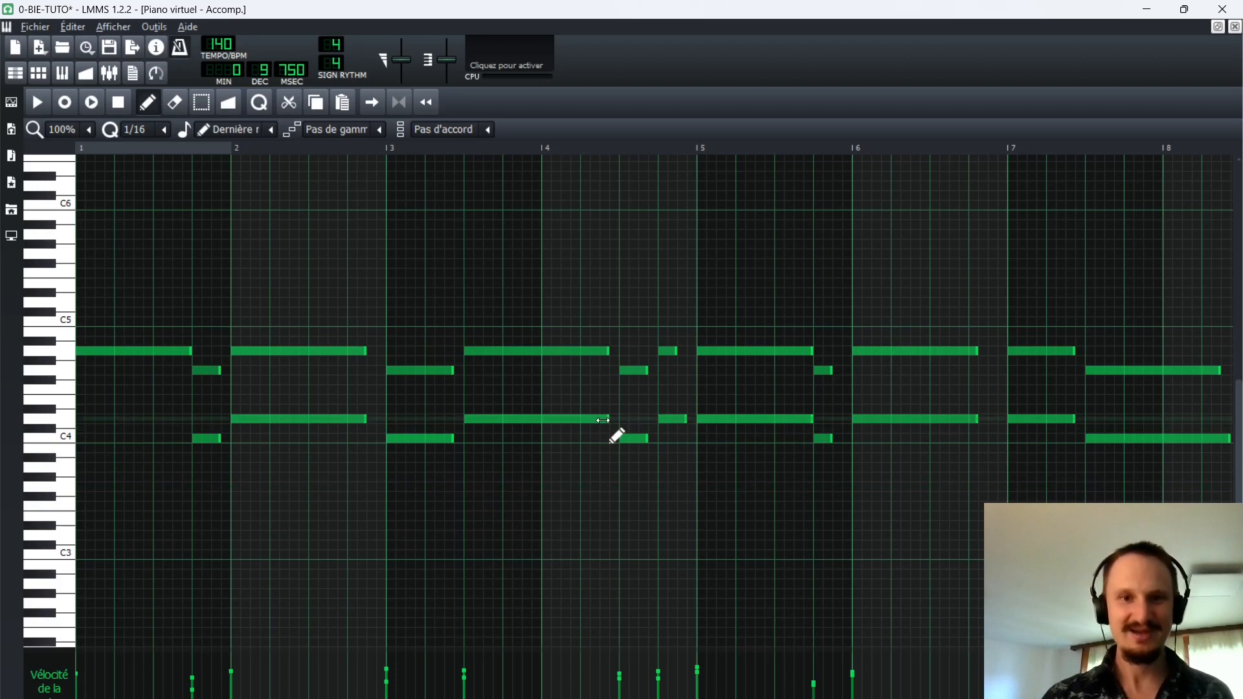
left_click_drag(604, 420, 542, 434)
left_click_drag(606, 350, 535, 355)
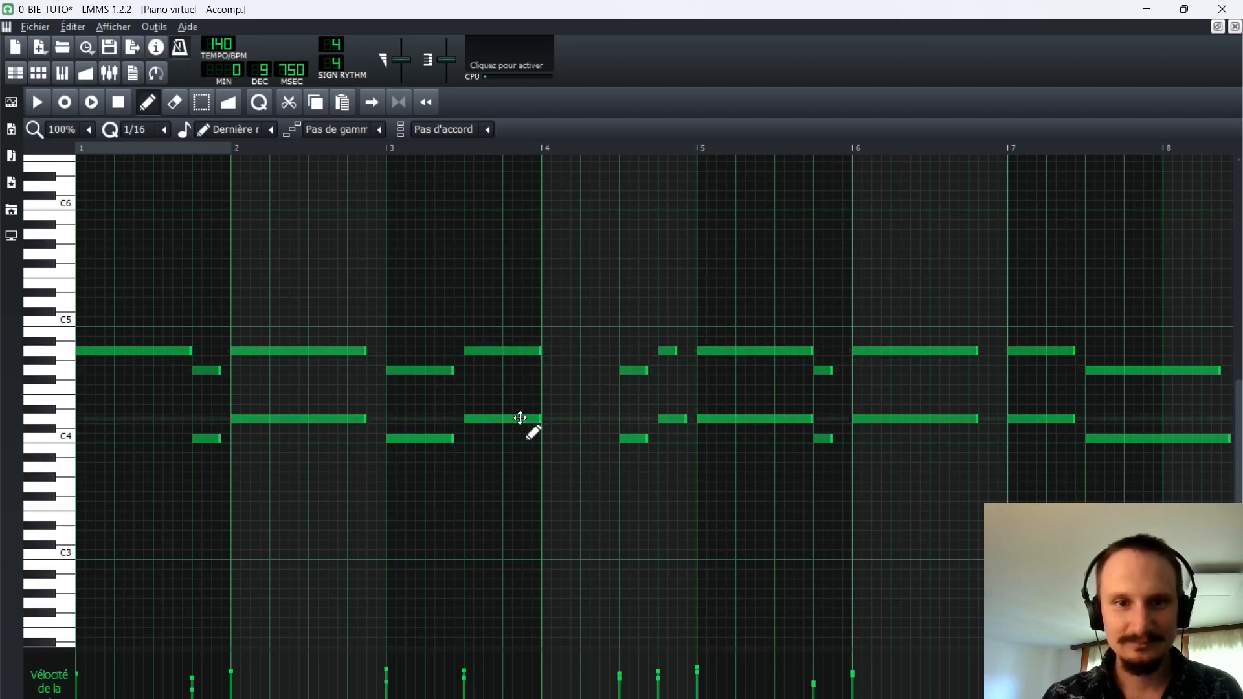
Play the Accomp. clip from the start of bar 3 to check the shortened notes.
left_click(382, 146)
key("space")
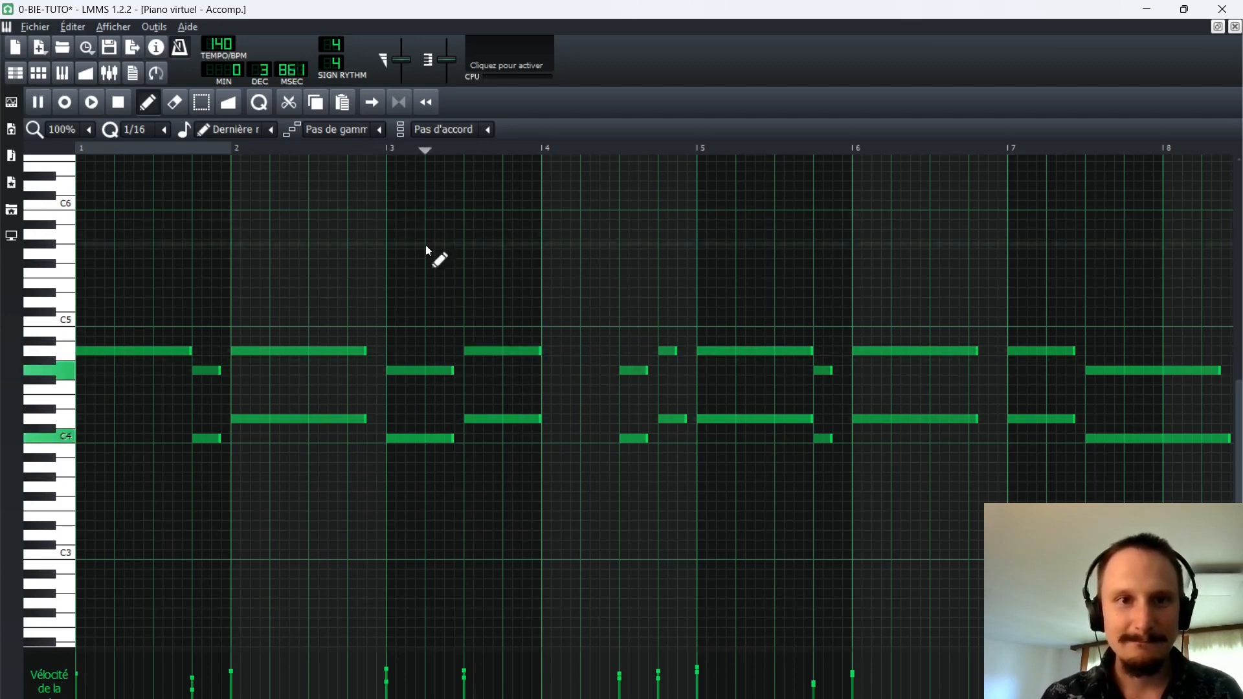
key("space")
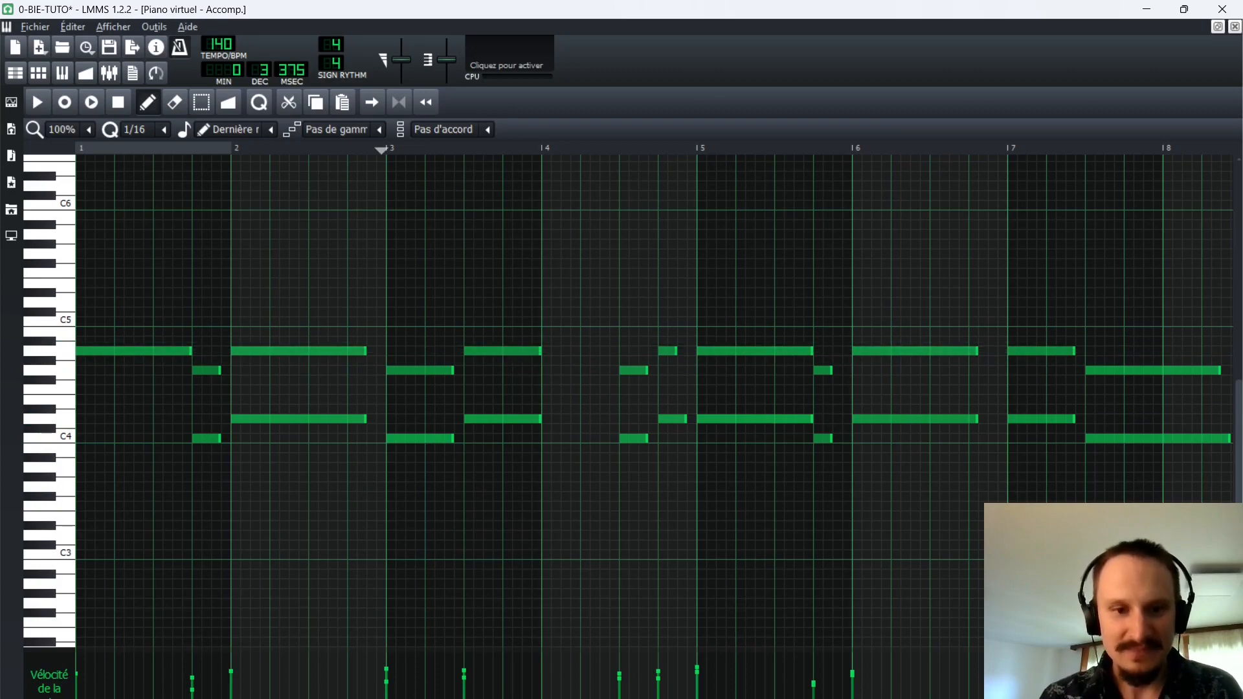
Replace the two notes in the second half of bar 3 with half-bar A4 and C5 notes.
scroll(405, 327, "right", 10)
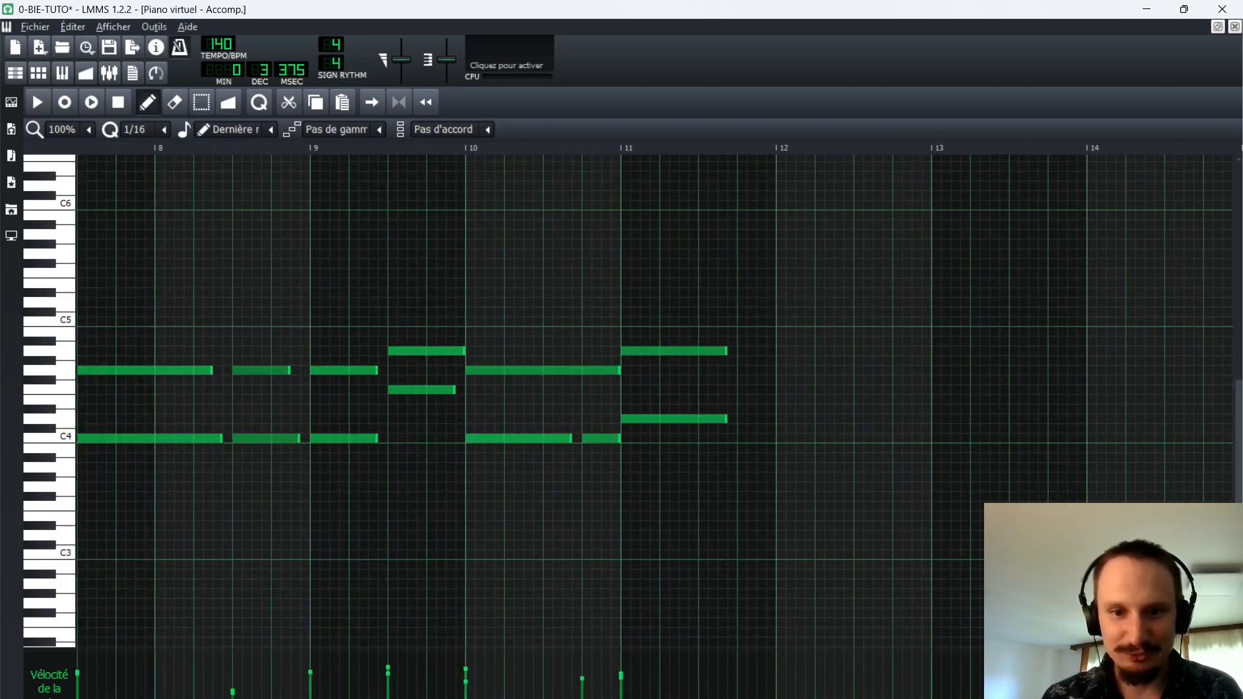
scroll(653, 401, "left", 10)
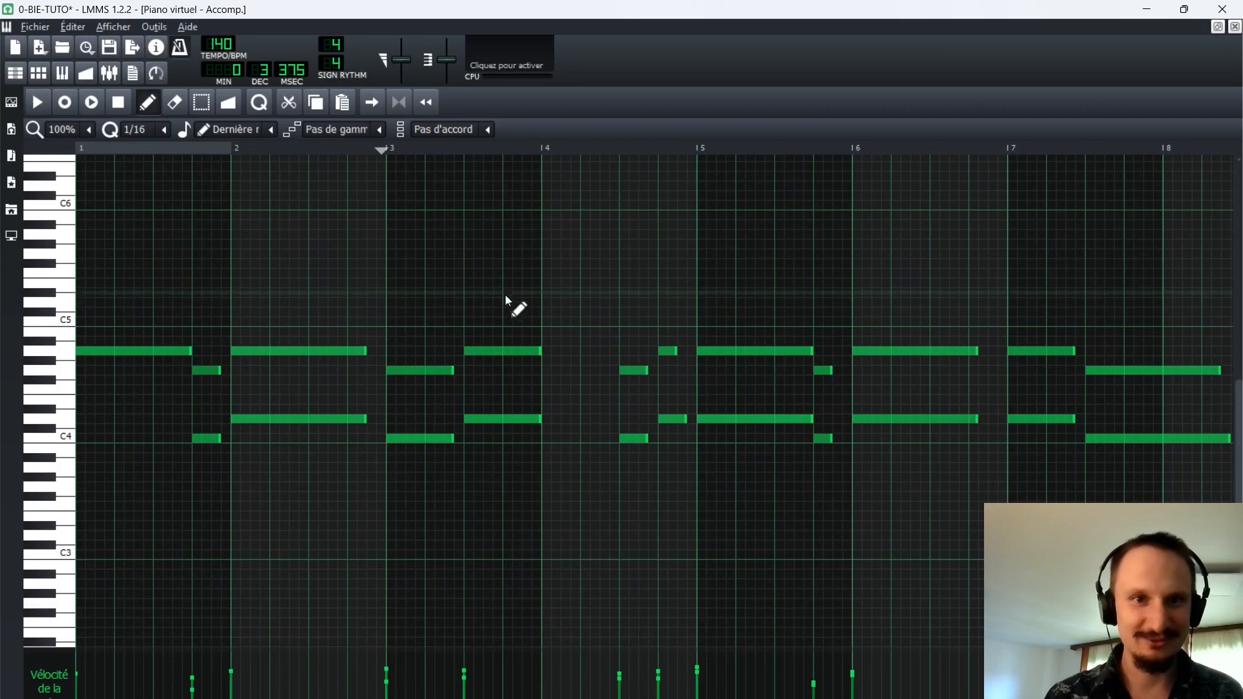
right_click(502, 351)
right_click(492, 419)
left_click(466, 352)
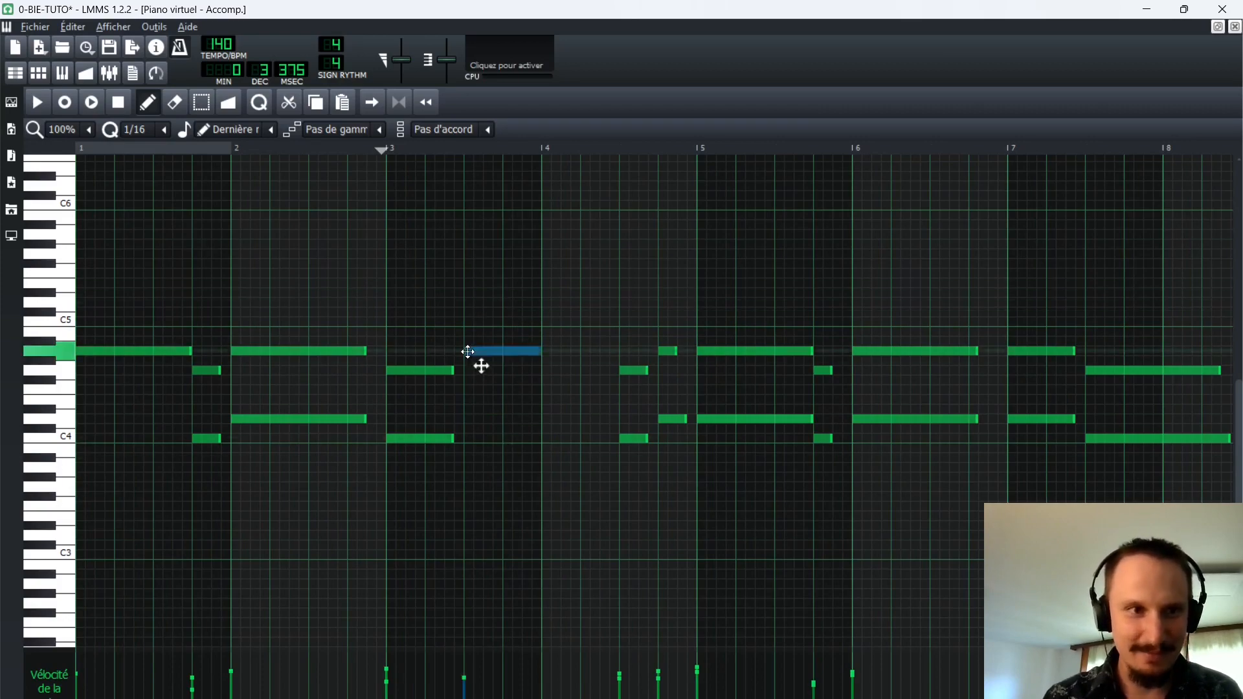
left_click(468, 321)
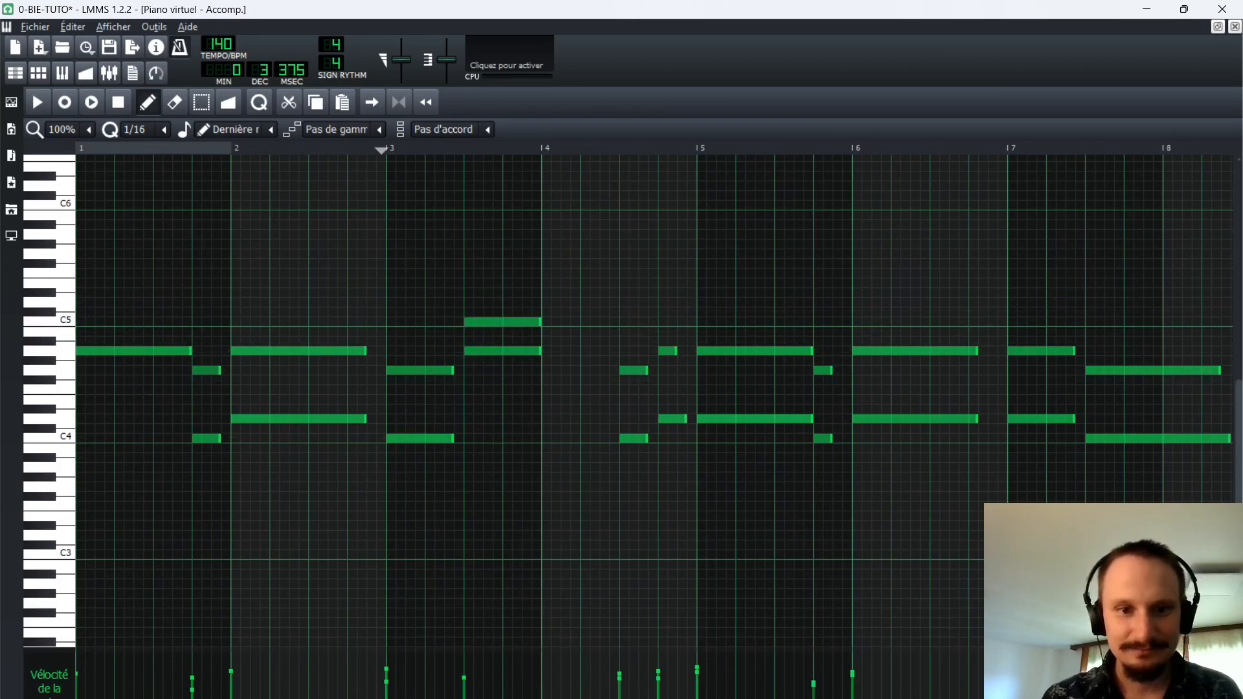
Move the C5 note in the second half of bar 3 down to F4.
scroll(479, 330, "right", 4)
scroll(510, 311, "left", 3)
left_click_drag(508, 322, 499, 391)
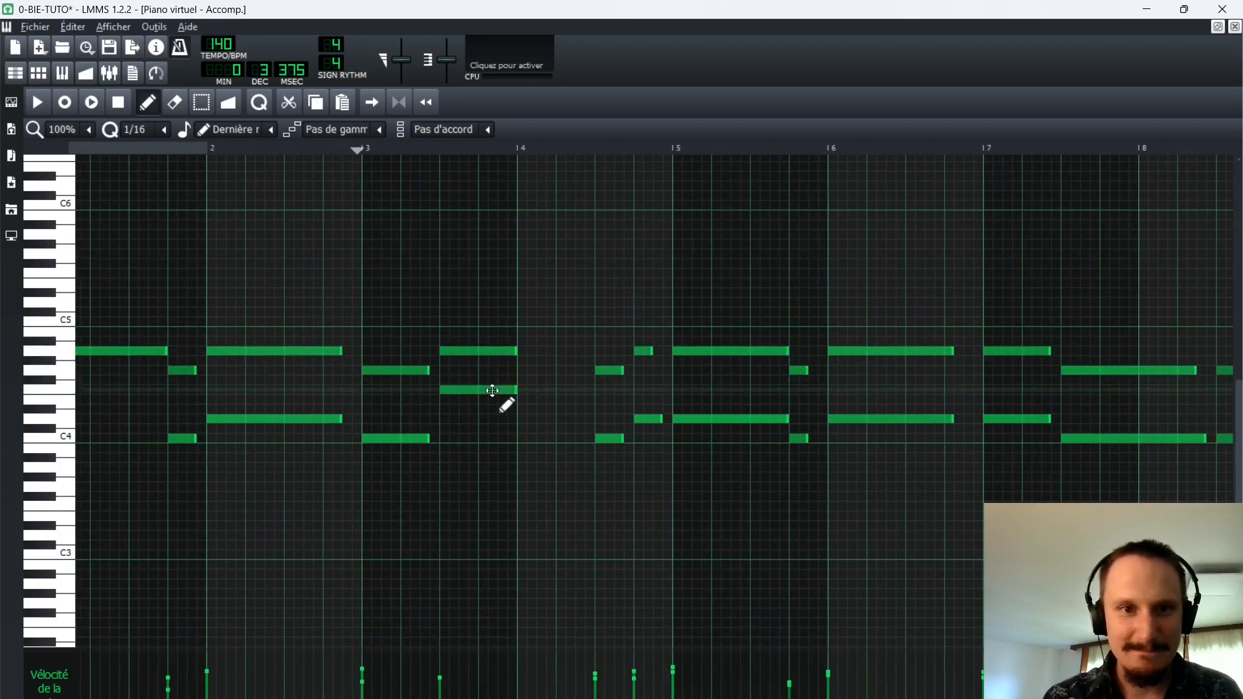
Add half-bar C4 and G4 notes at the start of bar 4, close the piano roll and play the song to check.
left_click(524, 438)
left_click(521, 369)
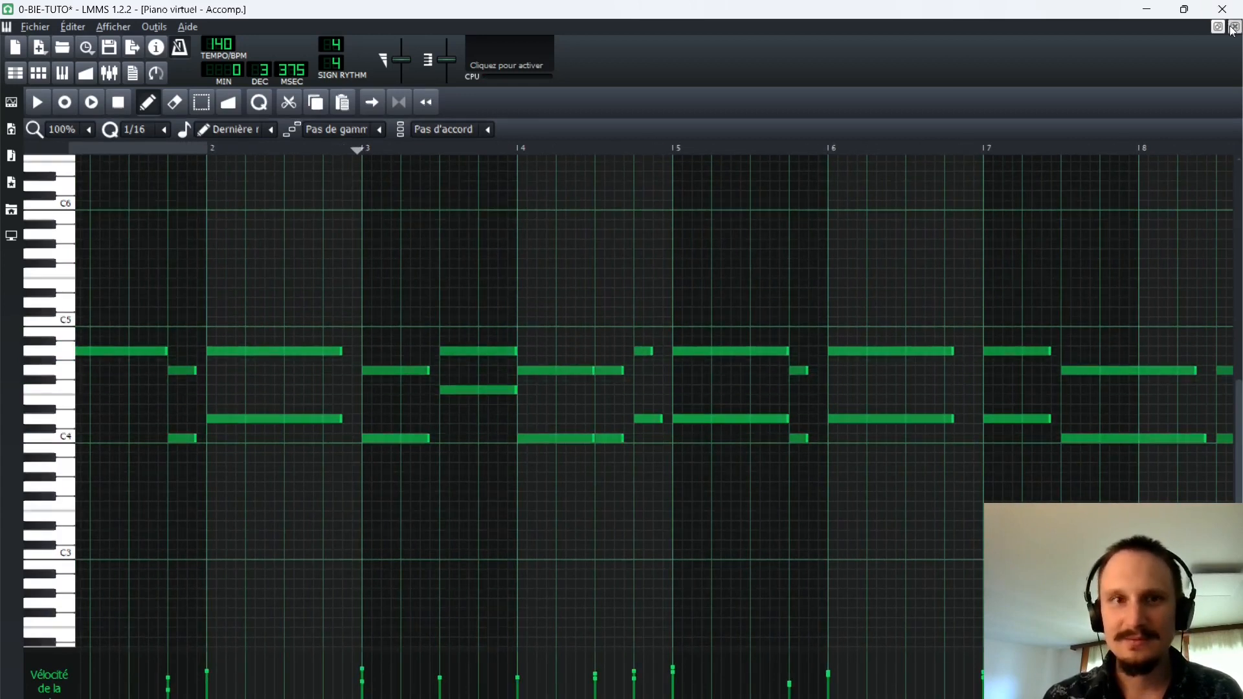
left_click(1235, 27)
key("space")
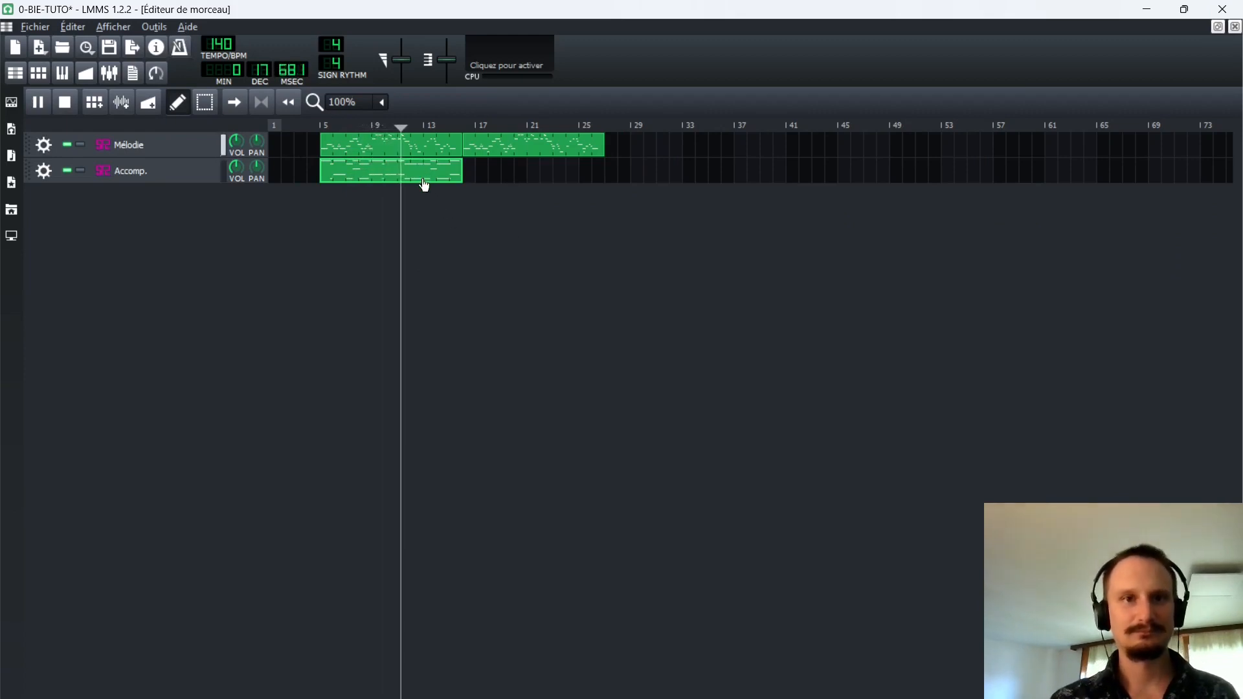
key("space")
Duplicate the Accomp. clip directly after the original on its track and save the project.
left_click_drag(421, 181, 467, 172)
key("ctrl+s")
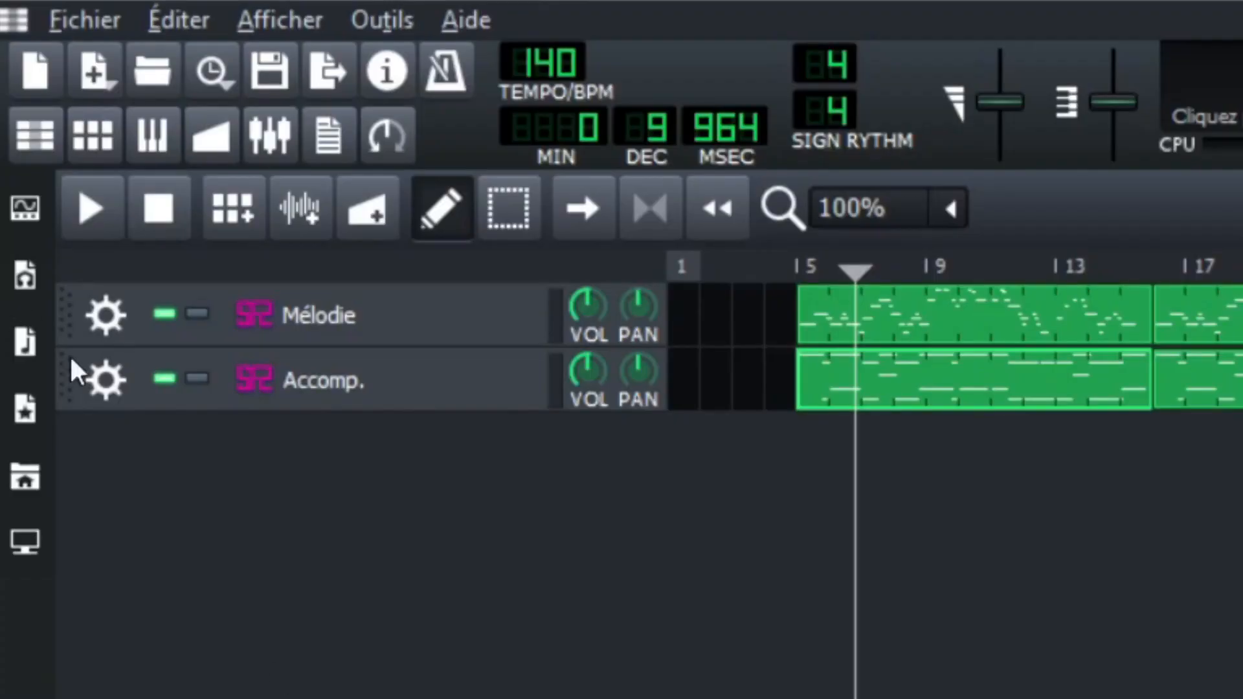
Clone the Accomp. track twice and delete all the clips from both copies.
left_click(97, 387)
left_click(130, 422)
left_click(105, 444)
left_click(137, 477)
middle_click(1130, 448)
middle_click(1184, 459)
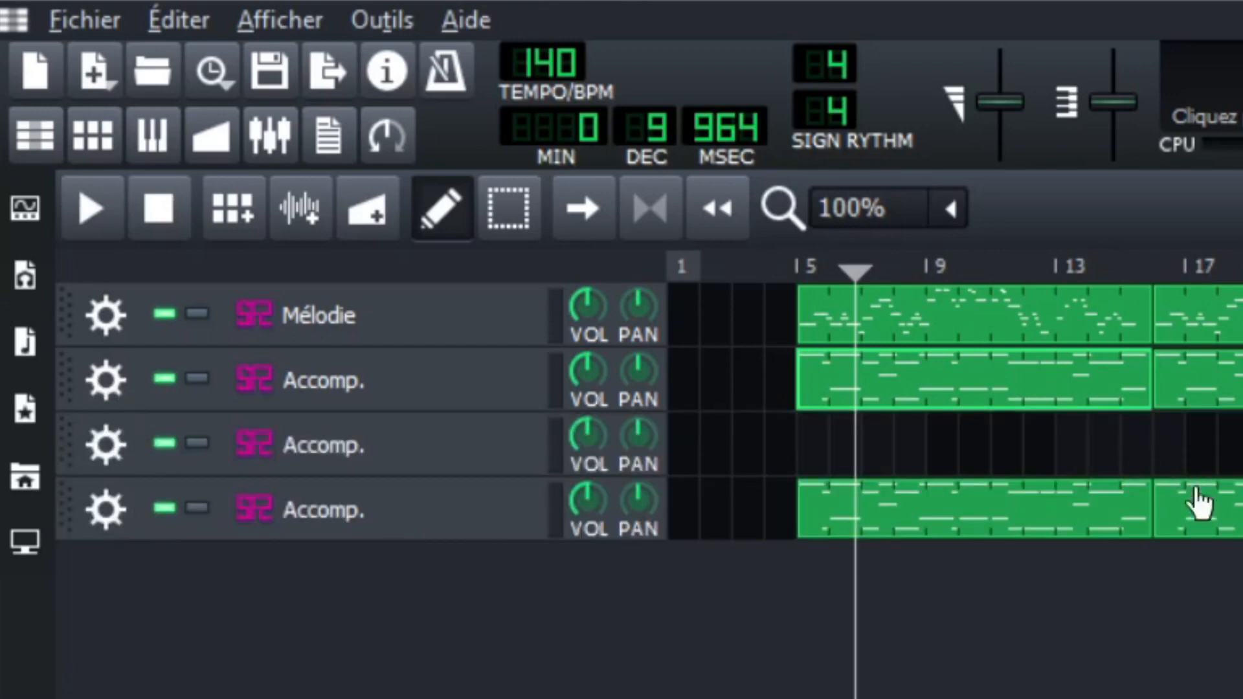
middle_click(1200, 505)
middle_click(1110, 506)
Toggle the MIDI input device of the original Accomp. track and reopen its MIDI input options to check the setting.
left_click(113, 386)
mouse_move(277, 638)
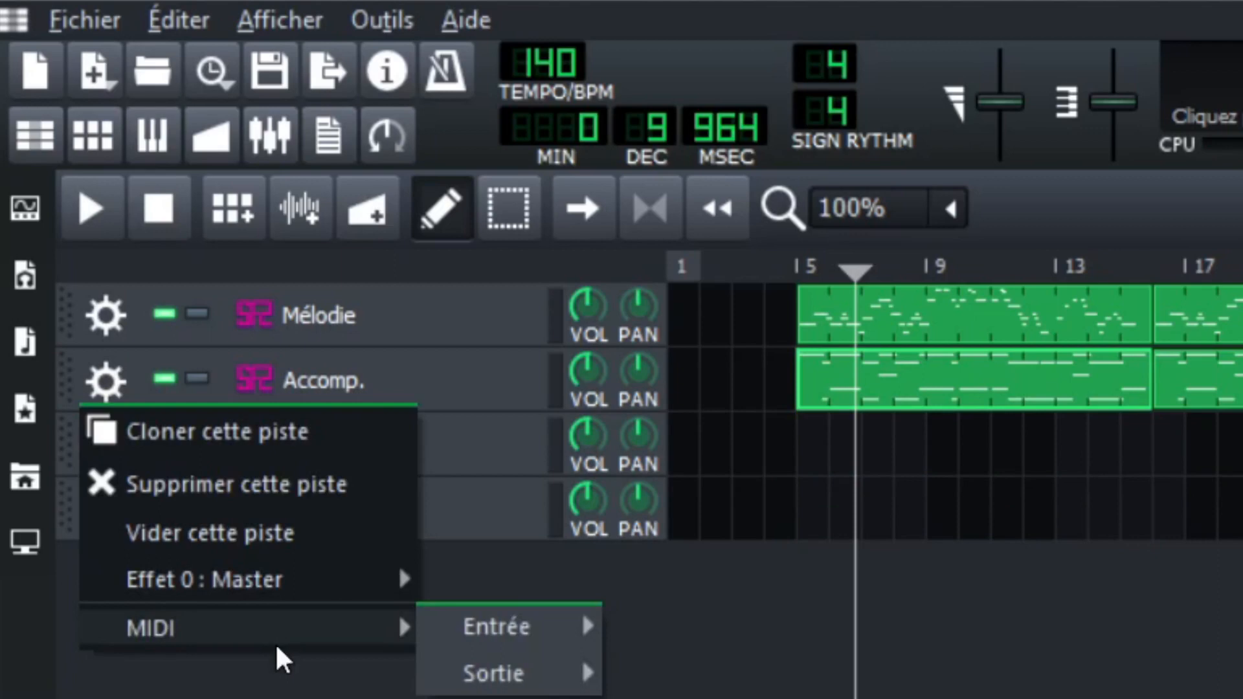
mouse_move(492, 627)
left_click(728, 627)
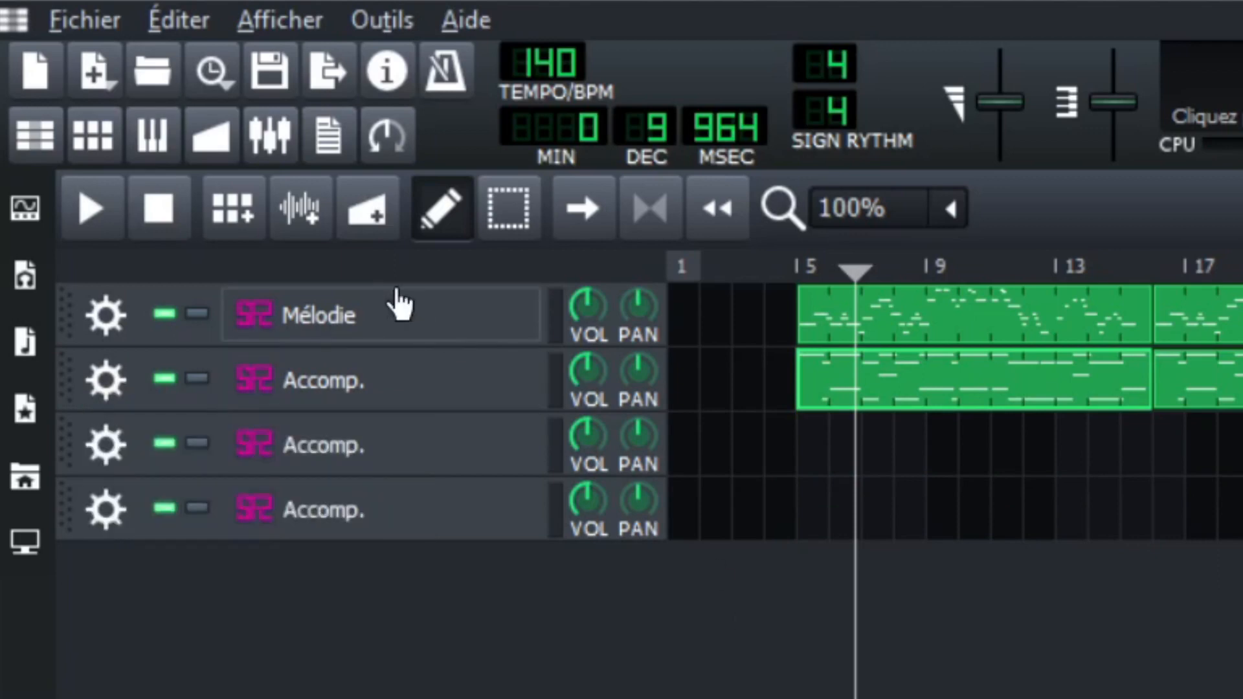
left_click(97, 377)
mouse_move(239, 638)
mouse_move(543, 638)
left_click(605, 466)
Rename the original Accomp. track as Mandolin and the Mélodie track as Harp.
double_click(369, 379)
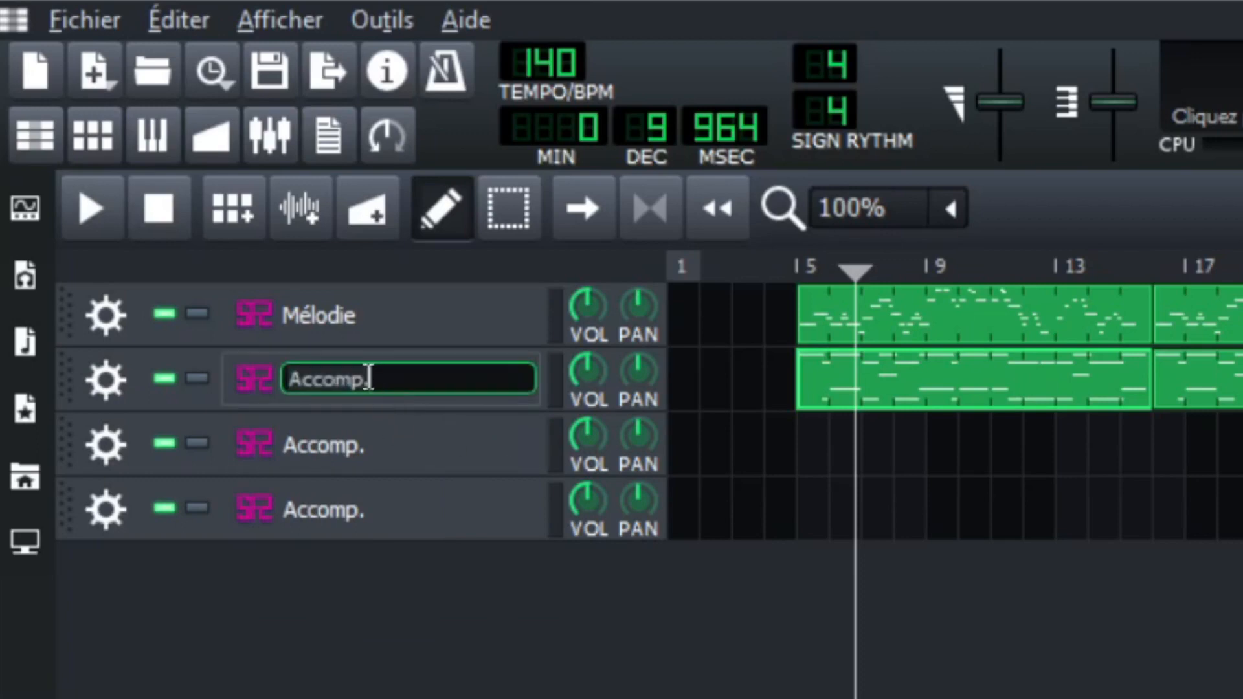
type("Mandolin")
key("Return")
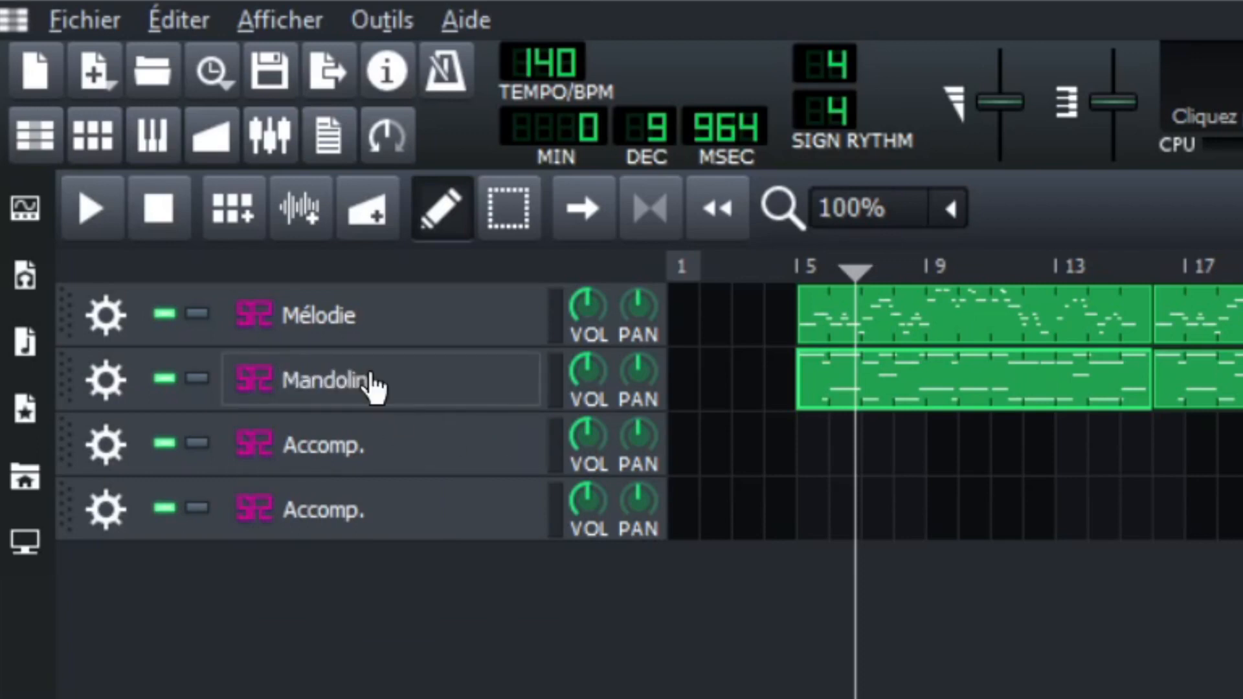
double_click(337, 309)
type("Harp")
key("Return")
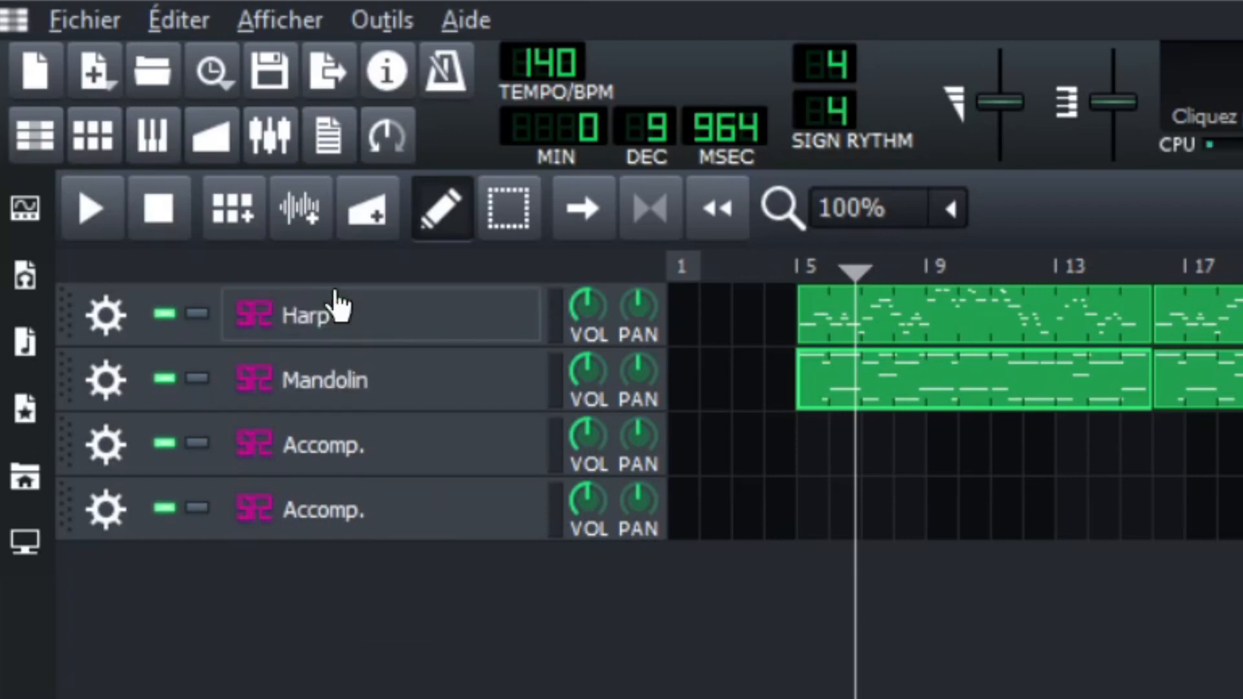
Rename the two empty Accomp. tracks as Drums and Tambourine, in that order.
double_click(350, 454)
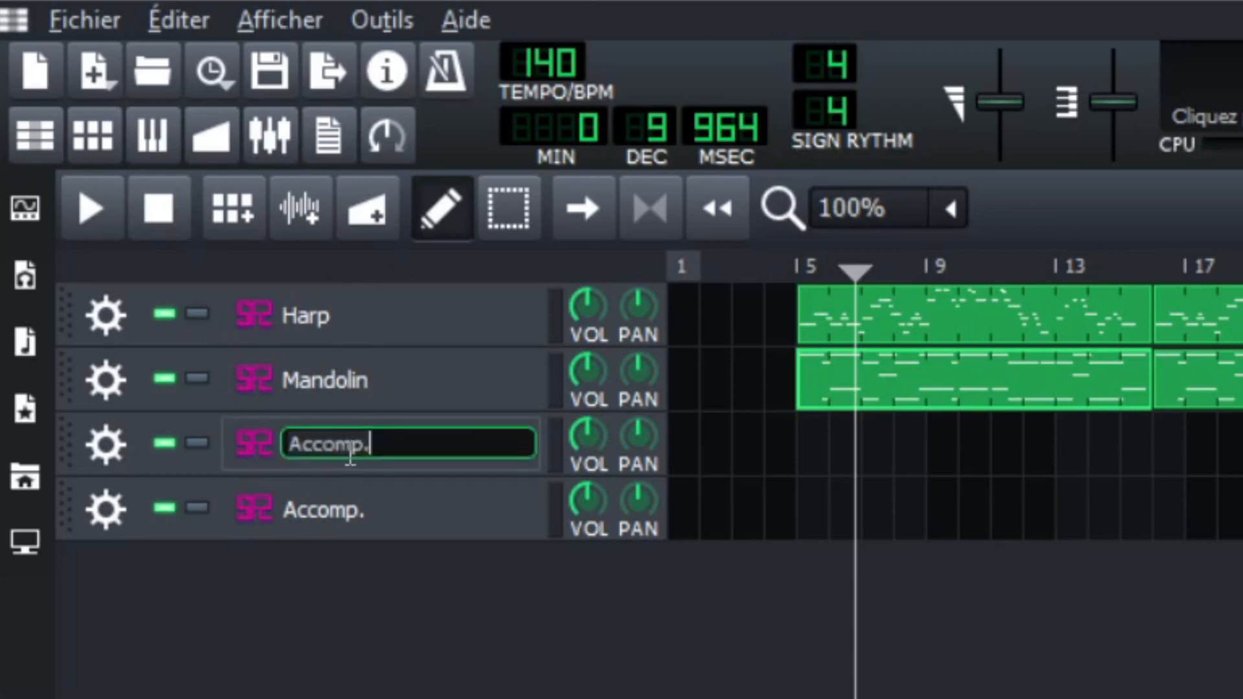
type("Drums")
key("Return")
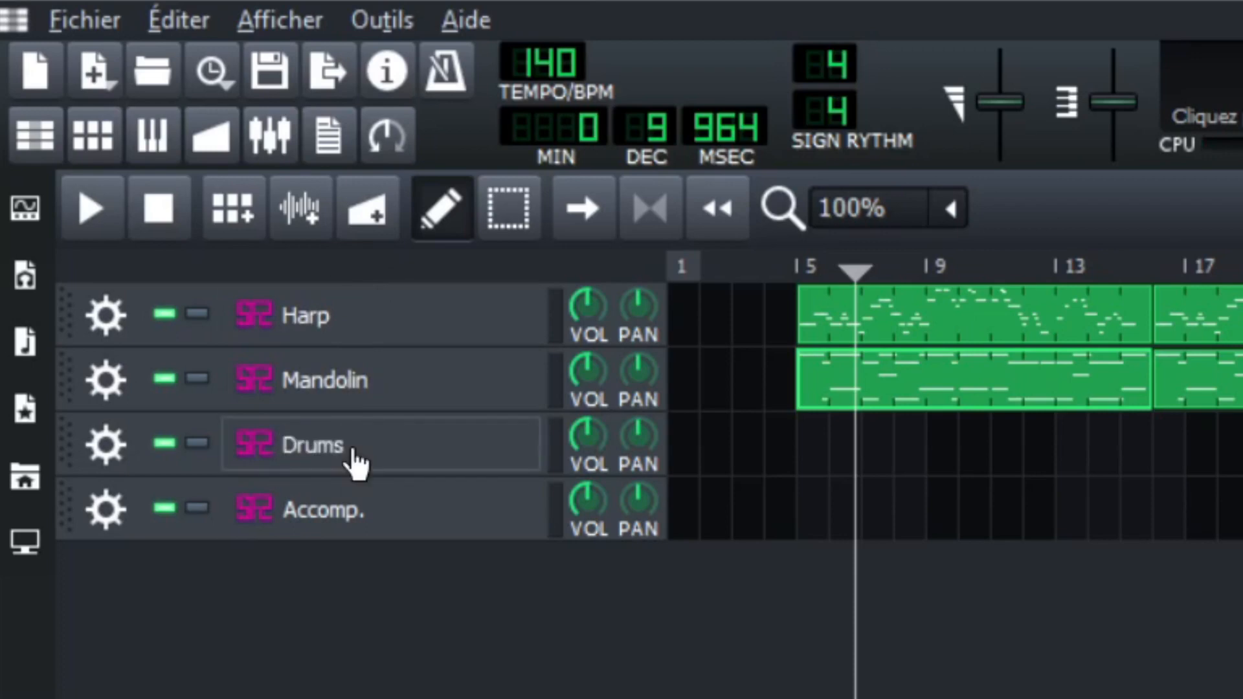
double_click(305, 511)
type("Tambourine")
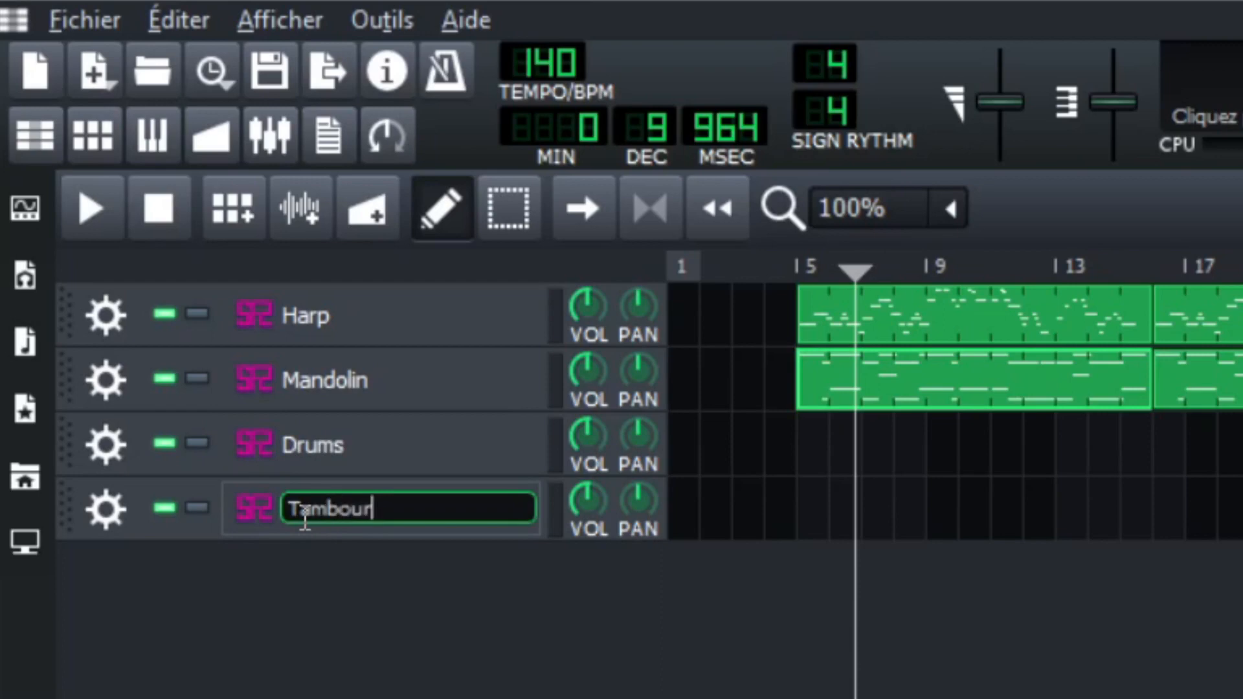
key("Return")
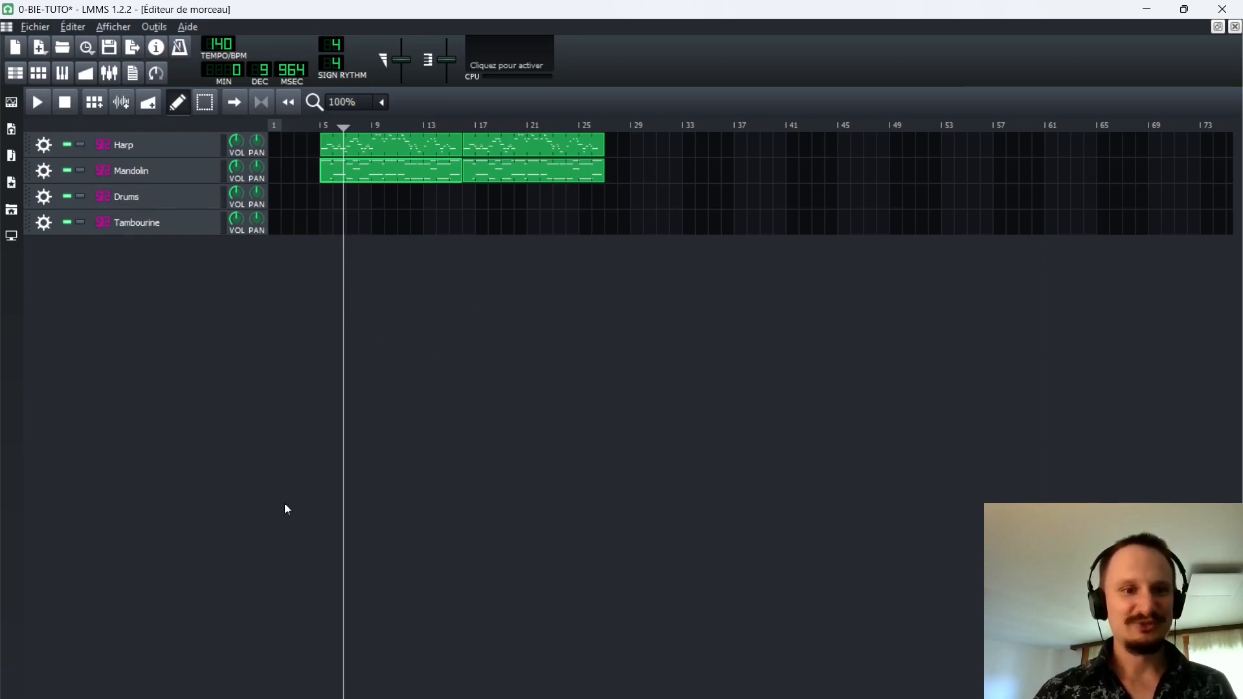
Switch to the web browser, open the Percussion virtual instruments page and examine the SCC Taiko Drums description and download section.
key("alt+Tab")
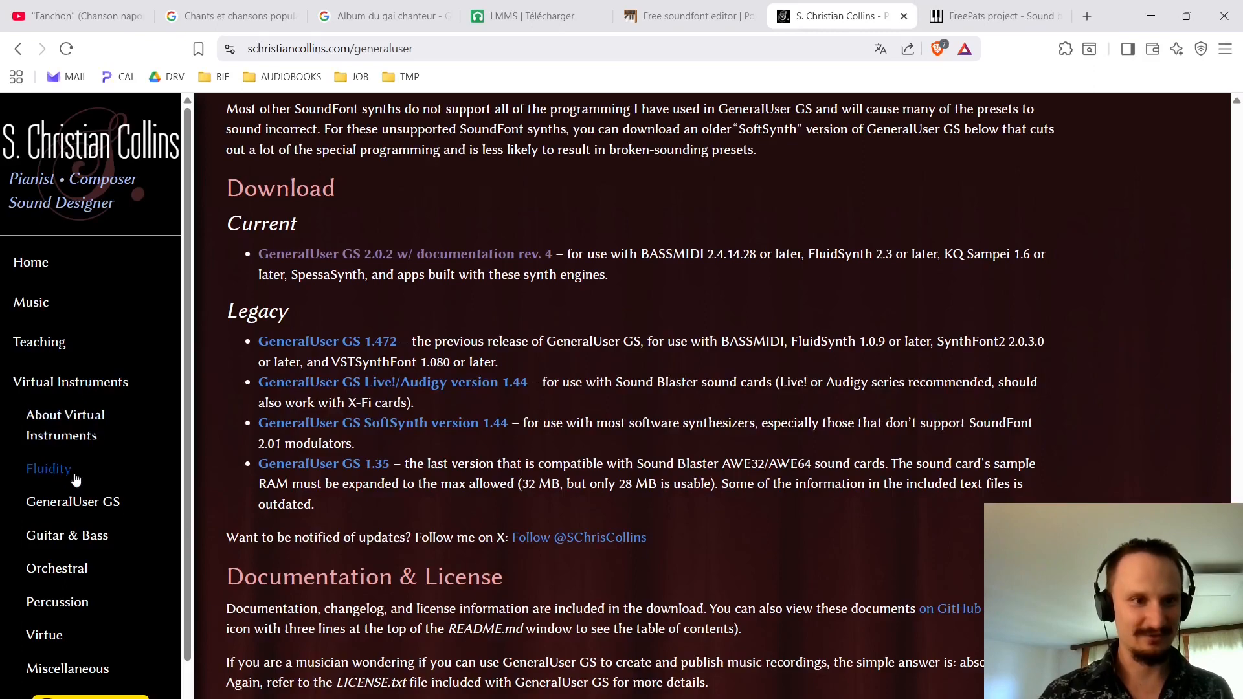
left_click(52, 602)
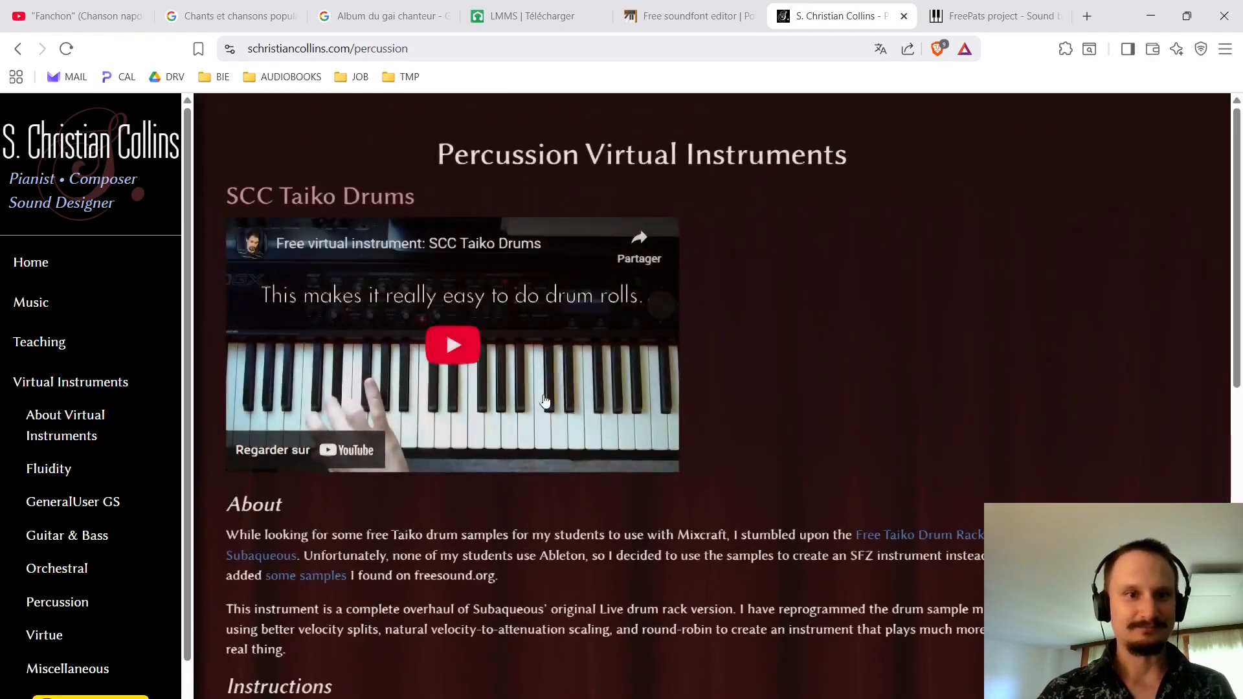
scroll(552, 399, "down", 12)
scroll(576, 509, "up", 15)
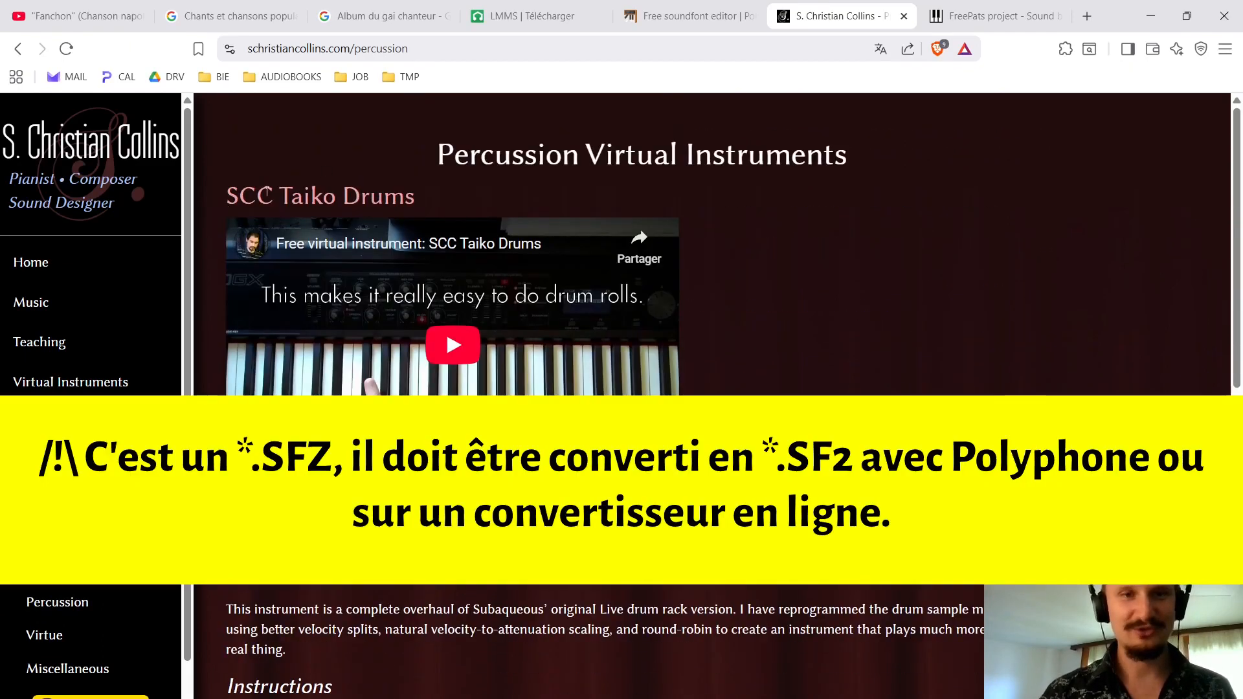
scroll(317, 202, "down", 10)
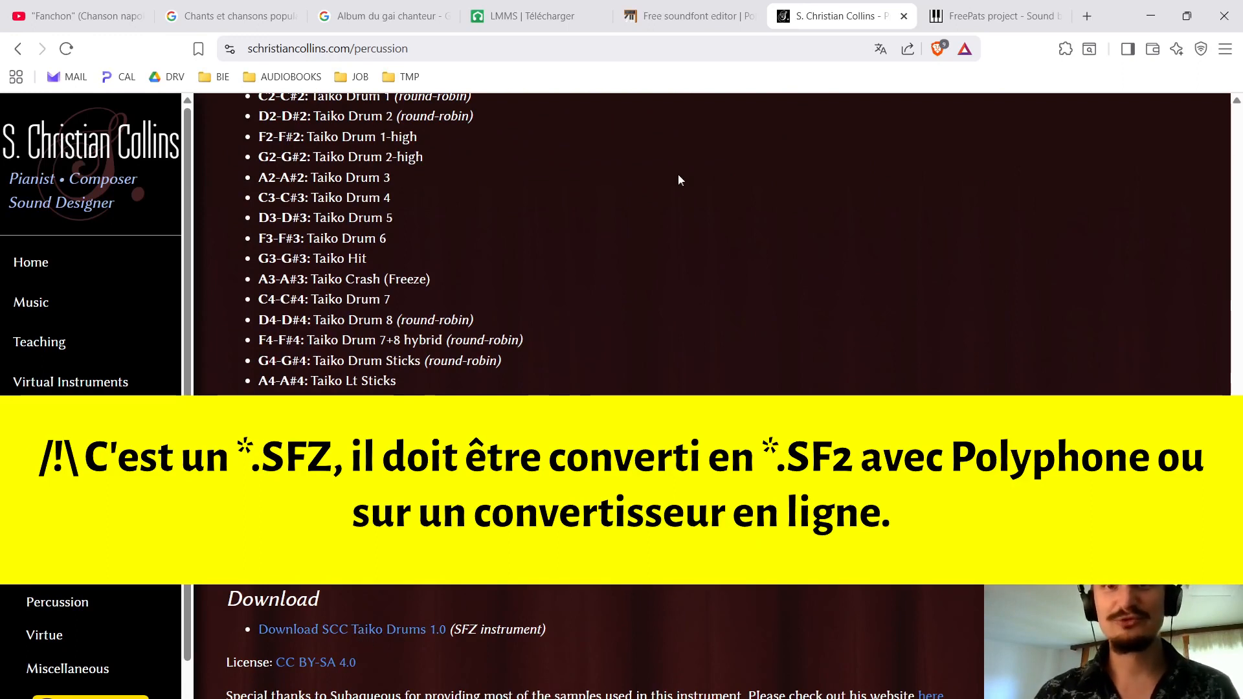
Search the Polyphone website's soundfont library for "bodhran" and for "ancient in".
left_click(708, 10)
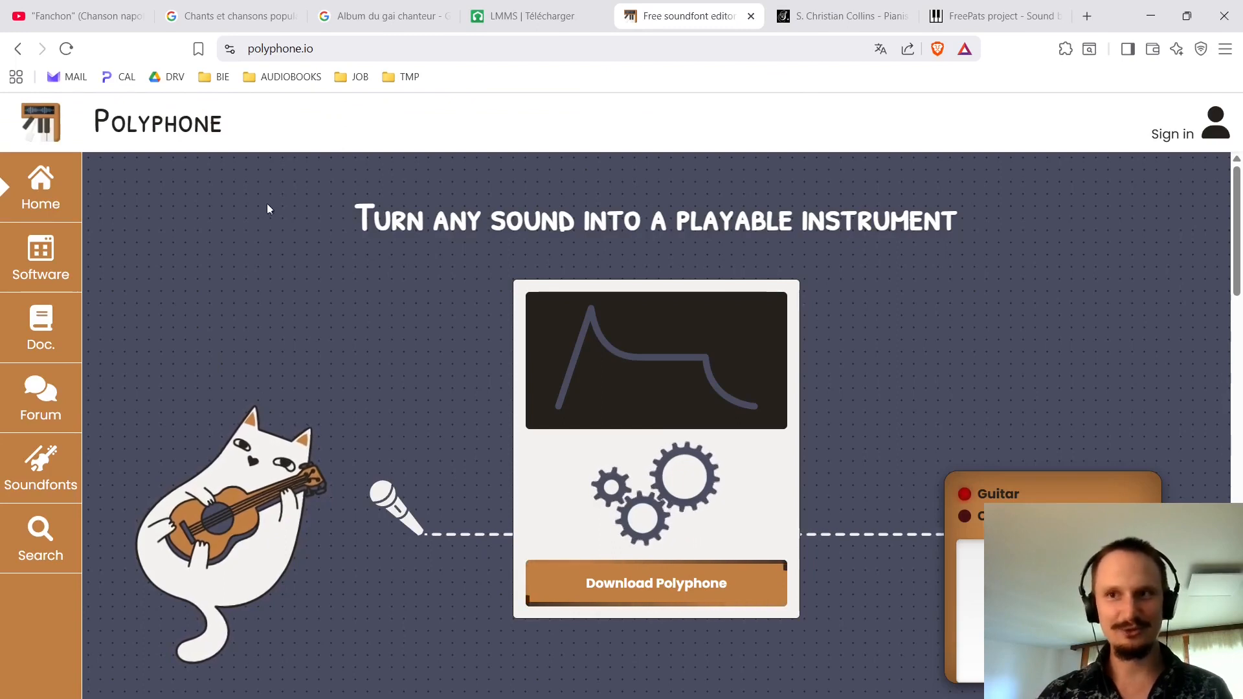
left_click(54, 467)
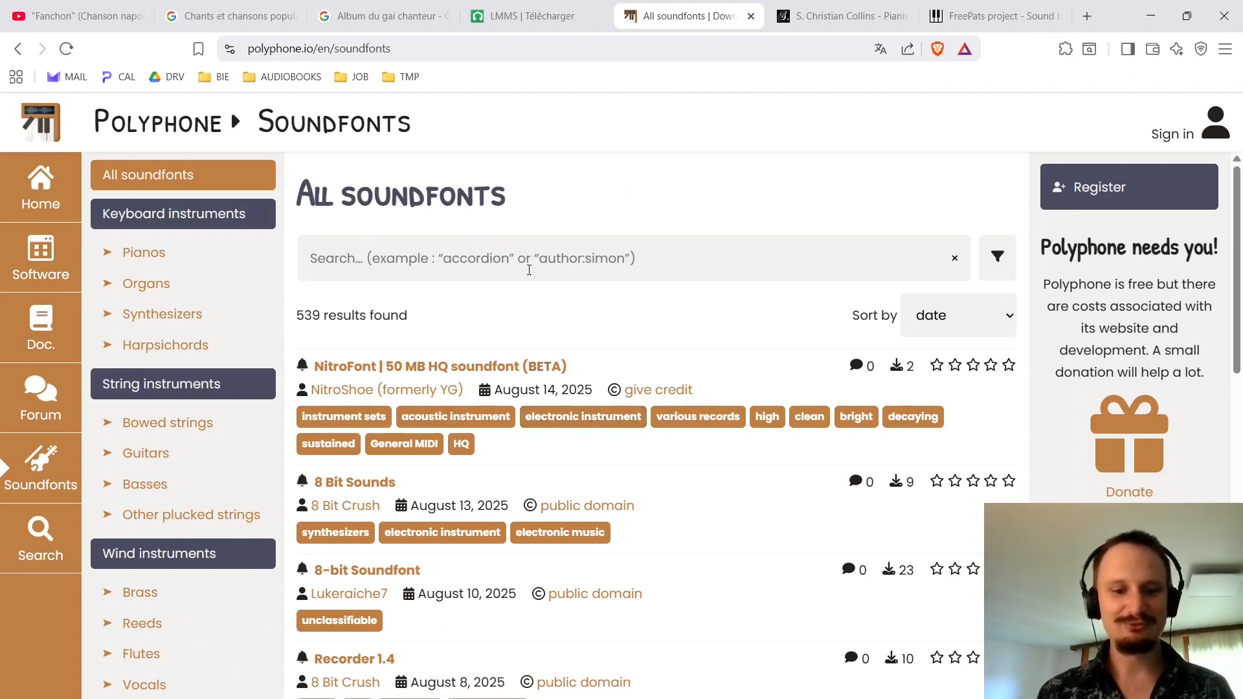
type("bodhran")
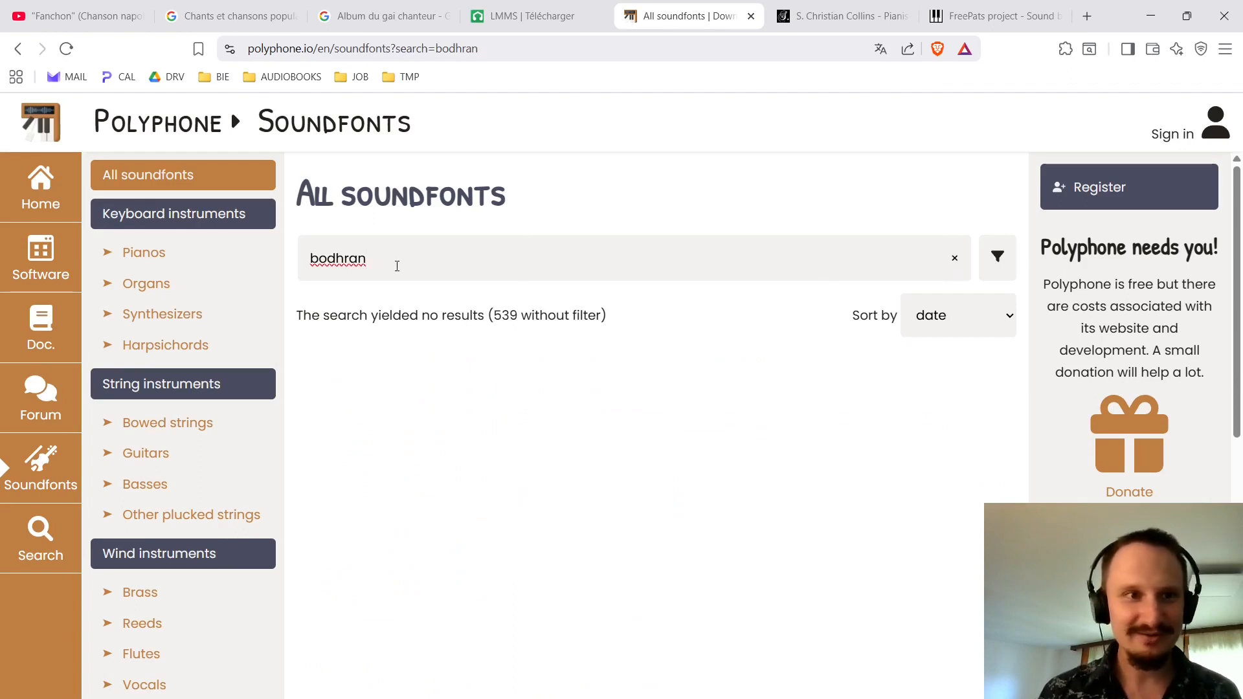
left_click_drag(396, 266, 236, 274)
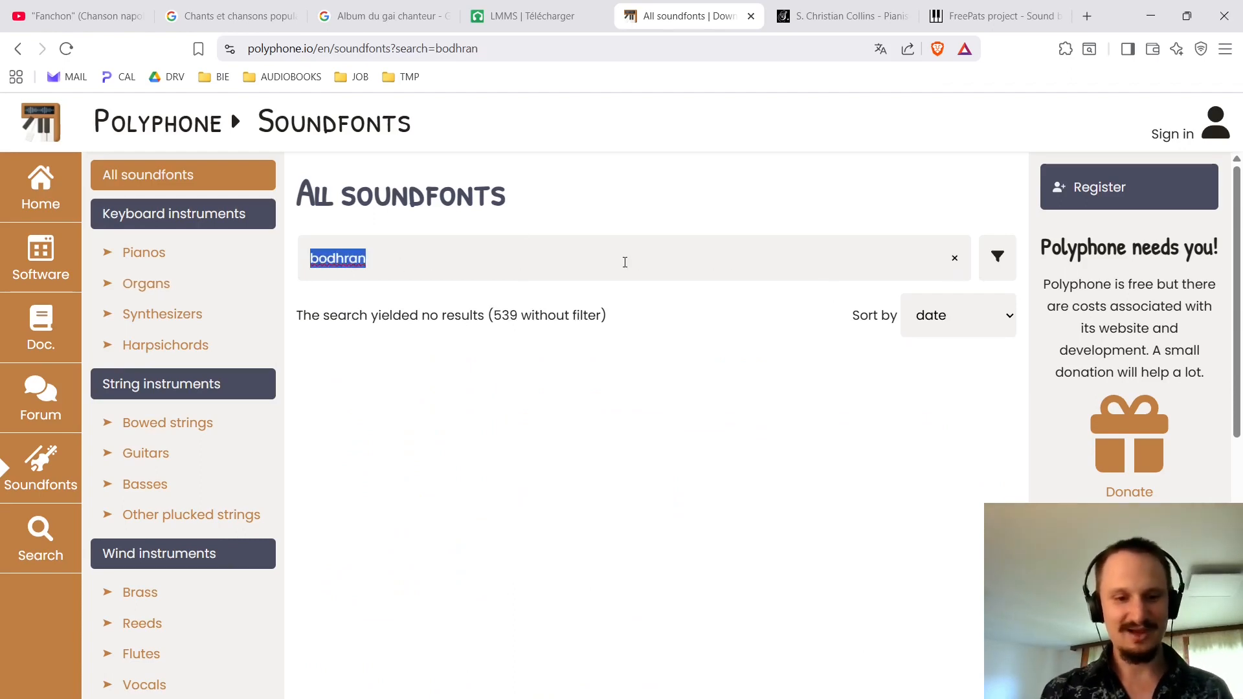
type("ancient in")
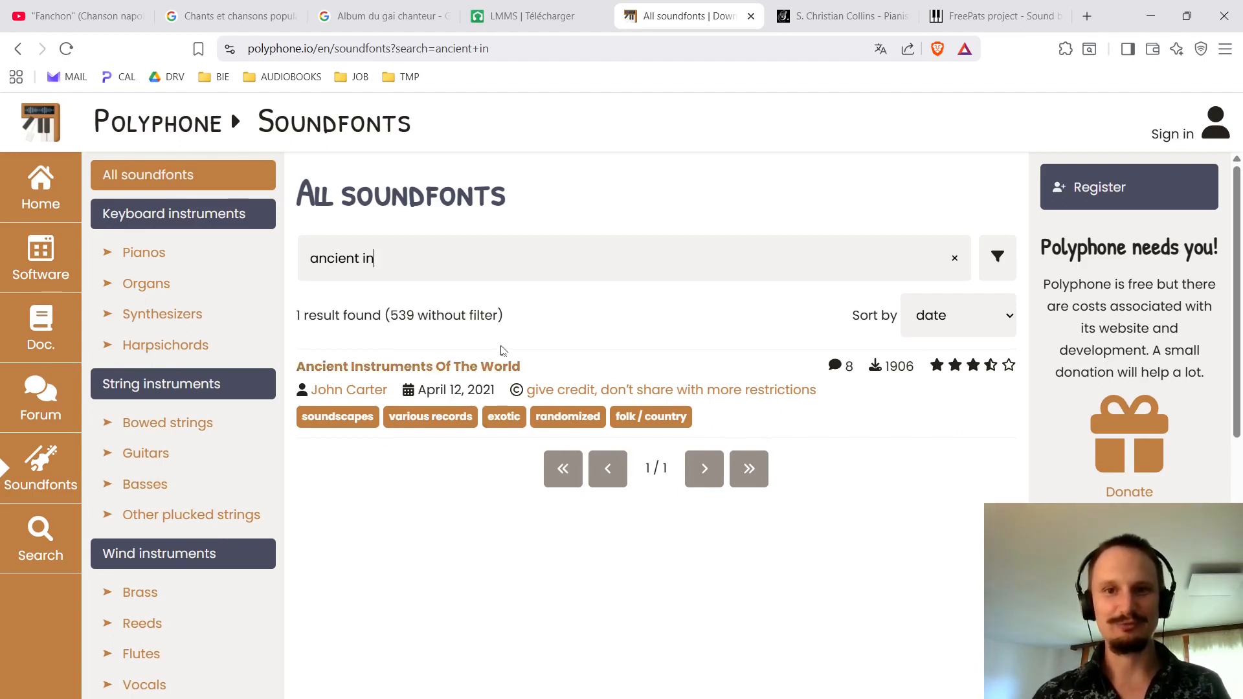
Open Ancient Instruments Of The World, examine its list of included instruments and browse the Bowed strings soundfont category.
left_click(428, 367)
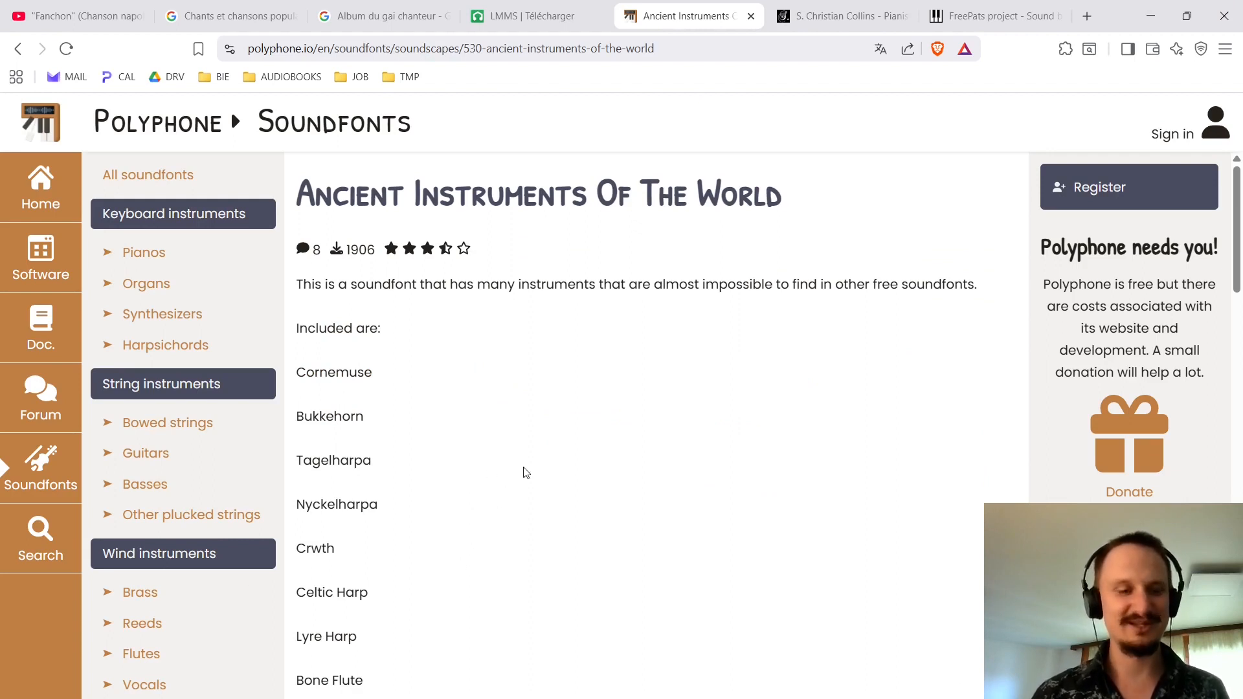
scroll(526, 467, "down", 5)
scroll(530, 462, "up", 5)
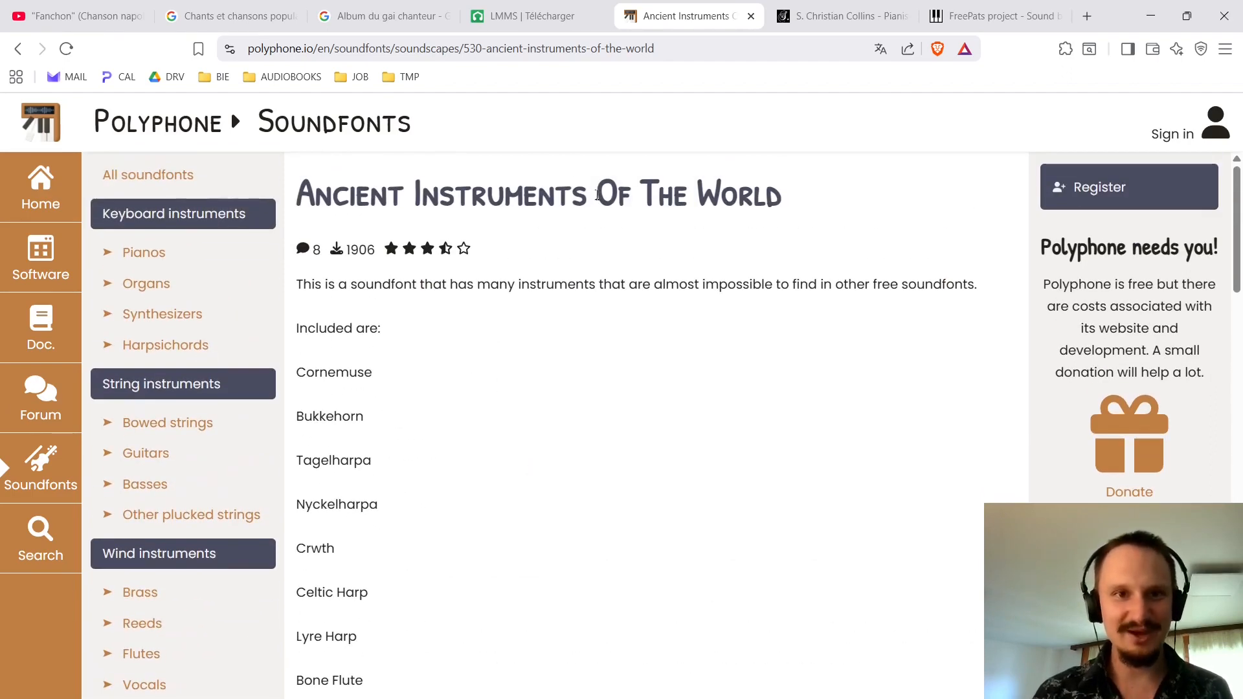
scroll(610, 360, "down", 5)
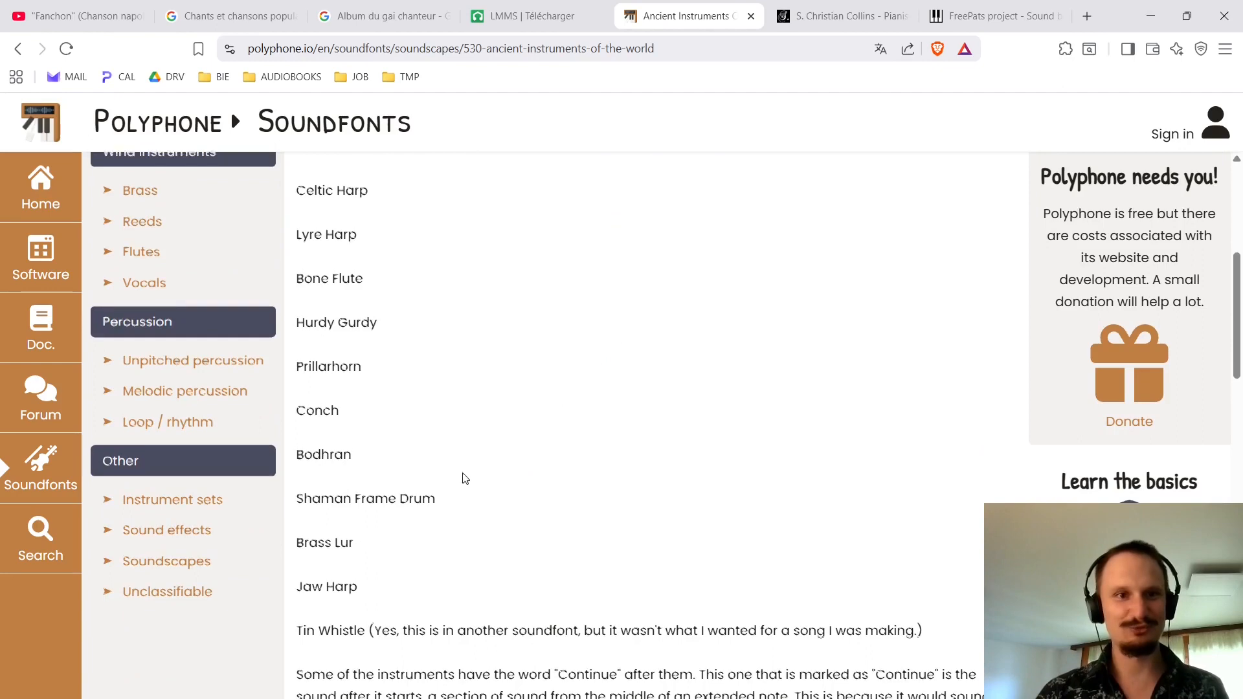
scroll(466, 511, "up", 3)
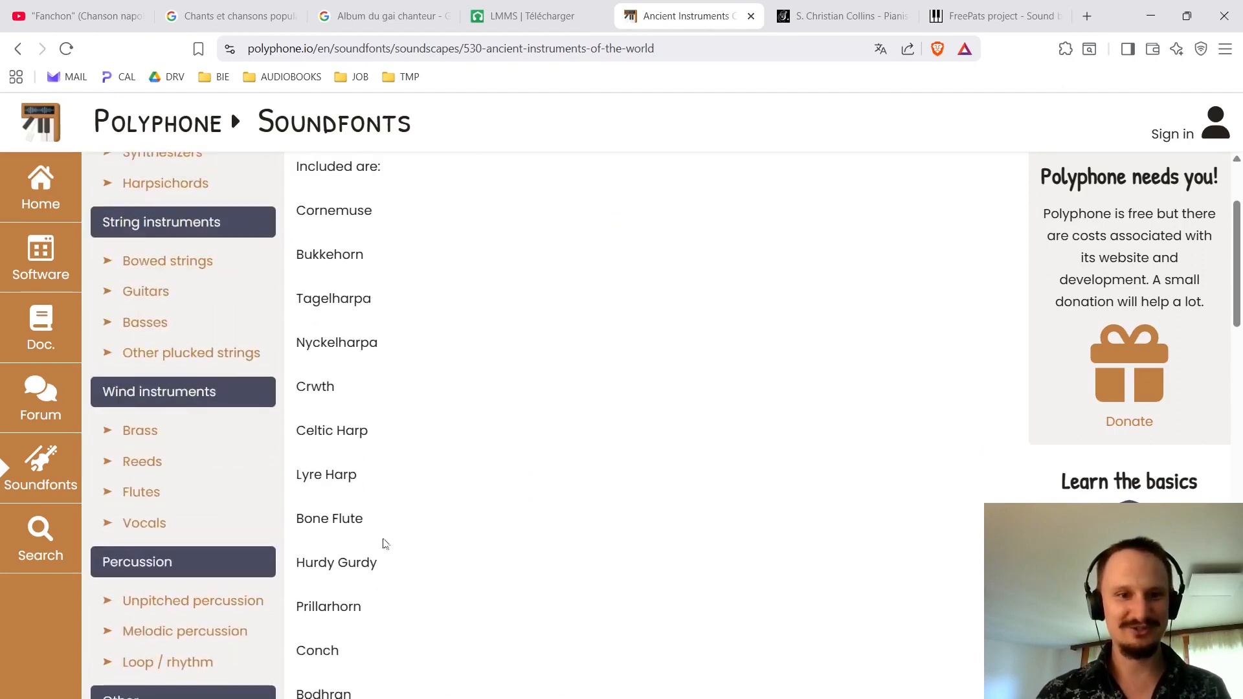
scroll(527, 496, "down", 2)
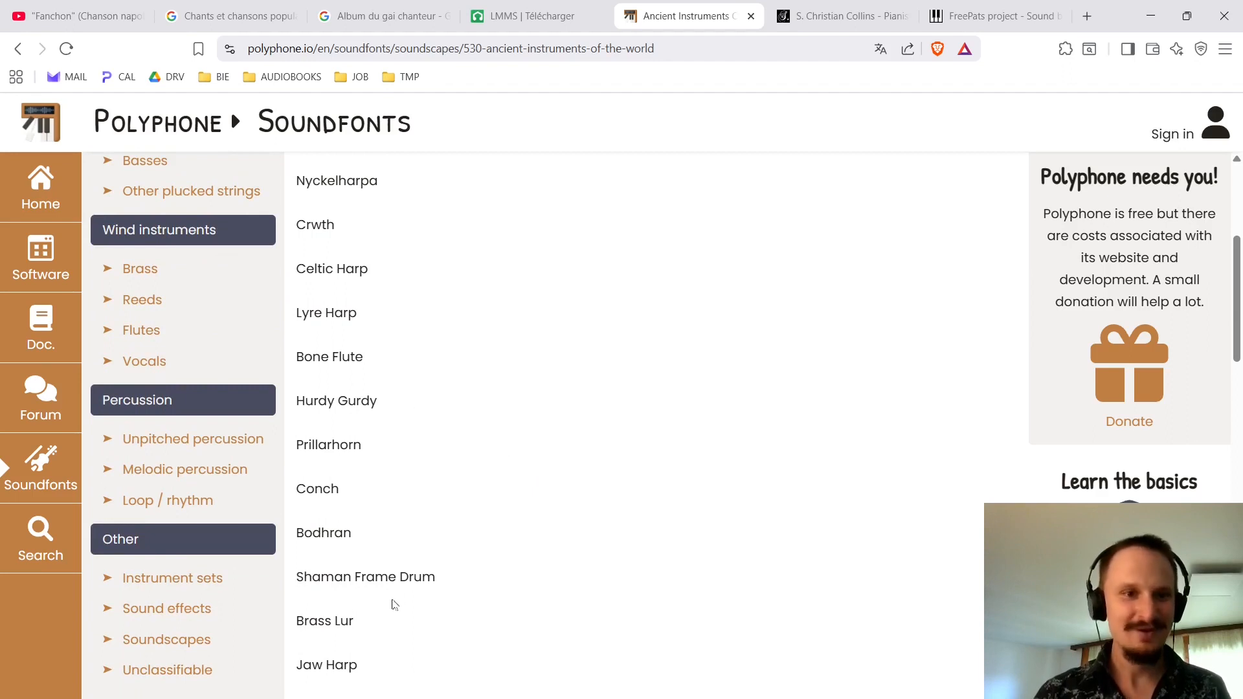
scroll(438, 548, "up", 4)
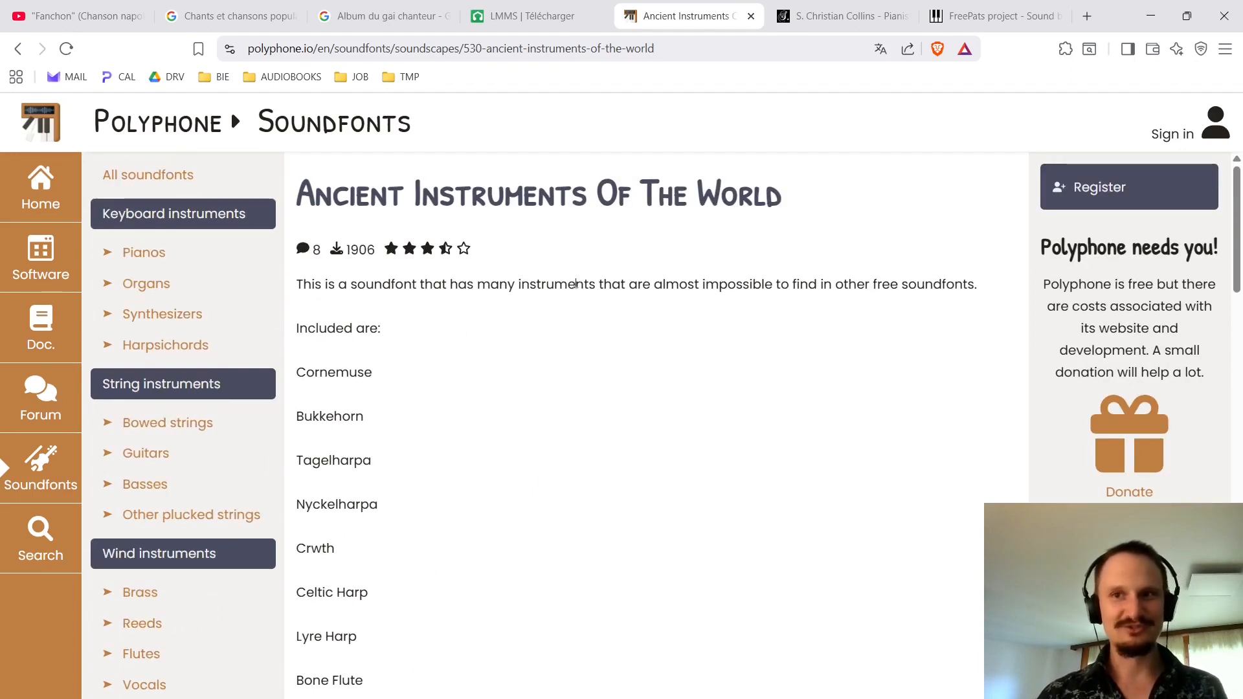
scroll(244, 474, "down", 2)
scroll(189, 521, "down", 1)
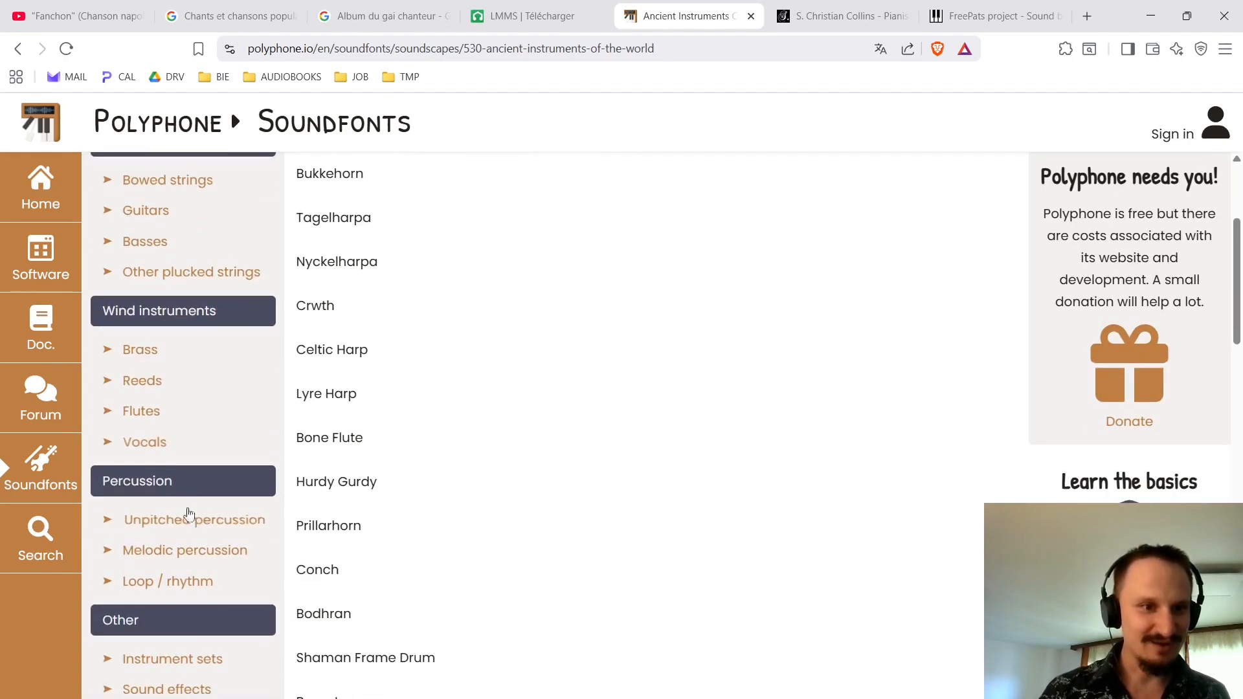
left_click(167, 180)
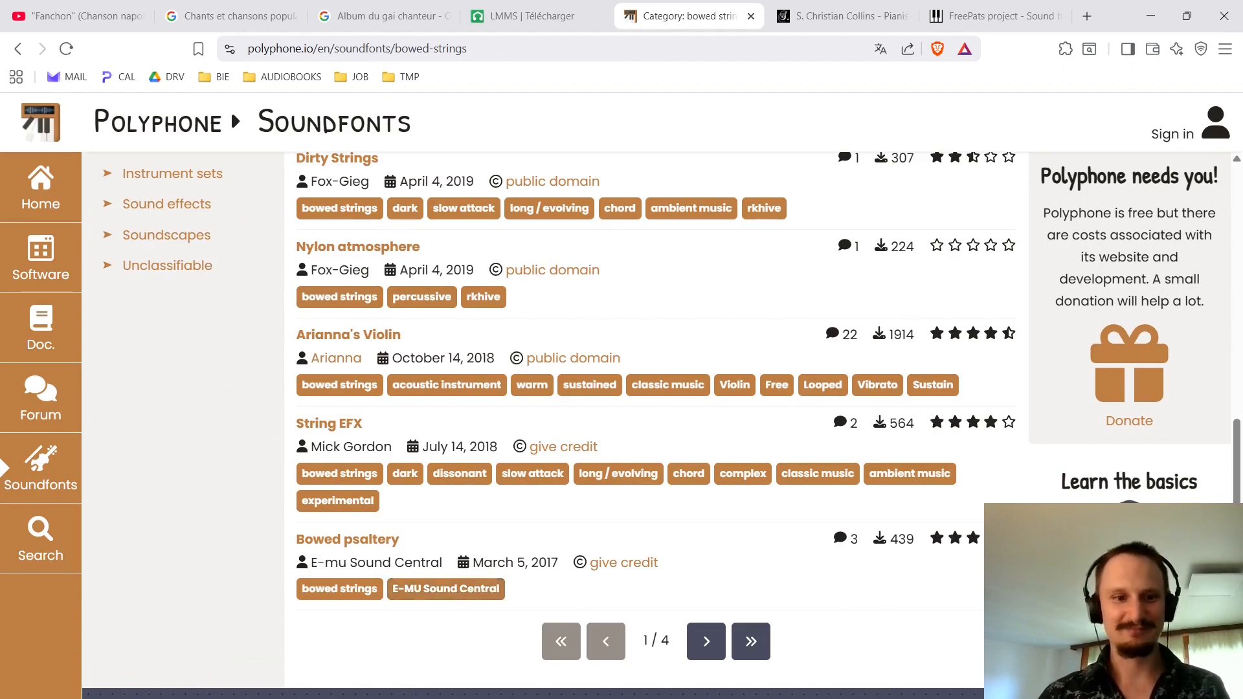
Switch back to LMMS and load the Drums - Taiko Drums - SCC soundfont file into the Drums track.
left_click(312, 694)
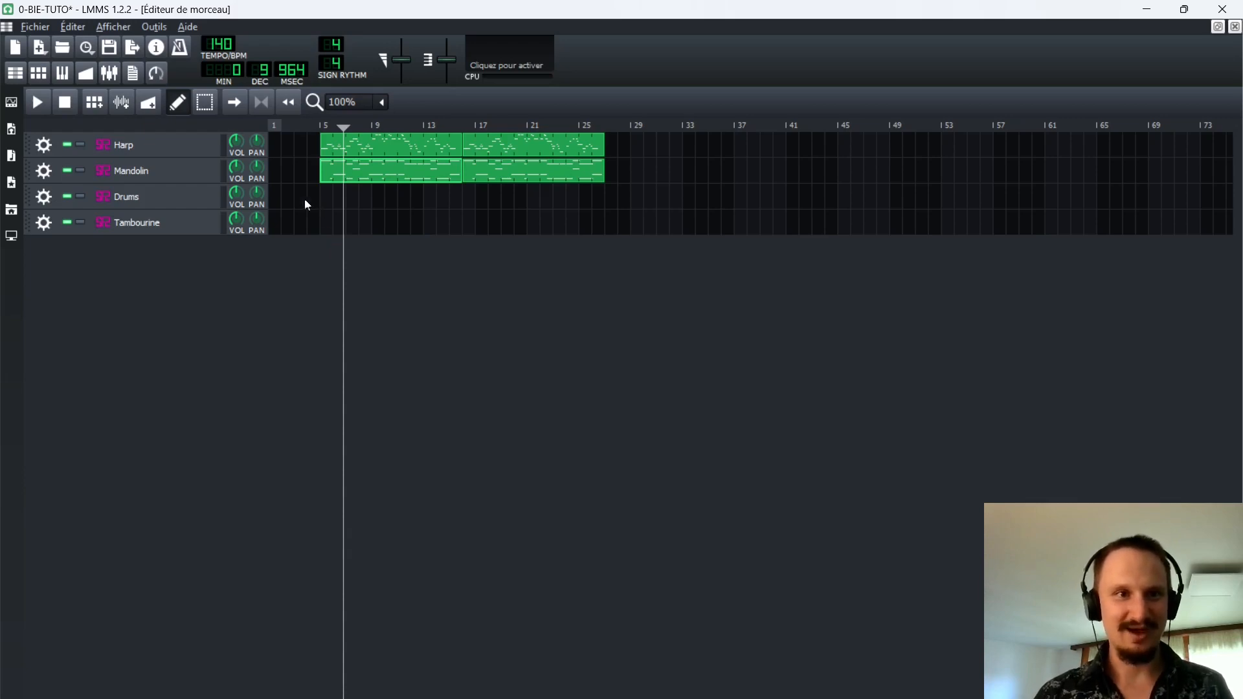
left_click(127, 197)
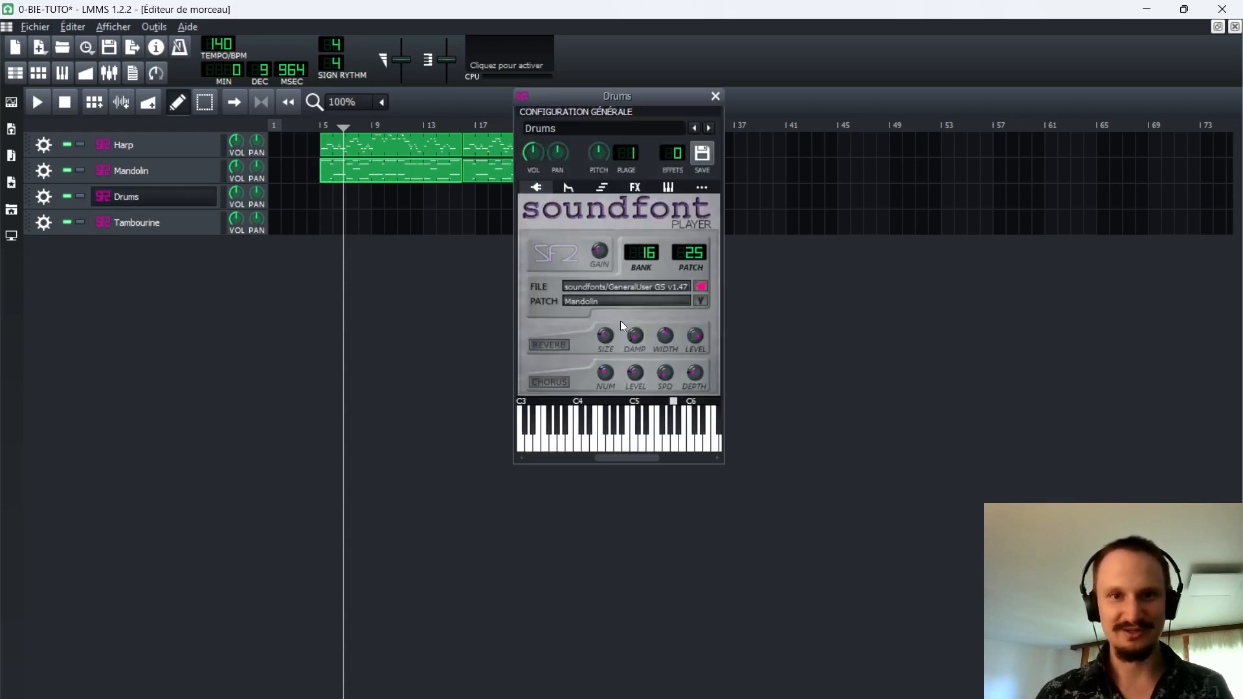
left_click(701, 287)
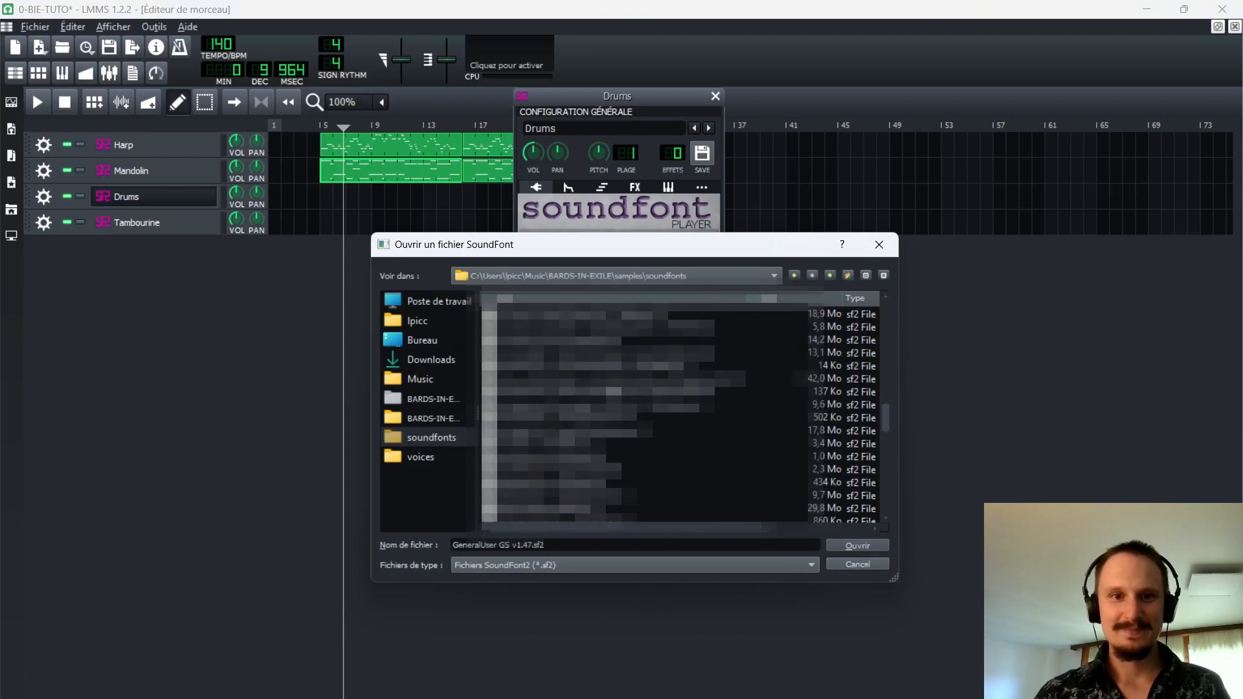
scroll(648, 415, "up", 5)
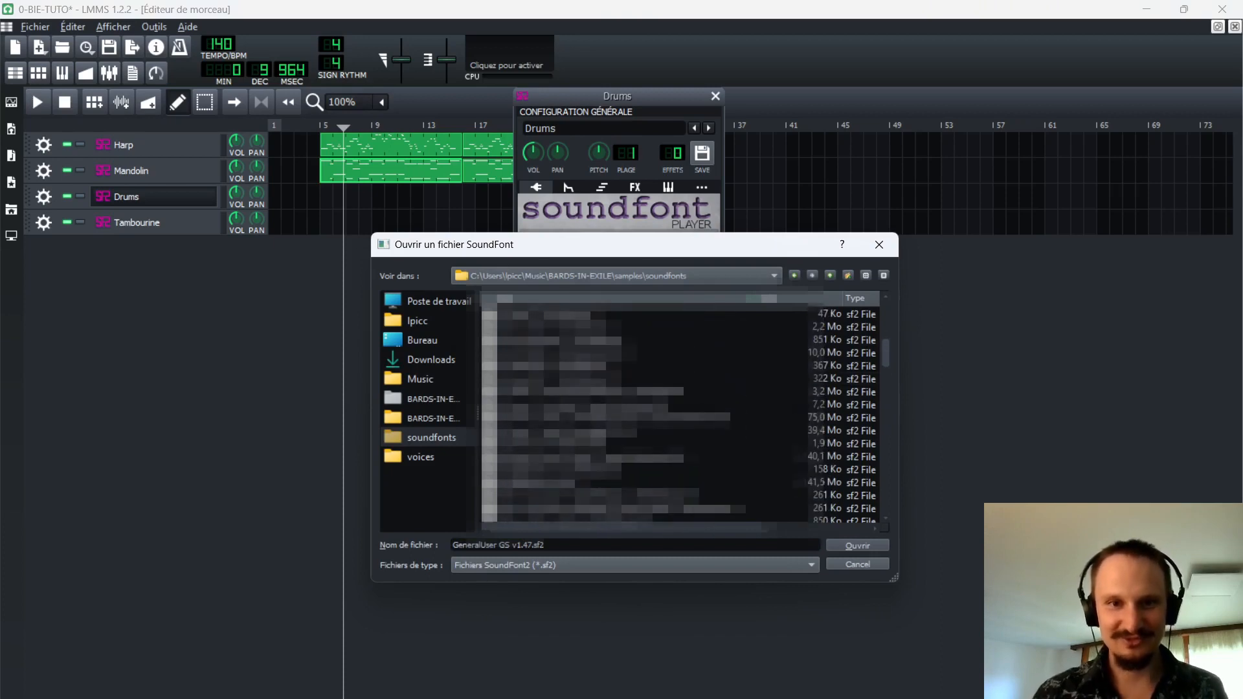
double_click(544, 430)
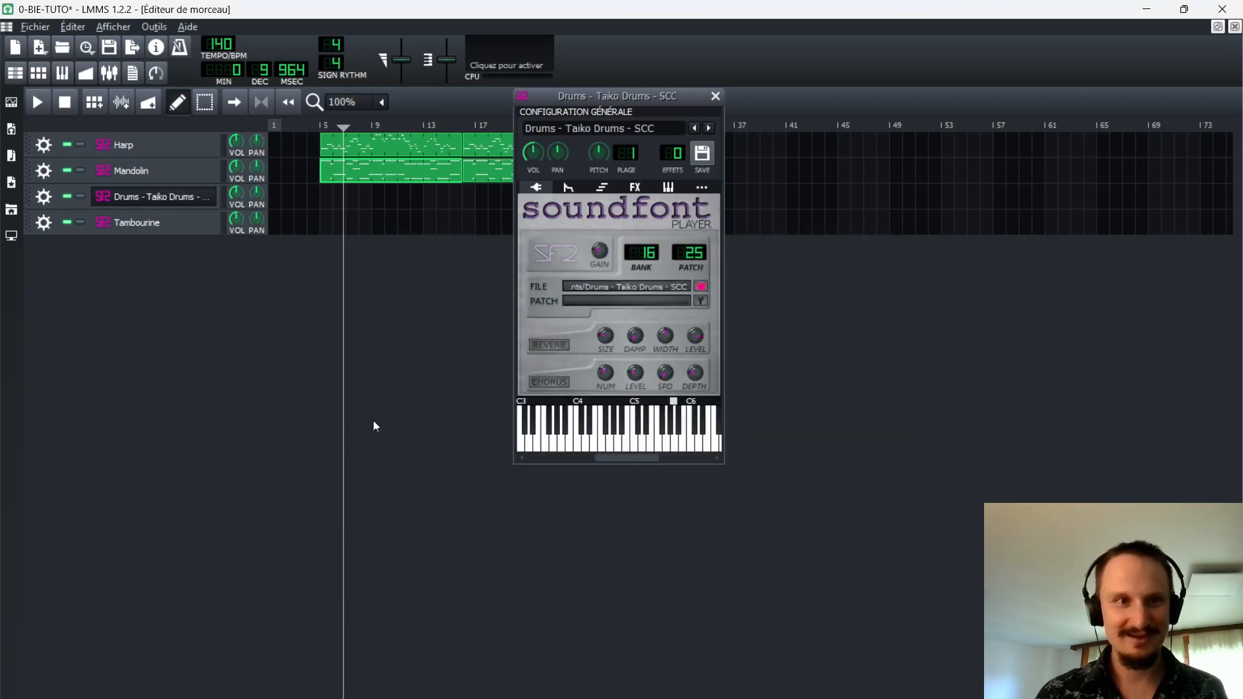
Assign the Tambourine patch (bank 12, patch 119) of the GeneralUser GS soundfont to the Tambourine track and audition a few notes.
left_click(156, 223)
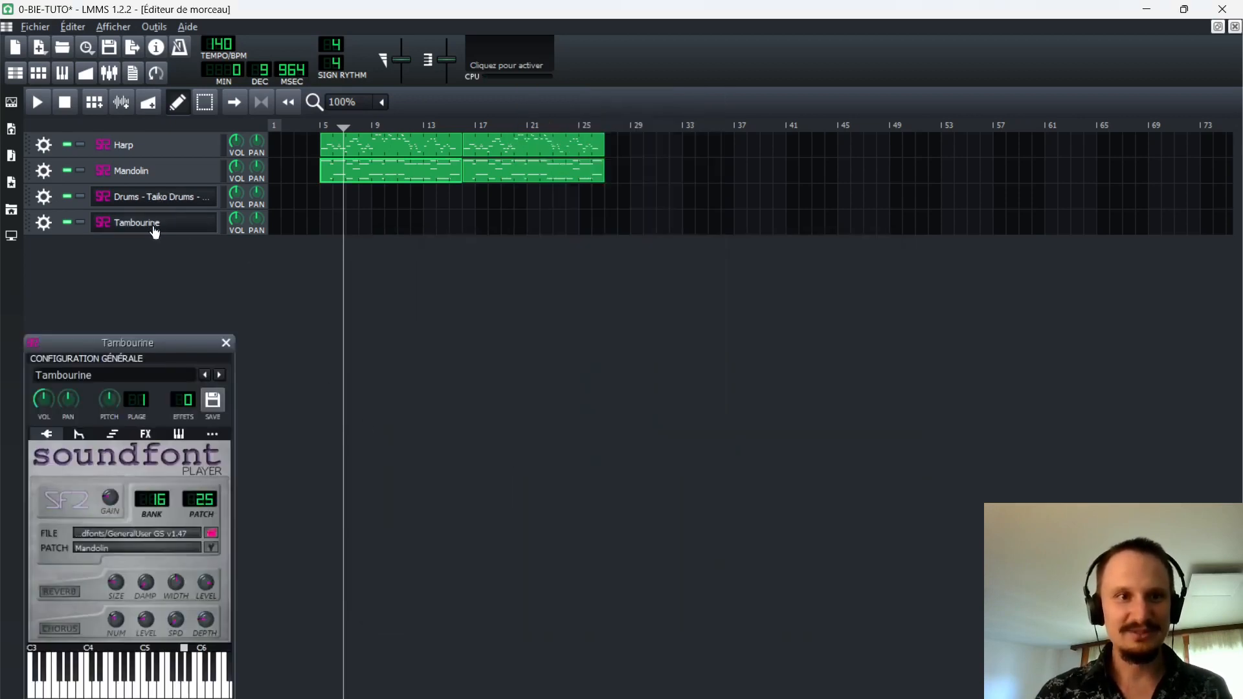
left_click_drag(183, 340, 765, 403)
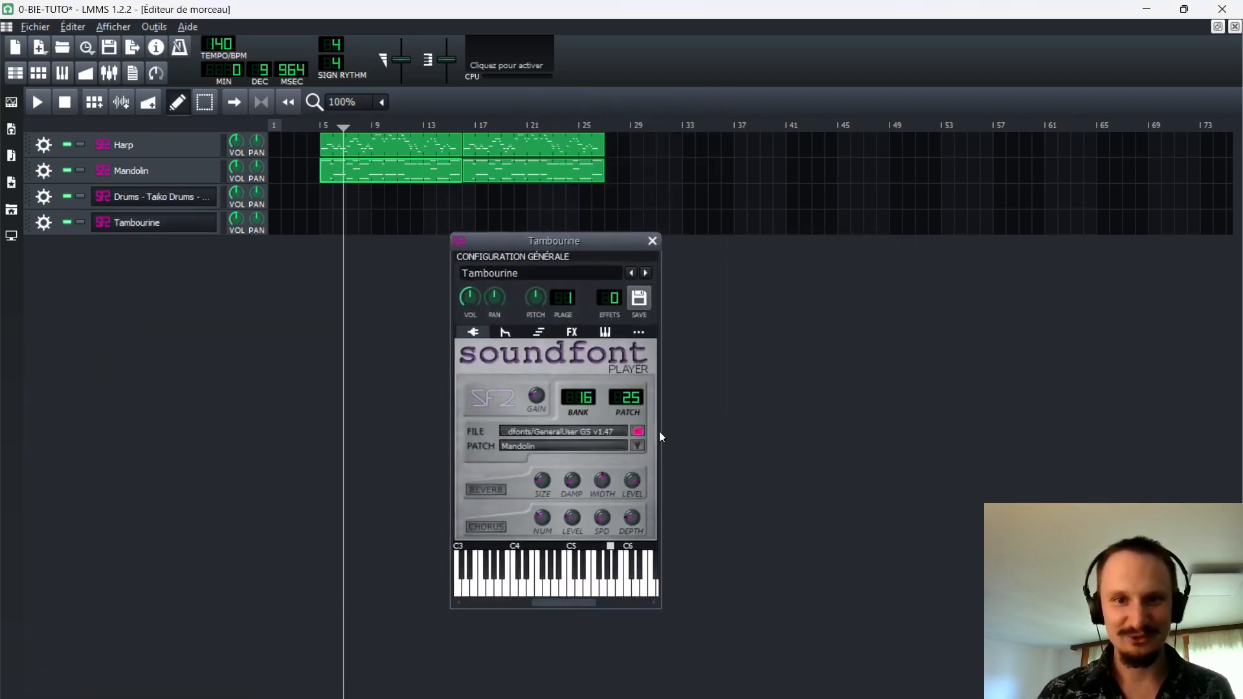
left_click(639, 448)
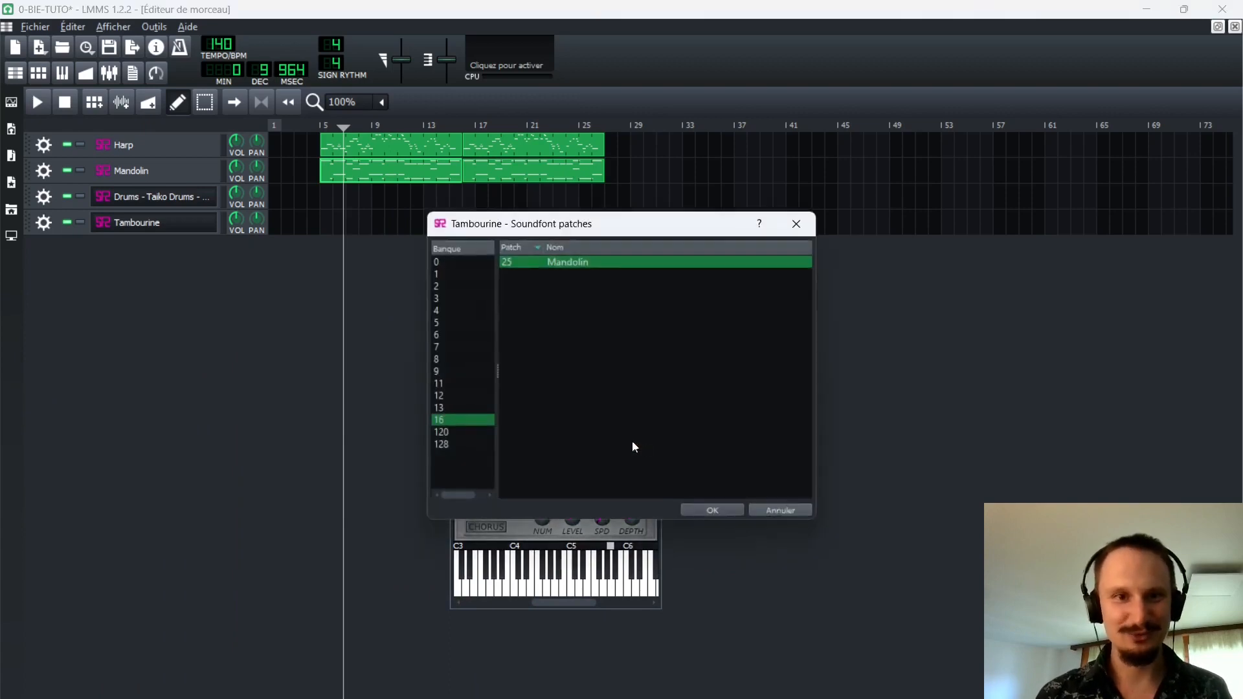
left_click(476, 432)
left_click(465, 443)
left_click(472, 407)
left_click(468, 396)
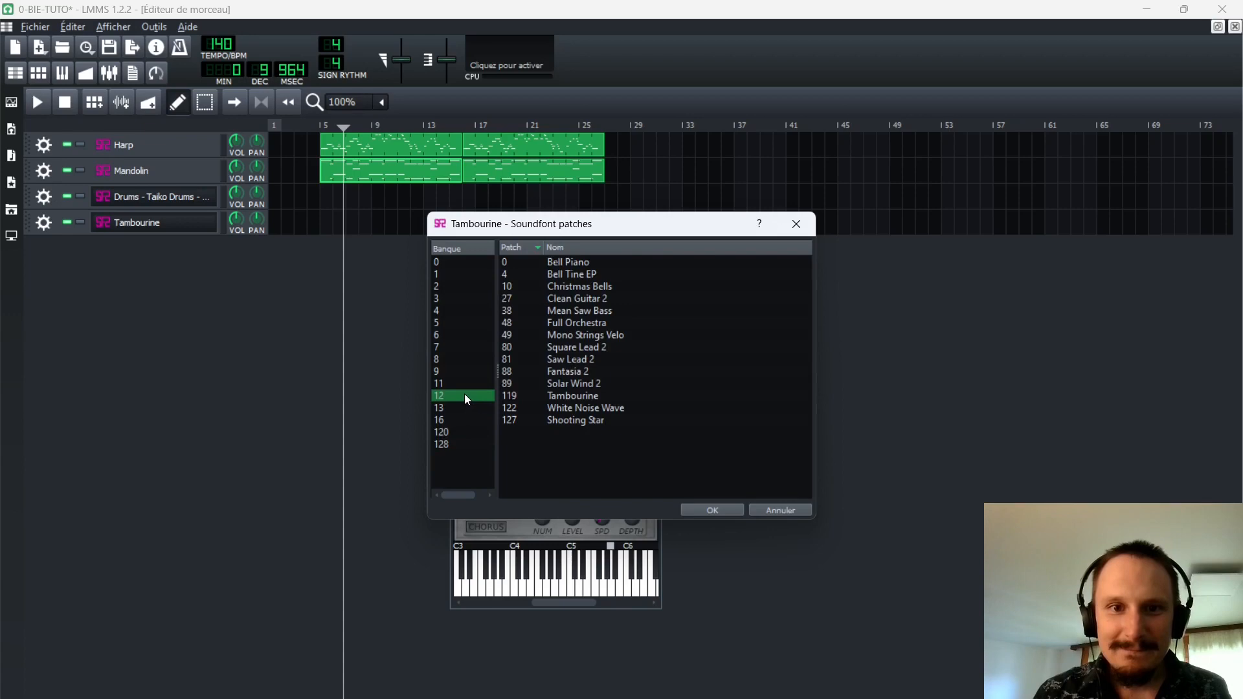
double_click(573, 393)
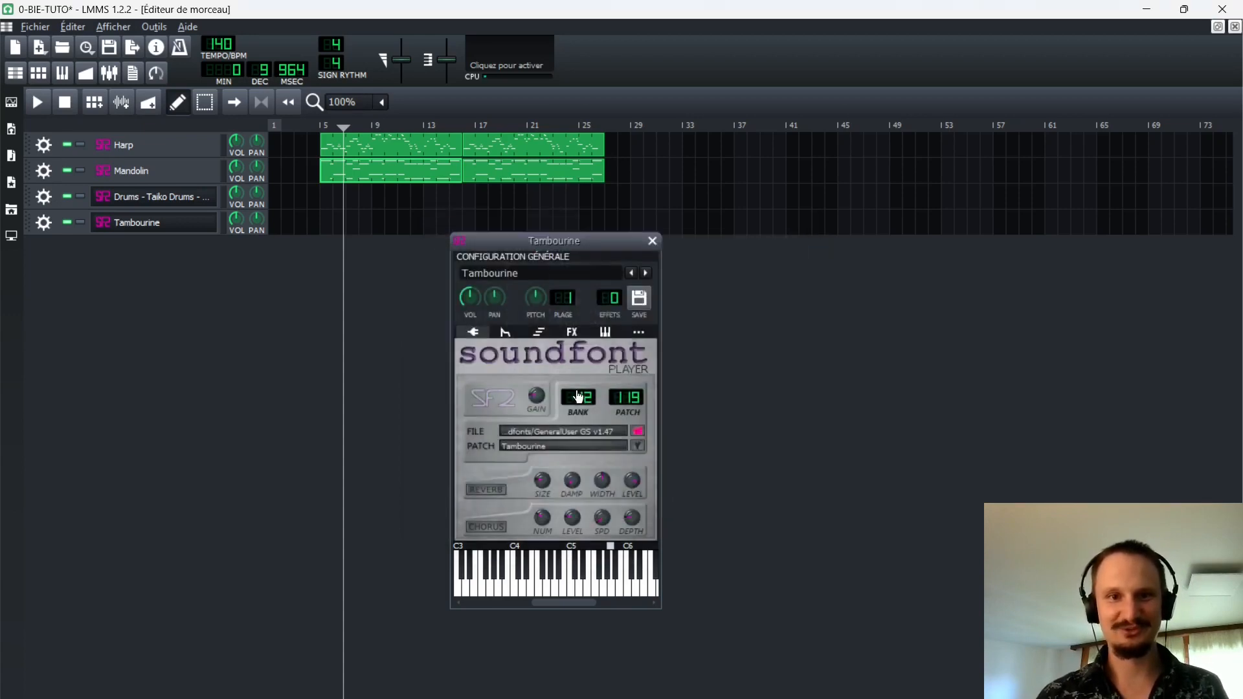
key("v")
key("y")
key("q")
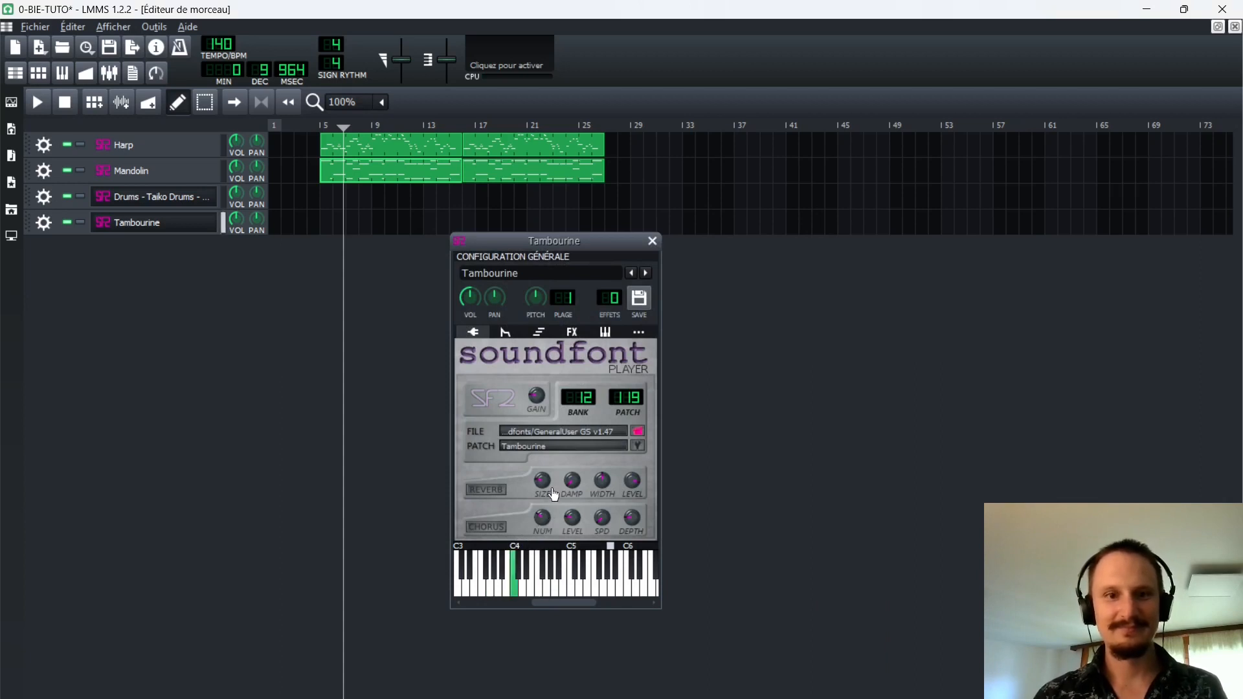
Audition the Drums - Taiko Drums - SCC track and assign it the SCC Taiko Drums patch.
left_click(185, 206)
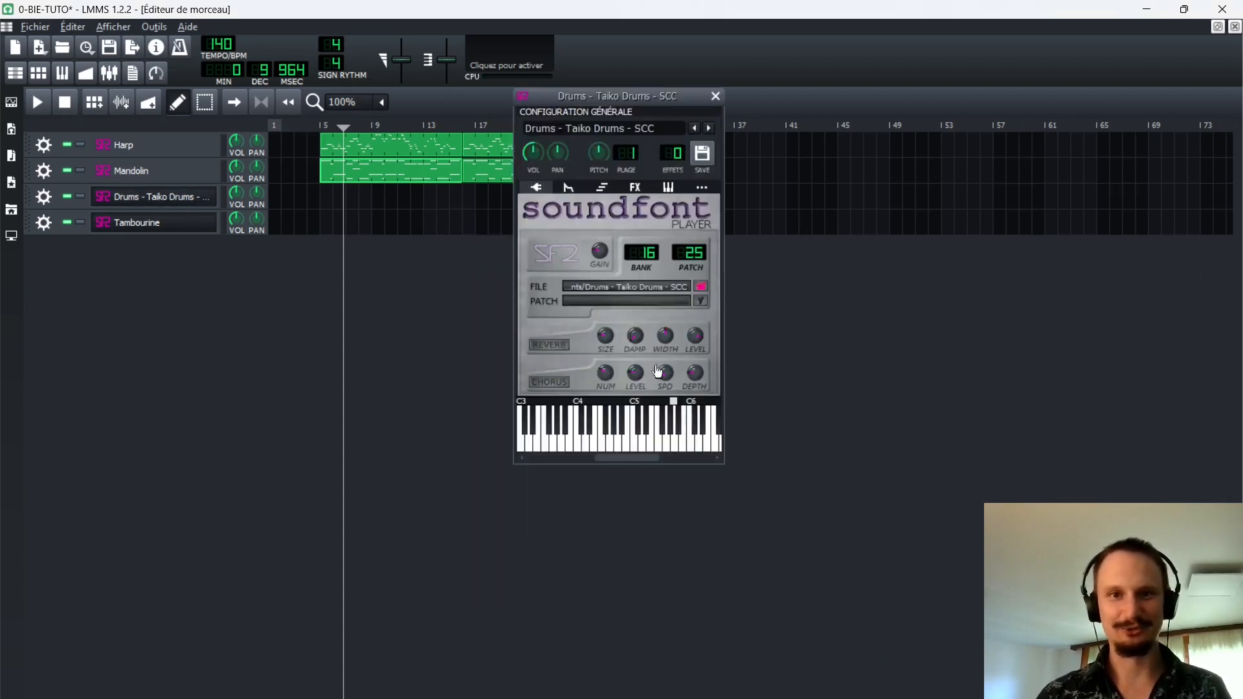
key("q")
key("w")
key("x")
key("b")
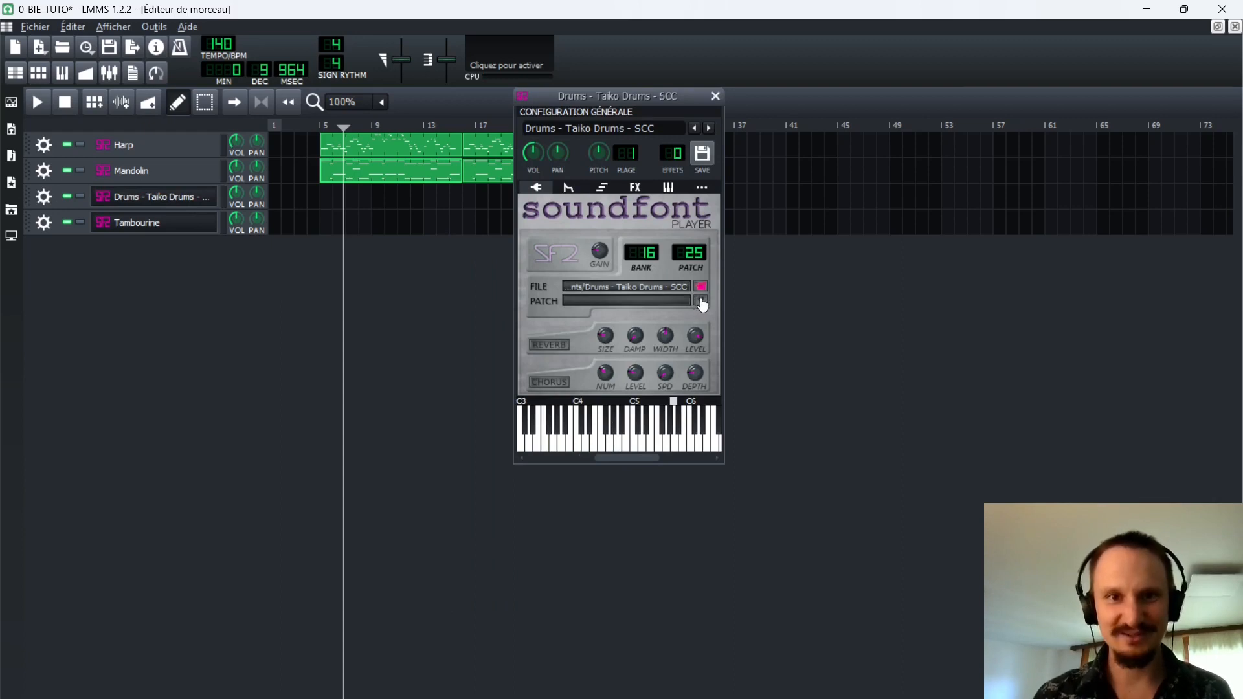
left_click(701, 302)
double_click(578, 263)
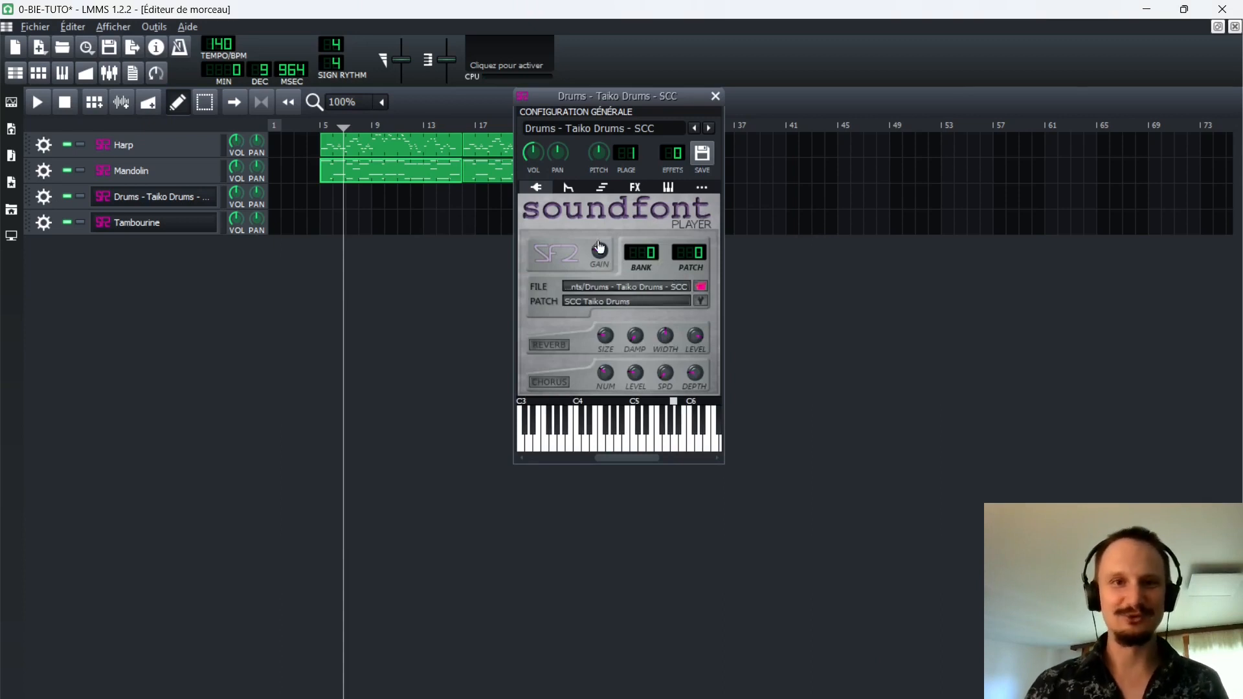
Audition the Taiko drum sounds on several notes and close the instrument window.
left_click_drag(582, 100, 624, 233)
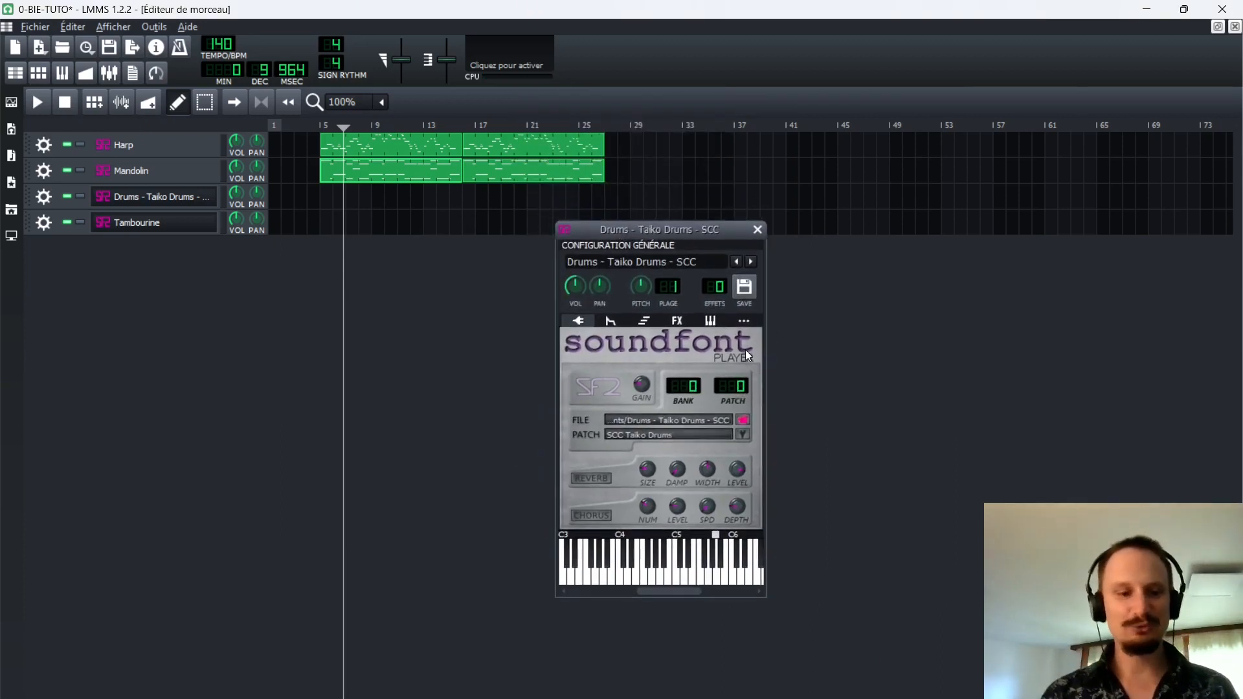
key("z")
key("v")
key("b")
key("n")
key("e")
key("q")
key("x")
key("z")
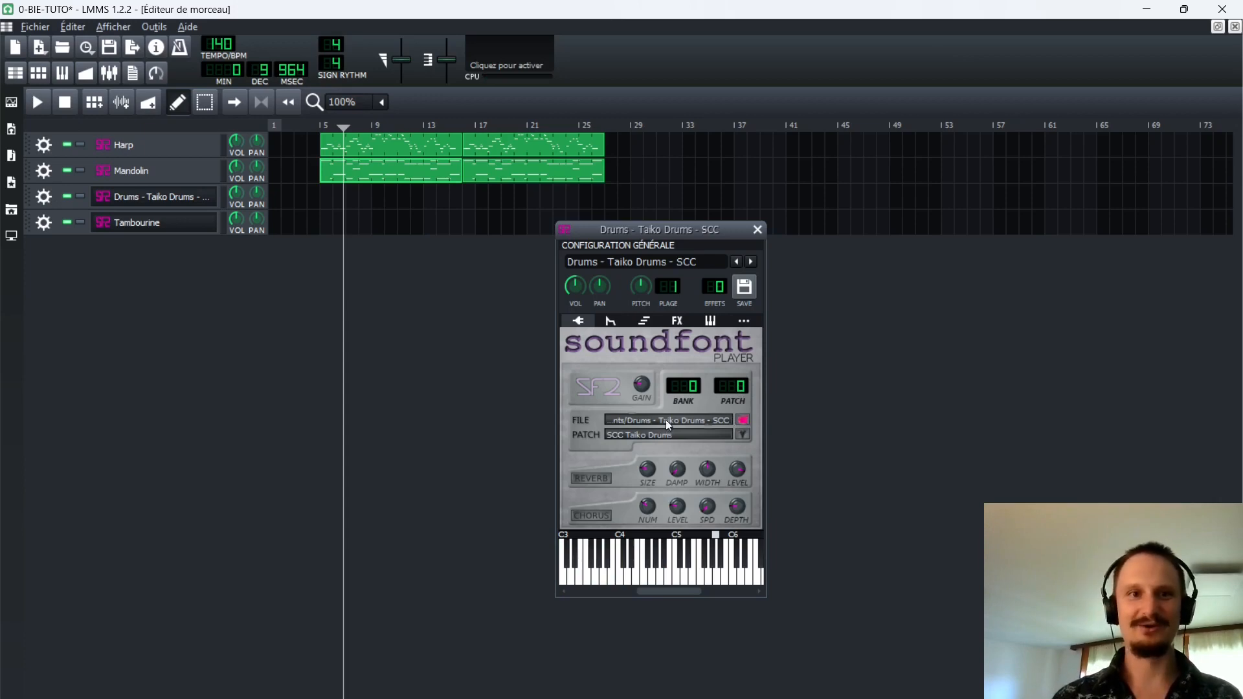
left_click(756, 229)
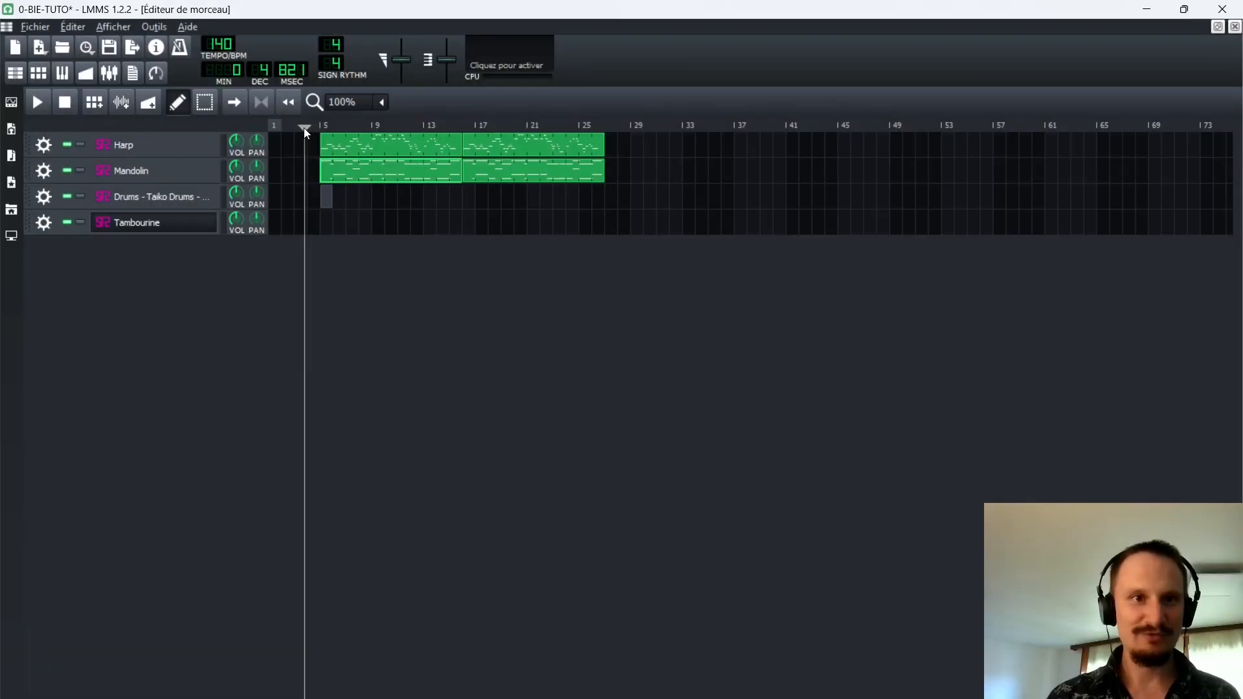
Open the empty Taiko Drums pattern at bar 5 and toggle the MIDI input device of the Tambourine track.
left_click(304, 127)
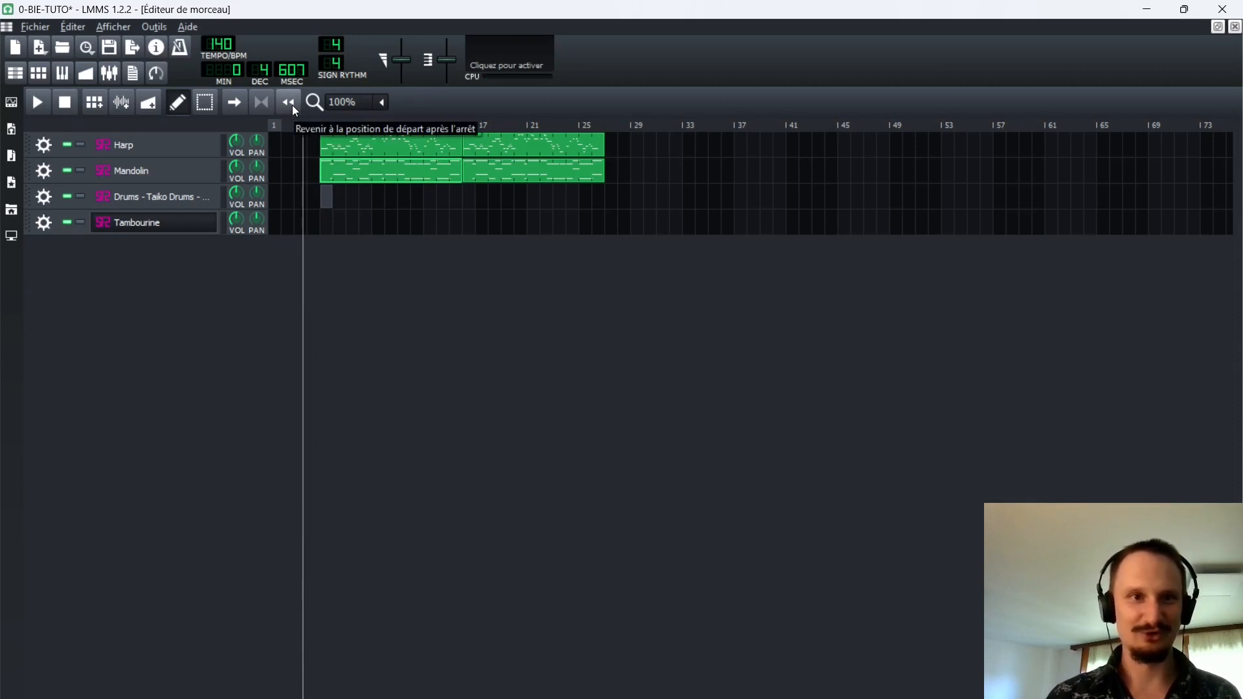
double_click(327, 195)
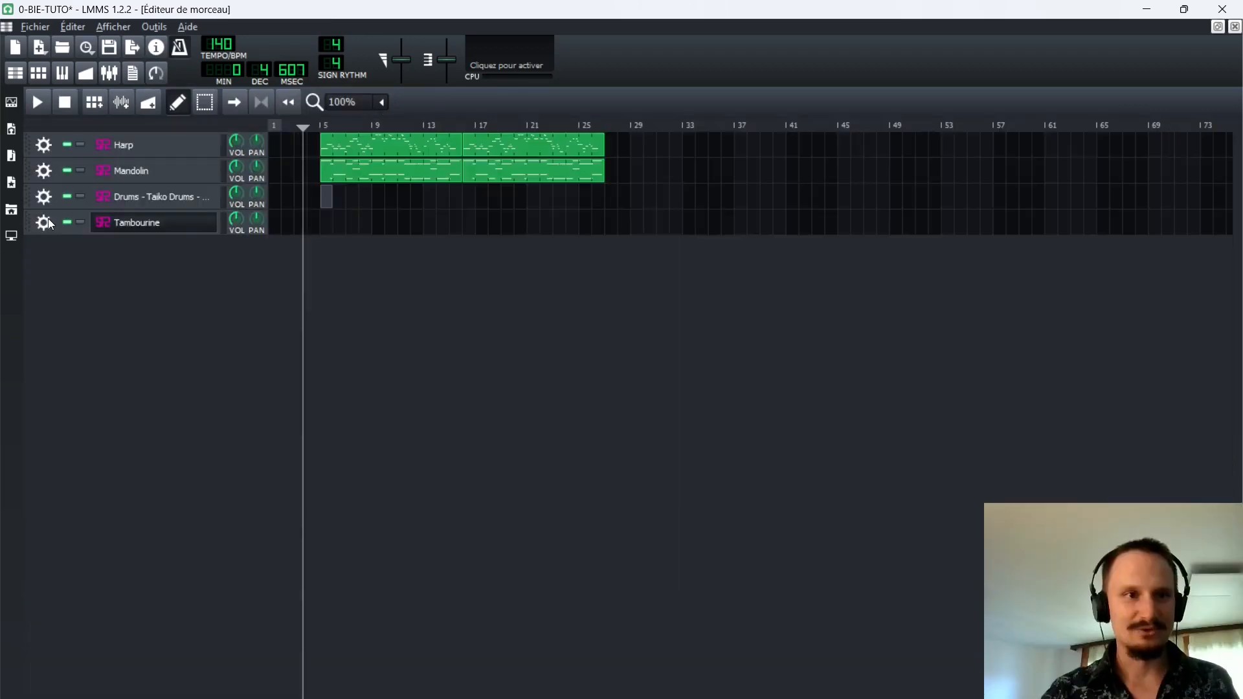
left_click(44, 222)
mouse_move(129, 319)
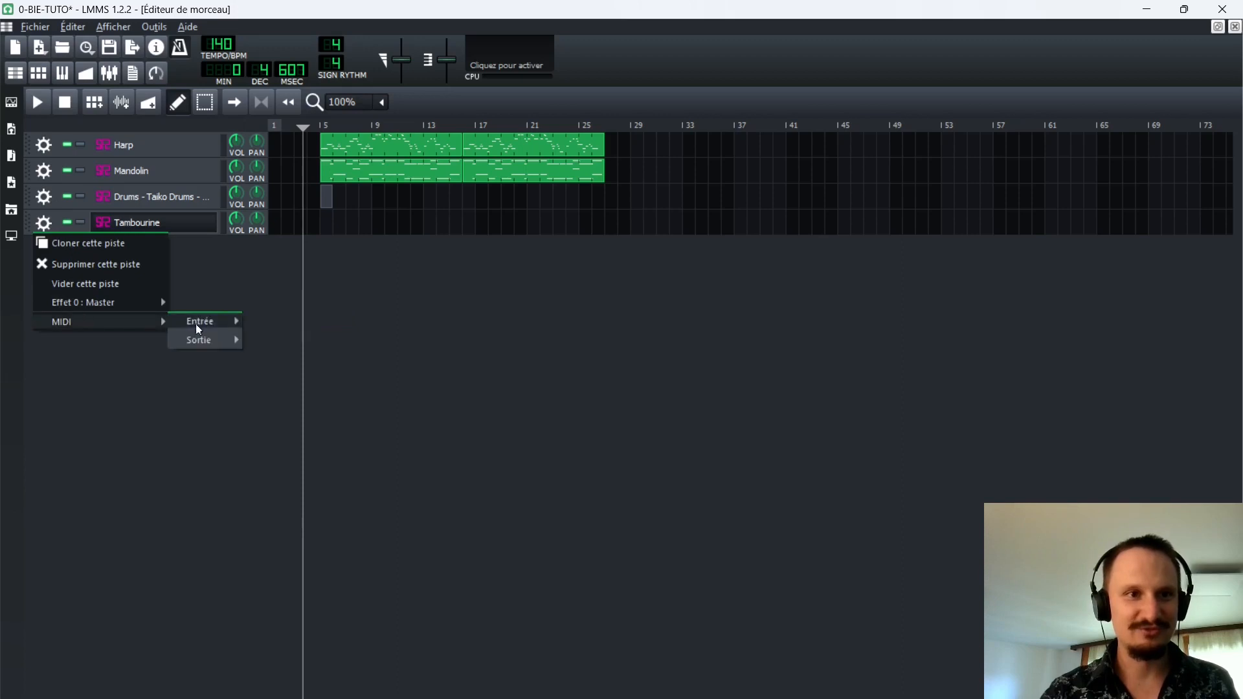
mouse_move(198, 323)
left_click(292, 324)
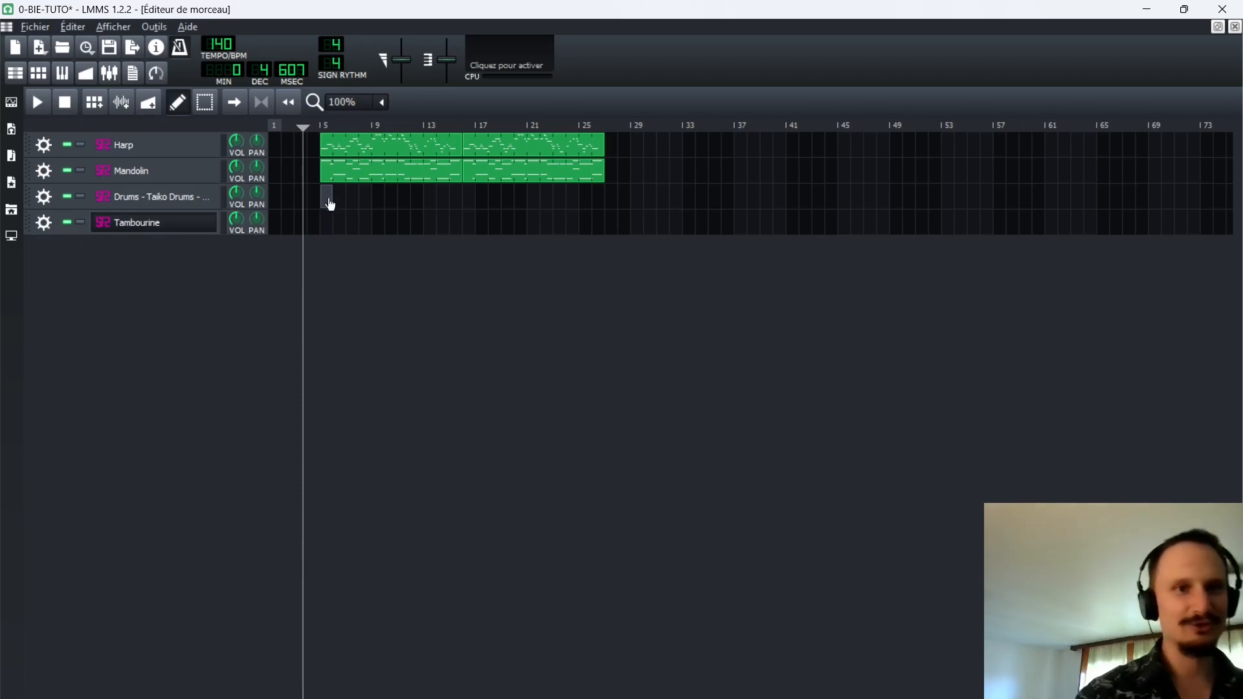
Set the song playback position to 4.500 seconds, shortly before the Harp and Mandolin patterns begin.
left_click(308, 125)
left_click(297, 124)
left_click(302, 124)
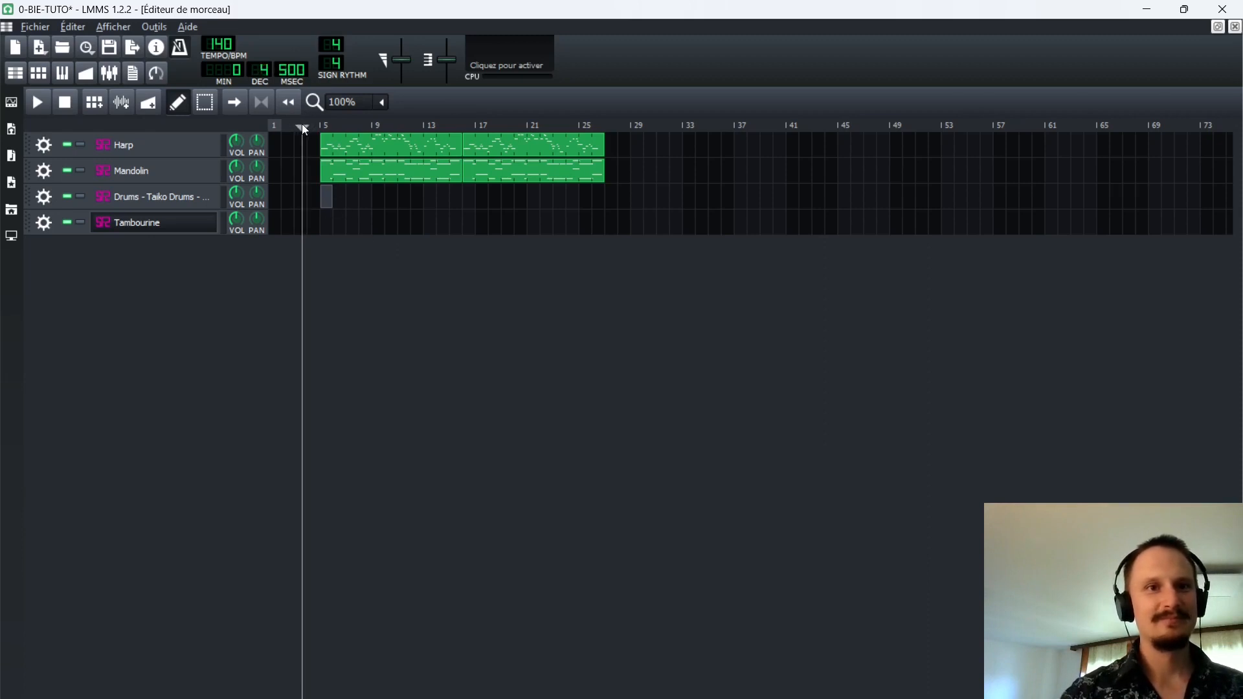
Try to record a drum part into the Taiko Drums pattern at bar 5 during song playback and discard the take.
double_click(325, 200)
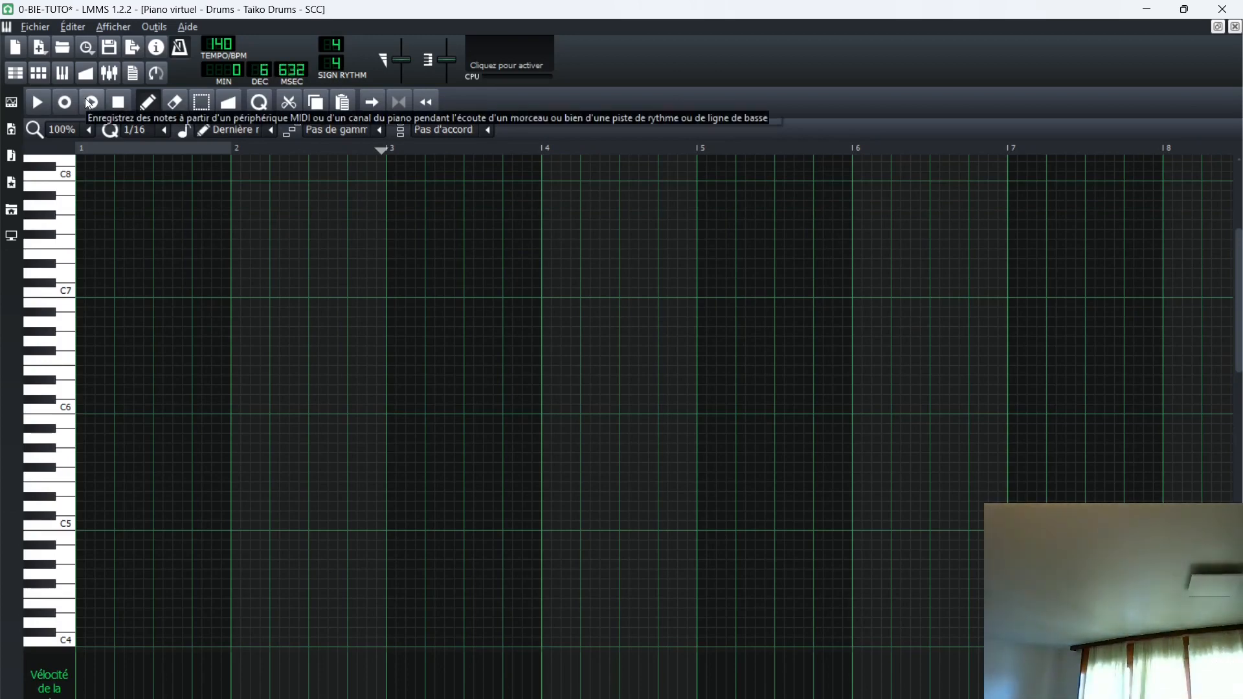
key("z")
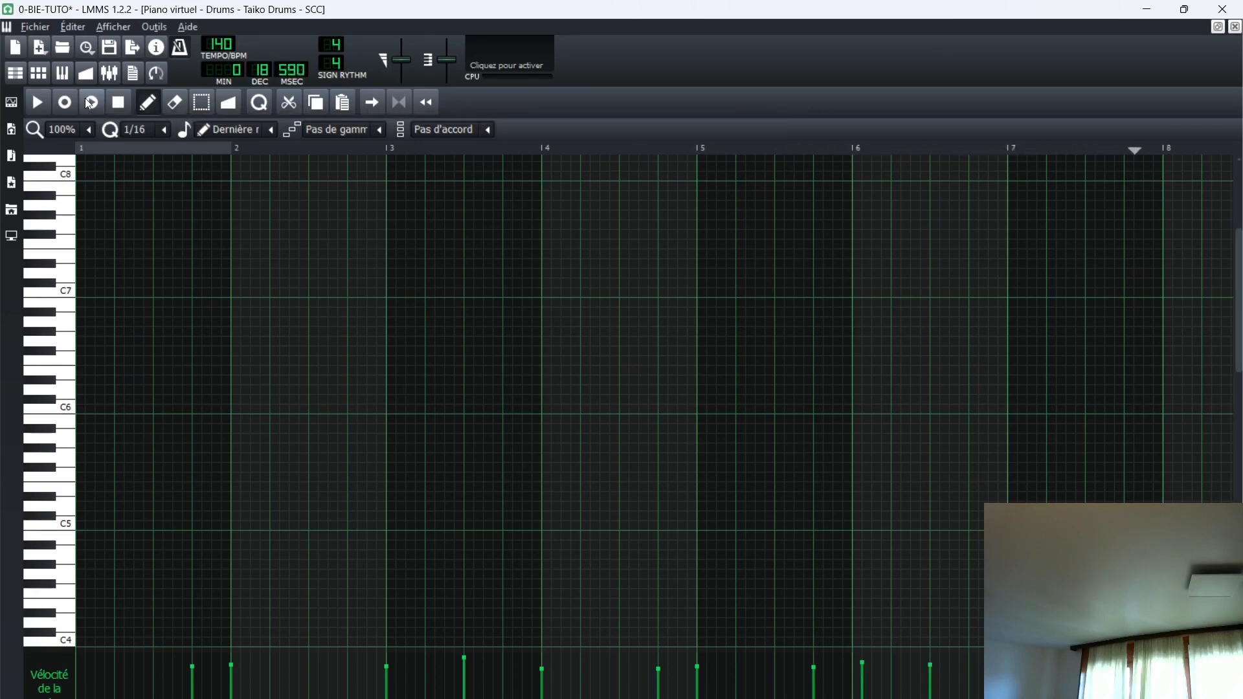
key("space")
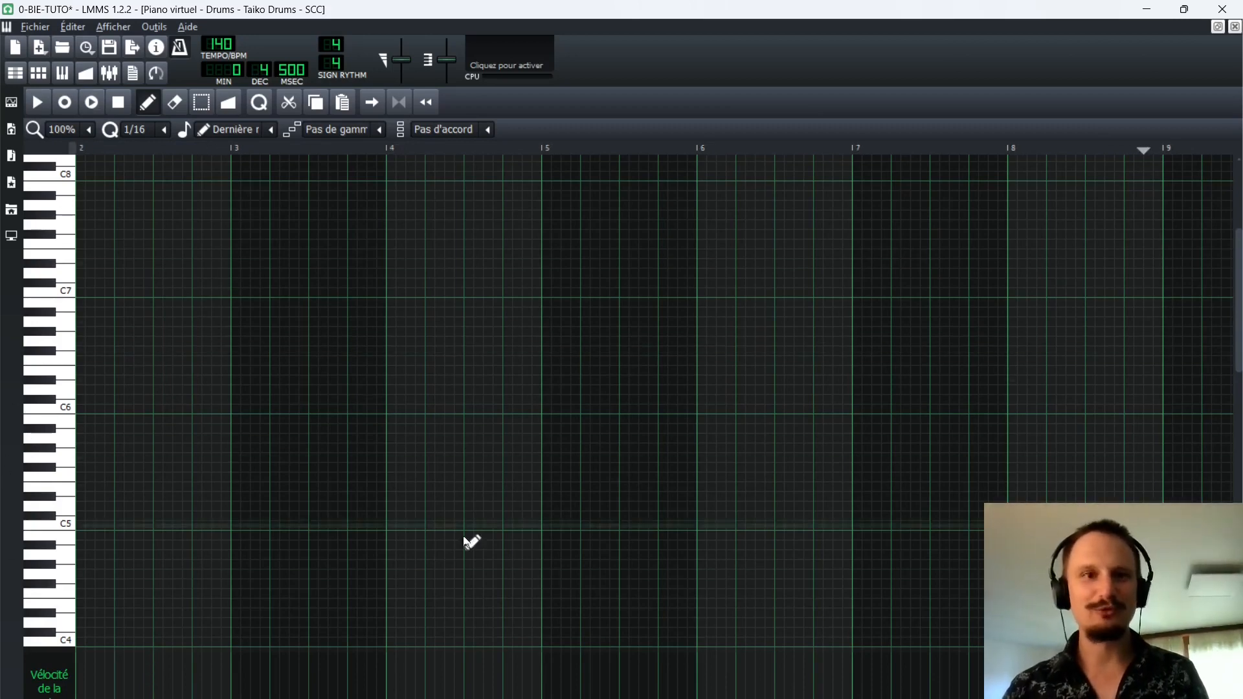
scroll(541, 401, "left", 10)
left_click_drag(130, 150, 56, 148)
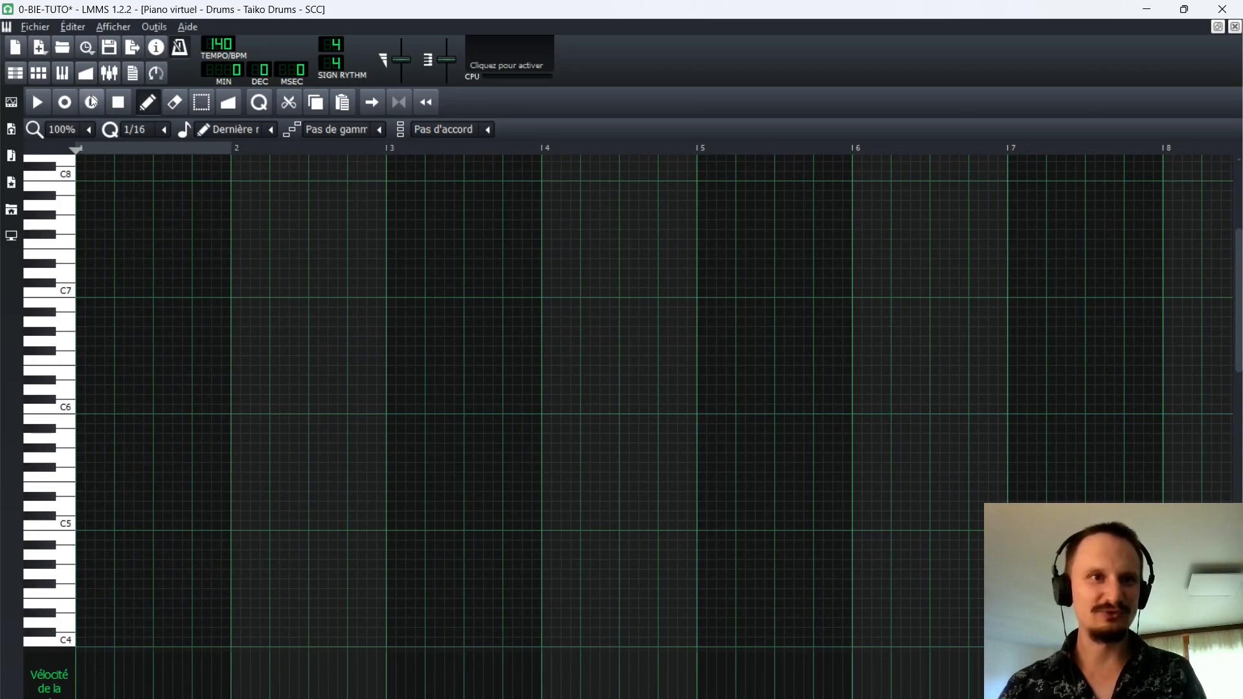
left_click(1235, 27)
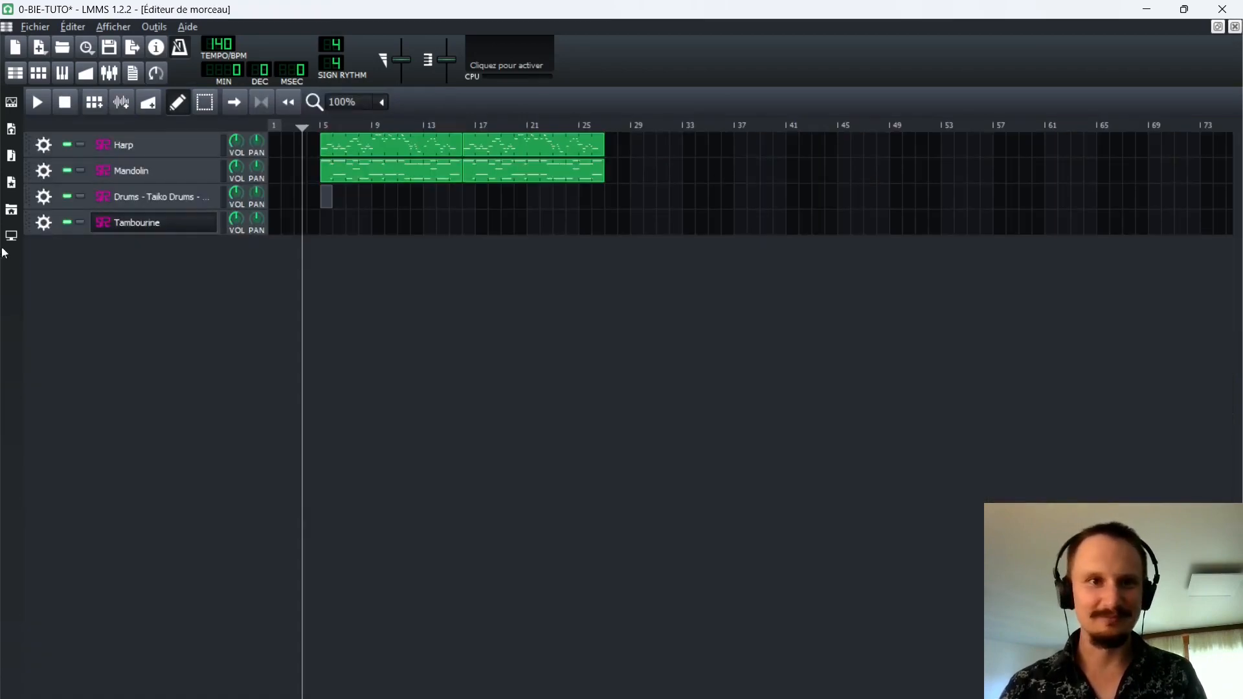
Record a drum part of about ten bars into the Taiko Drums pattern at bar 5 while the song plays, and review the notes.
double_click(330, 202)
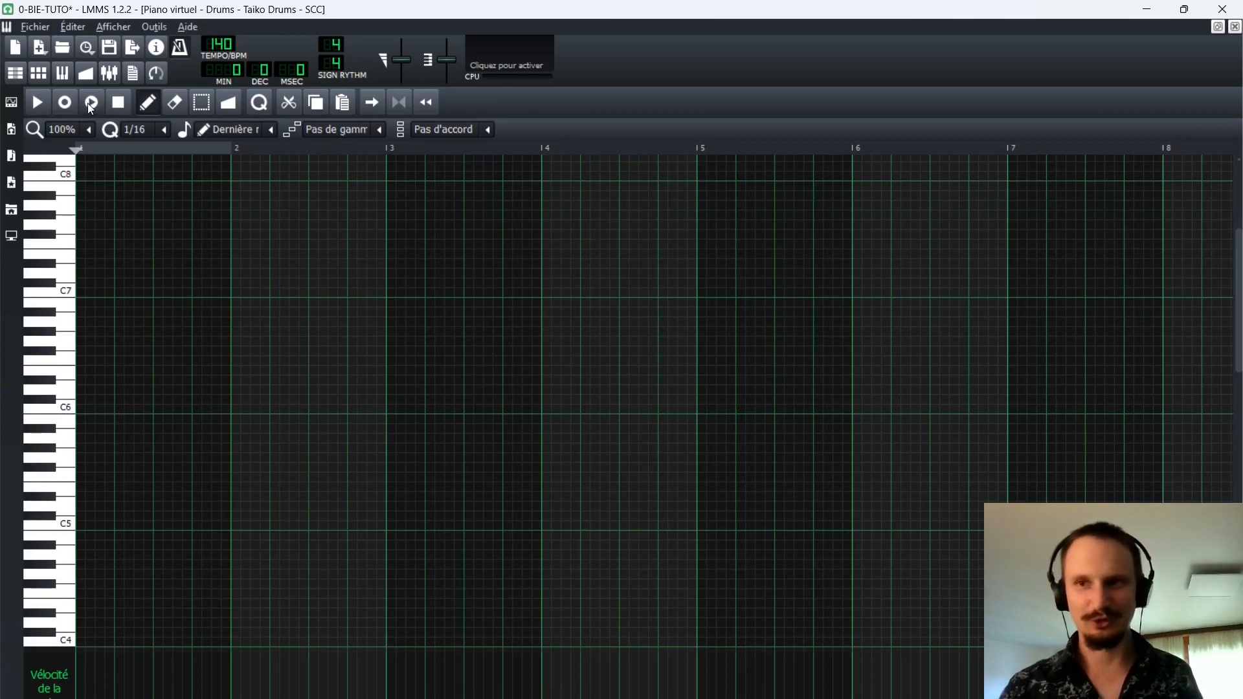
left_click(90, 103)
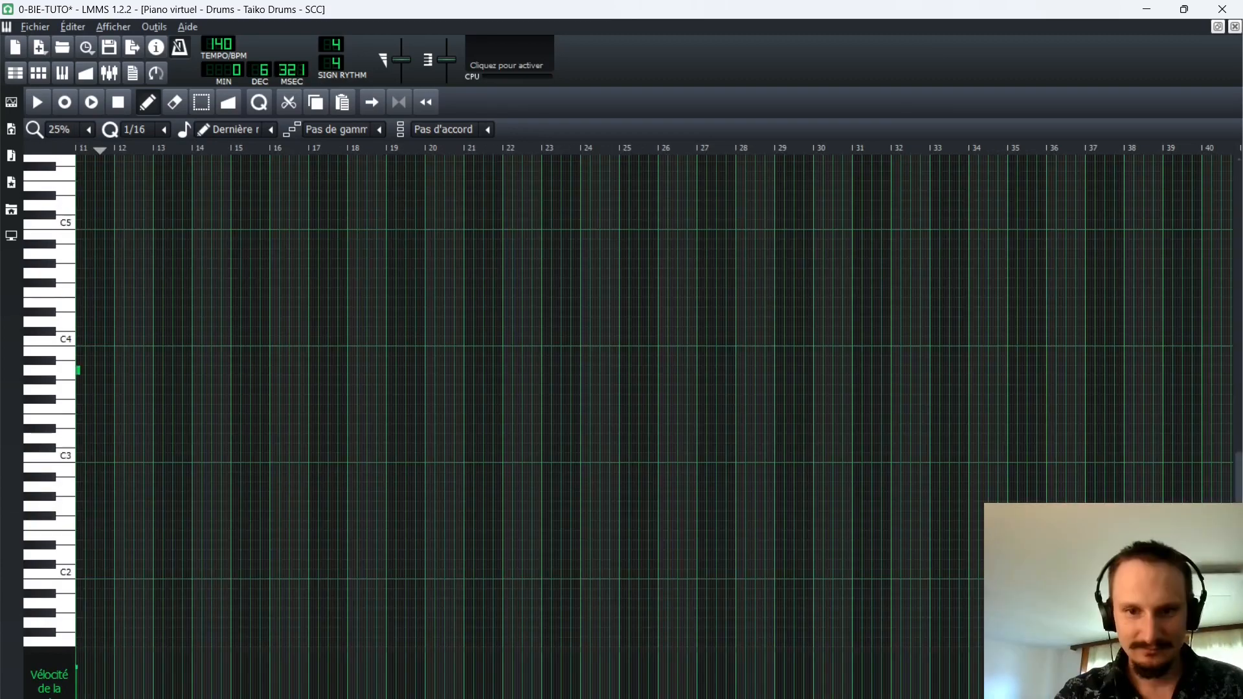
left_click_drag(402, 698, 107, 698)
scroll(157, 516, "up", 1)
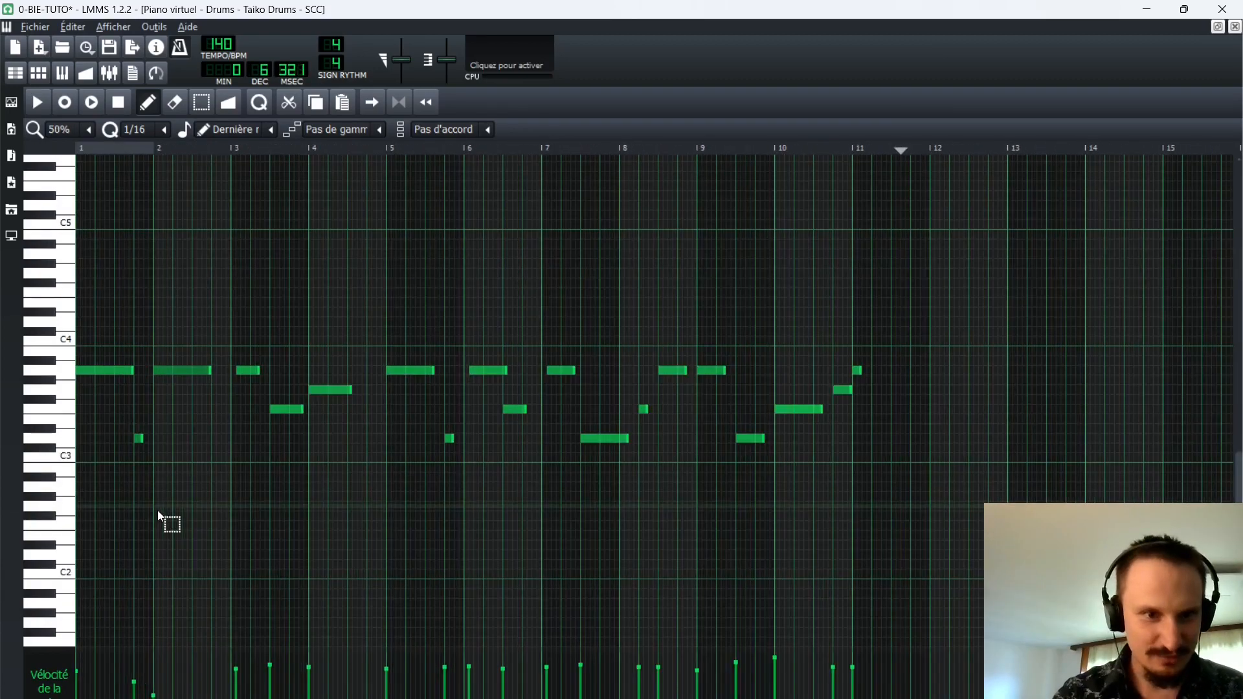
scroll(159, 516, "up", 1)
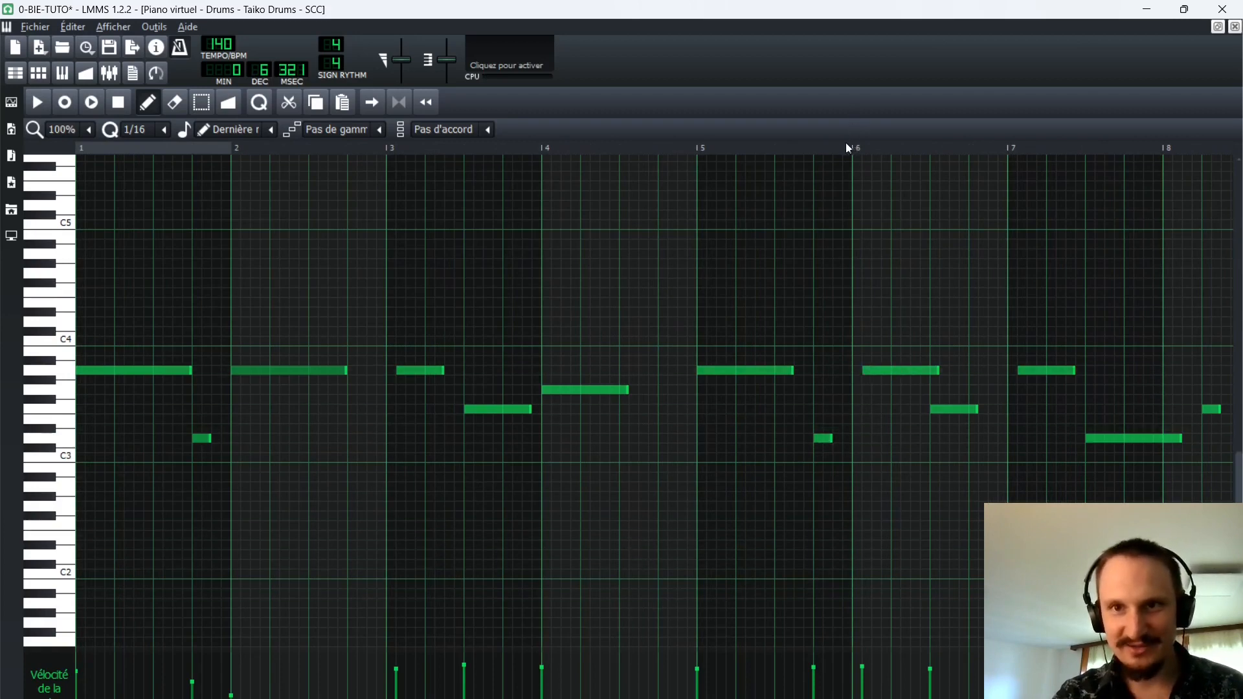
Play back the recorded drum notes from about bar 5 of the pattern to check their timing.
left_click(690, 145)
key("space")
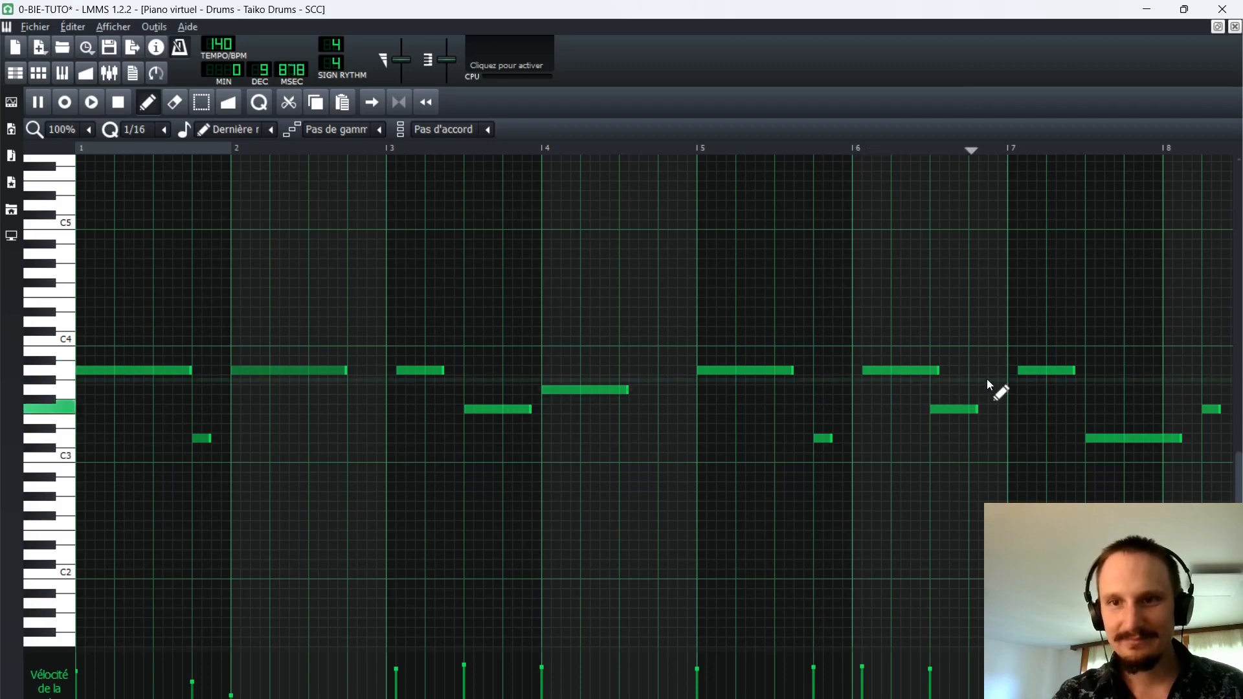
key("space")
scroll(431, 400, "down", 1)
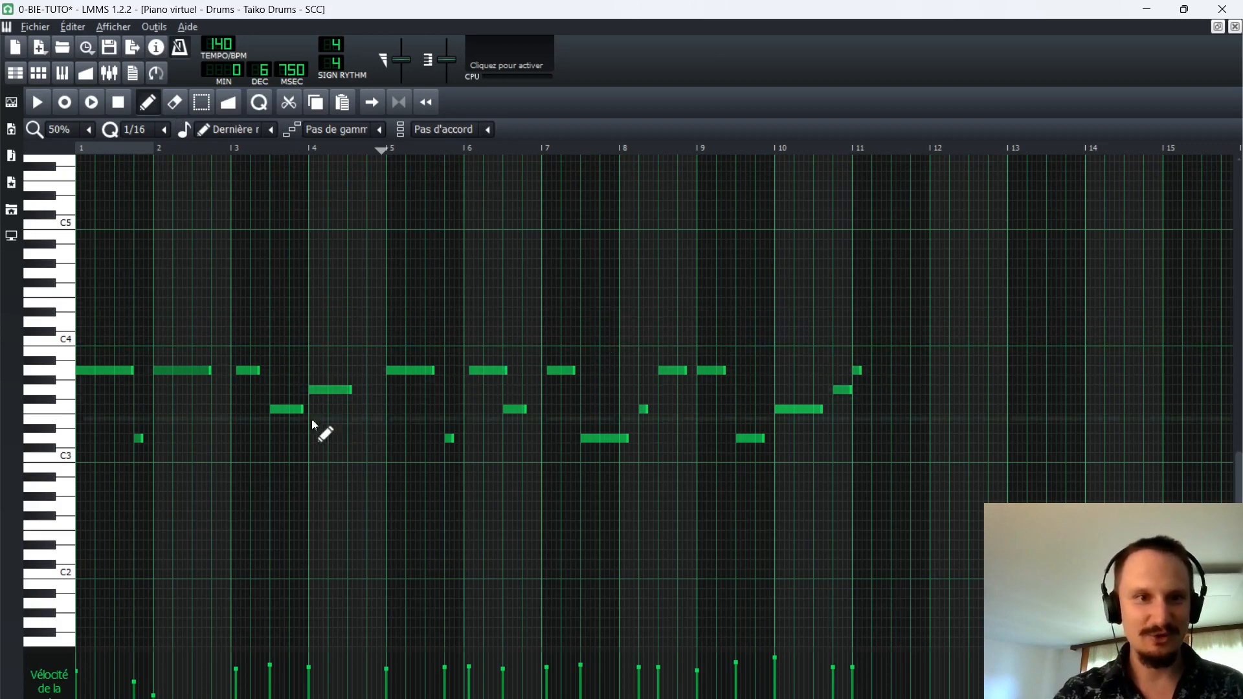
Set the quantization to 1/4 and quantize all recorded notes in the Taiko Drums pattern.
left_click(165, 130)
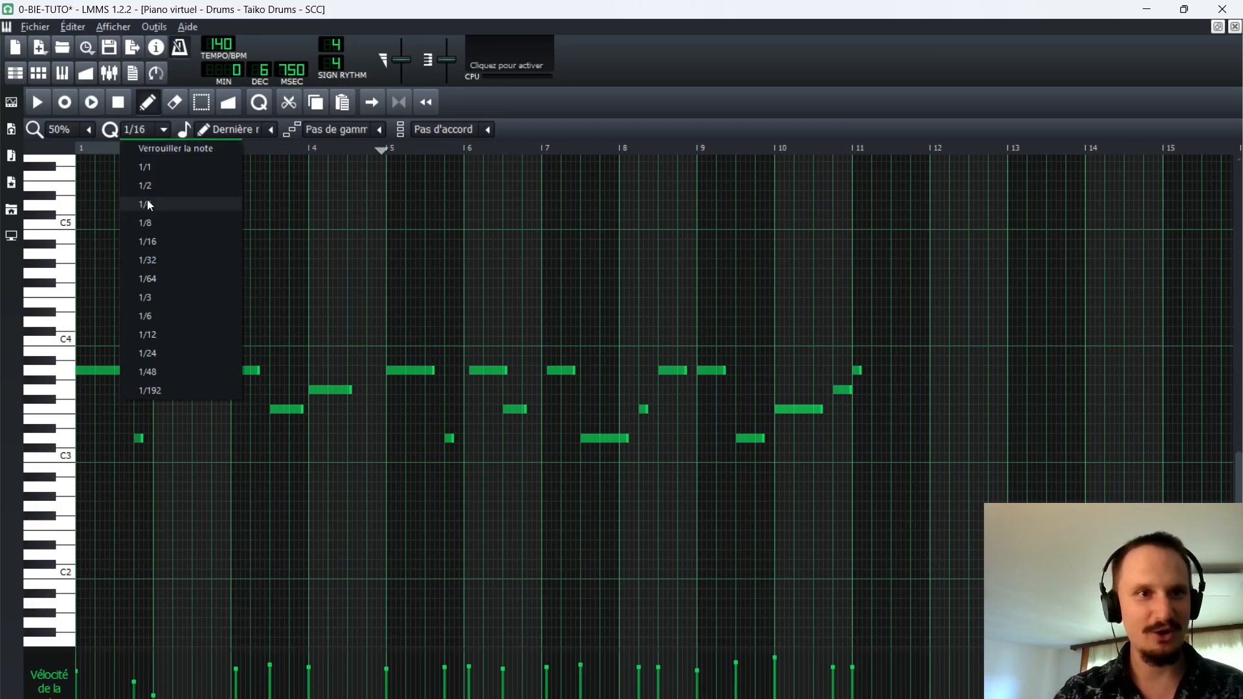
left_click(146, 199)
scroll(217, 346, "up", 1)
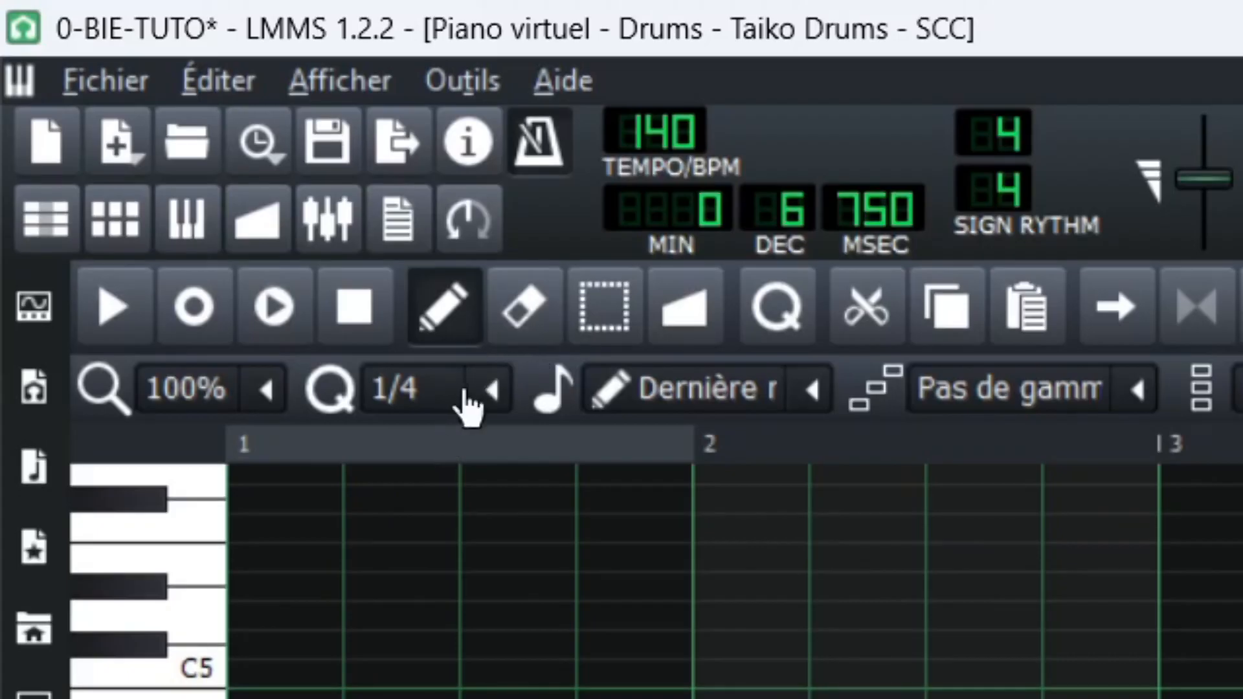
left_click(157, 130)
left_click(158, 130)
scroll(158, 129, "down", 2)
left_click(481, 390)
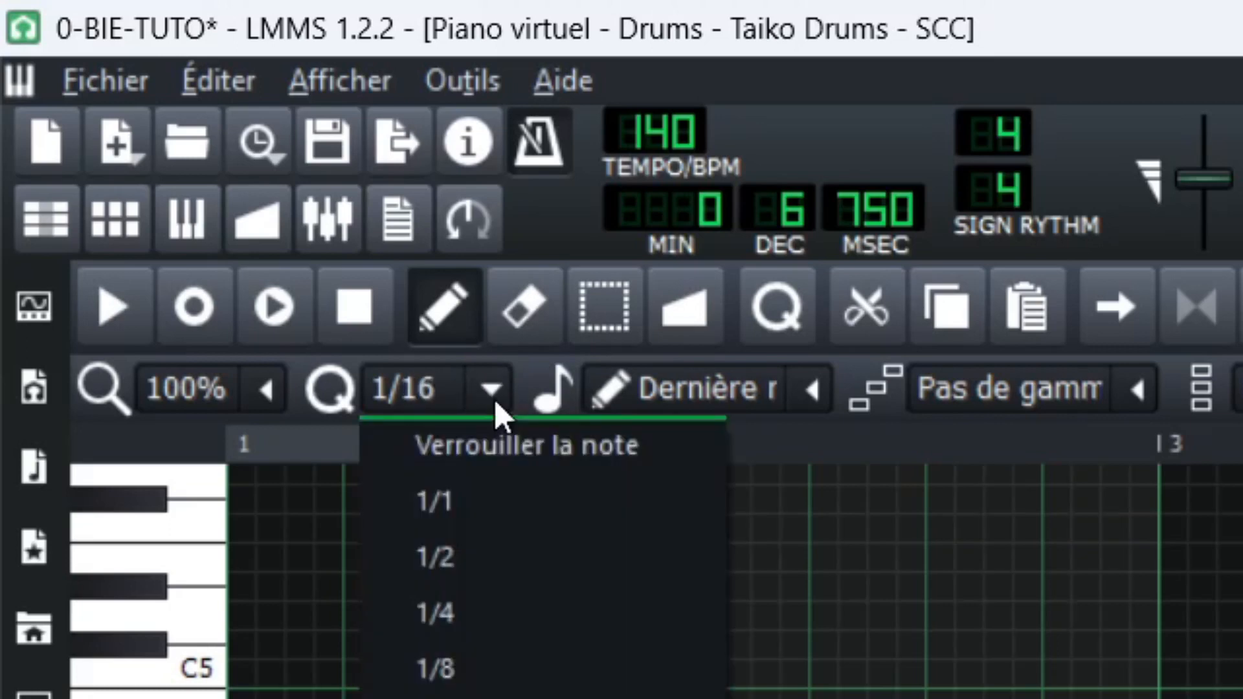
left_click(462, 627)
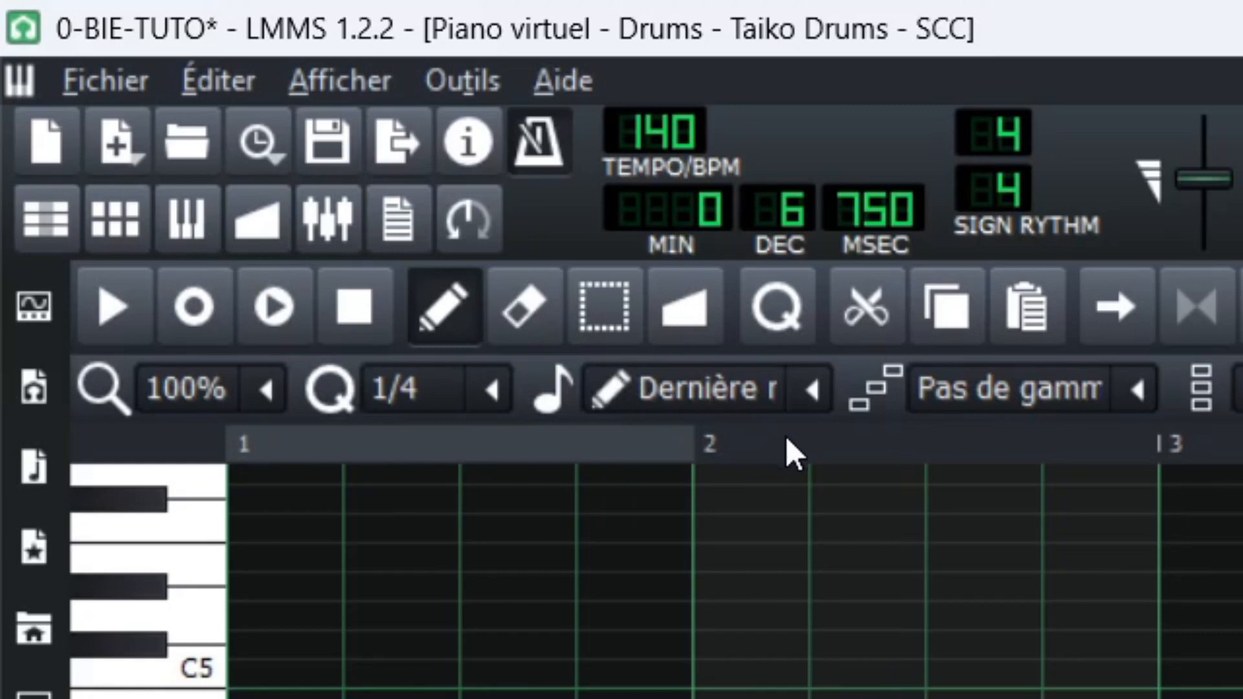
scroll(1097, 628, "down", 1)
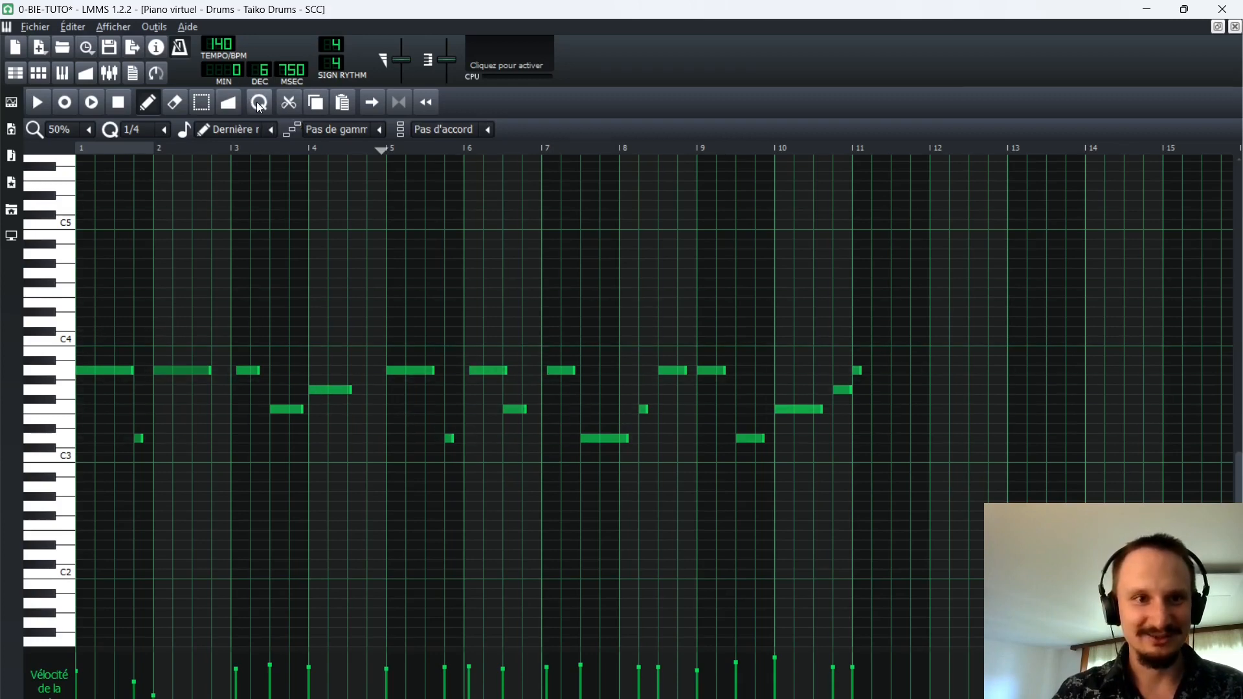
left_click(259, 106)
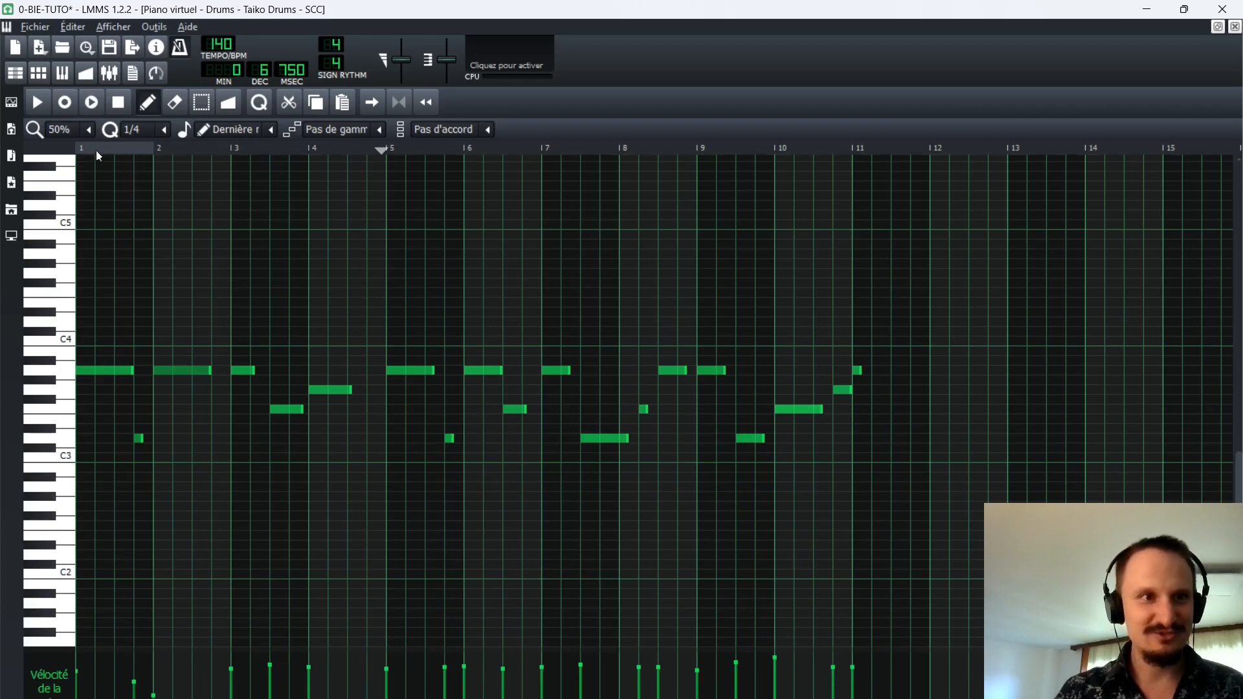
Play the drum pattern from its start and raise the velocity of the weak note at bar 2 to its neighbours' level.
key("space")
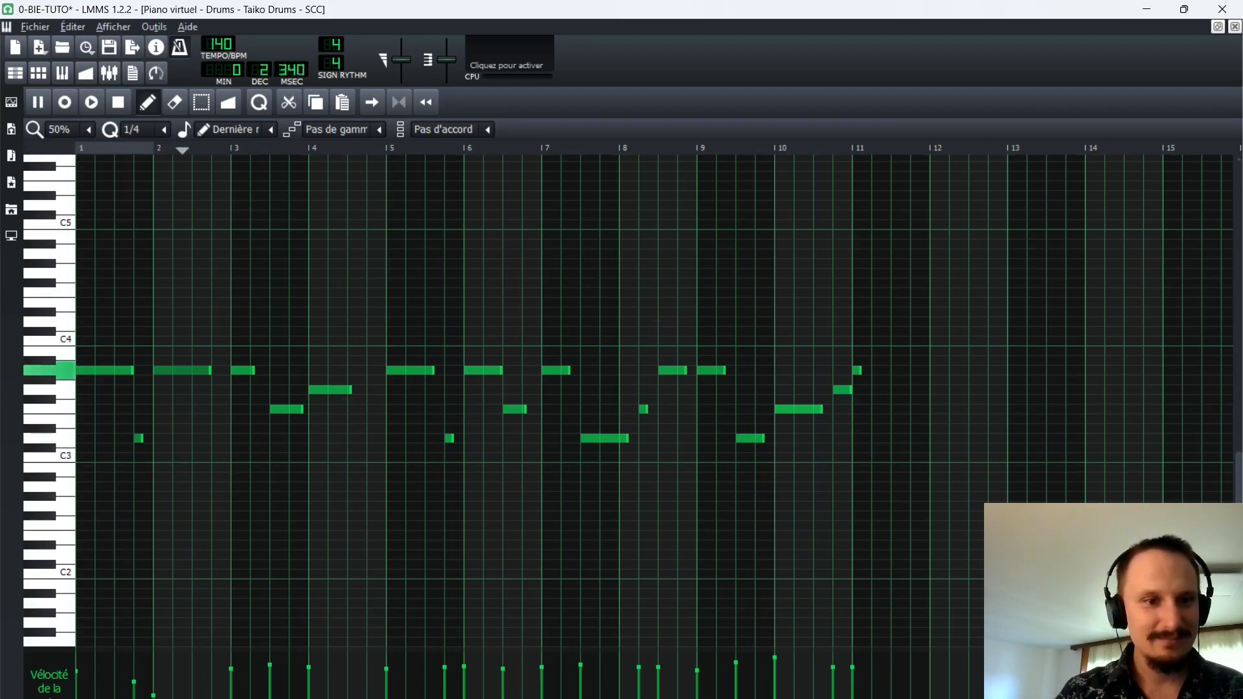
key("space")
left_click_drag(155, 695, 154, 663)
double_click(153, 662)
left_click(676, 395)
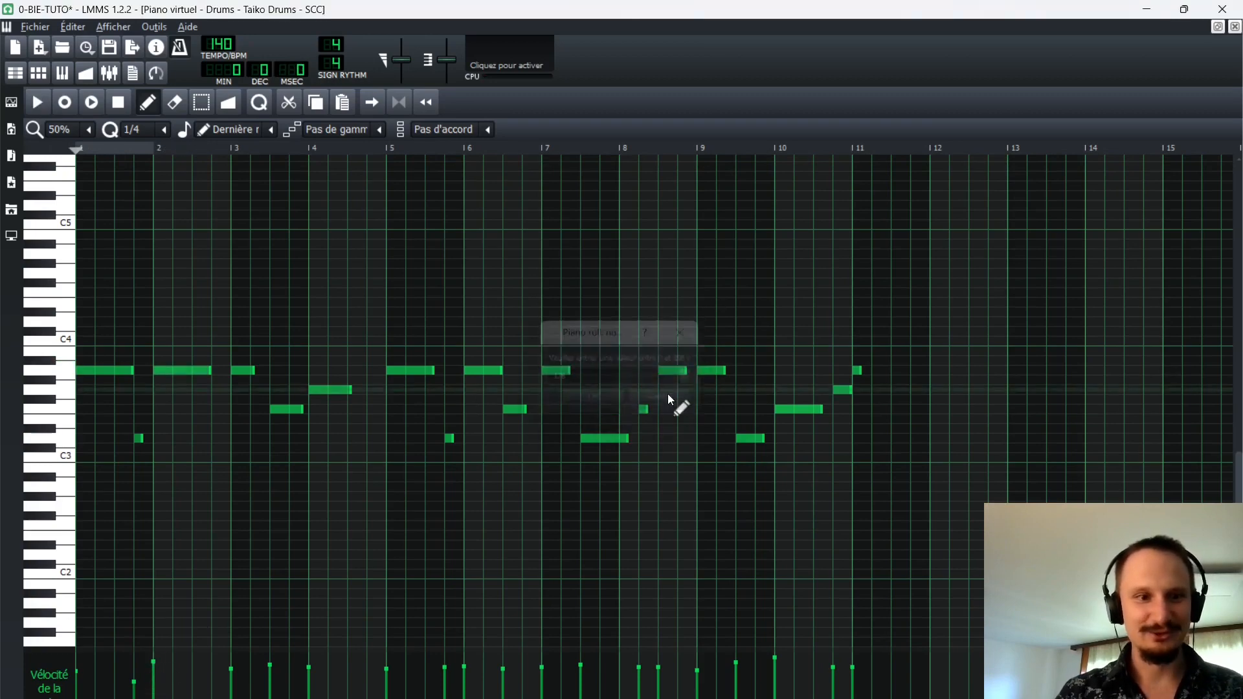
Open the first Harp pattern and vary the note velocities in bars 1 and 2, raising main beats and lowering quick passing notes.
left_click(1234, 26)
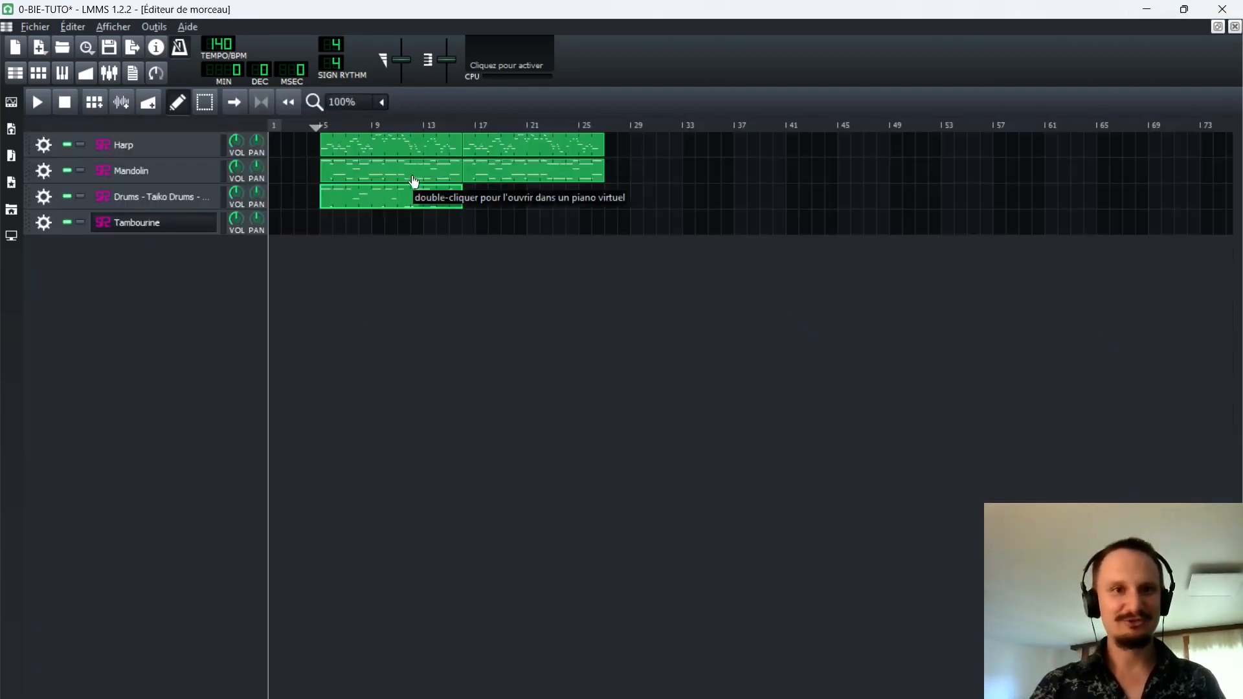
double_click(383, 141)
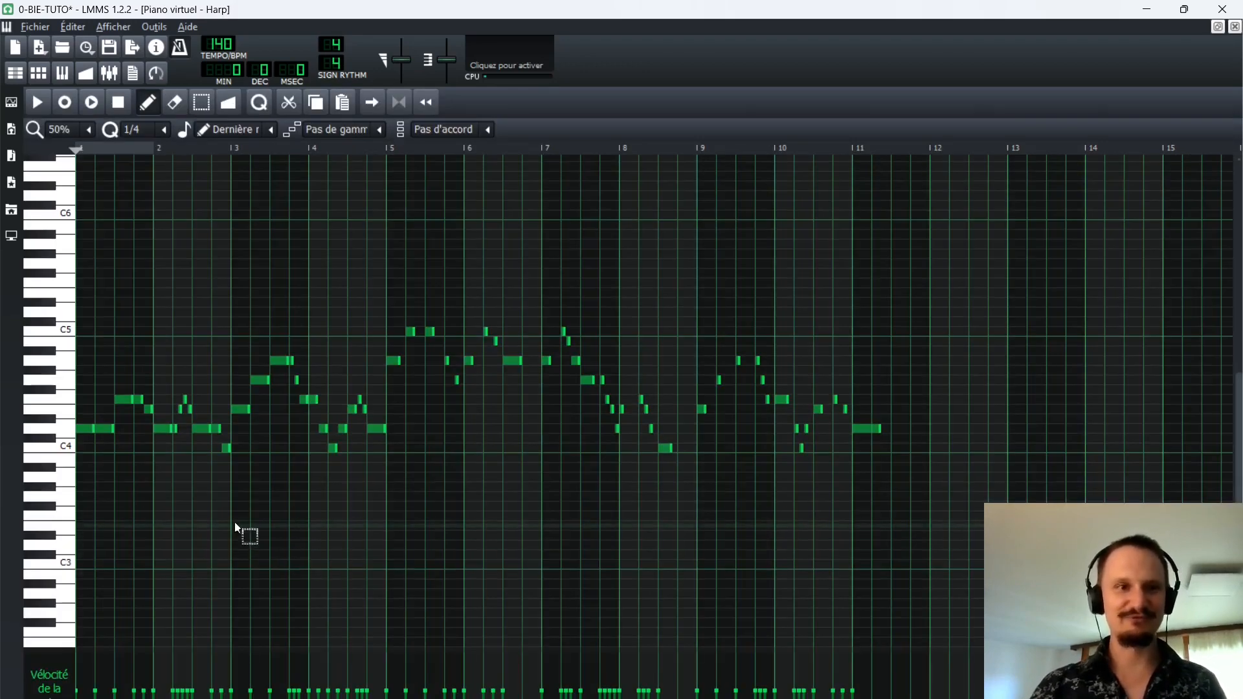
scroll(240, 528, "up", 2)
scroll(226, 518, "down", 1)
scroll(211, 507, "up", 1)
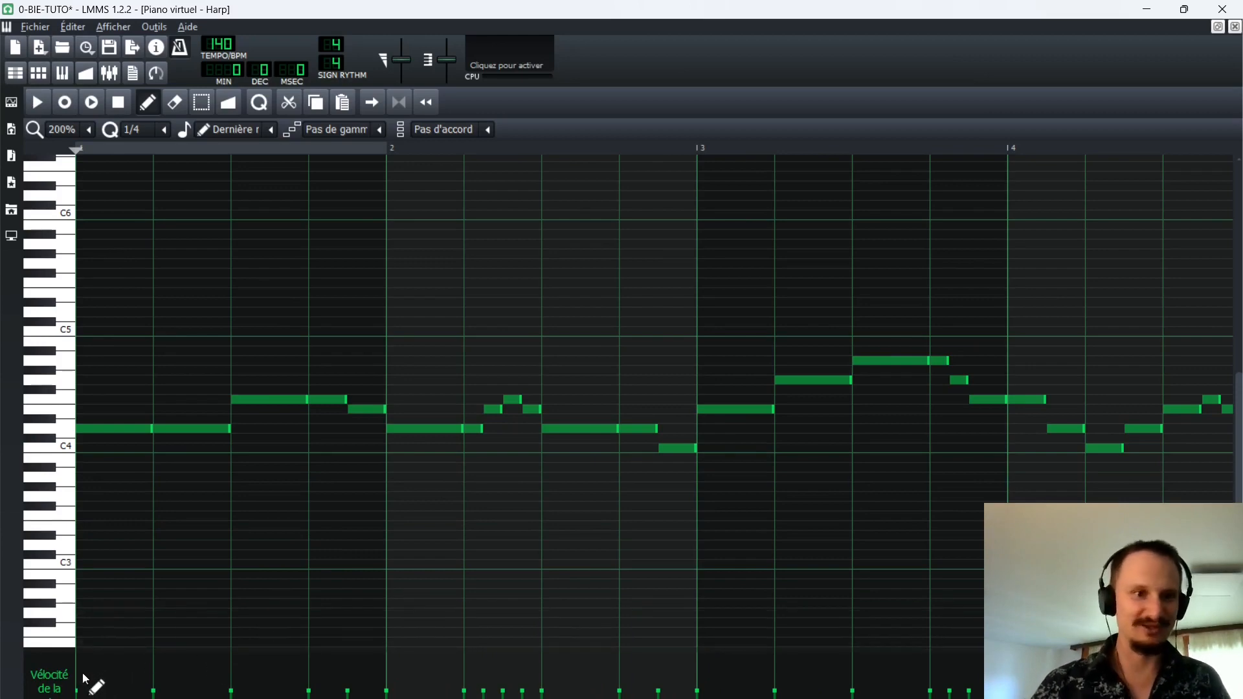
left_click(232, 673)
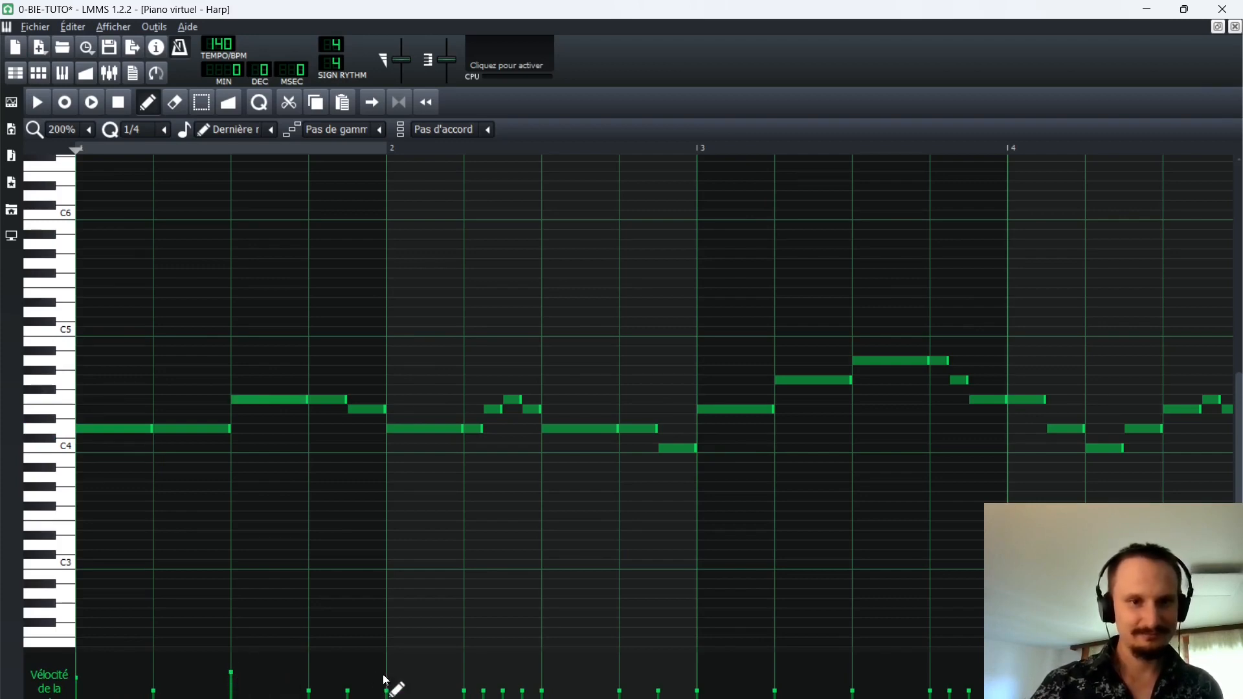
left_click(308, 683)
left_click(387, 681)
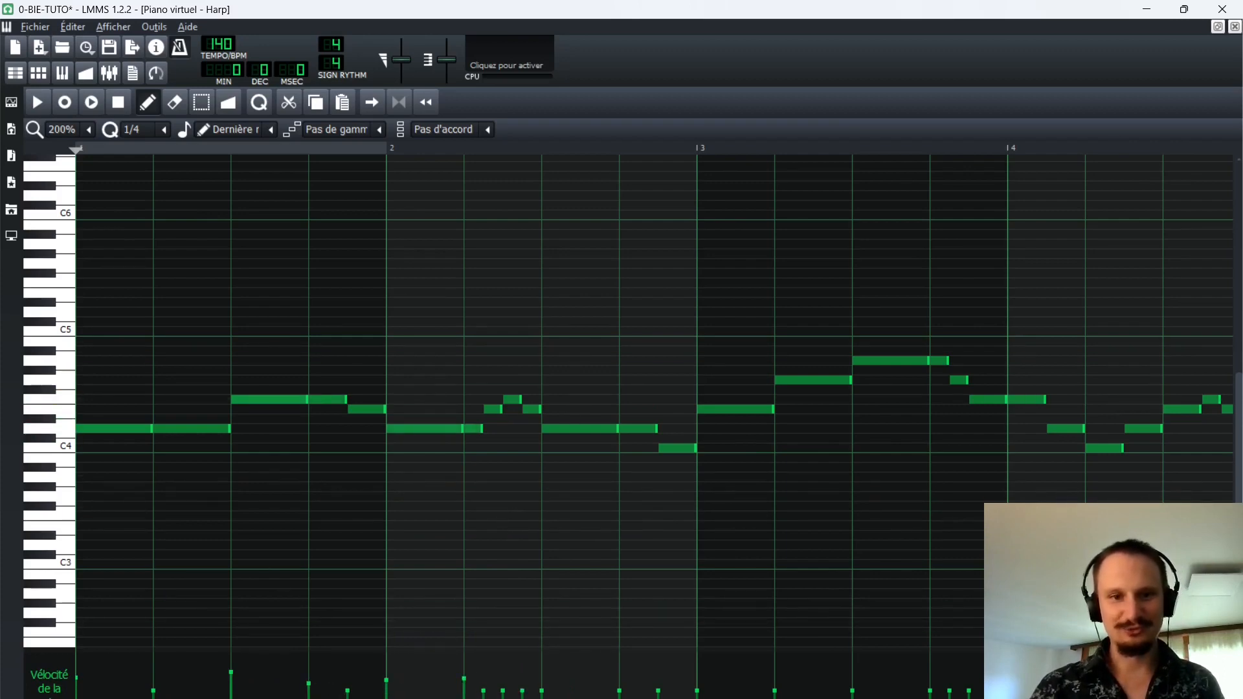
left_click(483, 695)
left_click(522, 694)
left_click_drag(542, 684, 542, 687)
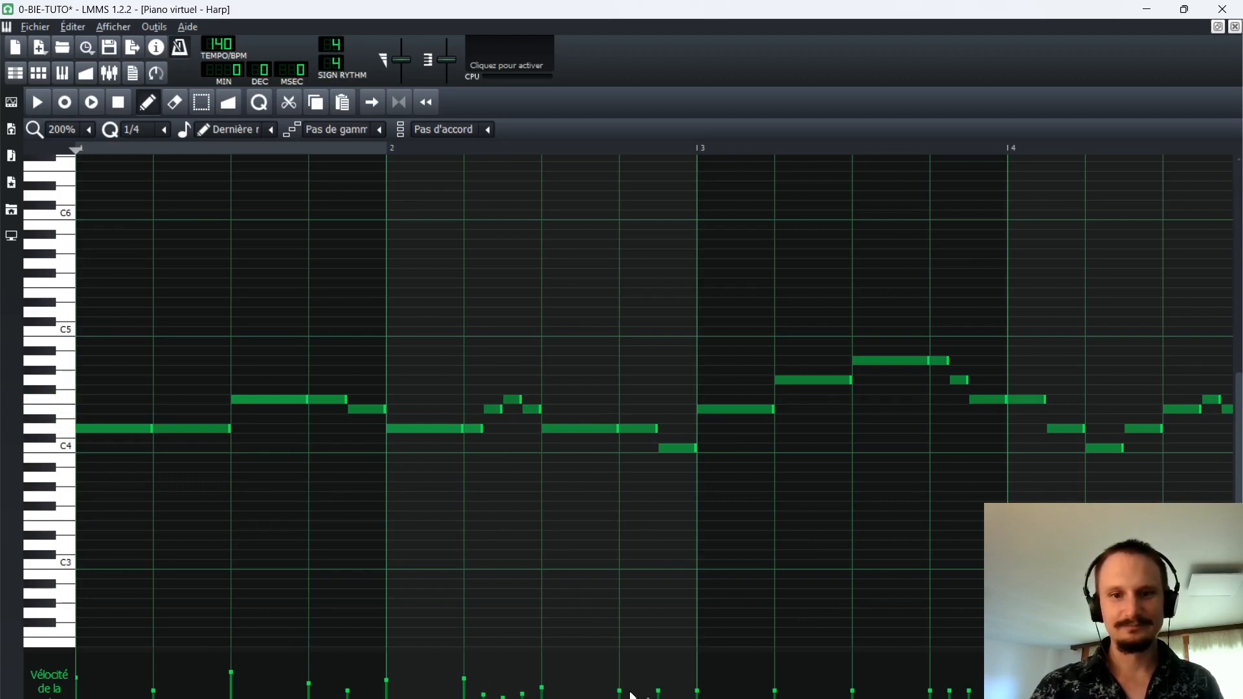
Vary the velocities of the Harp notes in bars 3 and 4, accenting the notes on the main beats.
left_click(697, 676)
left_click(853, 674)
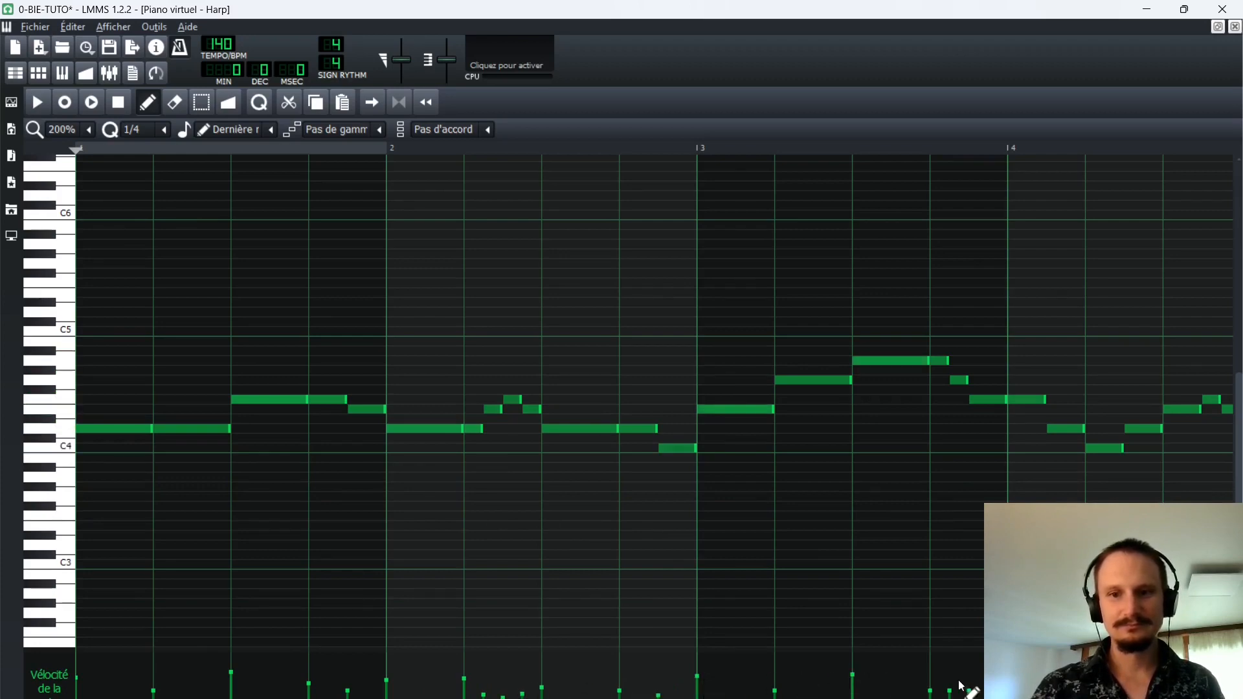
left_click(930, 677)
left_click(969, 686)
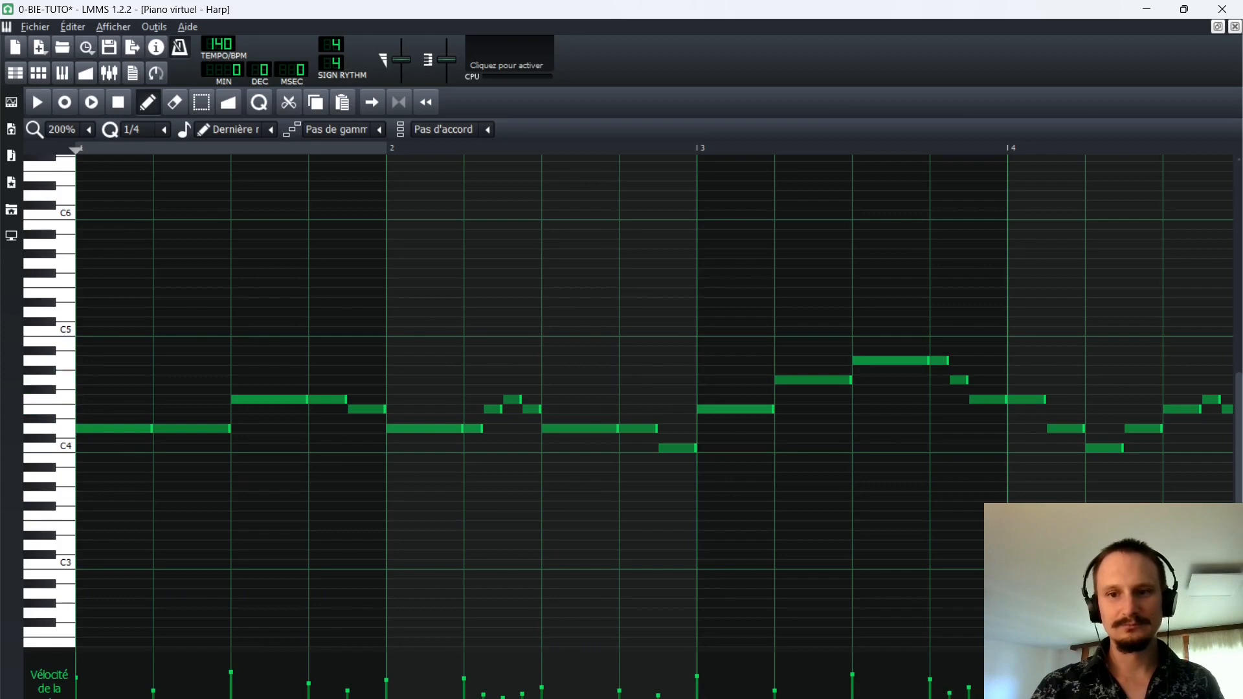
left_click(1086, 686)
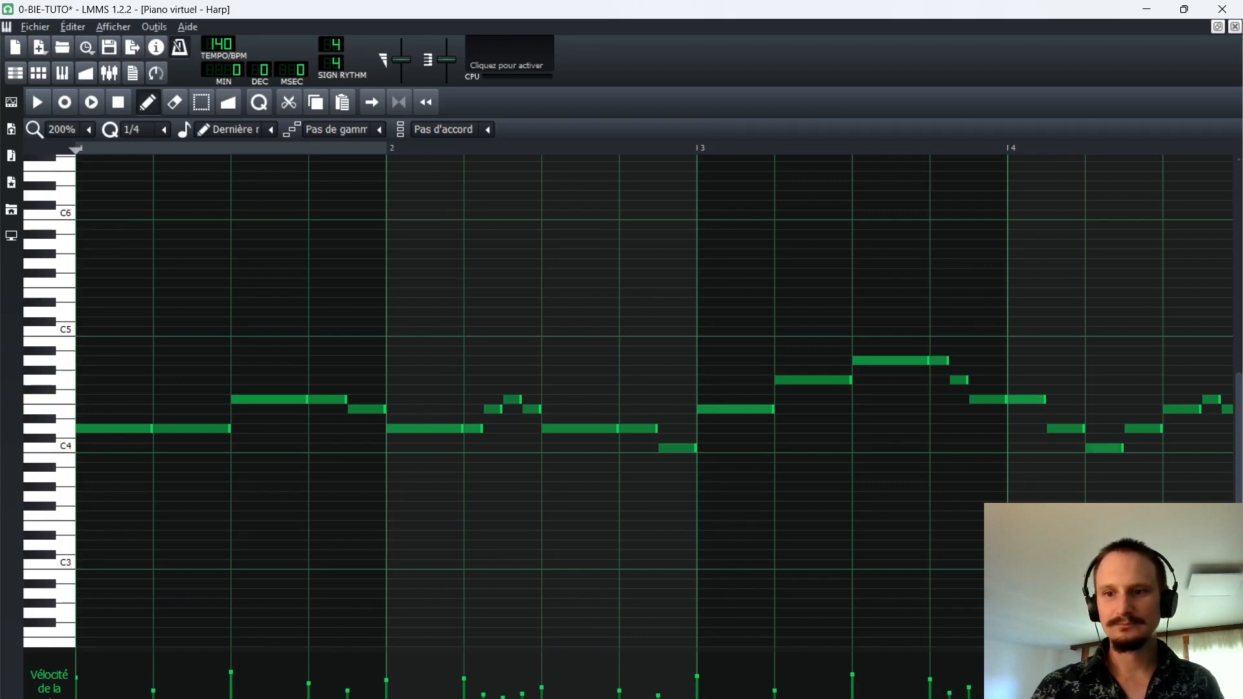
left_click(1163, 686)
mouse_move(524, 697)
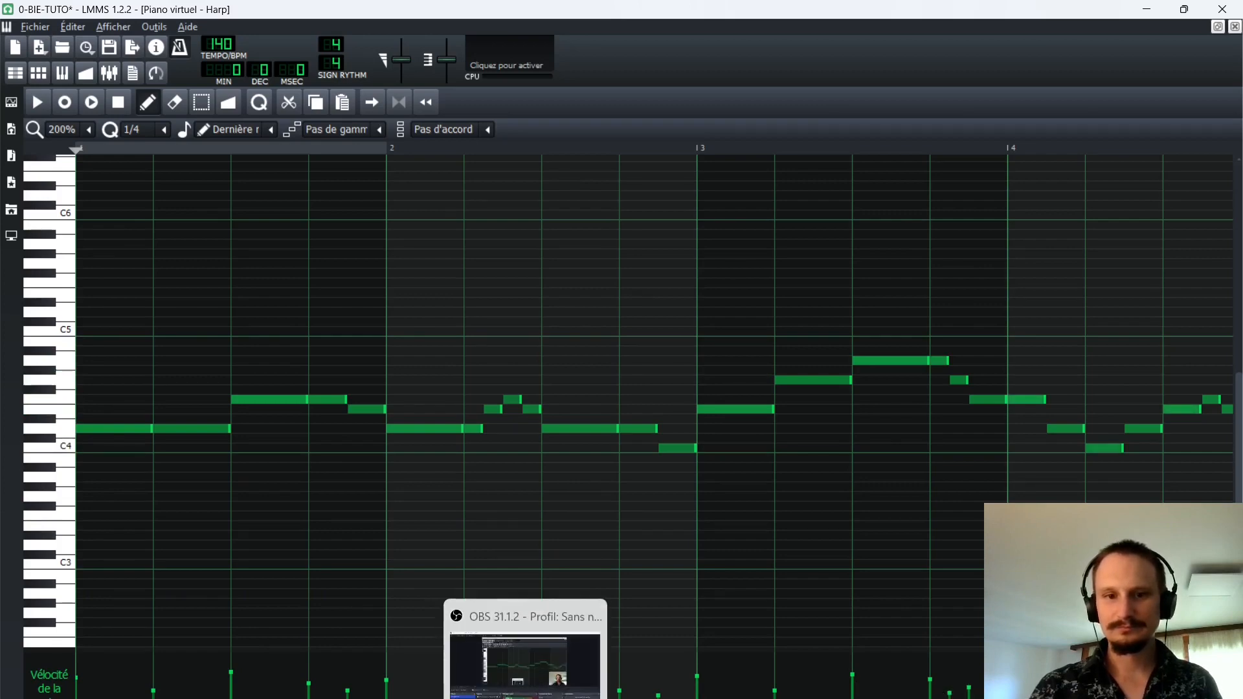
left_click_drag(518, 698, 634, 698)
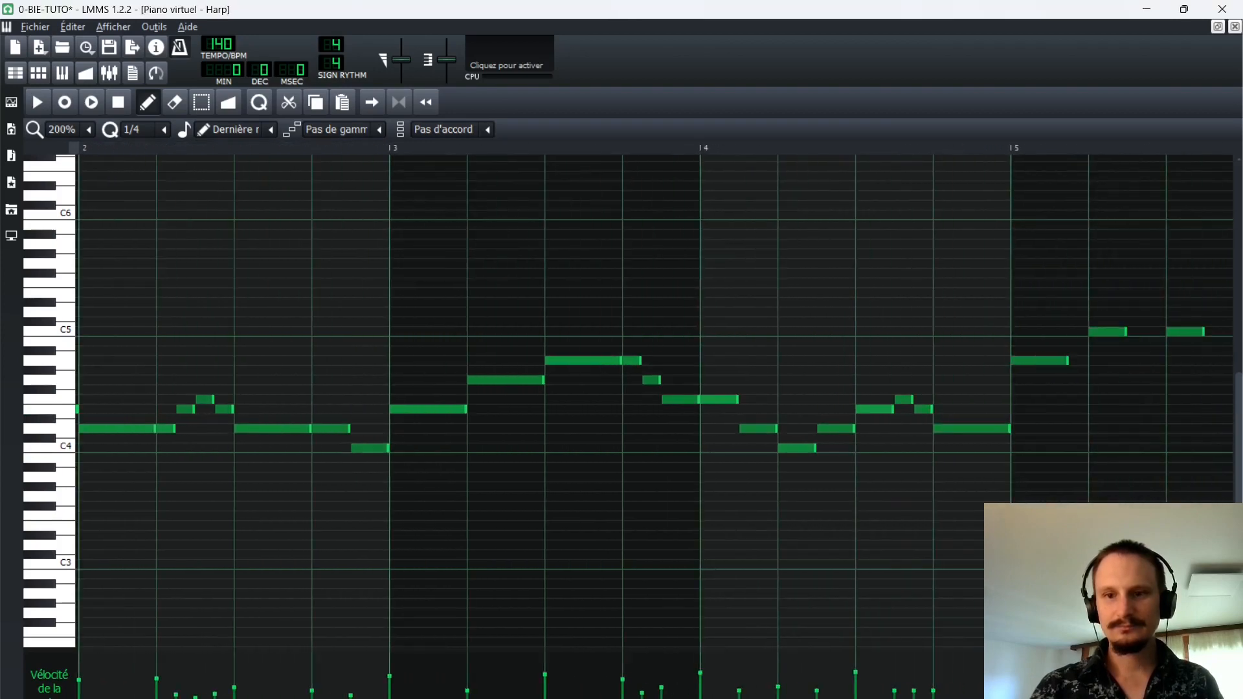
Play back the Harp pattern from about bar 9 and again from about bar 3 to hear the velocity changes.
scroll(752, 507, "down", 2)
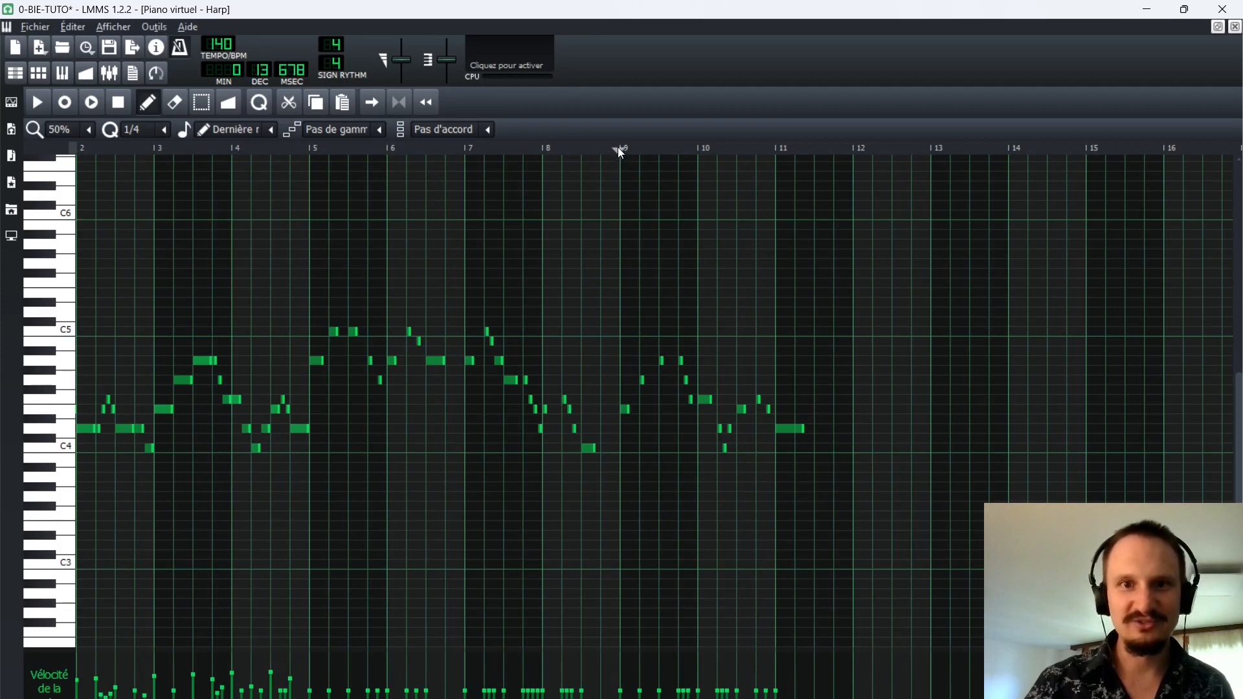
key("space")
key("space")
key("space")
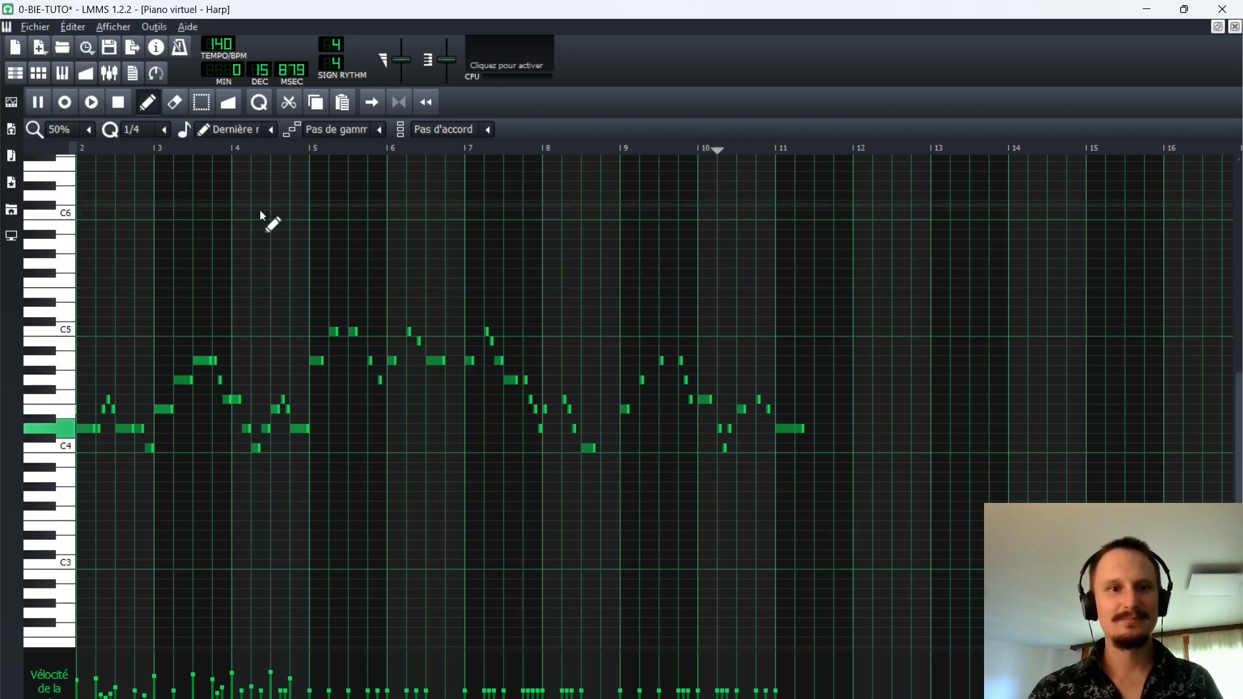
left_click(148, 146)
key("space")
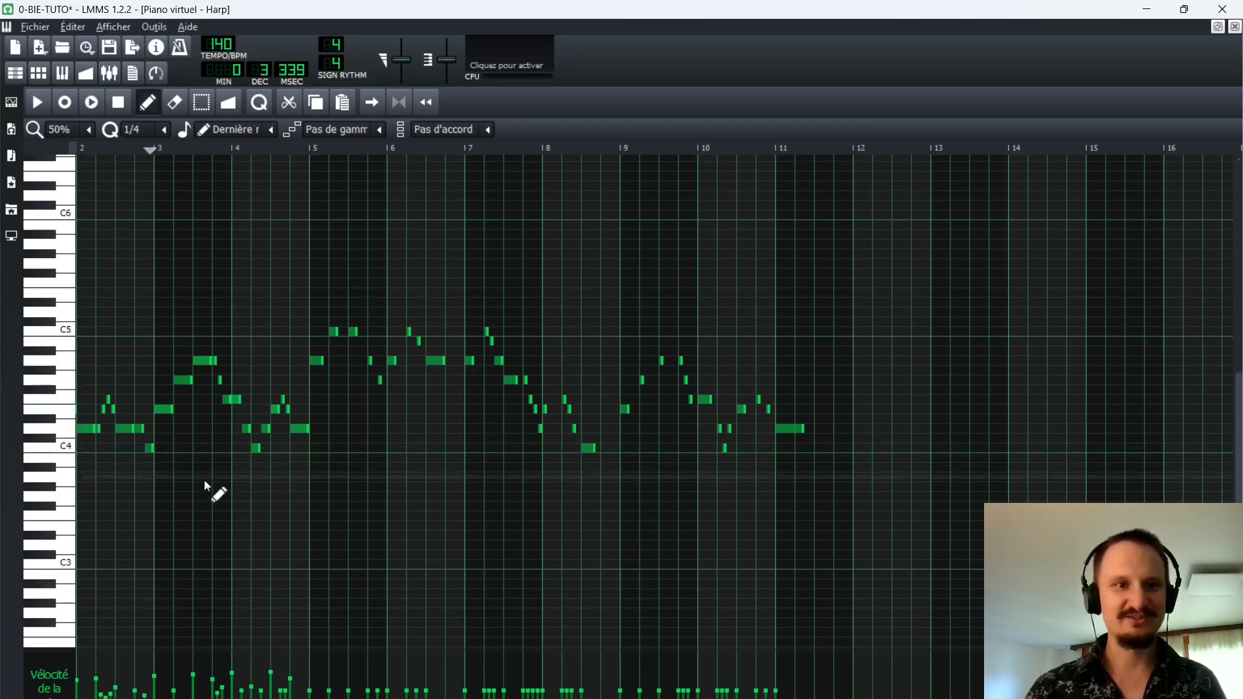
key("space")
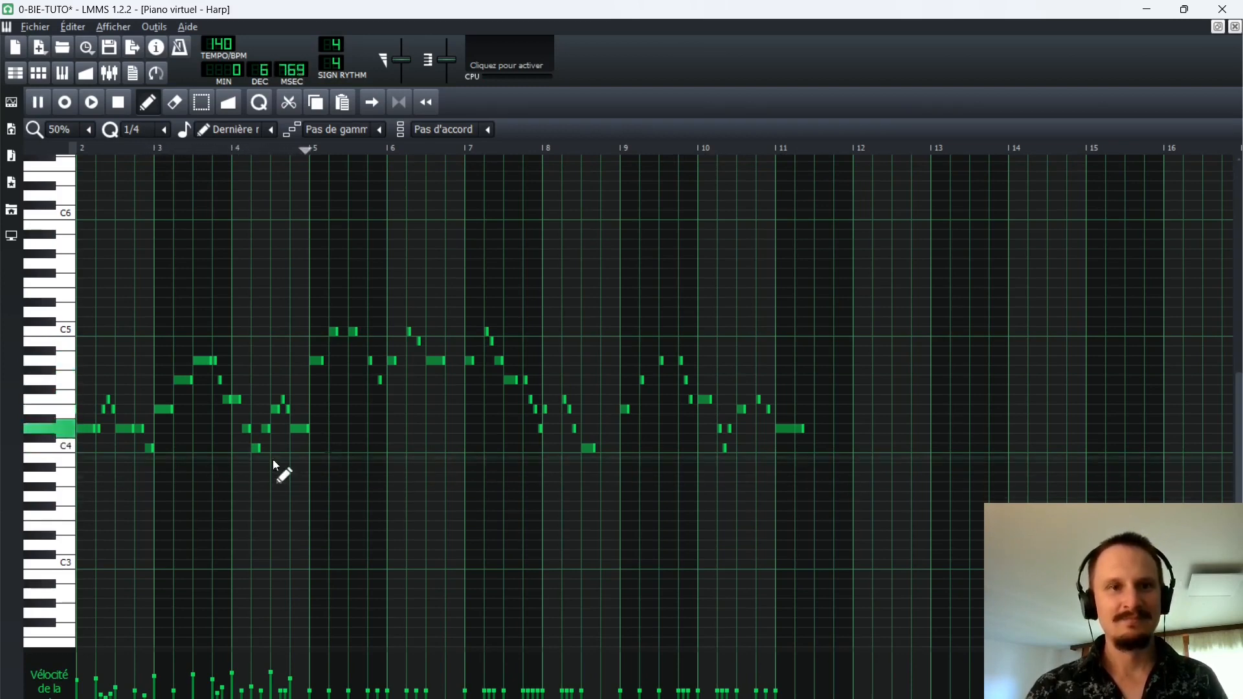
key("space")
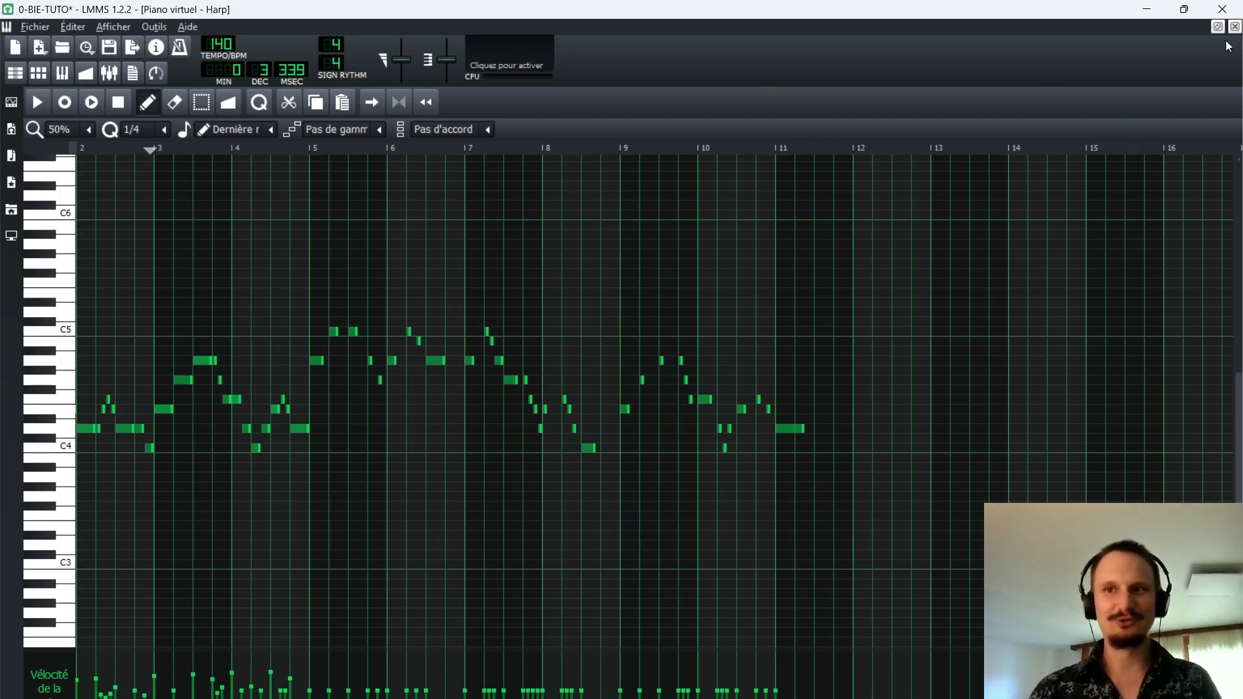
Vary the velocities of the Harp notes from bar 5 onwards, play the result and close the pattern.
scroll(156, 497, "up", 1)
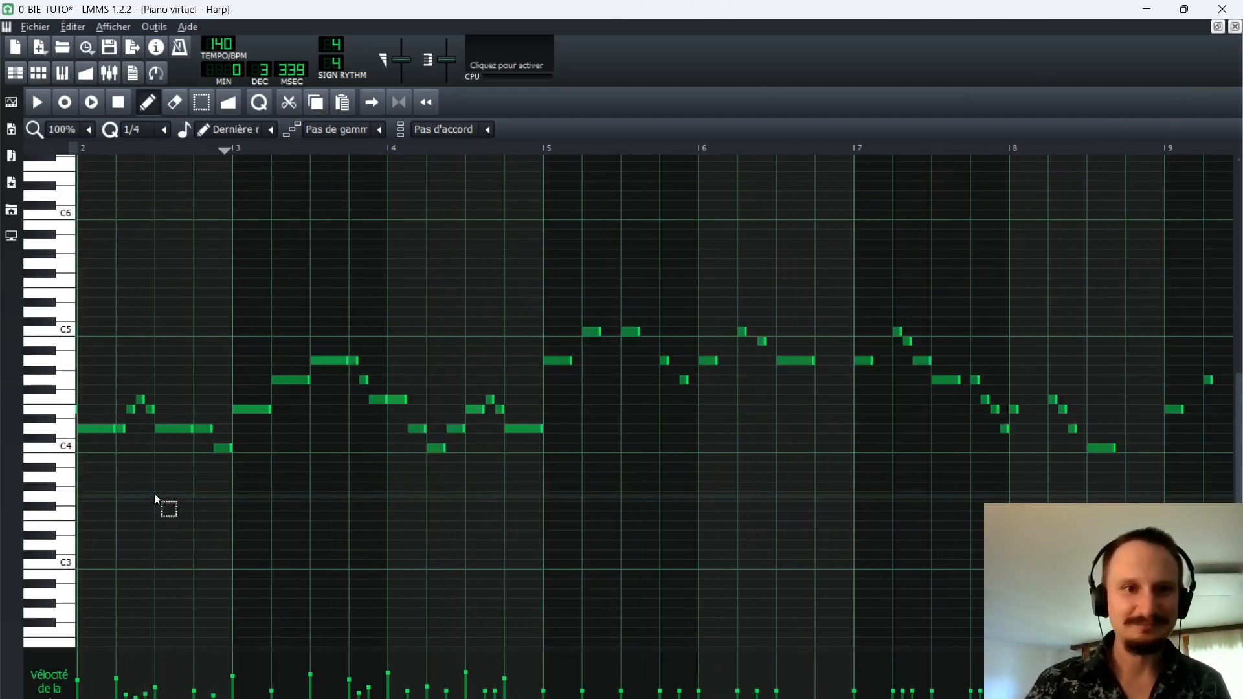
scroll(152, 685, "right", 3)
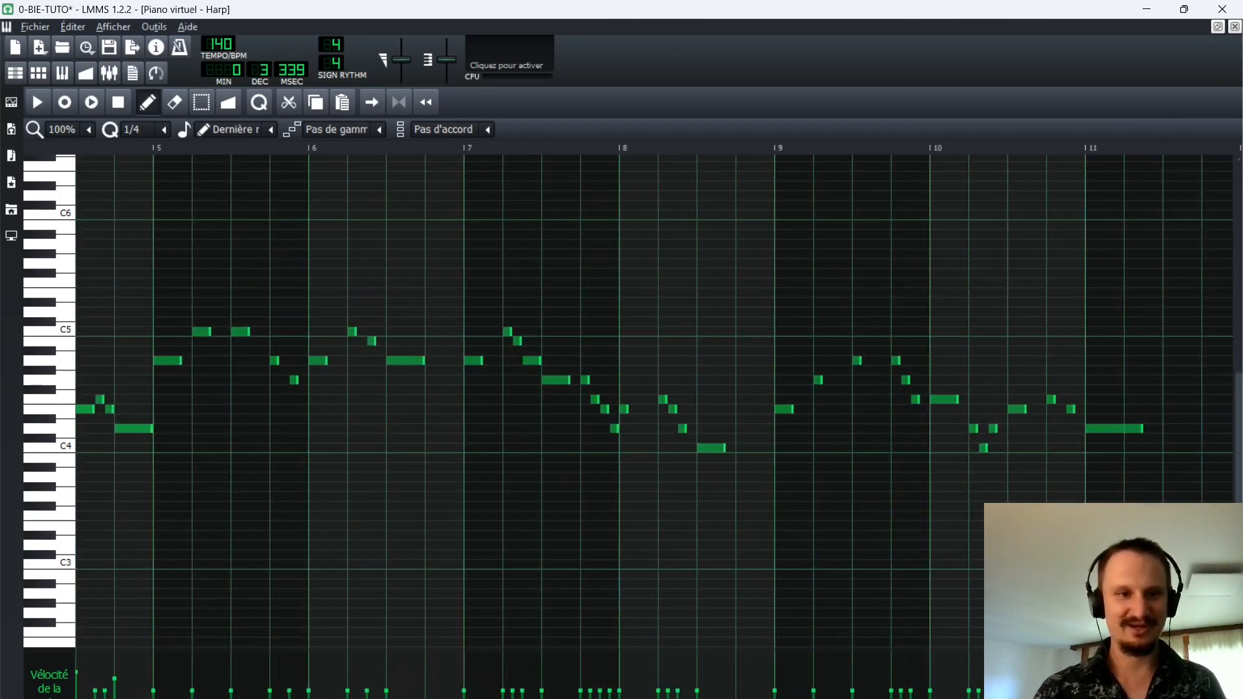
left_click_drag(152, 685, 971, 681)
key("space")
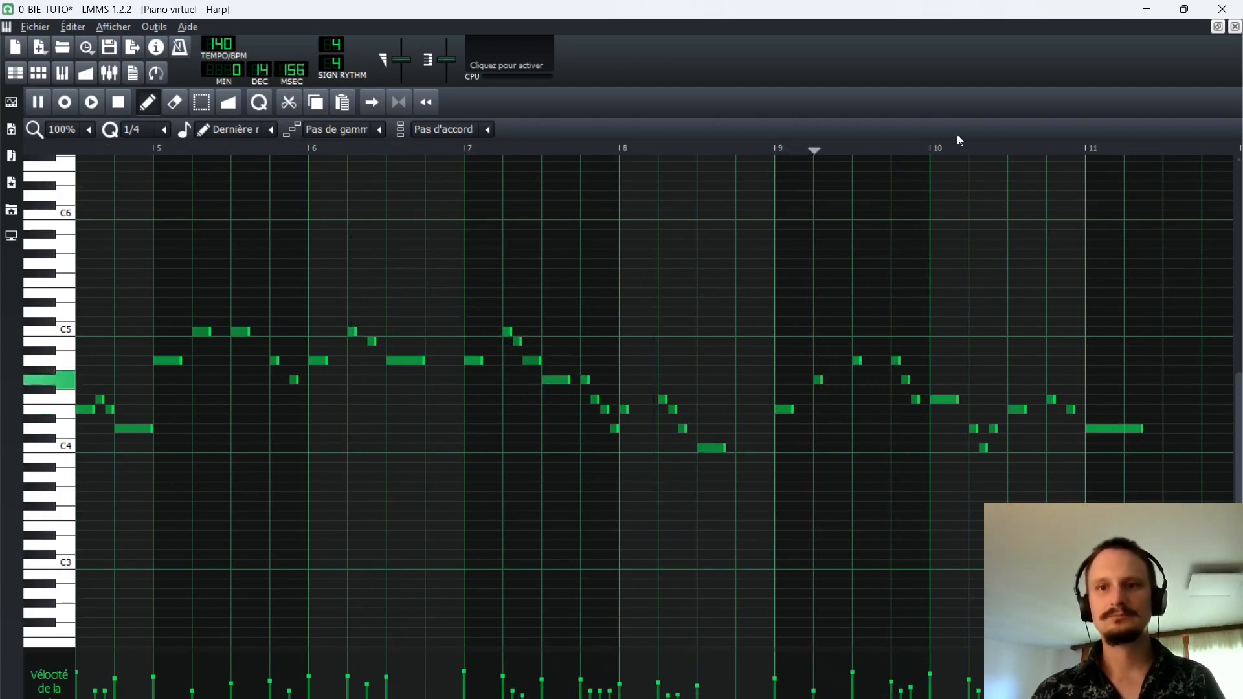
left_click(1234, 27)
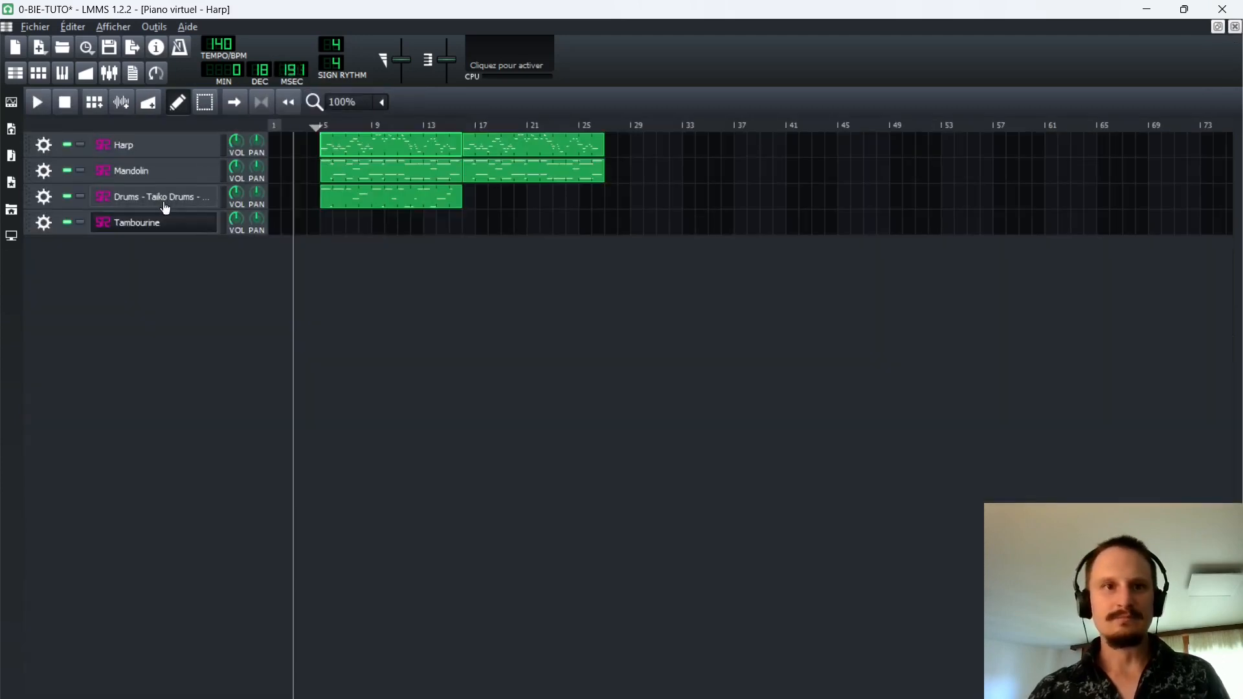
Copy the Taiko Drums pattern to directly after the original, and create an empty Tambourine pattern at bar 5.
left_click(305, 128)
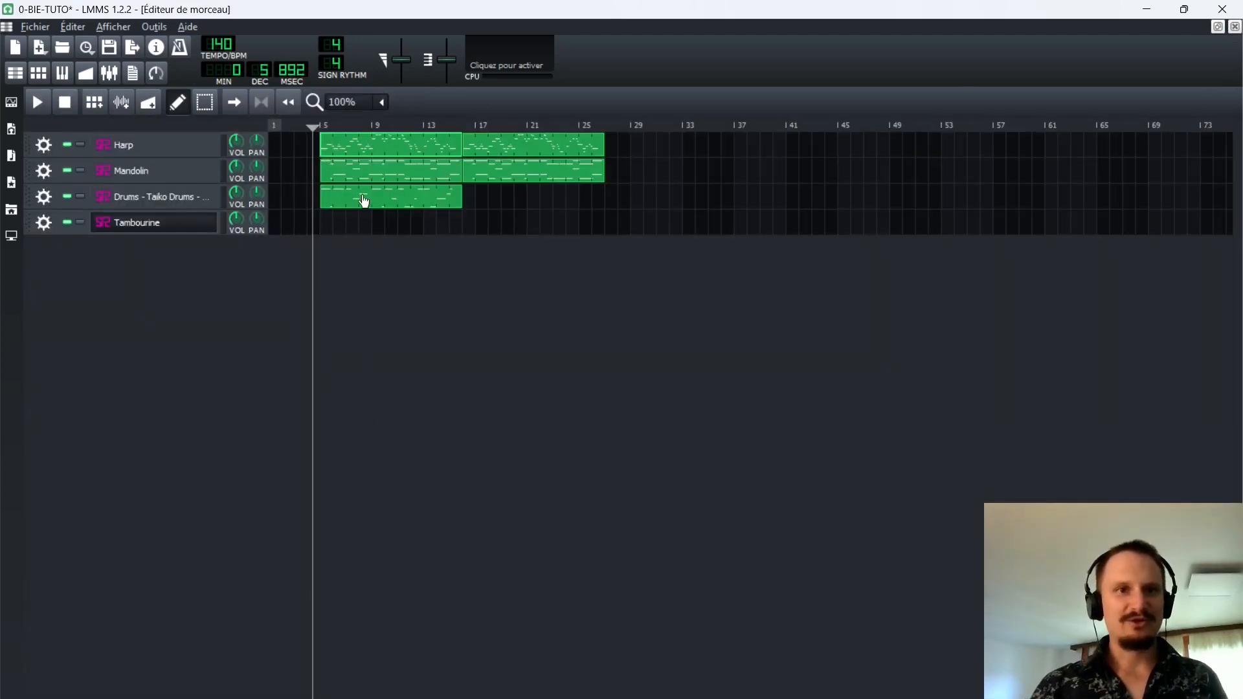
left_click_drag(372, 197, 466, 206)
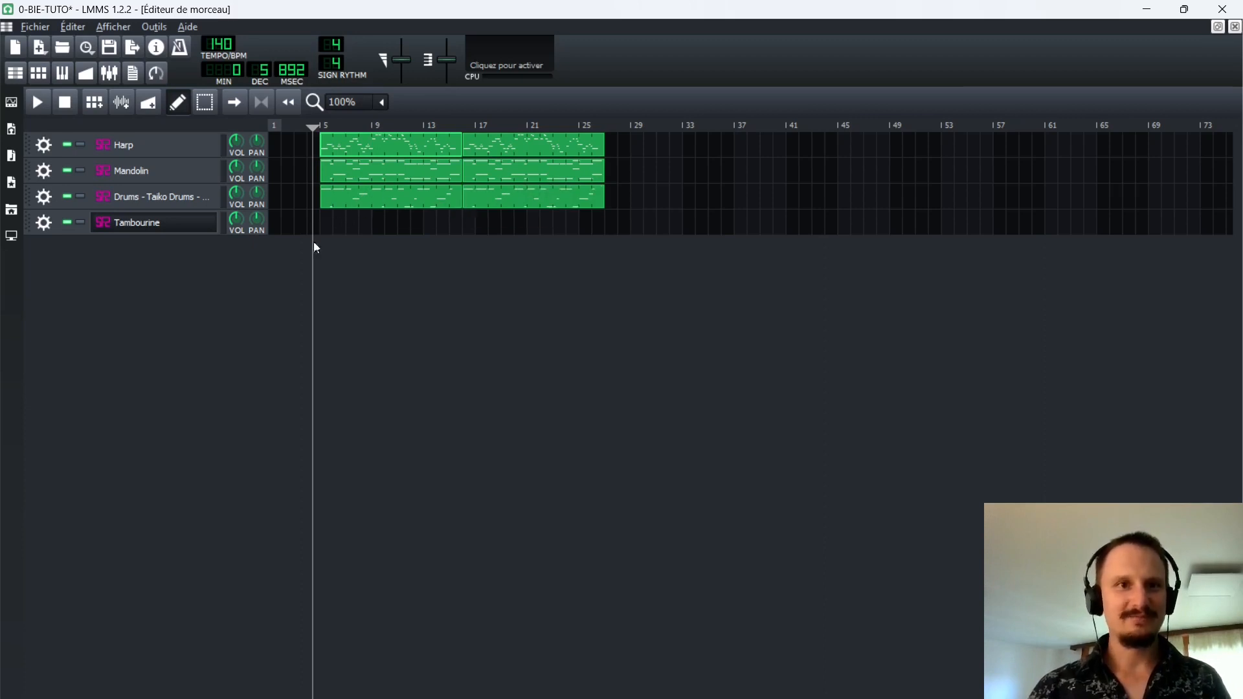
left_click(323, 222)
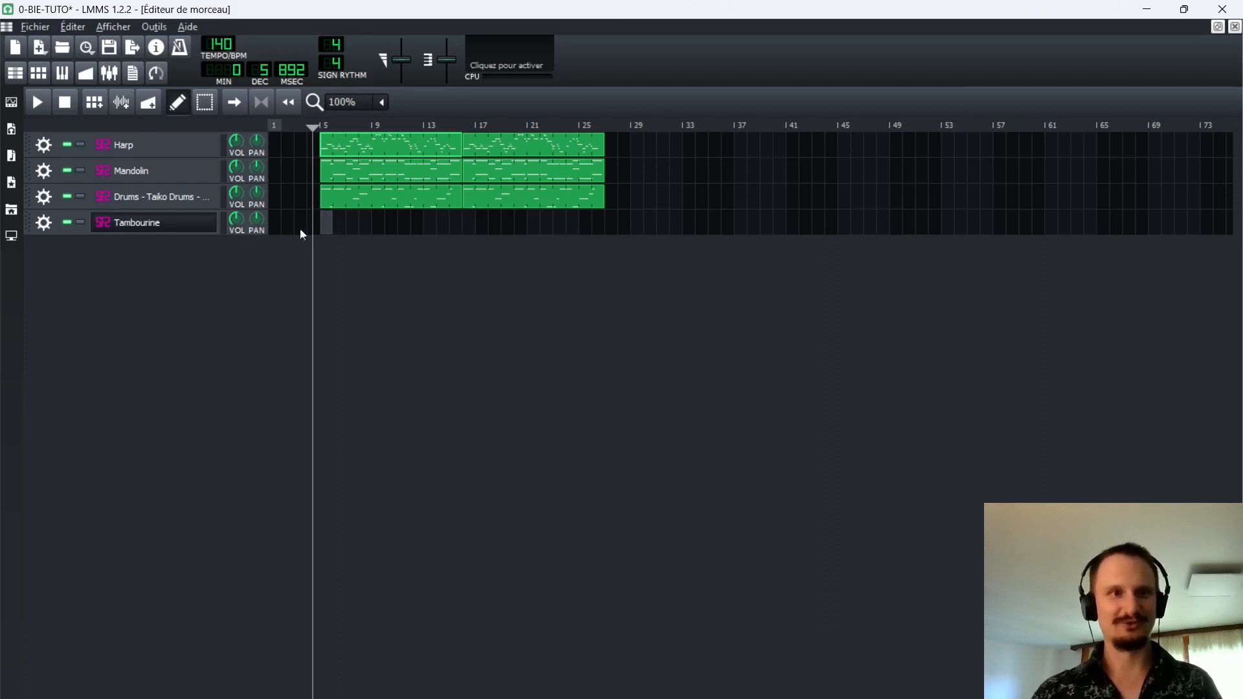
Open the empty Tambourine pattern, audition a few notes without recording them, and close the pattern.
double_click(330, 218)
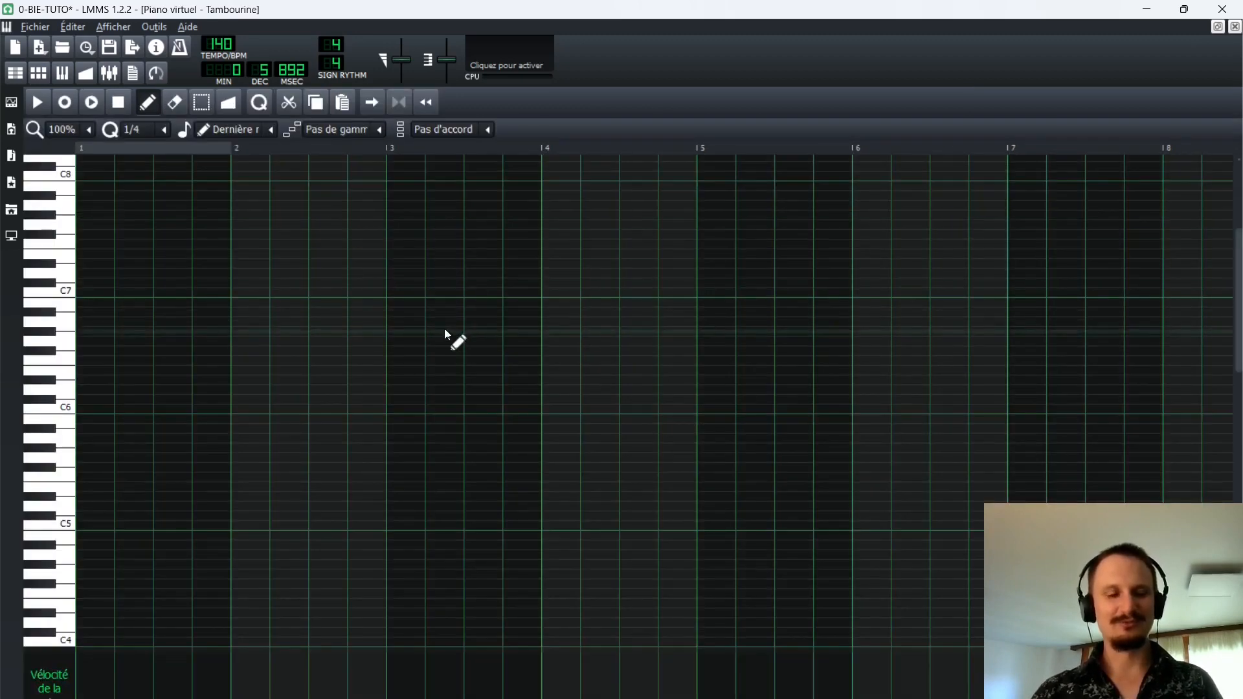
key("z")
key("c")
key("n")
key("comma")
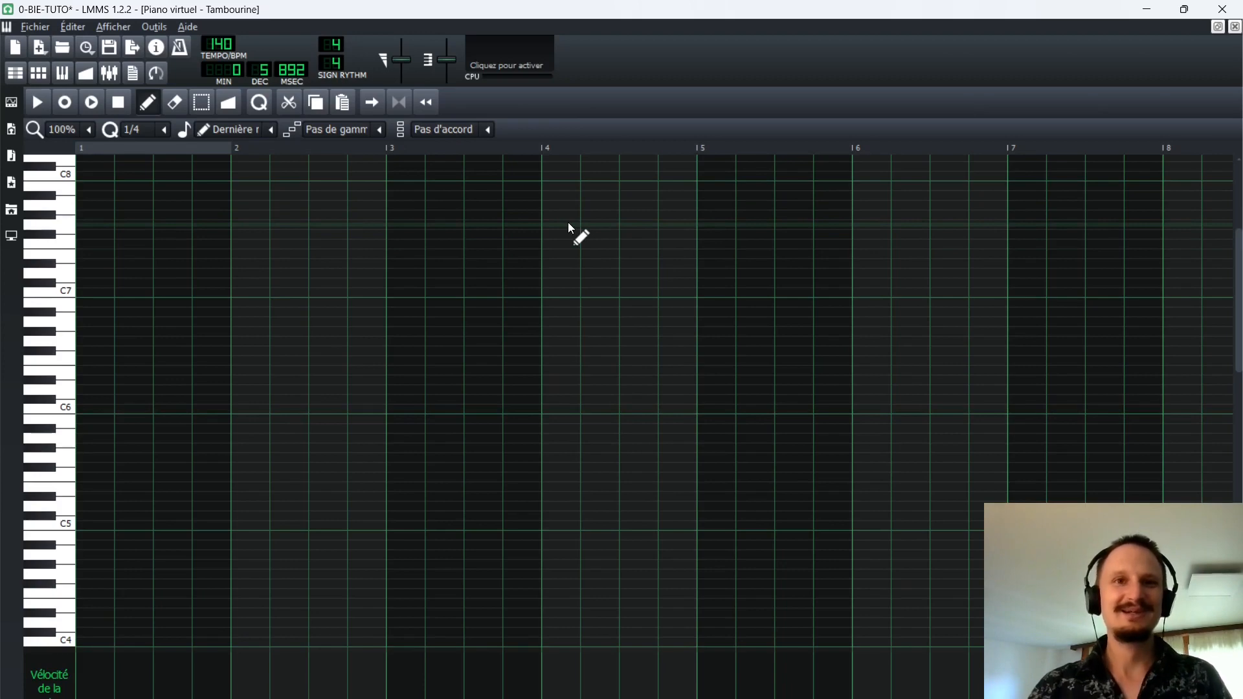
key("q")
key("r")
key("q")
key("t")
key("t")
key("t")
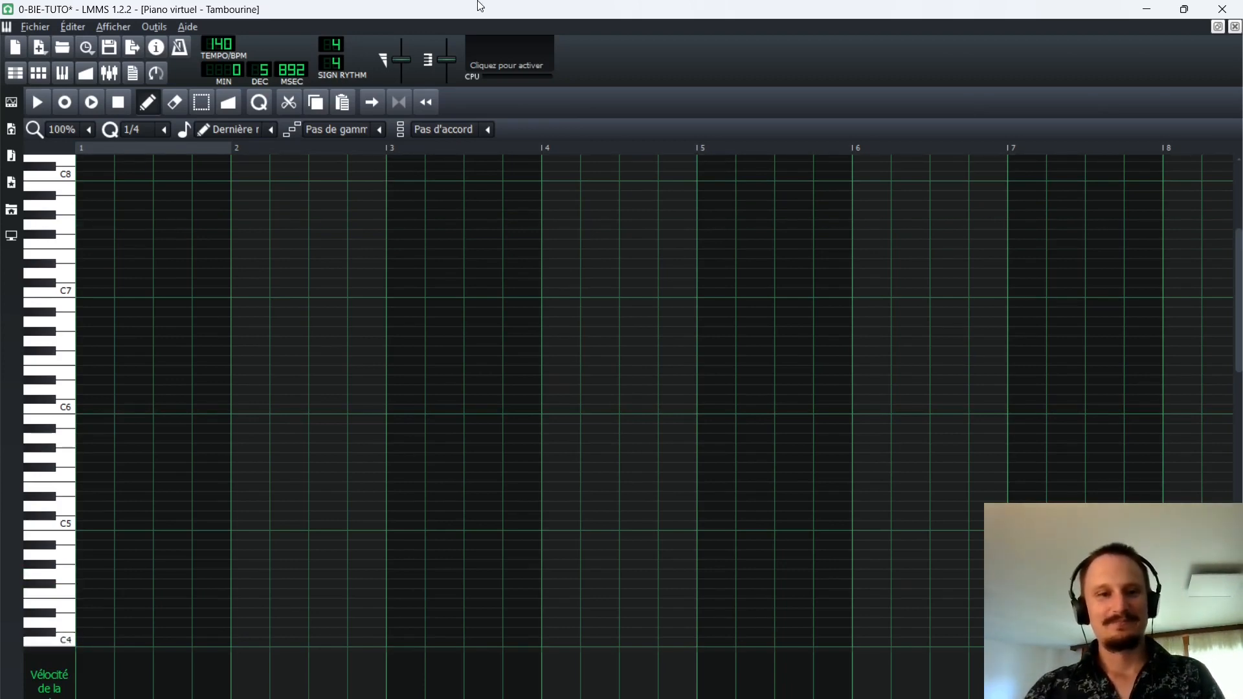
scroll(466, 466, "down", 2)
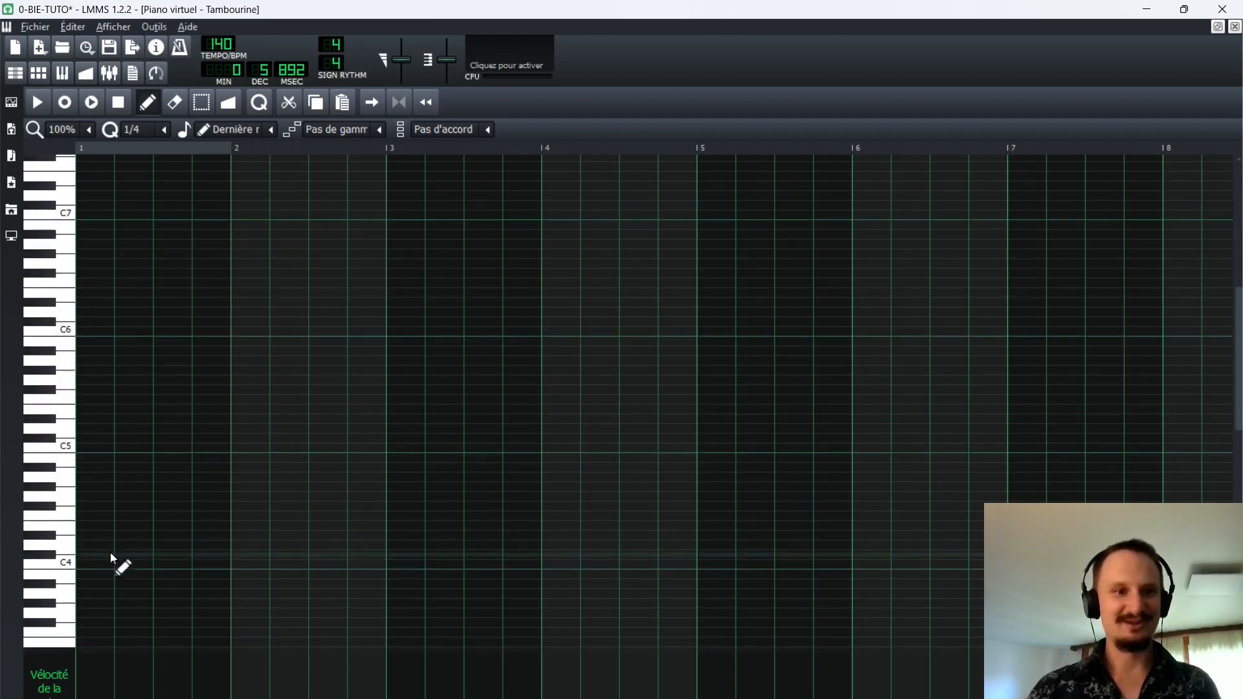
left_click(1235, 27)
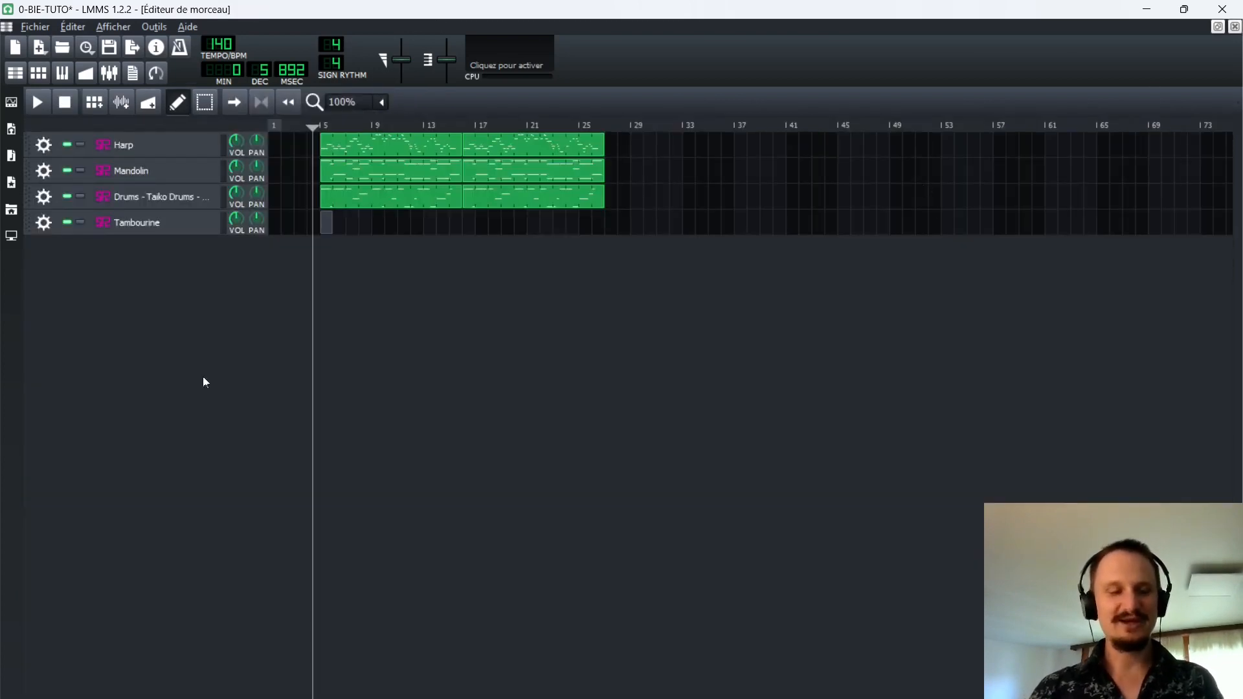
Move the song's playback position to shortly before bar 4 and check the empty Tambourine pattern.
left_click_drag(312, 130, 309, 130)
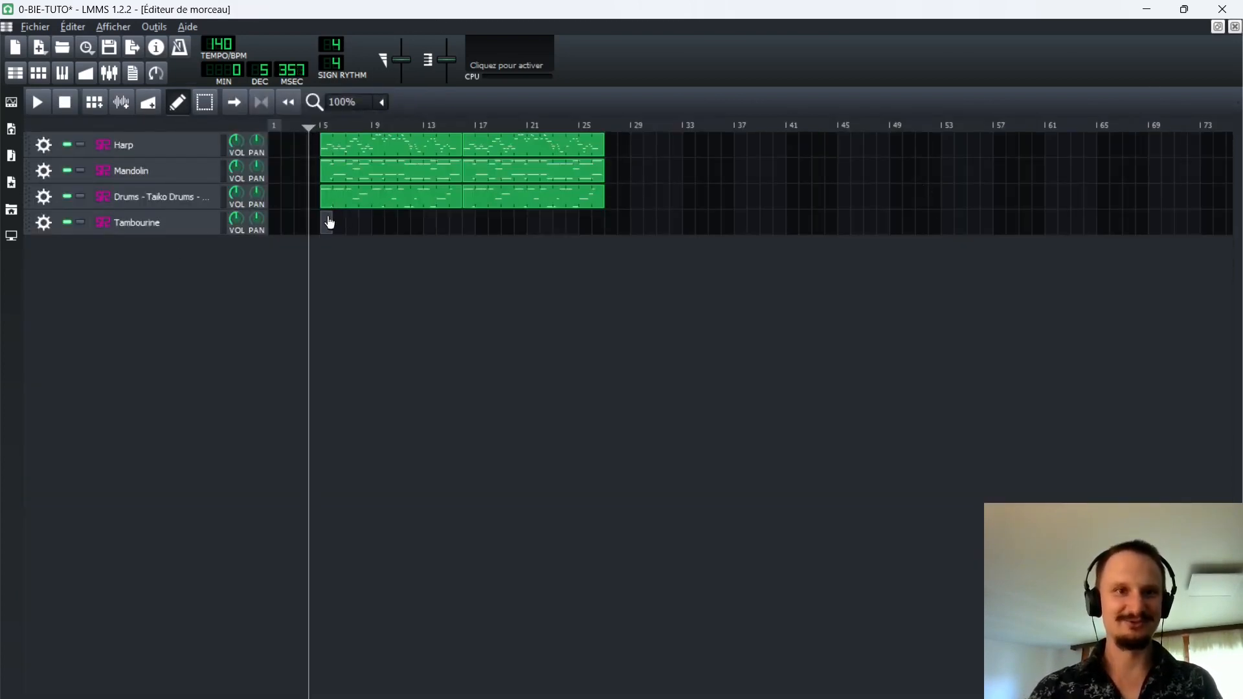
left_click(305, 125)
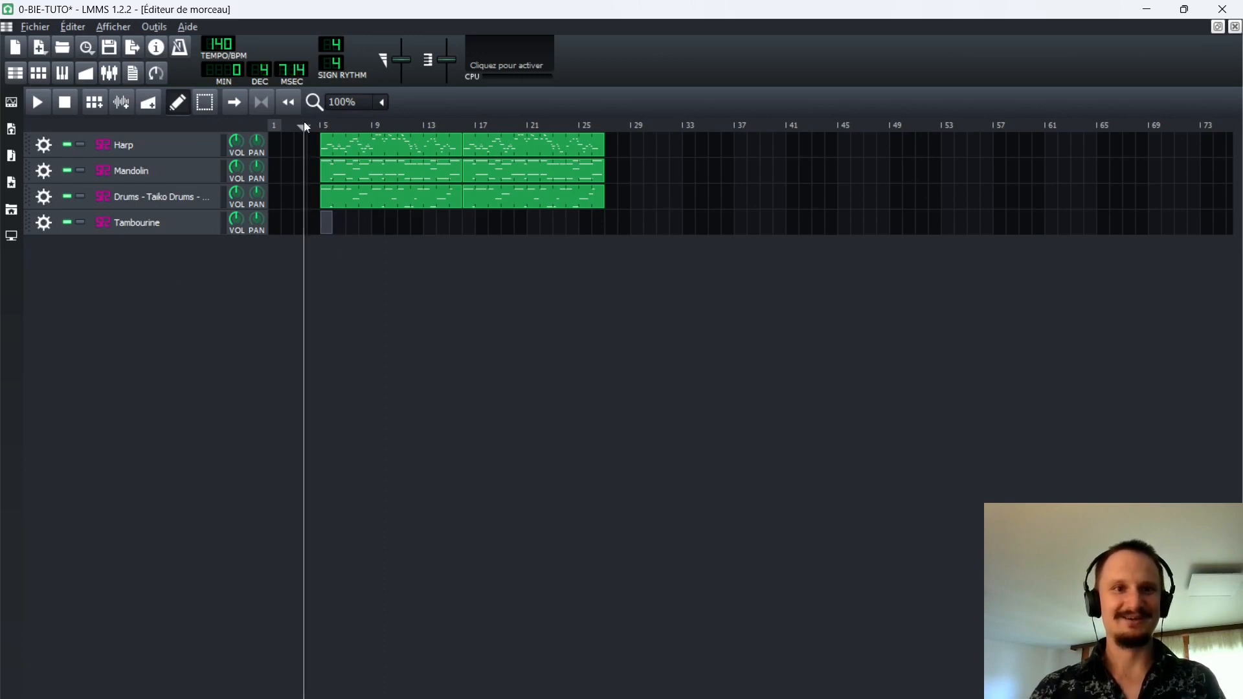
middle_click(317, 220)
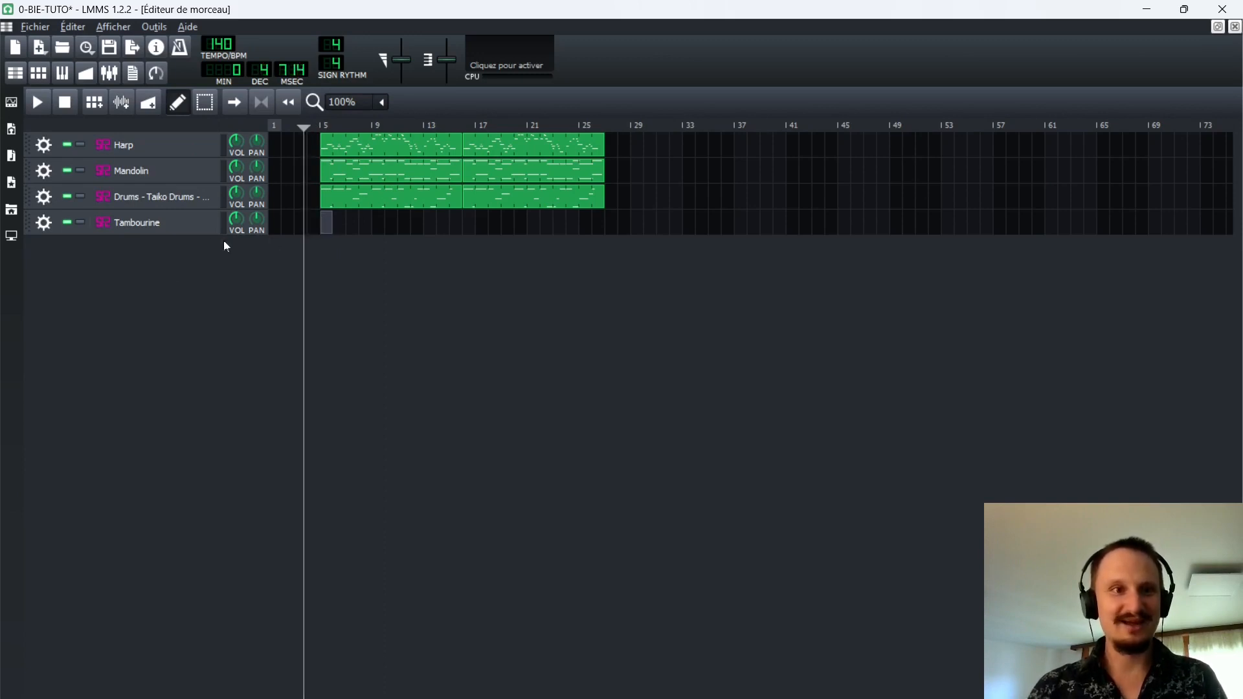
double_click(325, 225)
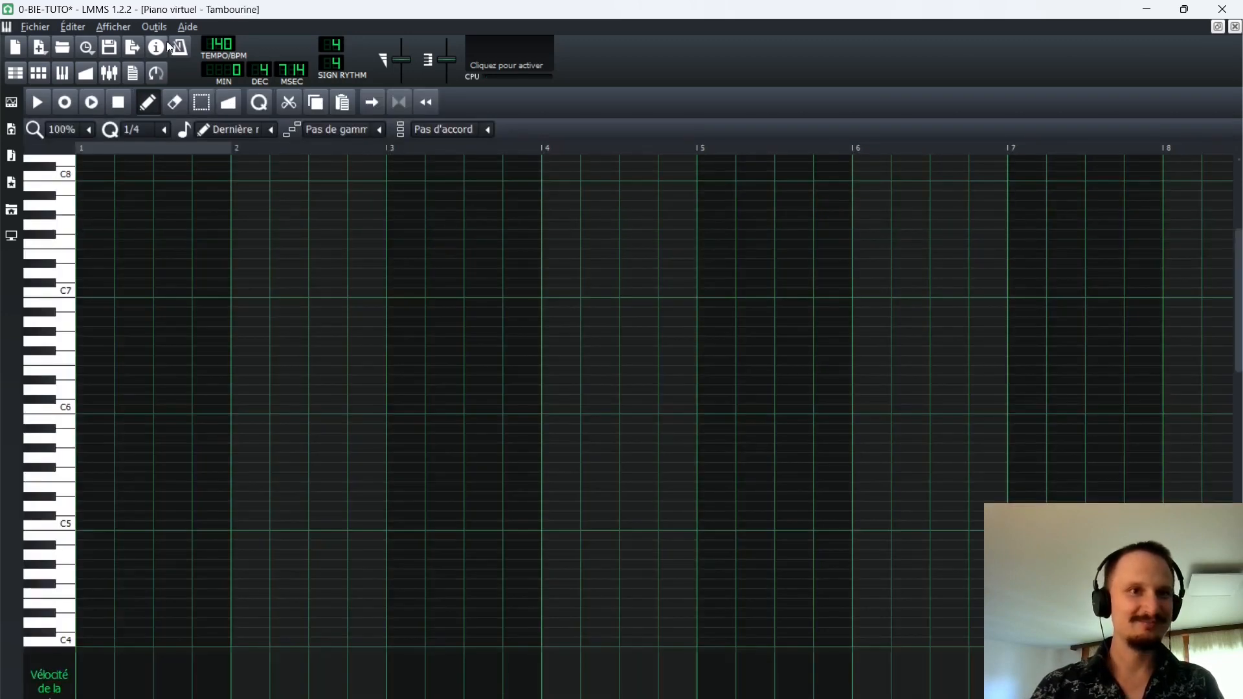
left_click(1234, 27)
Turn off Digital Keyboard as the MIDI input of the Taiko Drums track.
left_click(39, 198)
mouse_move(84, 298)
mouse_move(200, 296)
left_click(288, 304)
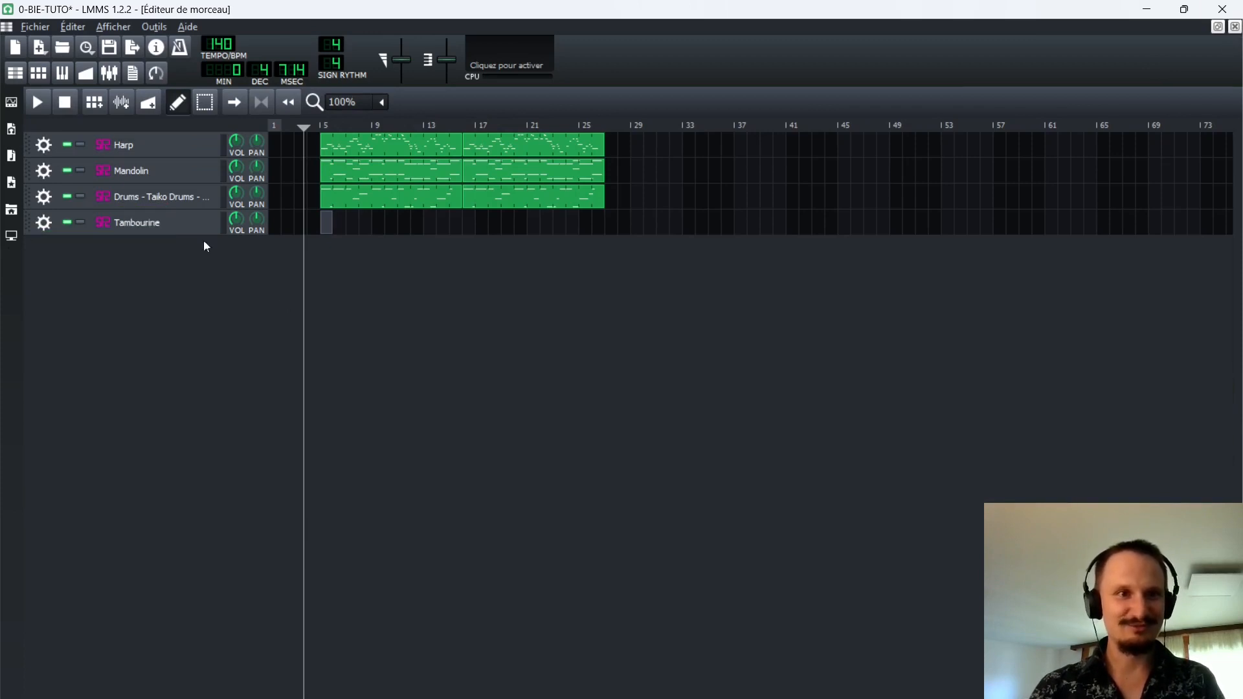
Assign Digital Keyboard as the MIDI input of the Tambourine track and open its pattern at bar 5.
left_click(44, 222)
mouse_move(104, 321)
mouse_move(200, 322)
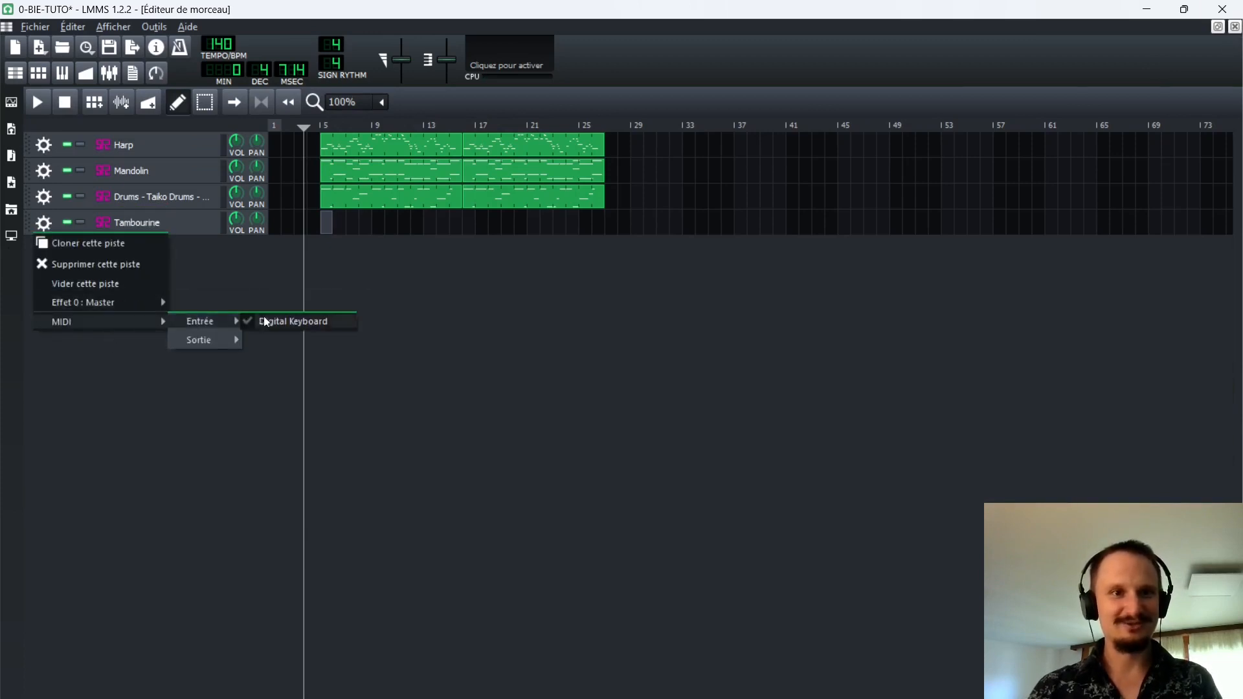
left_click(291, 322)
double_click(332, 223)
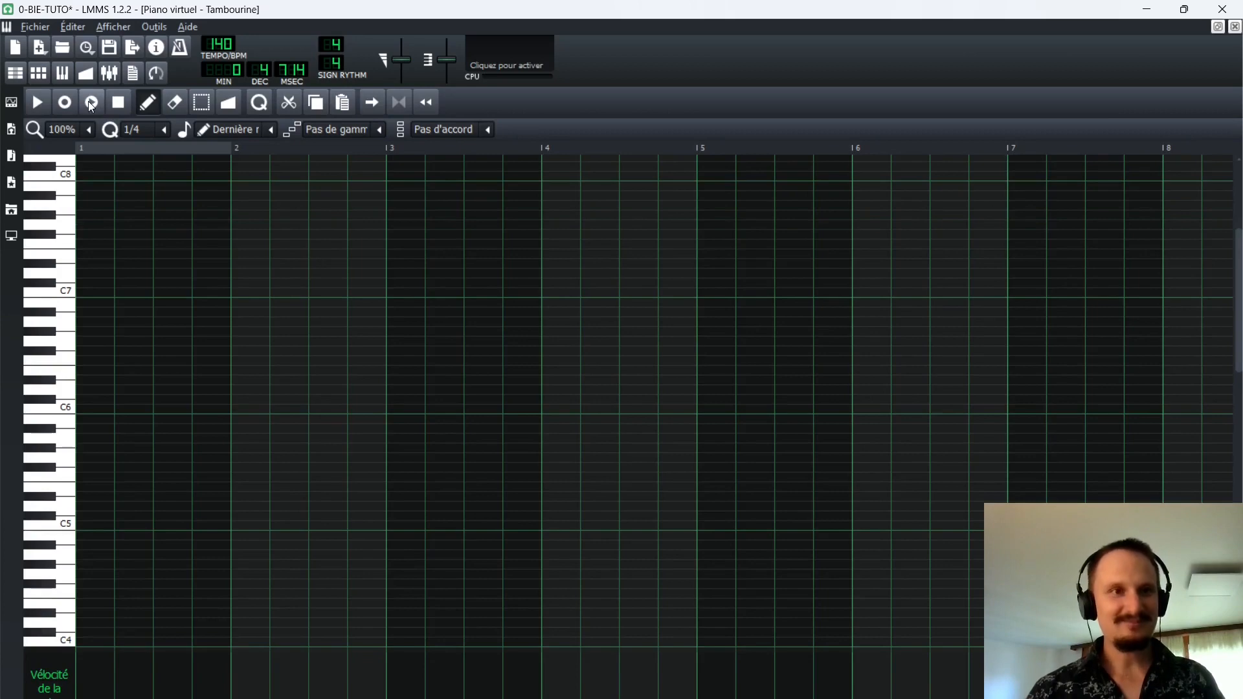
Reopen the Tambourine pattern at bar 5 and record a MIDI keyboard take along with the song.
left_click(1234, 28)
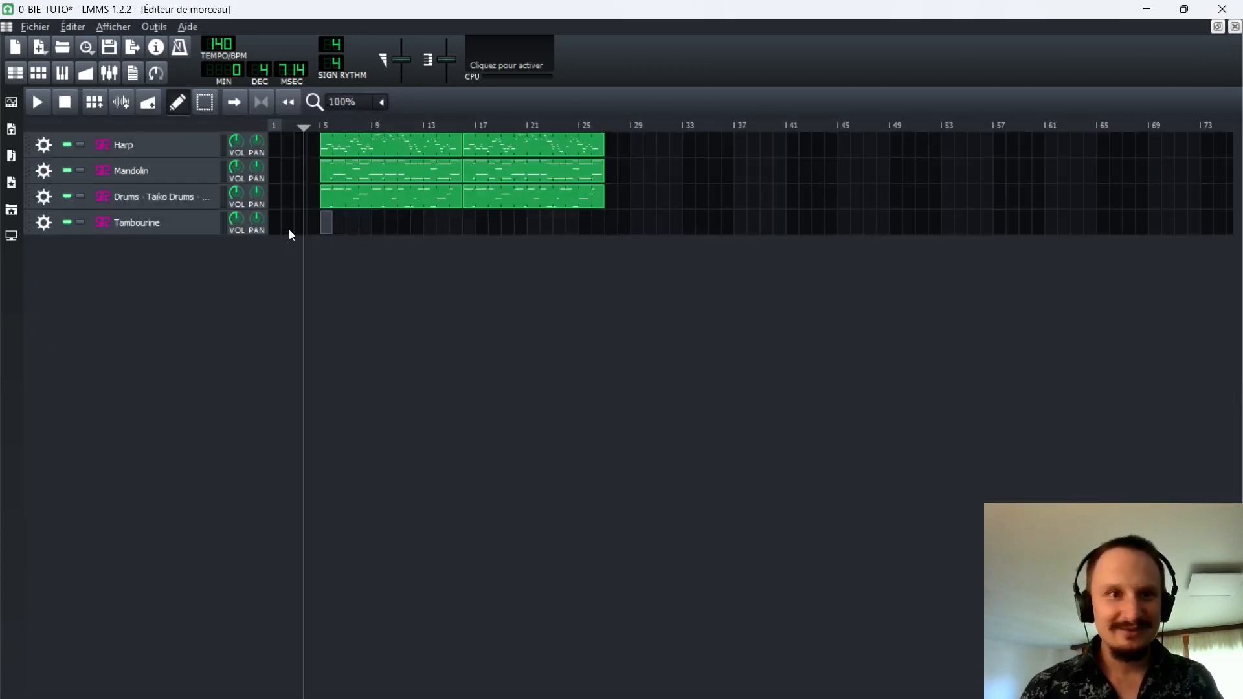
double_click(328, 222)
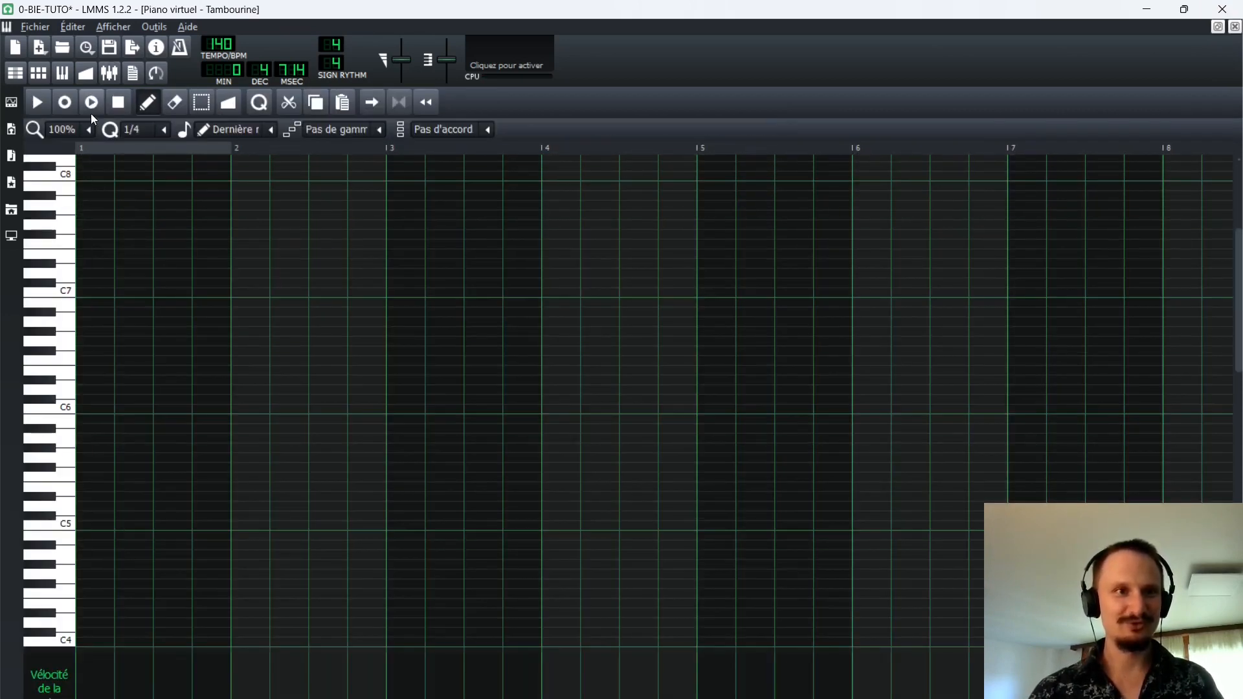
left_click(92, 104)
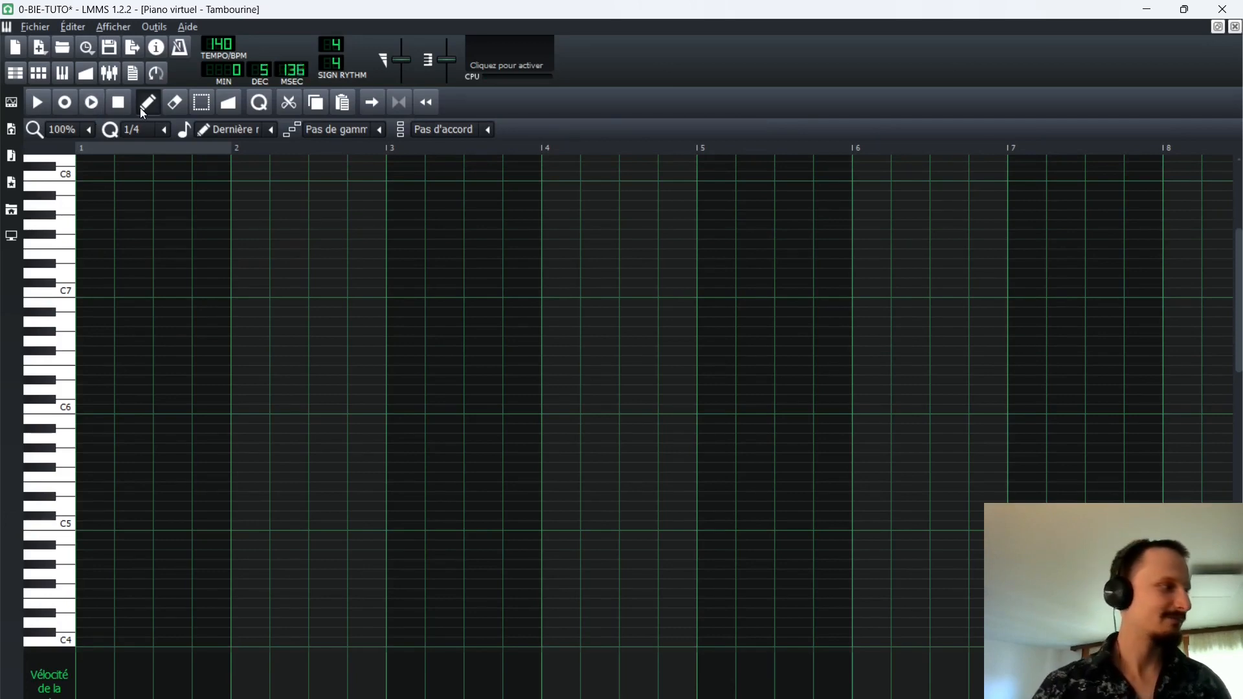
key("space")
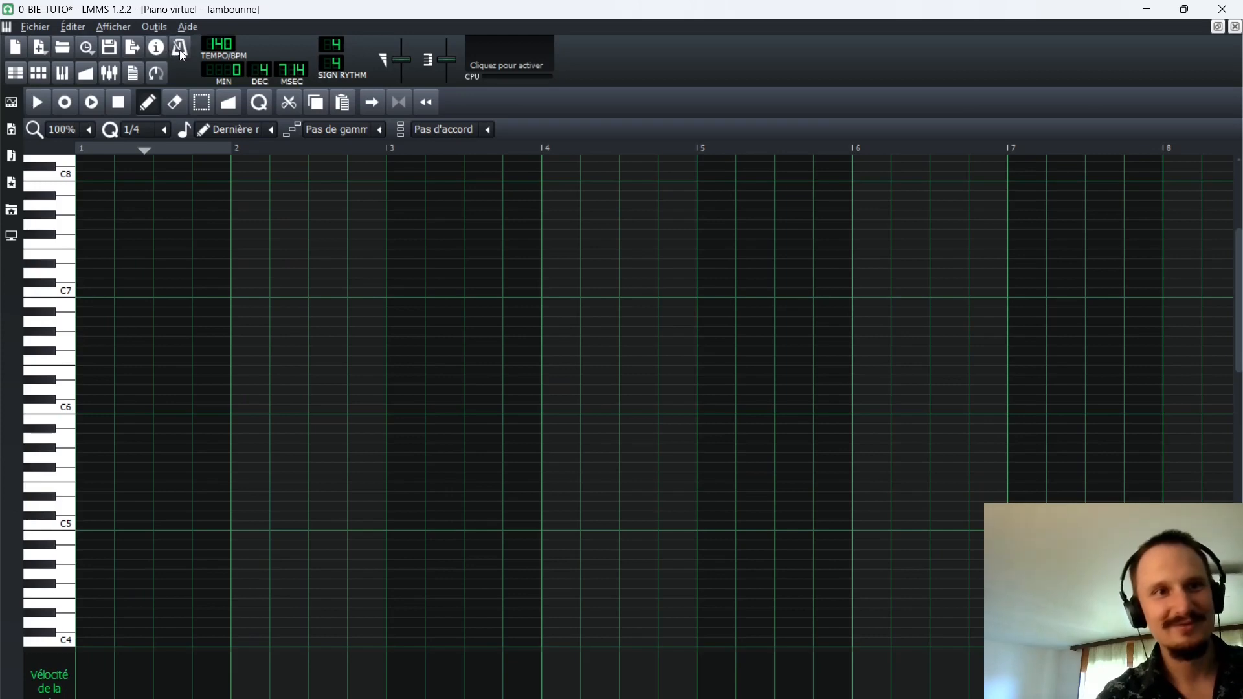
left_click(91, 103)
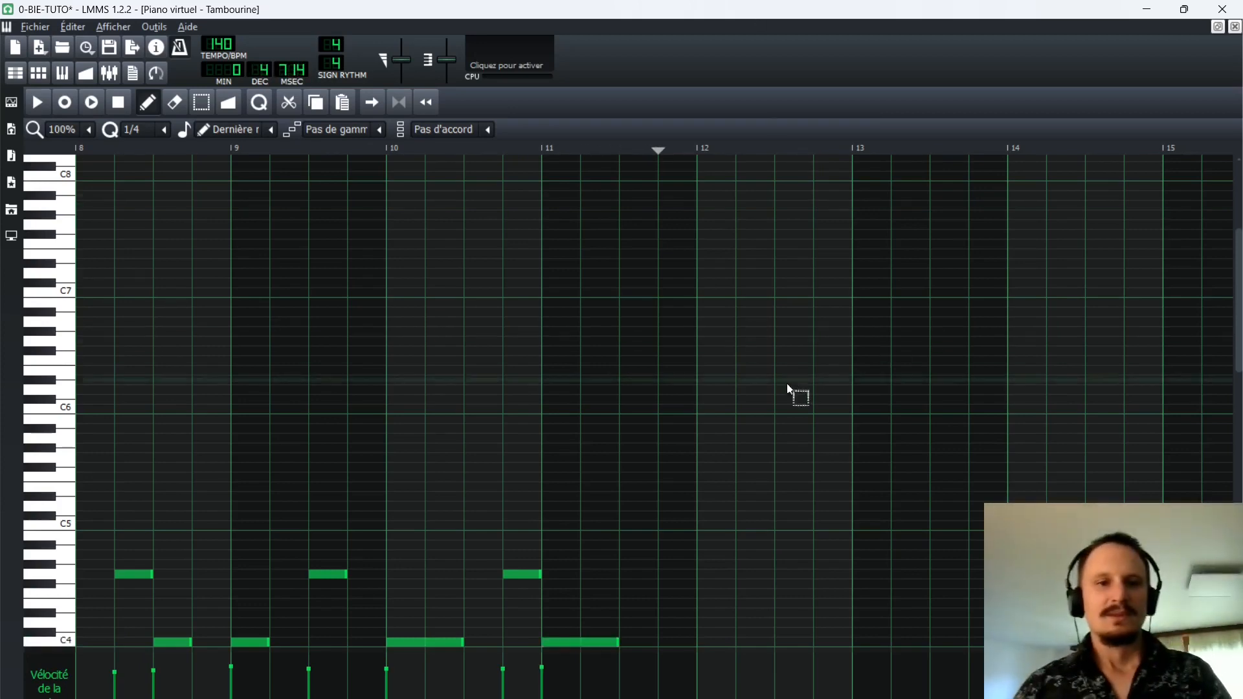
Review the recorded Tambourine take over its full length, close it and delete the pattern from the song.
scroll(816, 365, "down", 2, "ctrl")
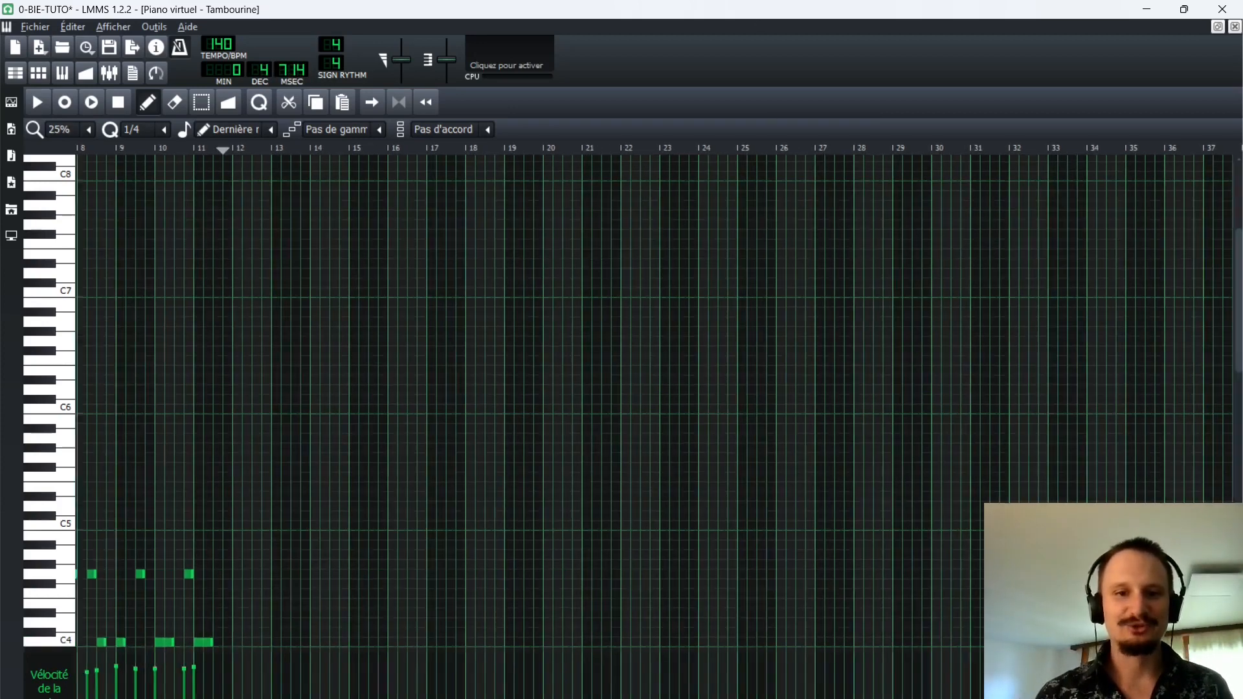
scroll(180, 430, "left", 4)
scroll(324, 363, "down", 3)
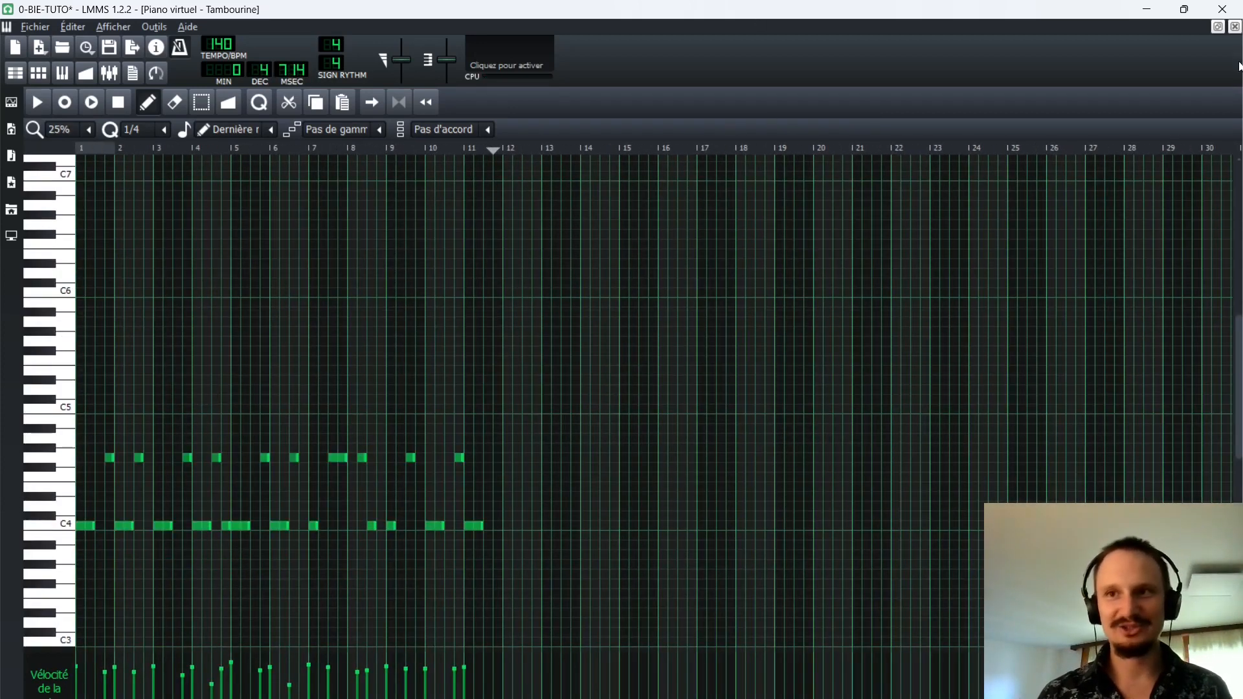
left_click(1234, 26)
scroll(447, 237, "up", 1, "ctrl")
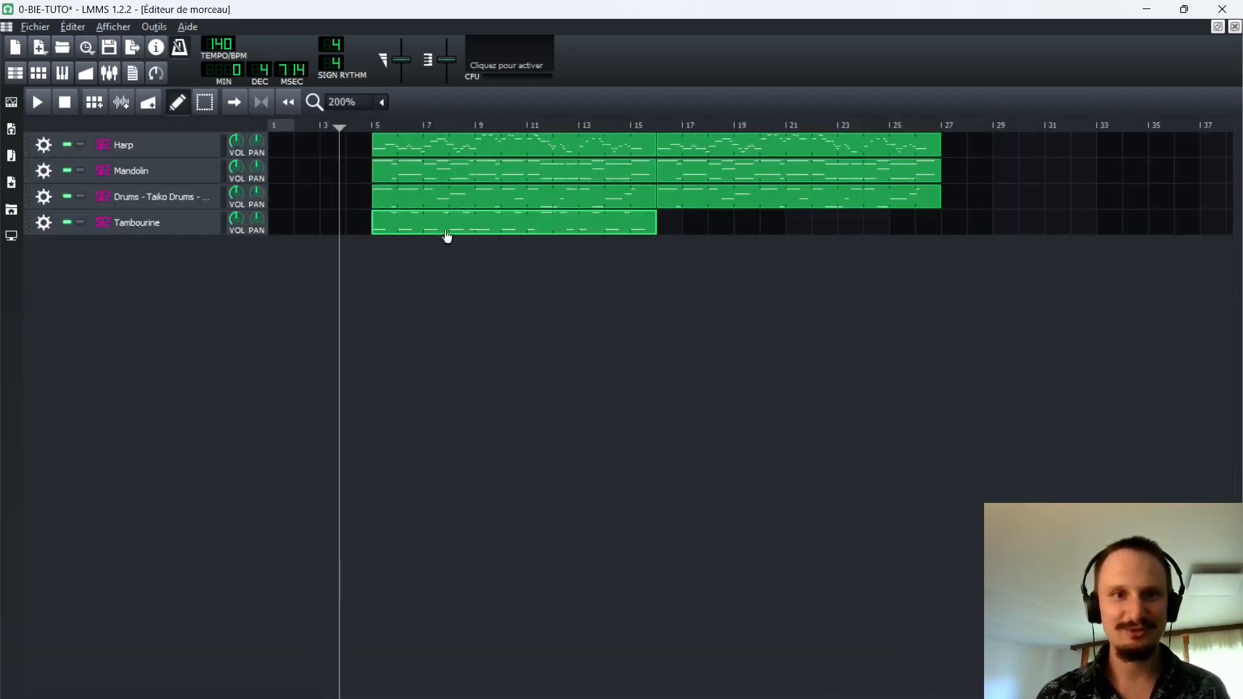
middle_click(532, 228)
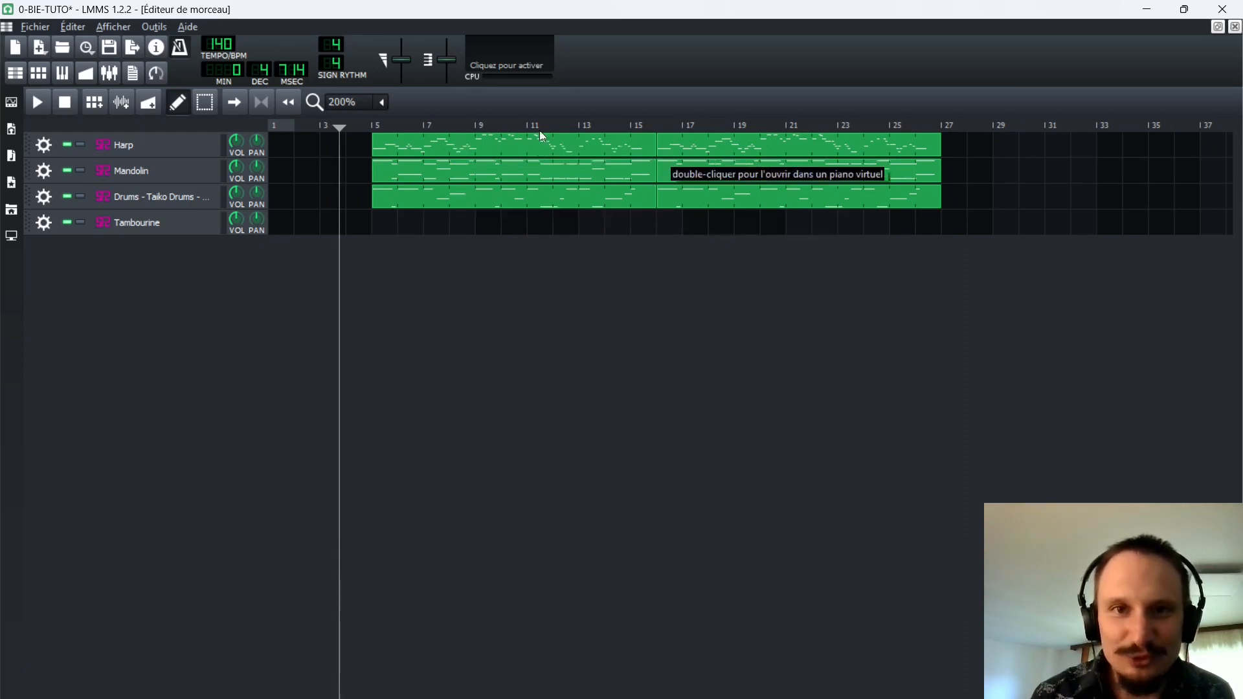
Set the playback position to about bar 4, create a Tambourine pattern at bar 5 and record a four-bar part.
left_click(367, 123)
left_click(347, 127)
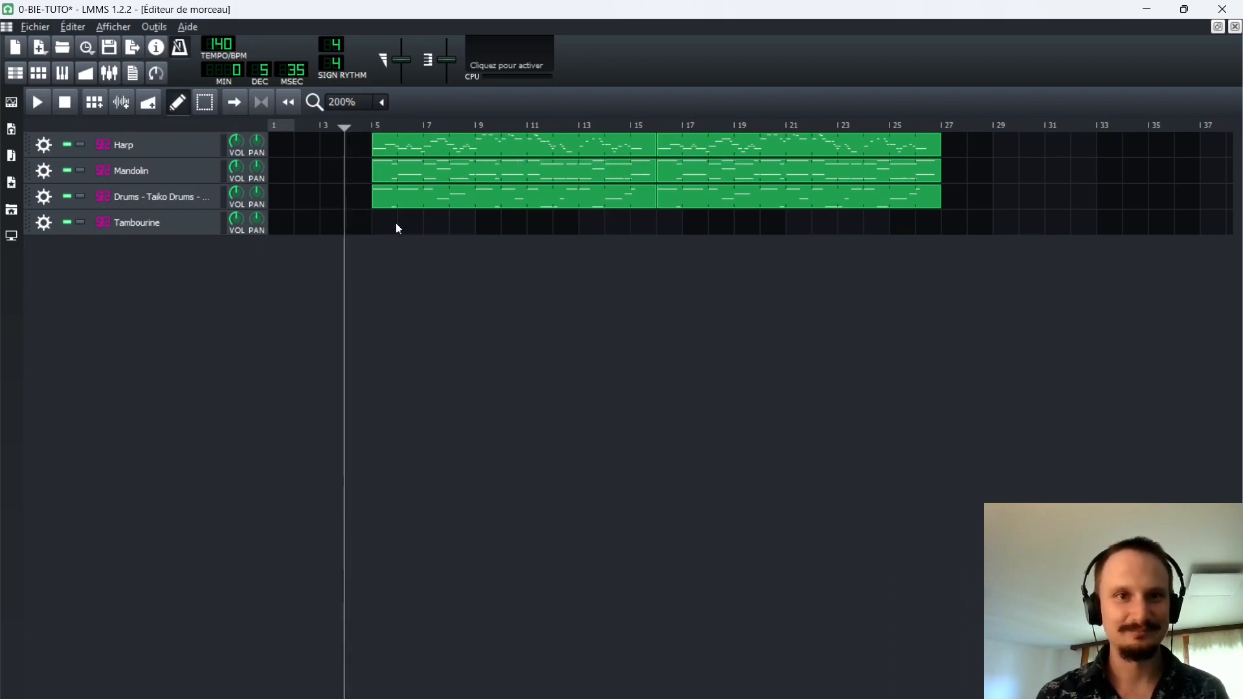
double_click(397, 228)
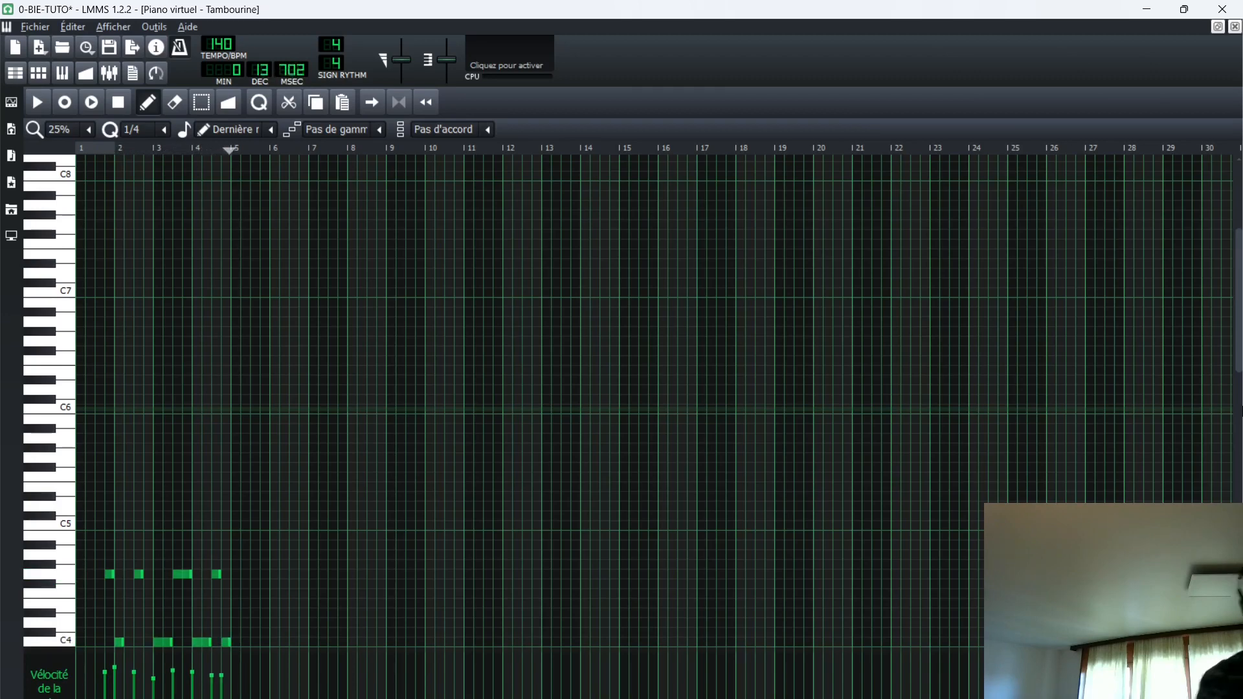
left_click(1234, 25)
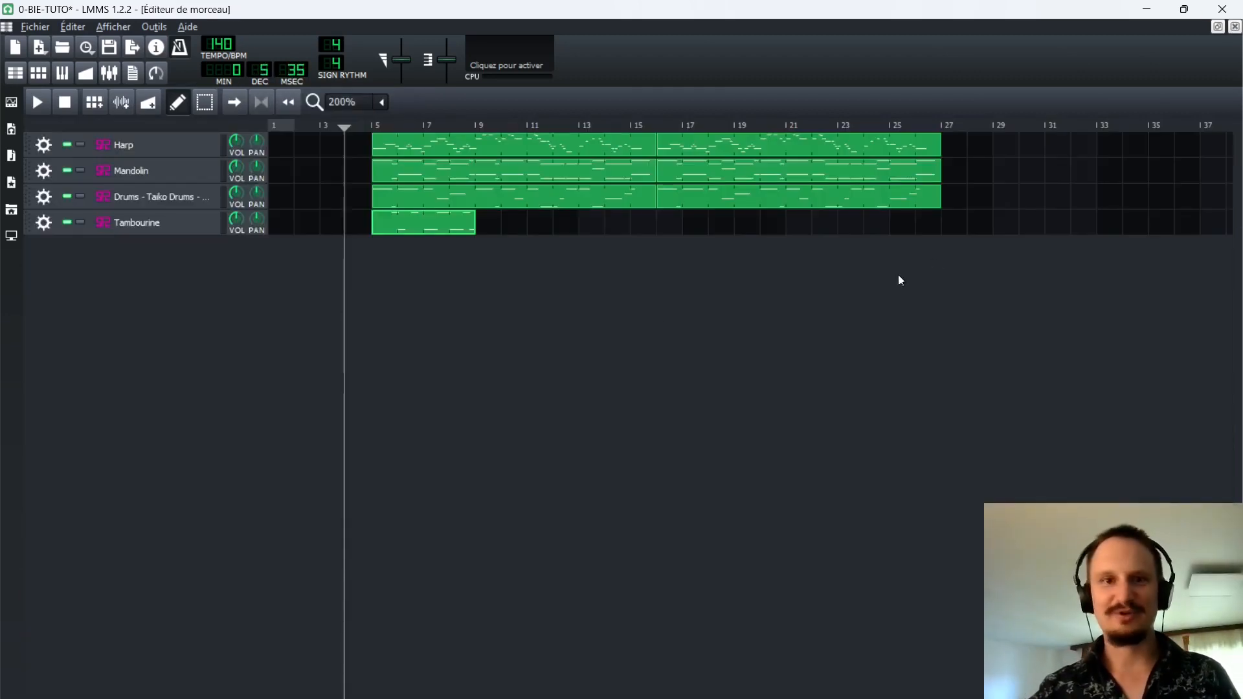
Add a one-beat C4 note at the start of the four-bar Tambourine pattern and lower the velocity of the note after it.
left_click_drag(421, 222, 487, 220)
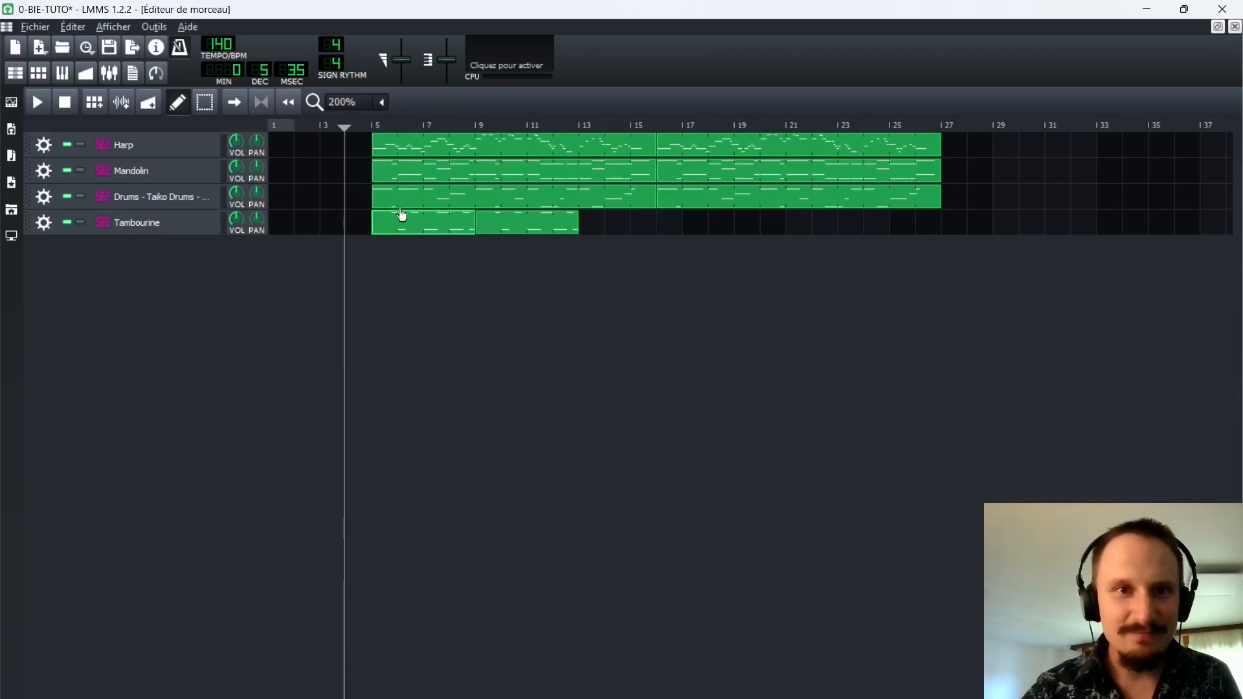
double_click(397, 227)
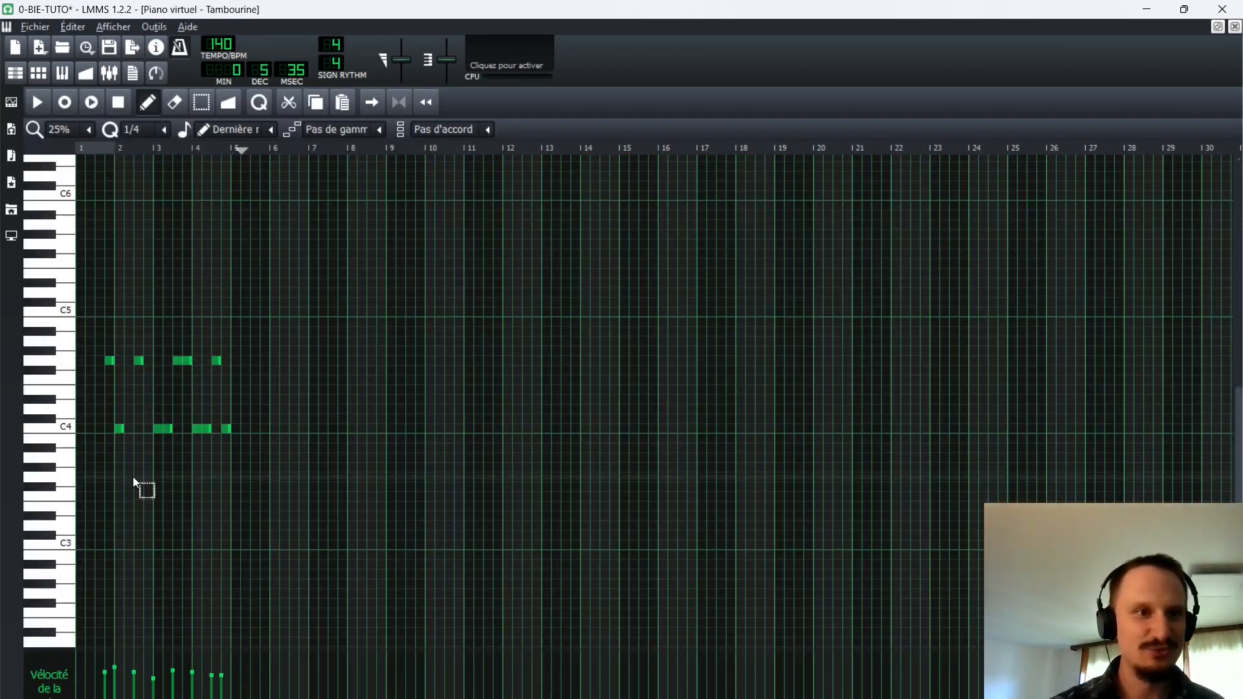
left_click(95, 419)
left_click_drag(95, 424, 97, 429)
left_click(195, 684)
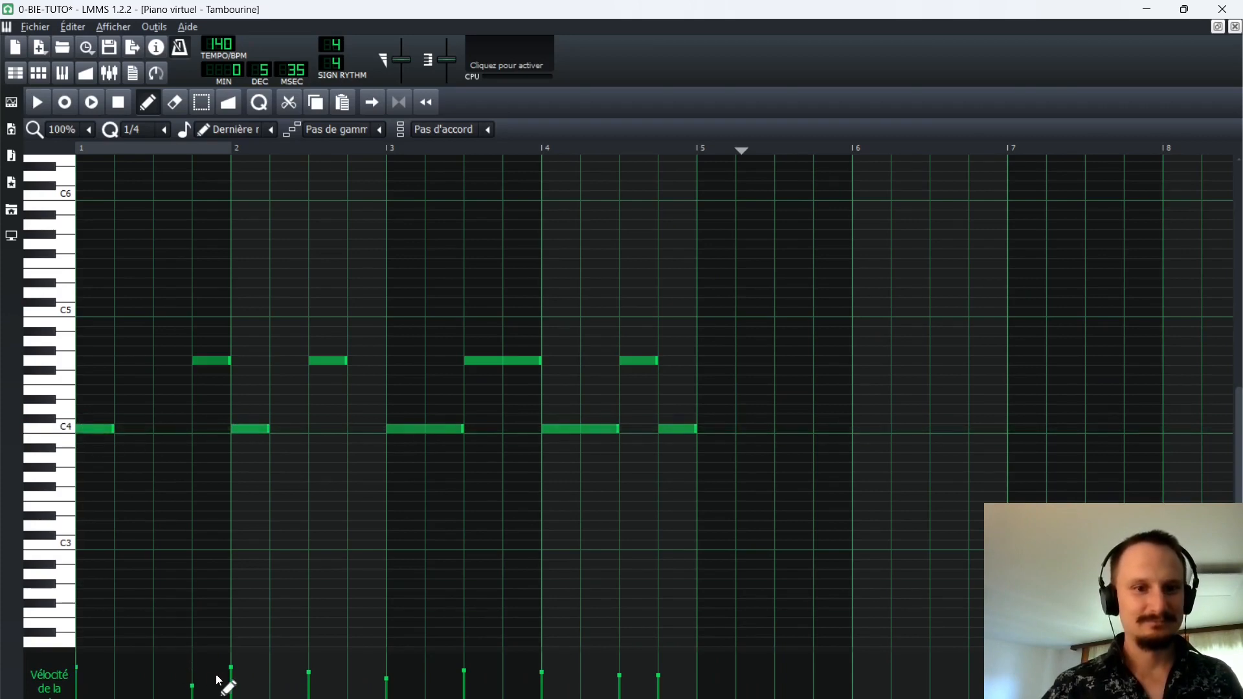
left_click(1235, 28)
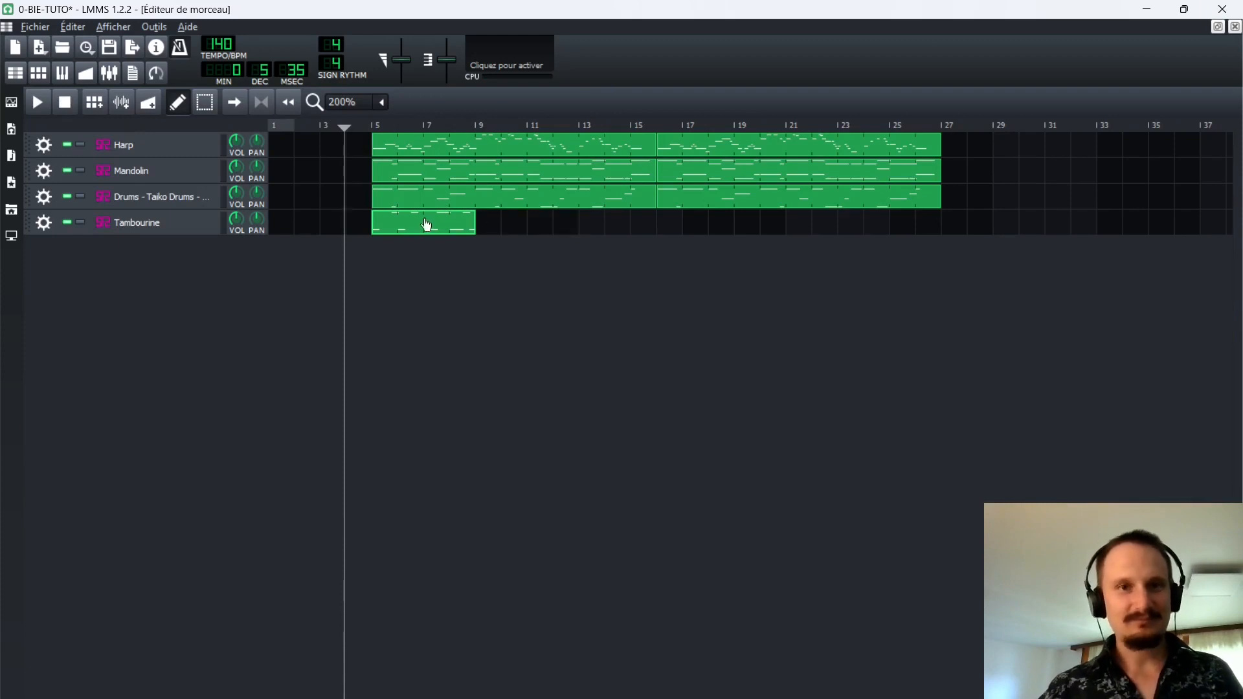
Copy the four-bar Tambourine pattern to bars 9 and 13, and play the song from just before bar 13.
left_click_drag(421, 231, 589, 228)
key("shift+e")
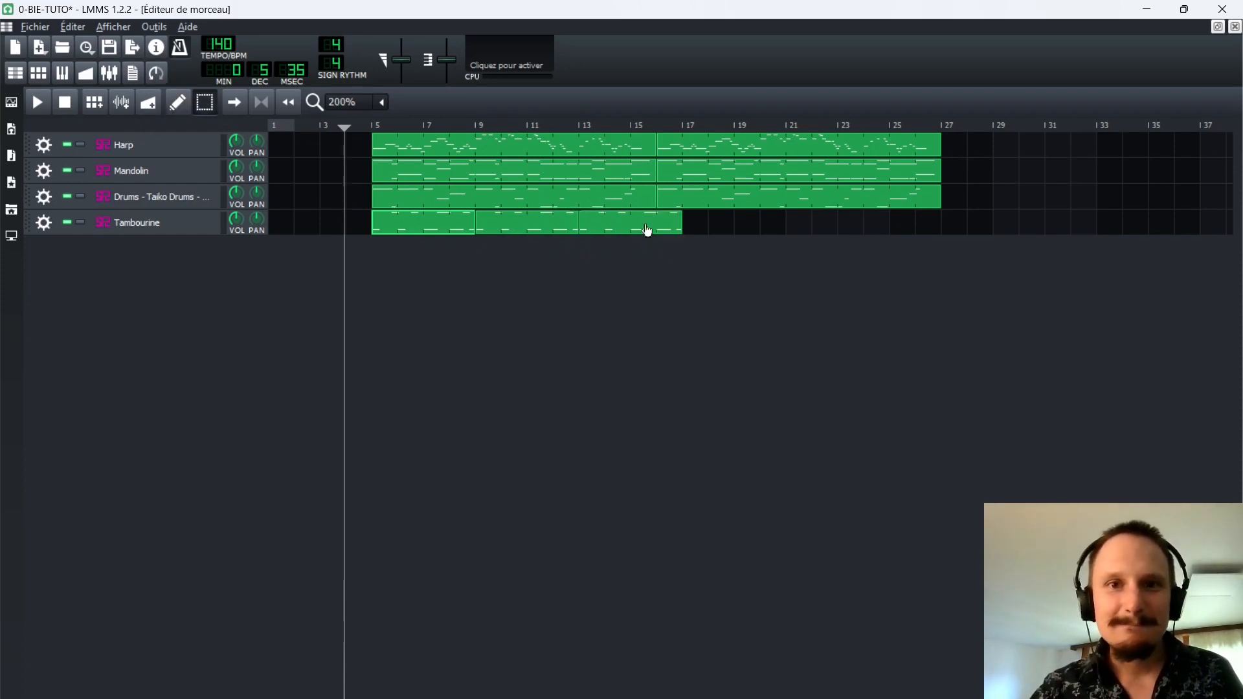
left_click(576, 125)
key("space")
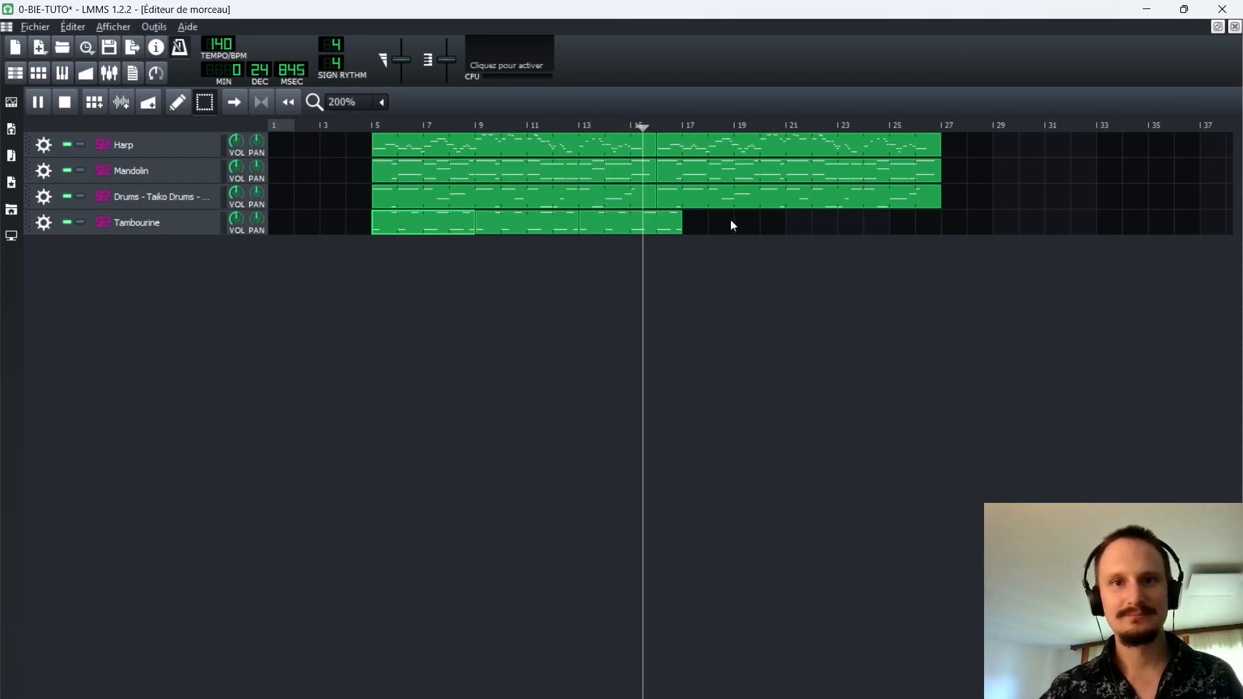
key("space")
Delete the last four notes of the Tambourine pattern at bar 13 to shorten it to three bars.
double_click(645, 230)
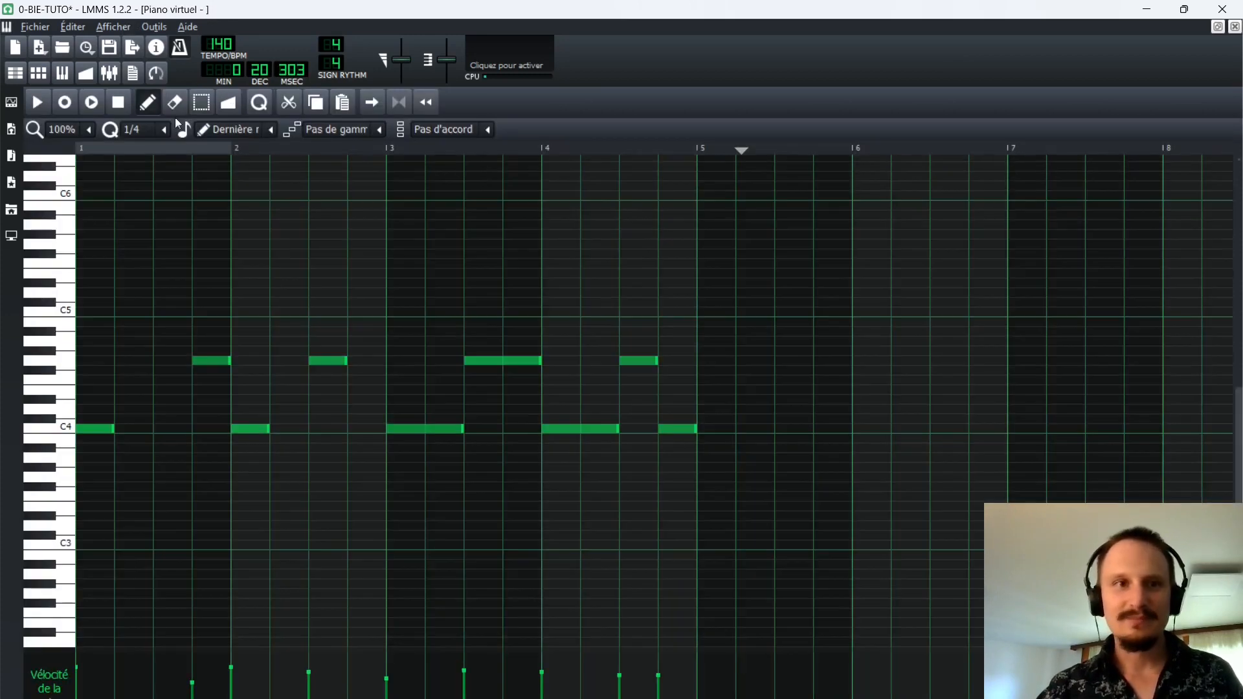
right_click(503, 360)
right_click(580, 429)
right_click(639, 360)
right_click(678, 428)
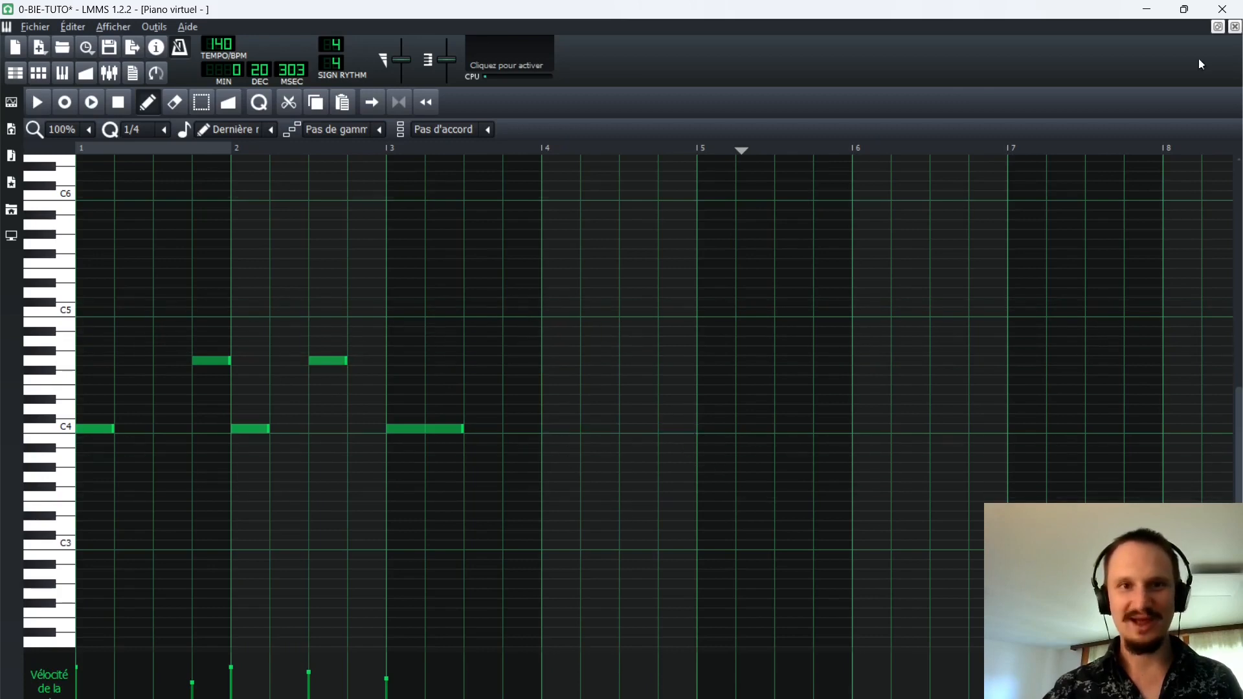
left_click(1234, 27)
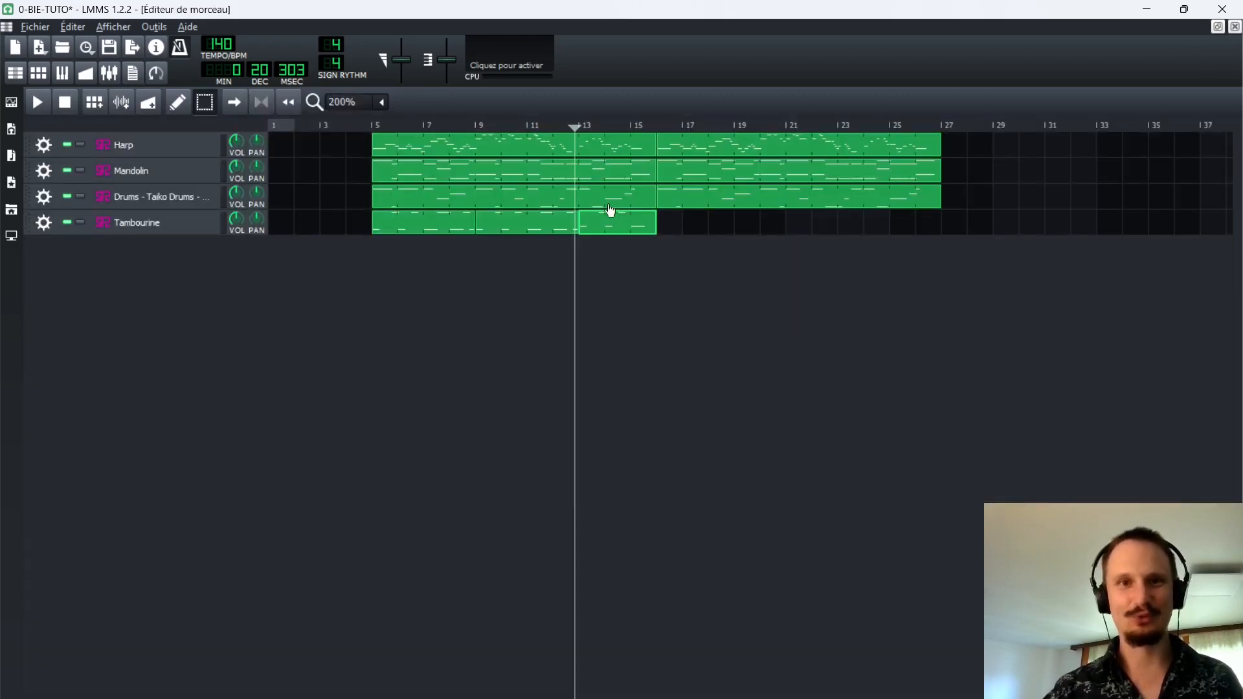
Select the three Tambourine patterns and copy them as a group to bar 16.
left_click_drag(347, 277, 680, 229)
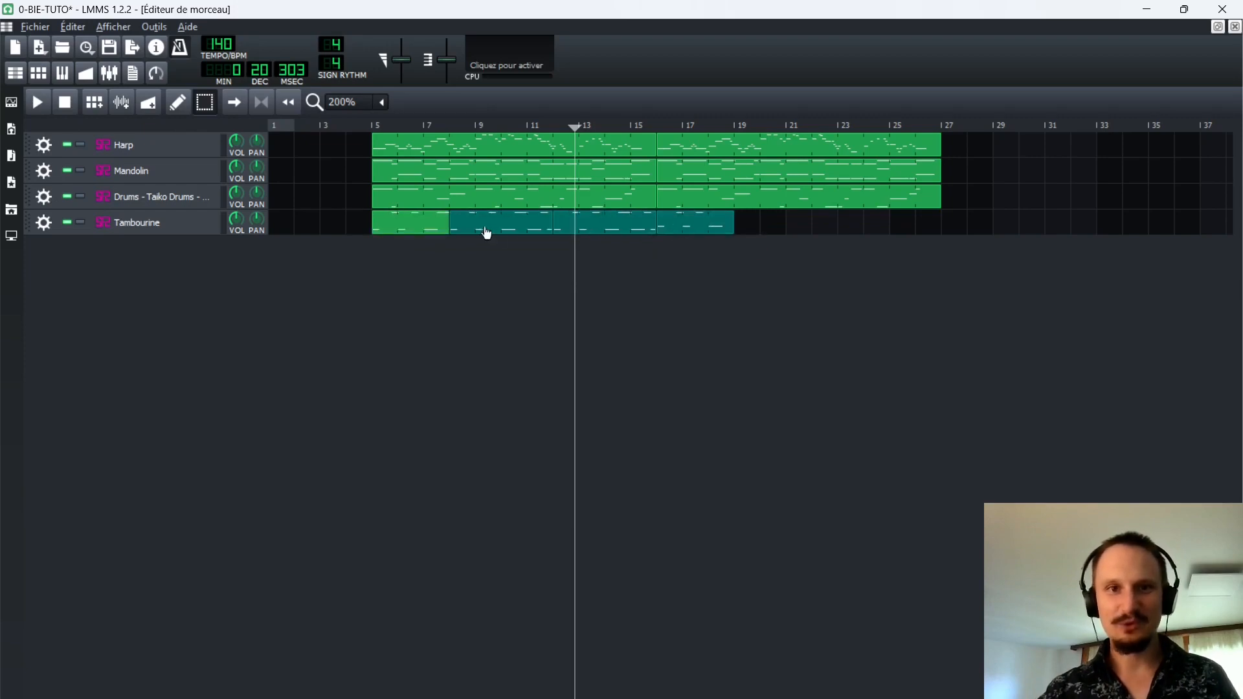
left_click_drag(497, 225, 777, 220)
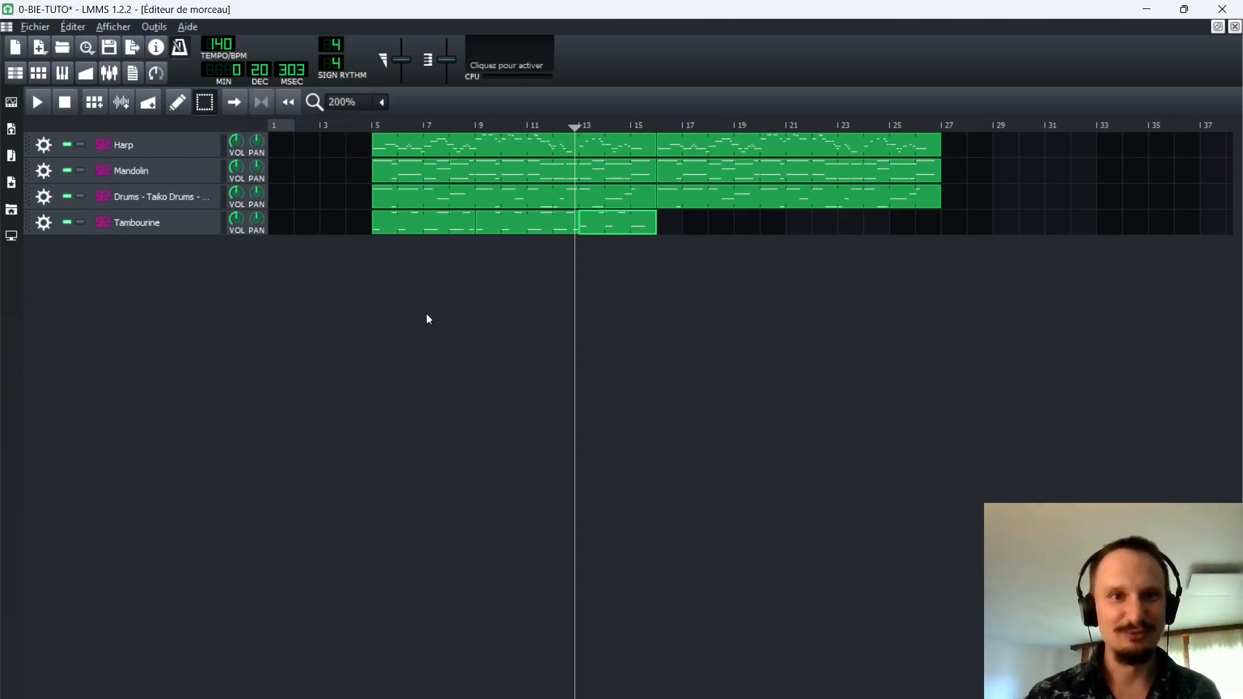
left_click_drag(503, 285, 619, 225)
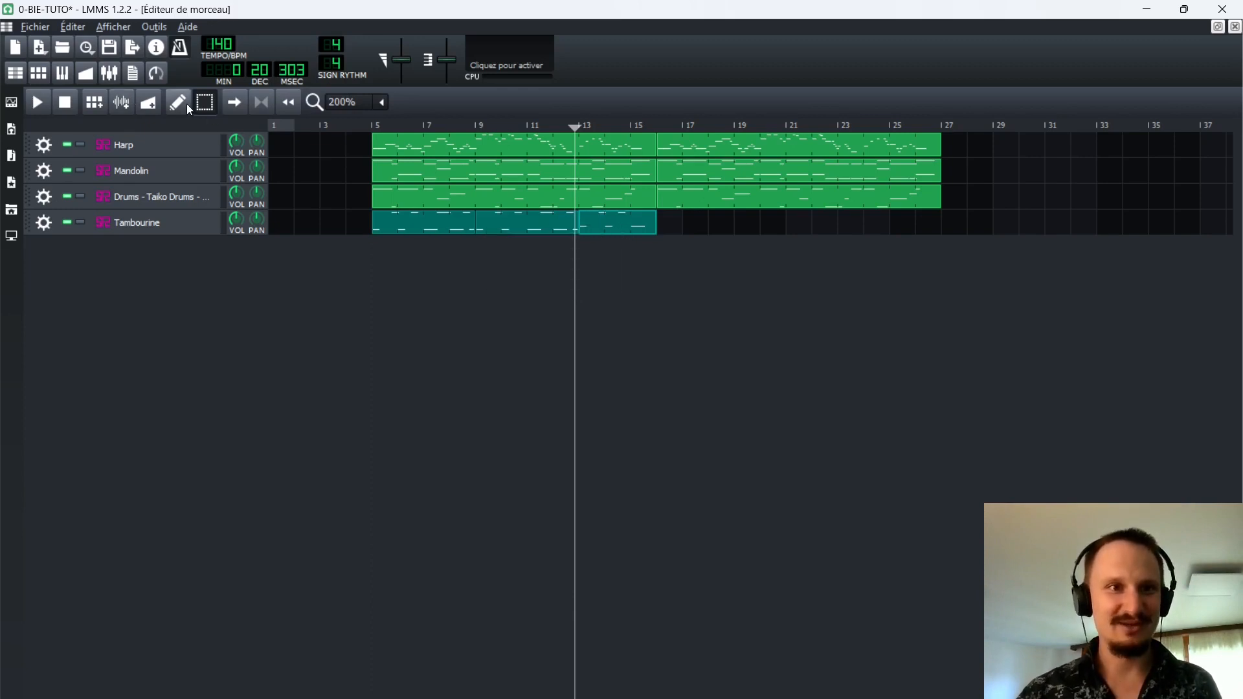
left_click(205, 107)
left_click_drag(436, 230, 513, 244)
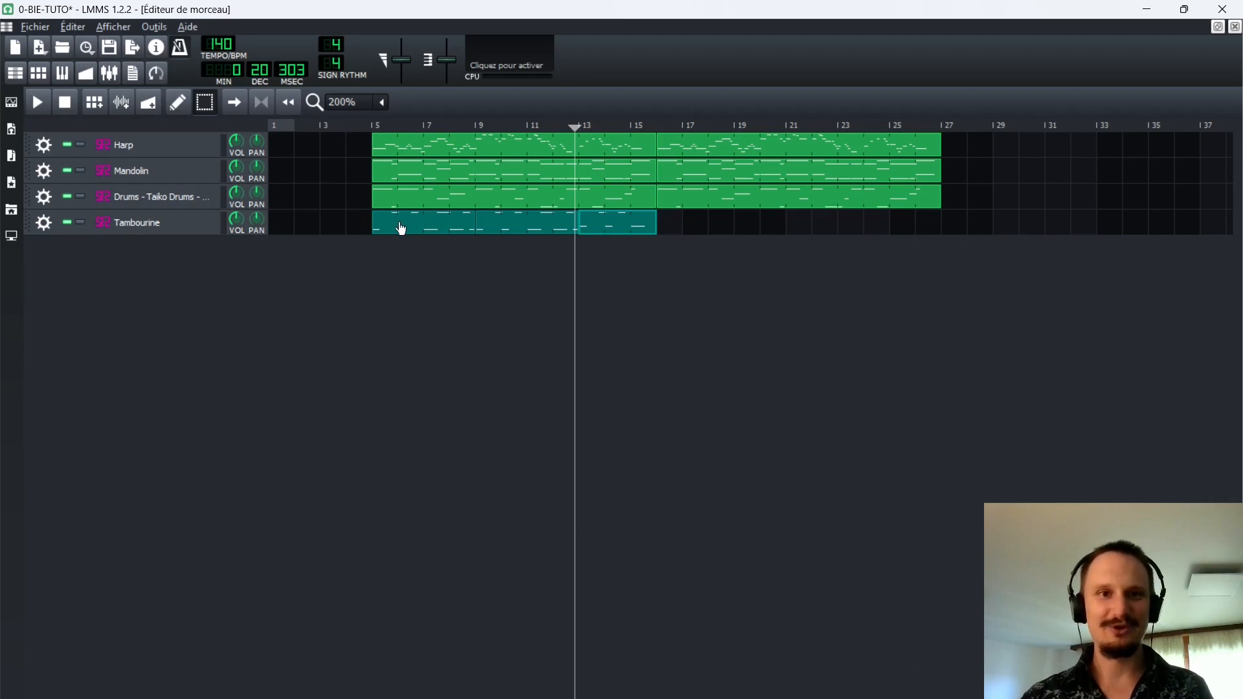
left_click_drag(401, 227, 673, 219)
left_click_drag(421, 280, 609, 221)
left_click_drag(444, 266, 604, 220)
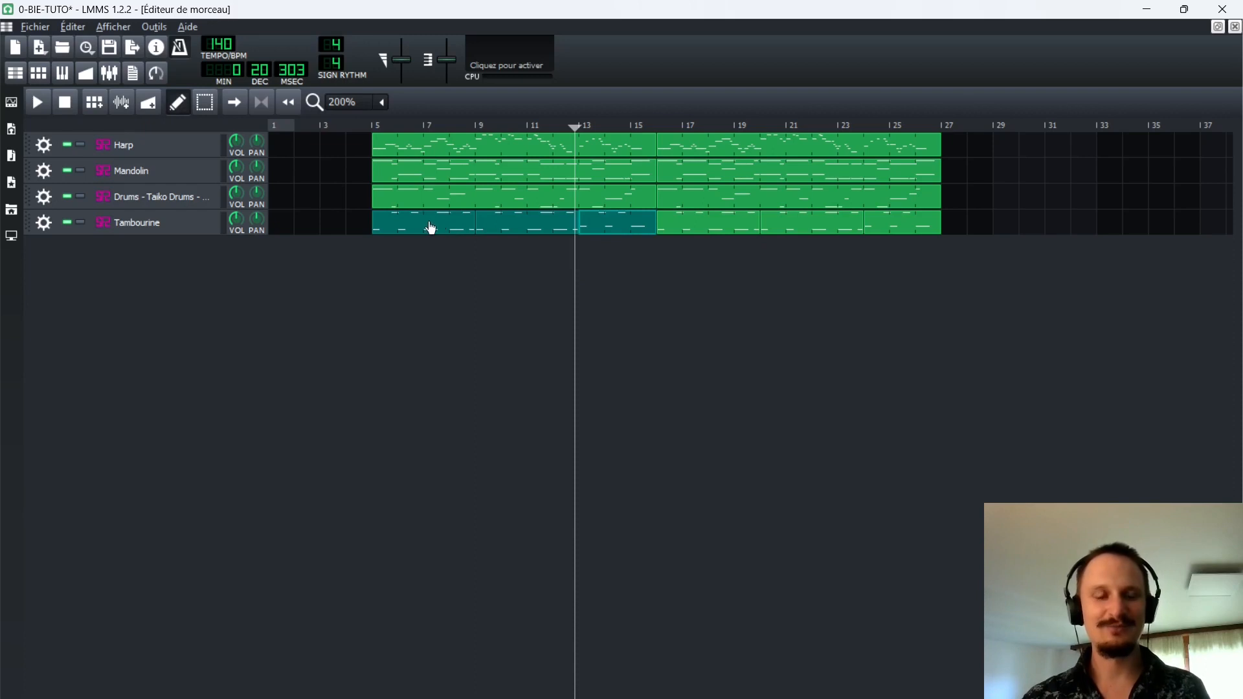
Copy only the first Tambourine pattern to bar 27, delete that copy and return to selection mode.
left_click_drag(413, 227, 971, 225)
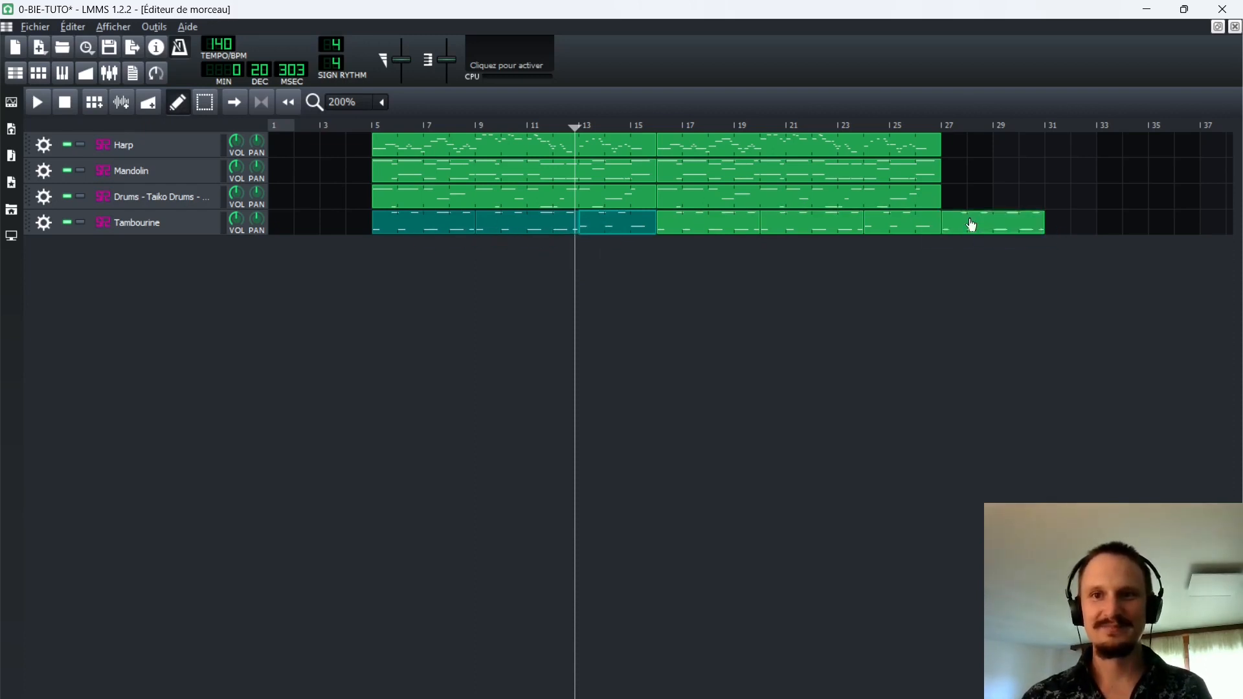
middle_click(1000, 221)
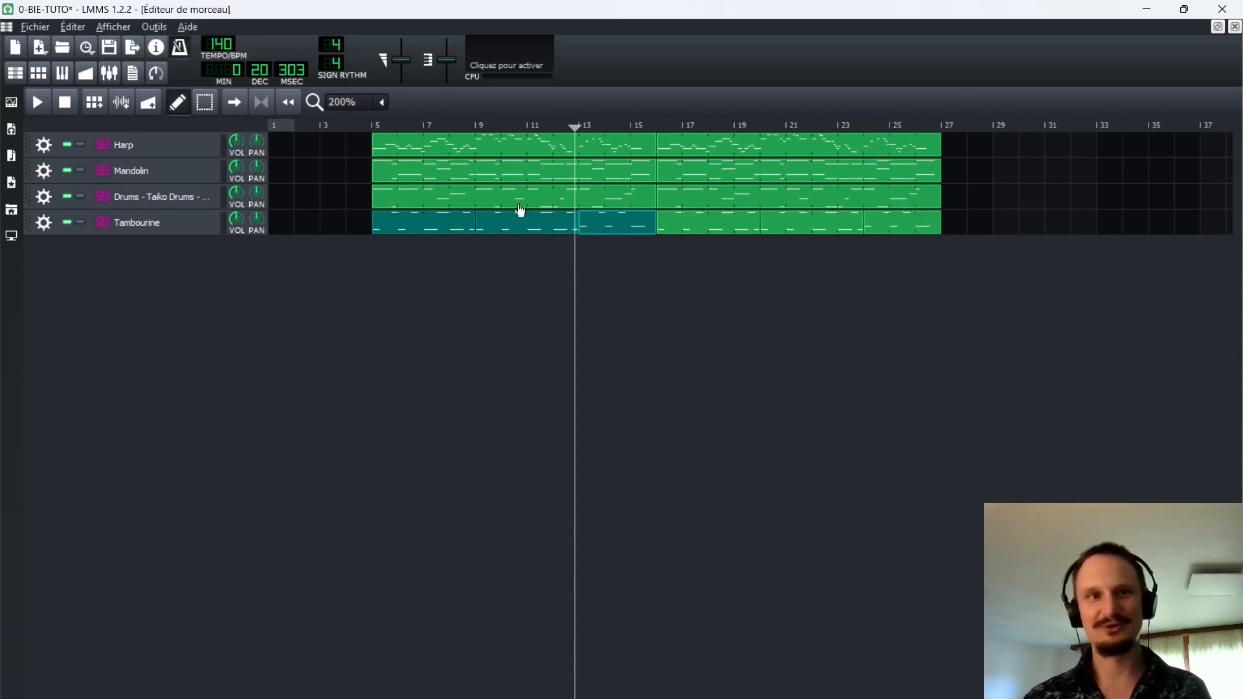
left_click(204, 102)
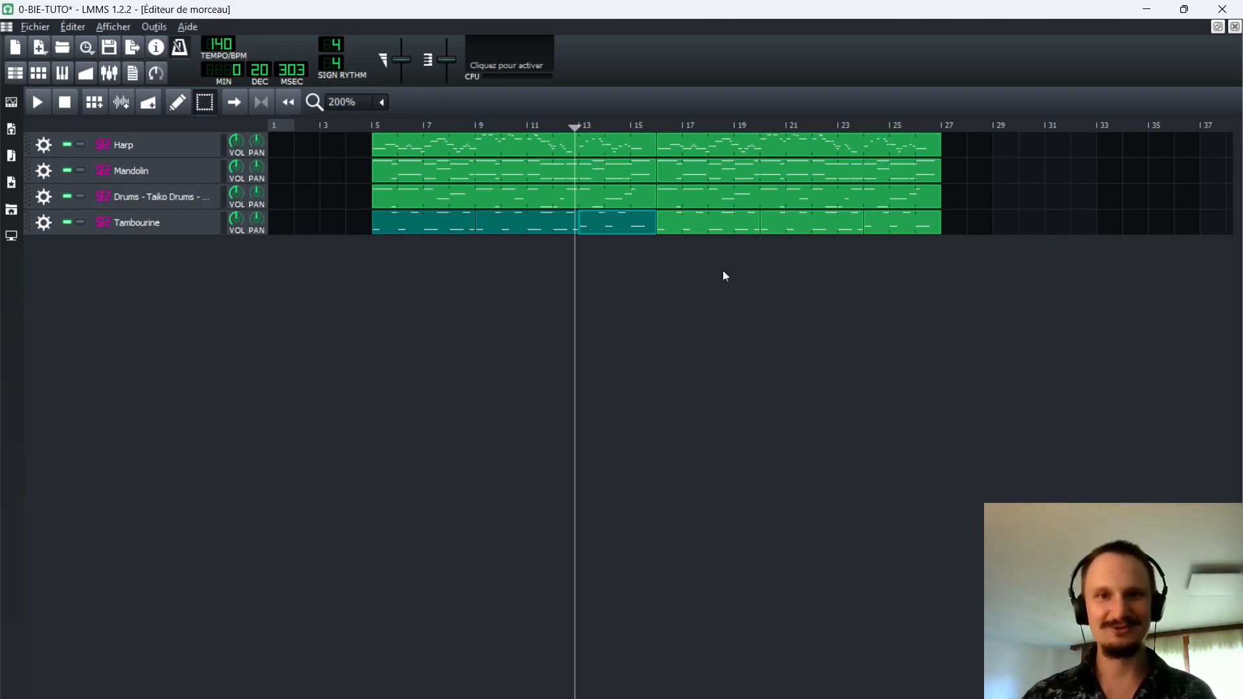
Play the song from shortly after bar 14 to check the transition into bar 16.
left_click(361, 125)
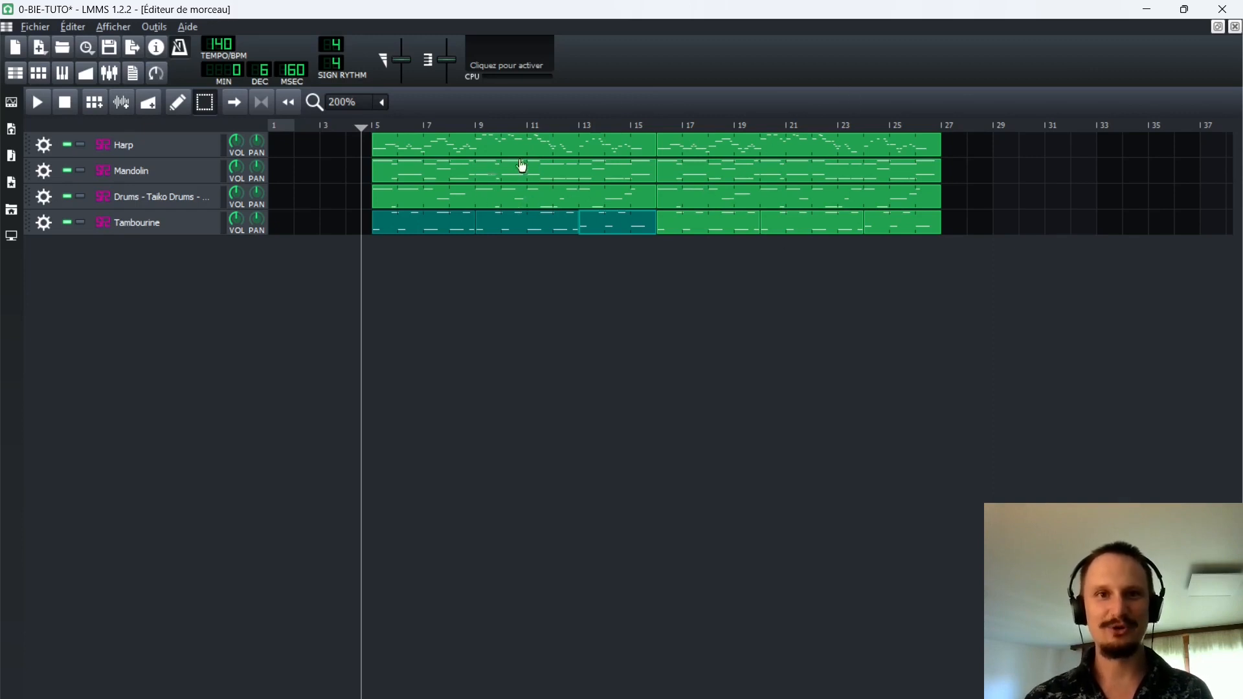
left_click(612, 123)
key("space")
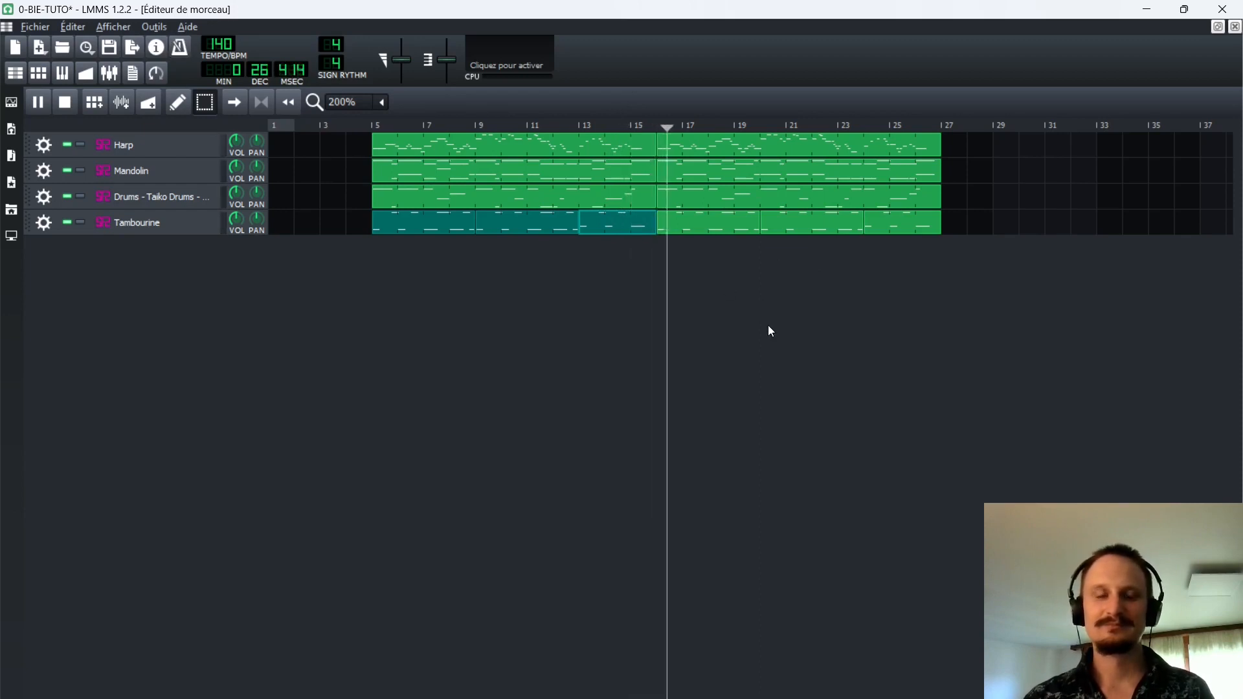
key("space")
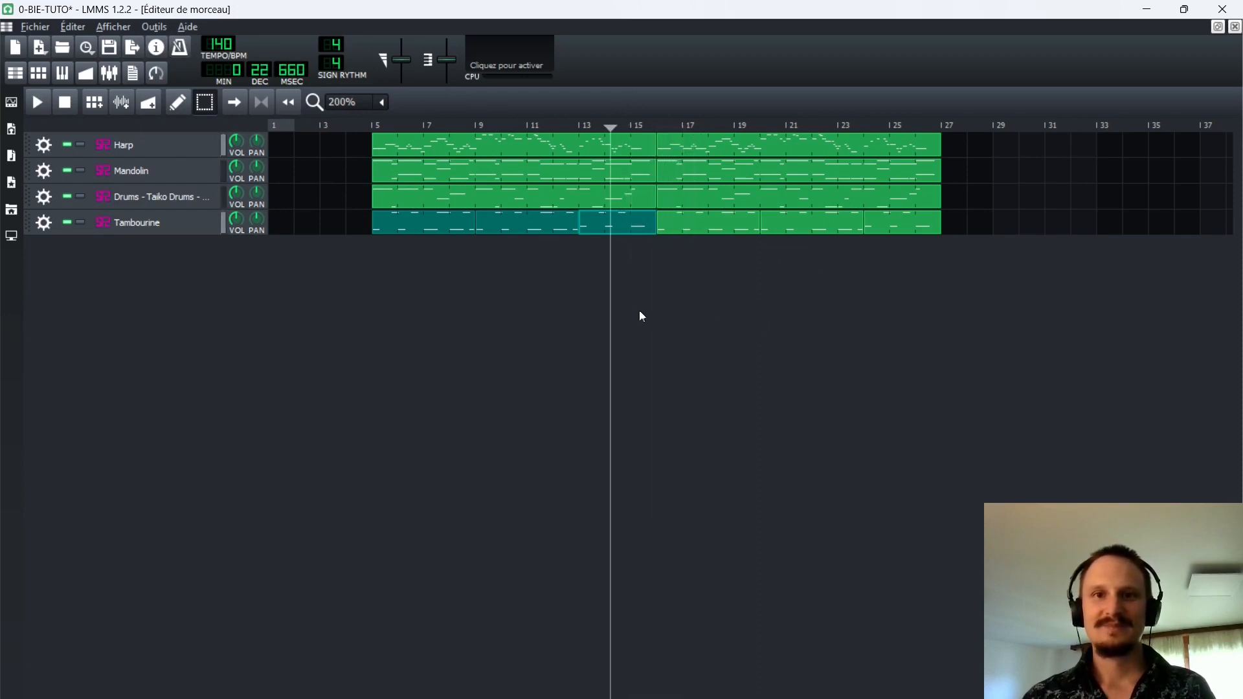
Delete the Harp, Mandolin, Taiko Drums and Tambourine patterns from bar 16 onward and clear the selection.
middle_click(730, 153)
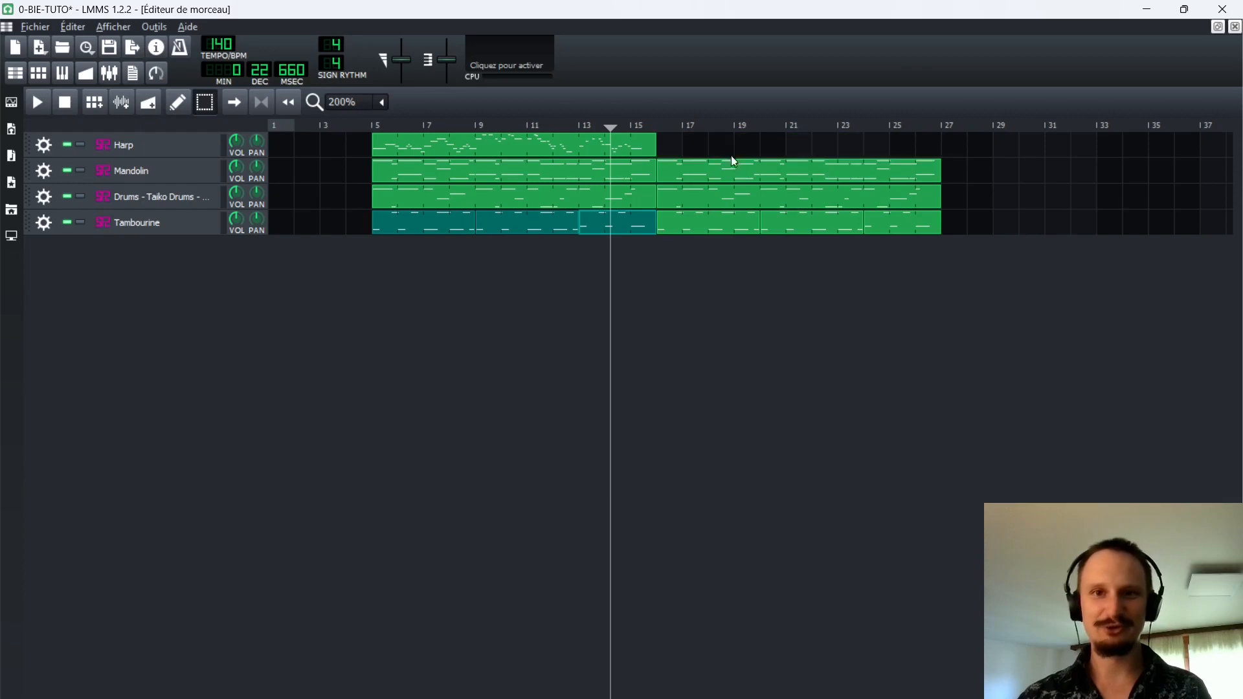
middle_click(732, 172)
middle_click(735, 201)
middle_click(735, 224)
middle_click(813, 222)
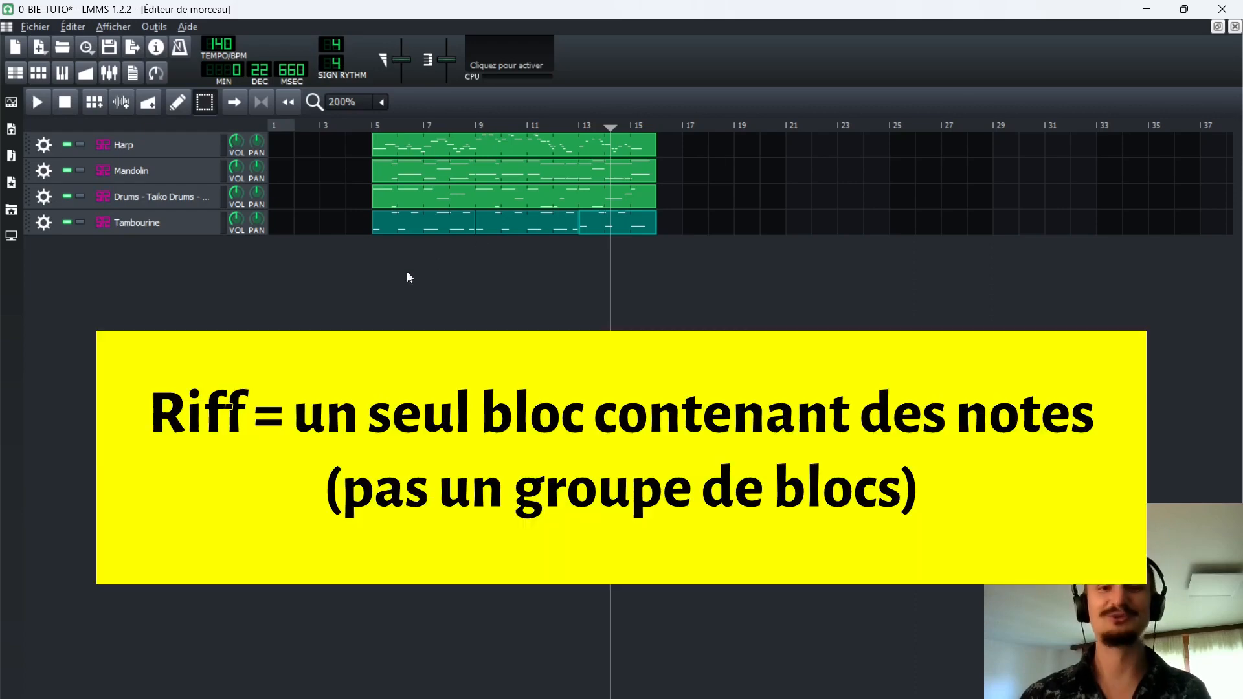
left_click(460, 308)
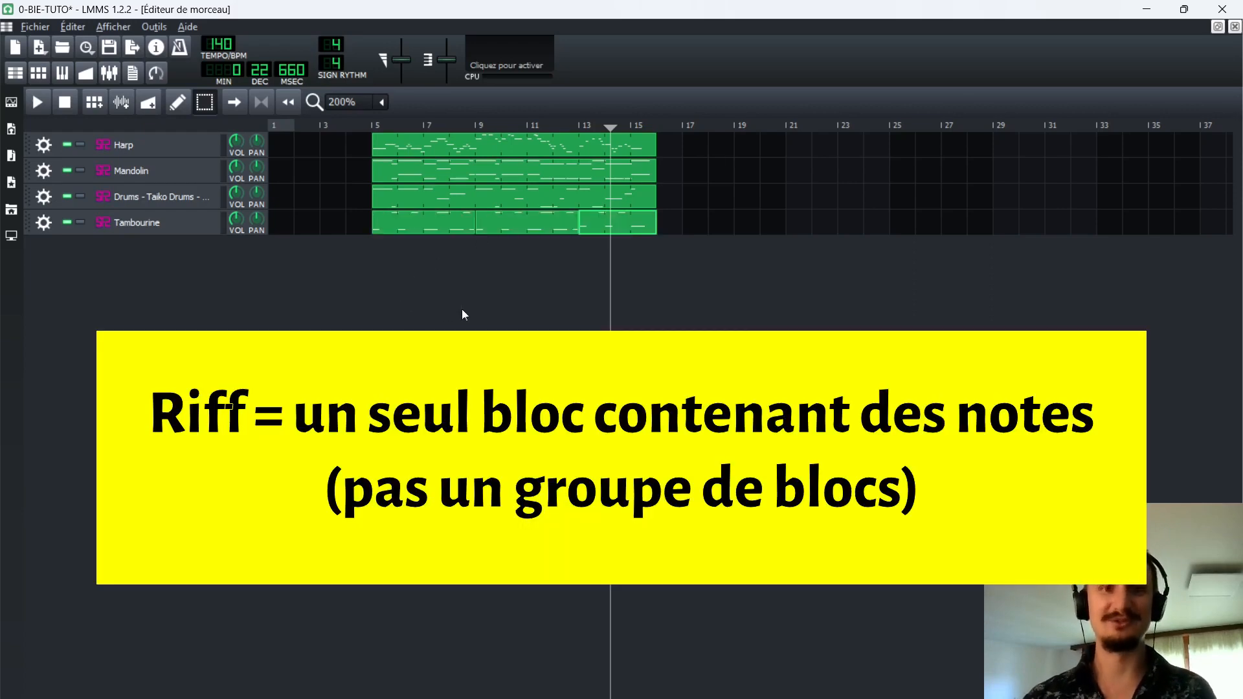
Move the Harp, Mandolin, Taiko Drums and Tambourine patterns together to start at bar 1 and return the playhead to the beginning.
left_click_drag(388, 325, 650, 144)
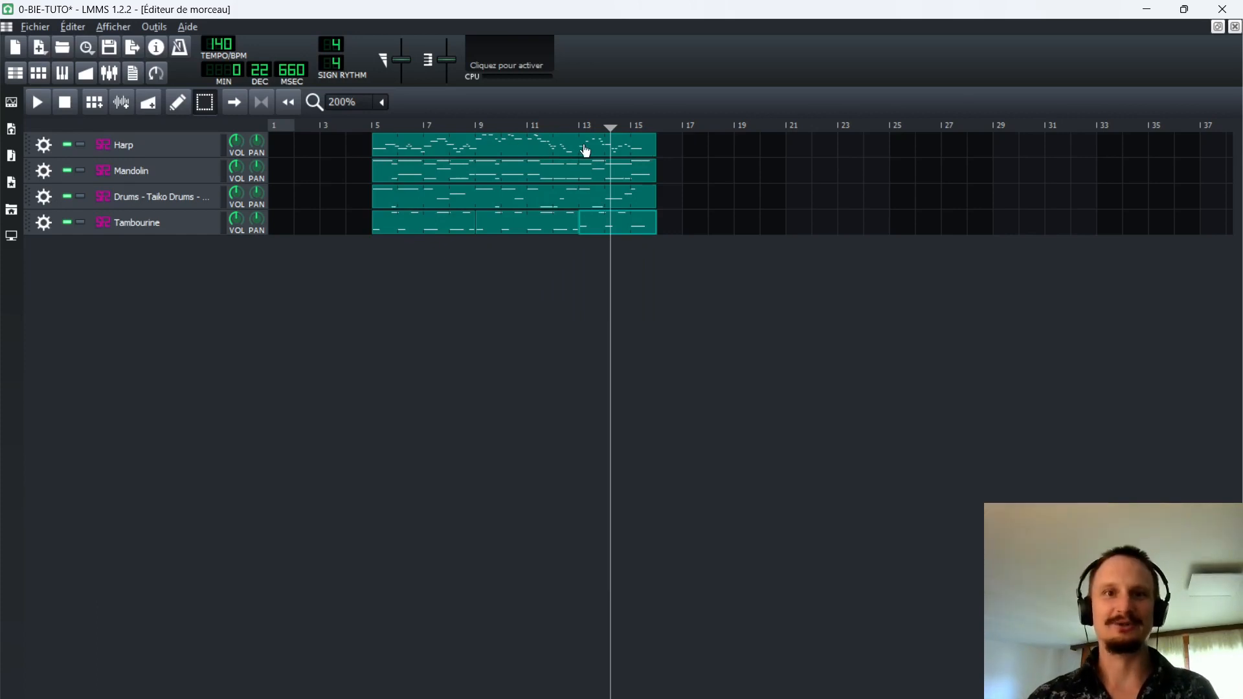
left_click_drag(575, 147, 380, 169)
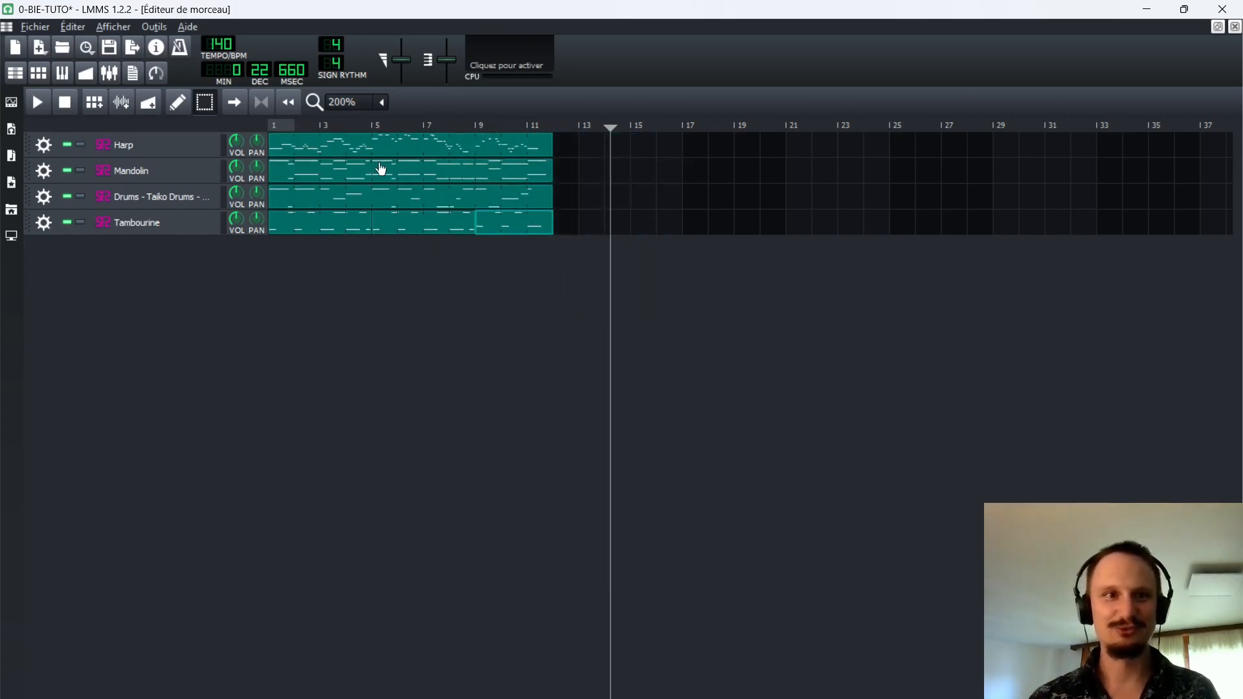
left_click(349, 264)
left_click_drag(281, 127, 262, 126)
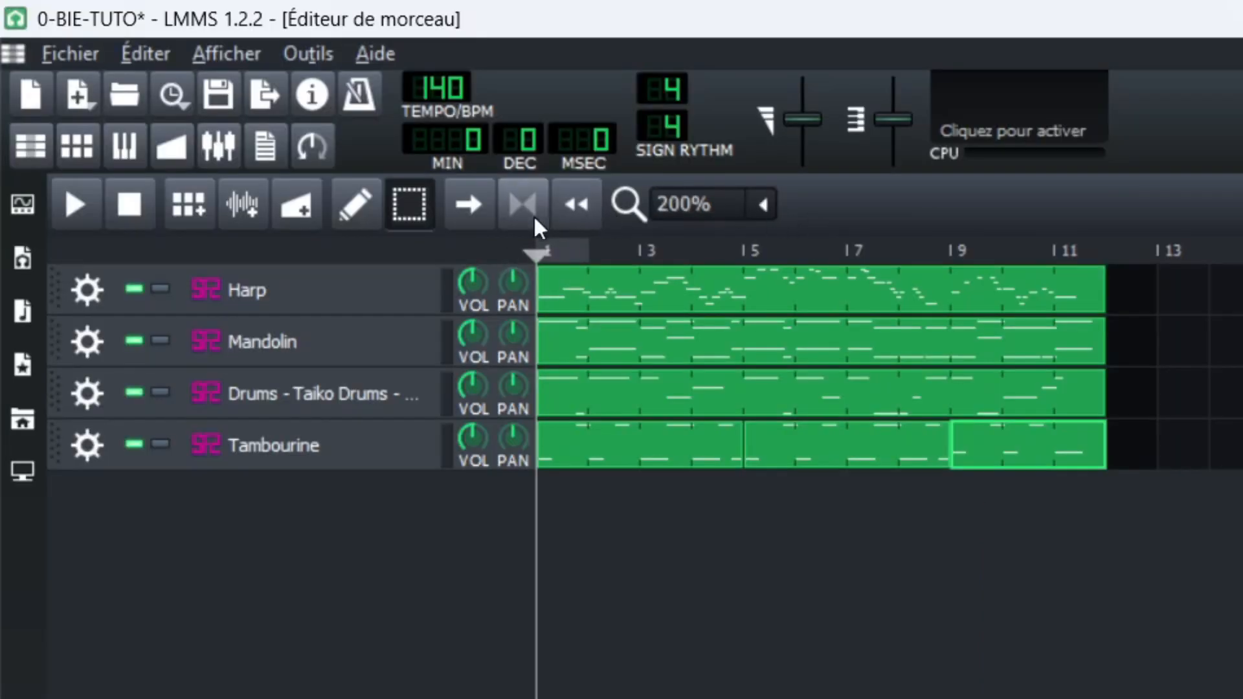
Enable looping from bar 1 to the end of the patterns at bar 12 and start playback.
left_click(515, 214)
right_click(1086, 241)
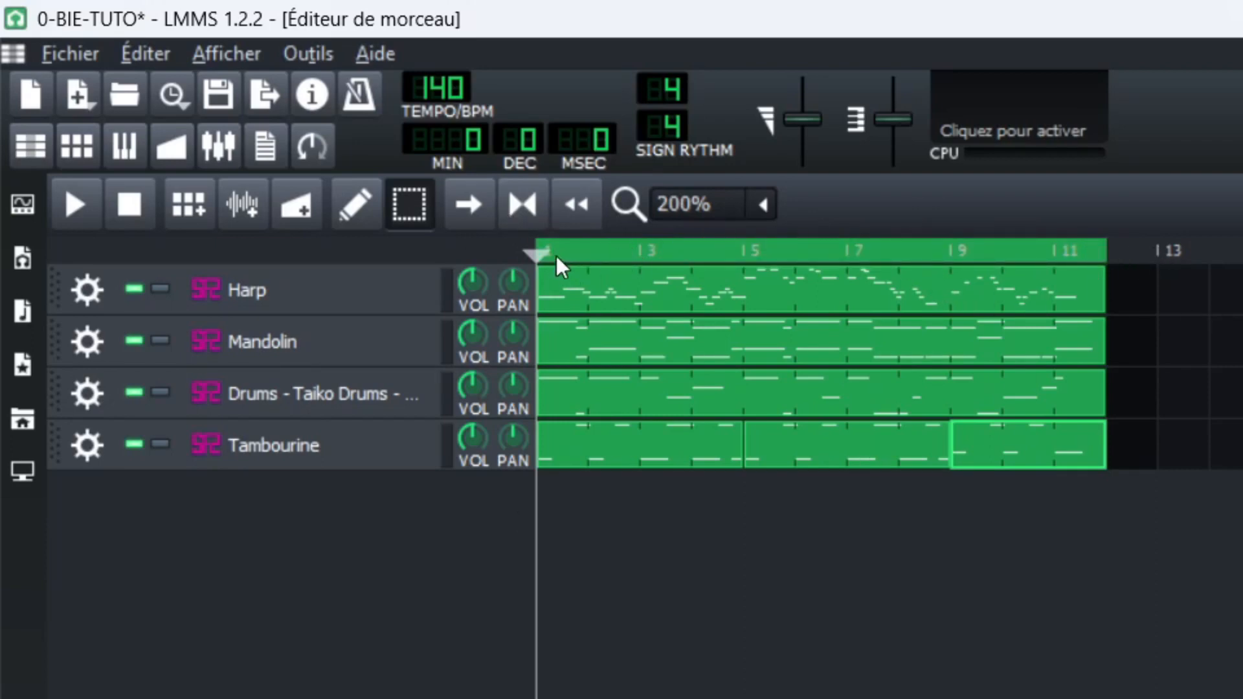
key("space")
Lower the master volume during playback and save the project.
left_click_drag(803, 119, 792, 147)
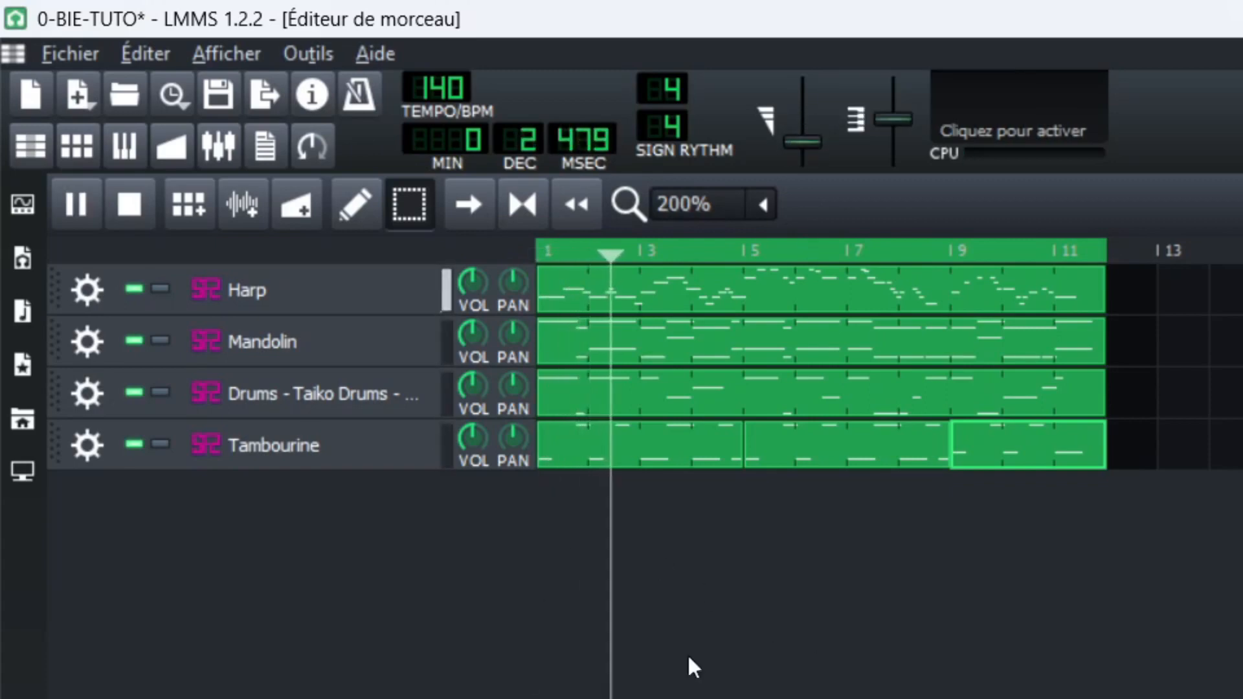
left_click(218, 94)
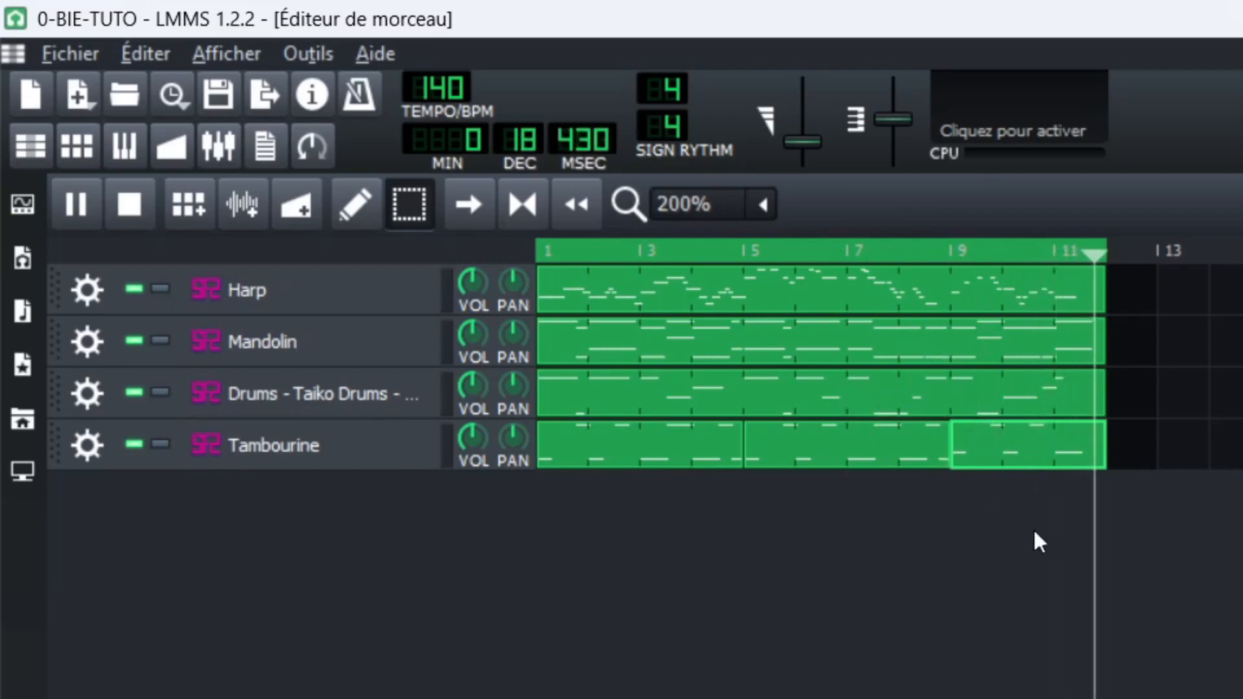
Turn the loop points off and back on during playback and stop the song.
left_click(522, 201)
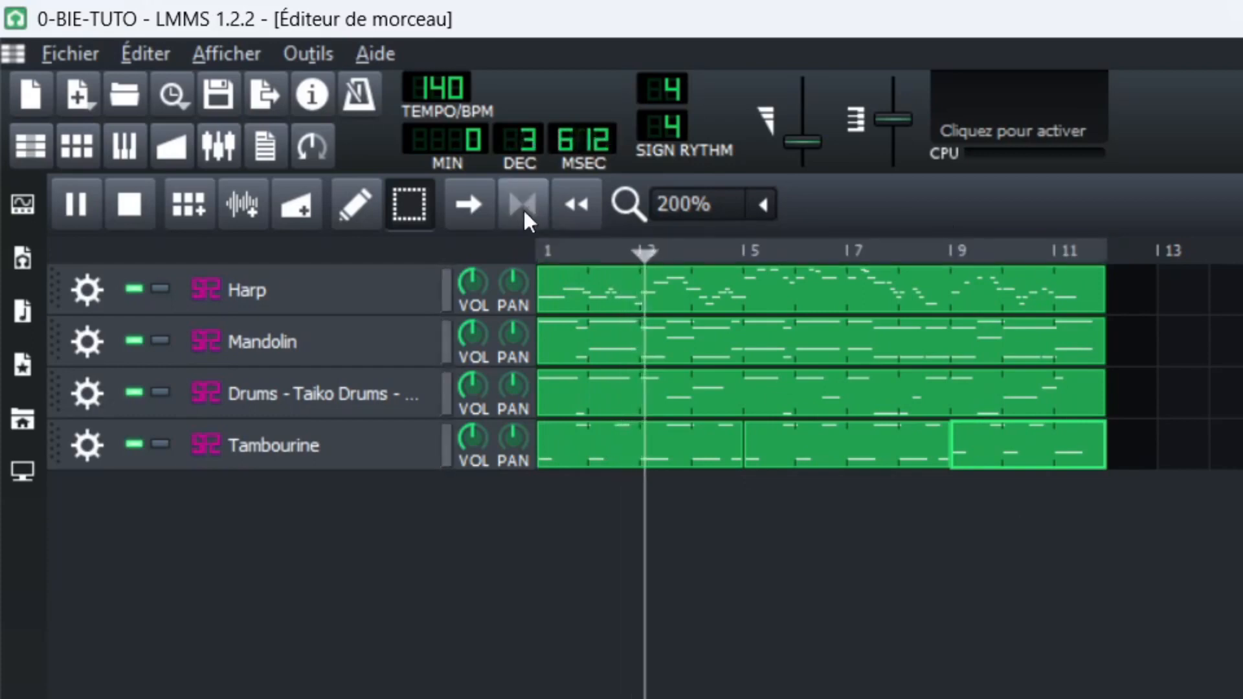
left_click(525, 200)
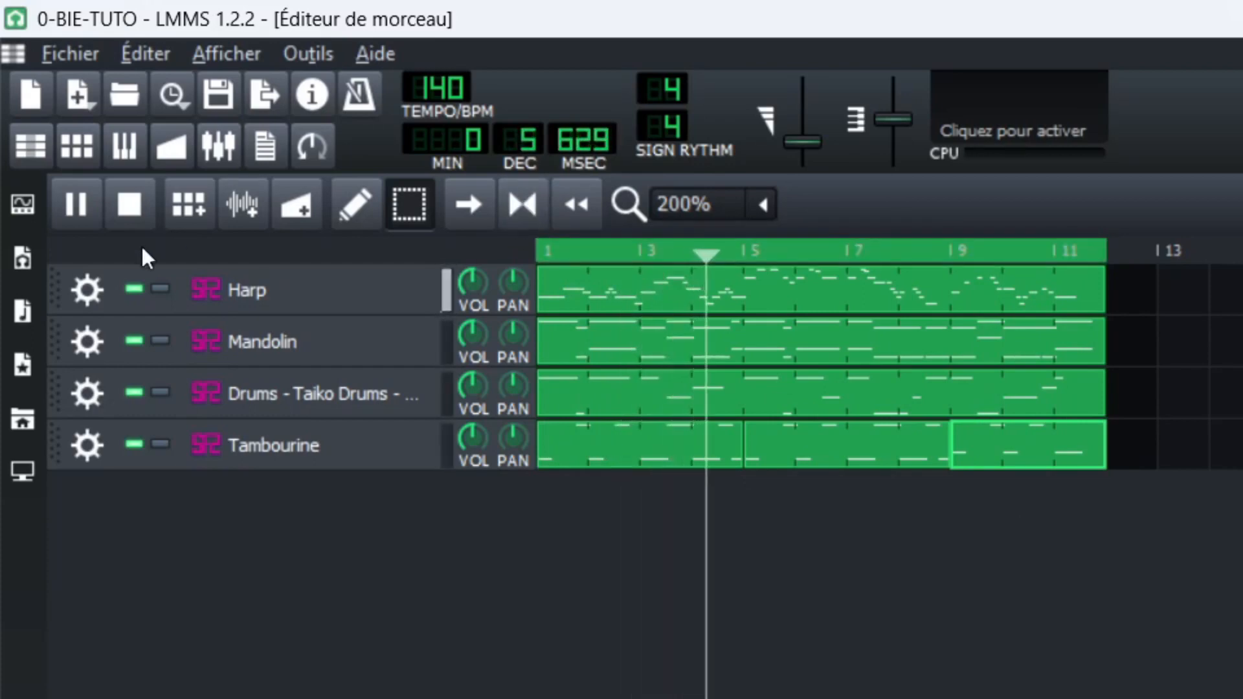
key("space")
Play the opening bars of the looped section from bar 1 and stop playback.
left_click_drag(367, 122, 519, 157)
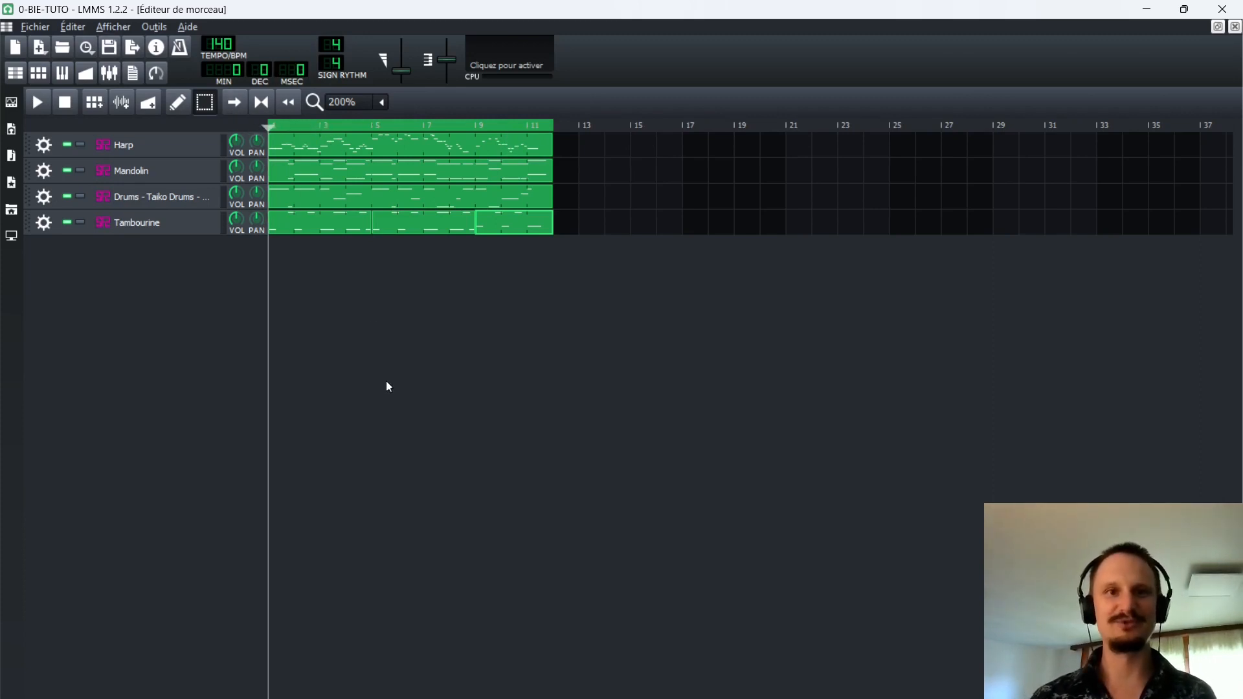
key("space")
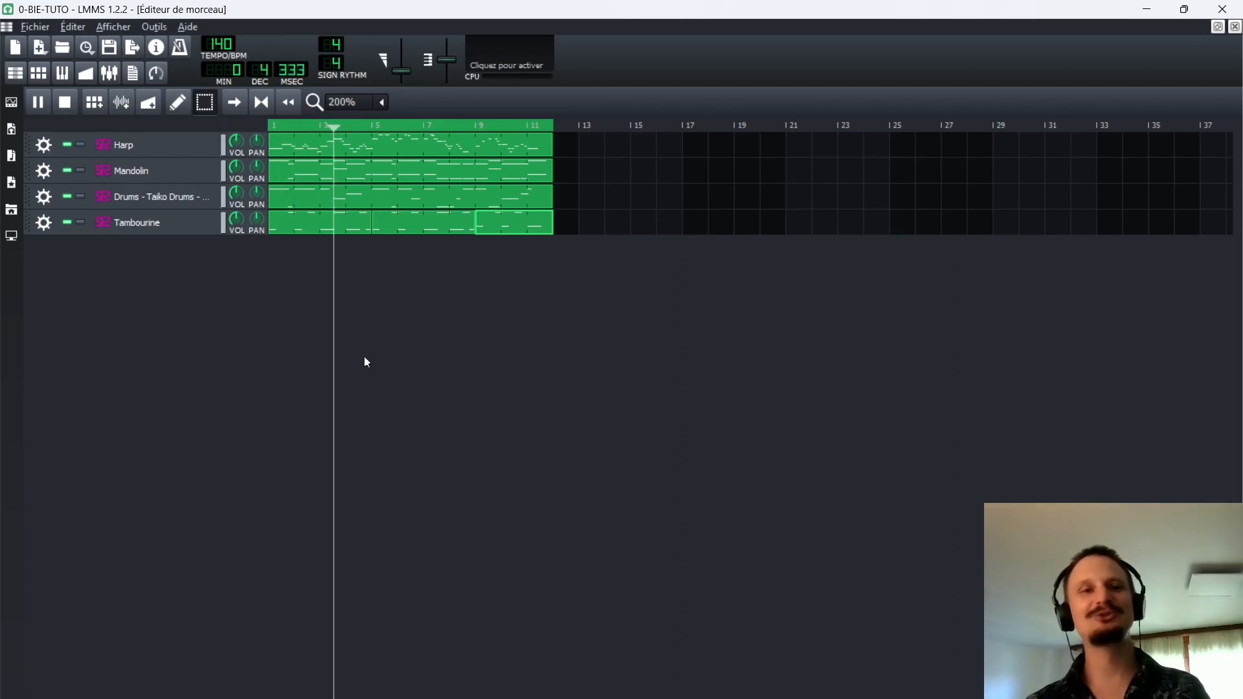
key("space")
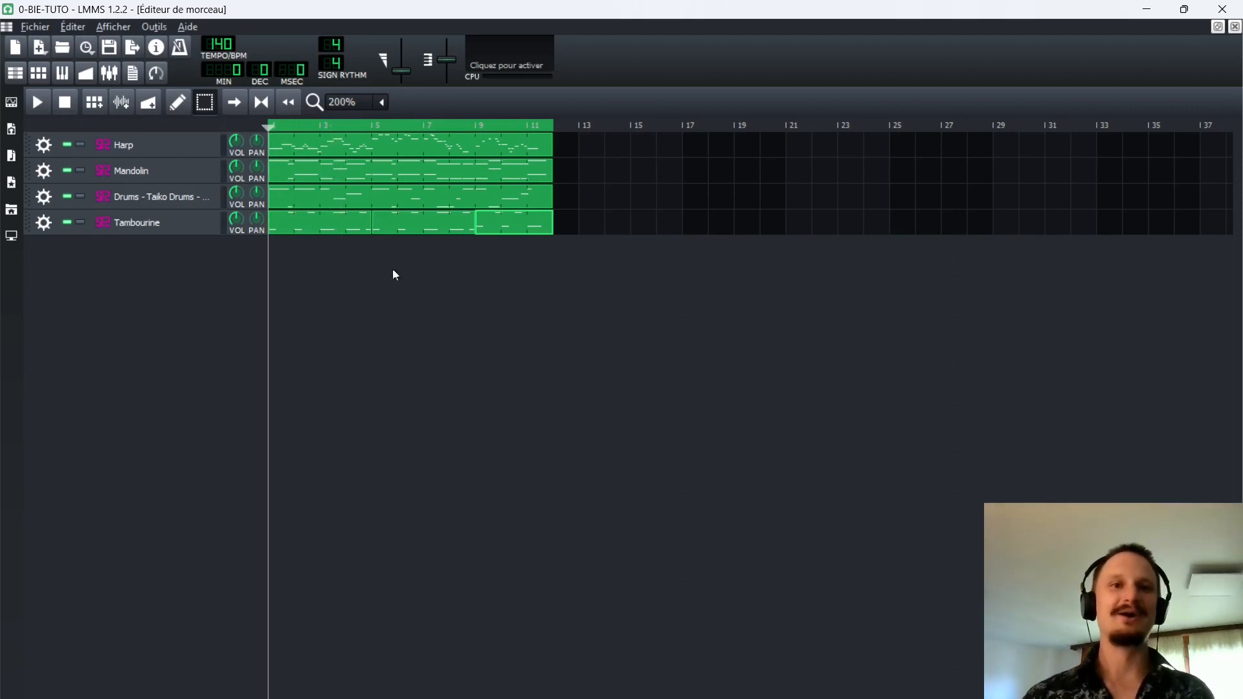
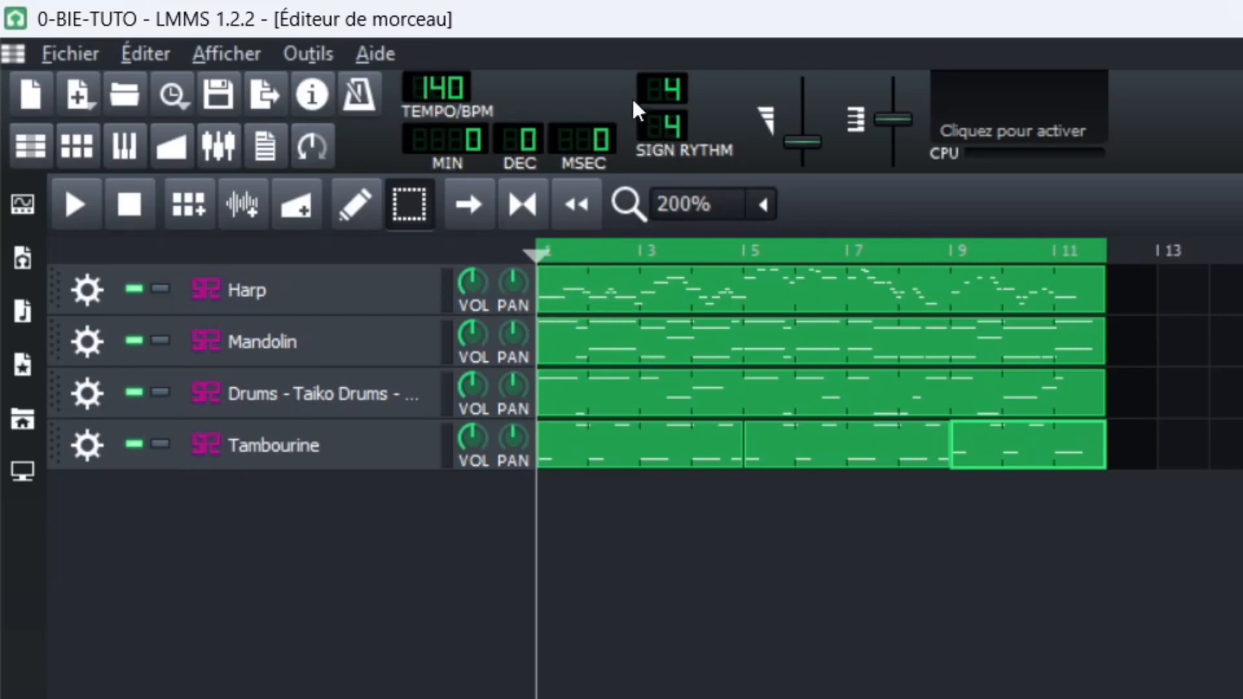
Lower the song's tempo to 120 BPM and briefly play the opening from bar 1 to hear it.
scroll(688, 542, "up", 1, "ctrl")
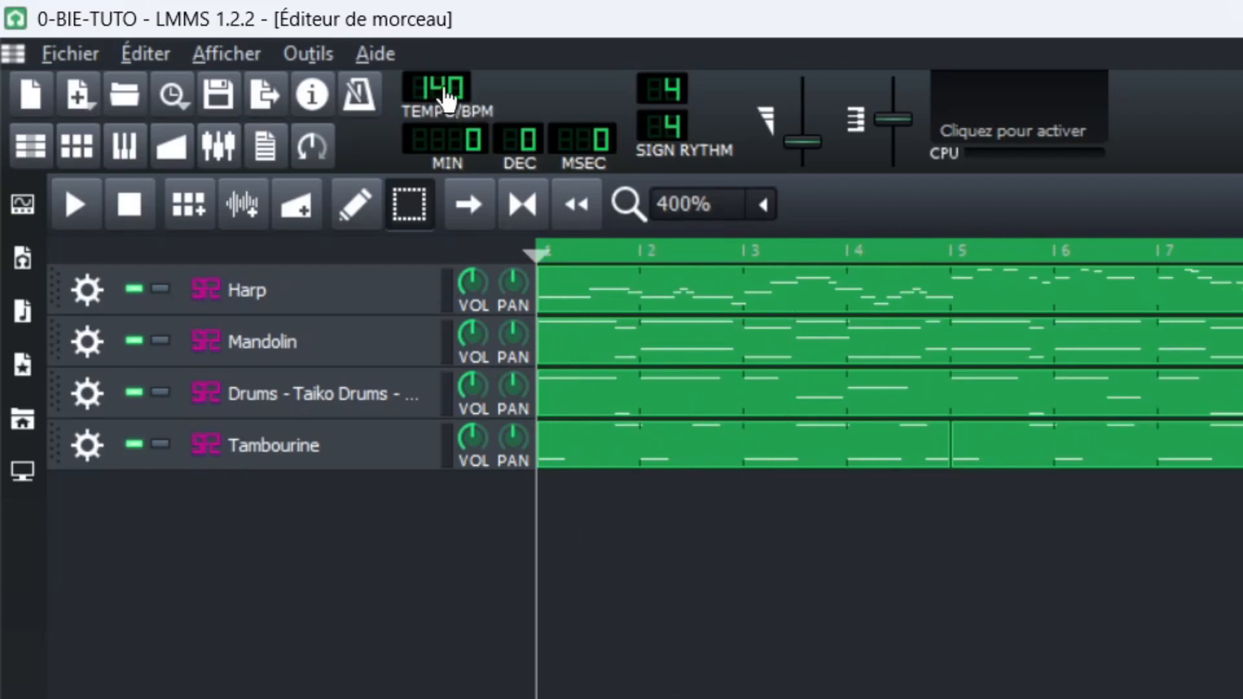
left_click_drag(444, 98, 427, 165)
key("space")
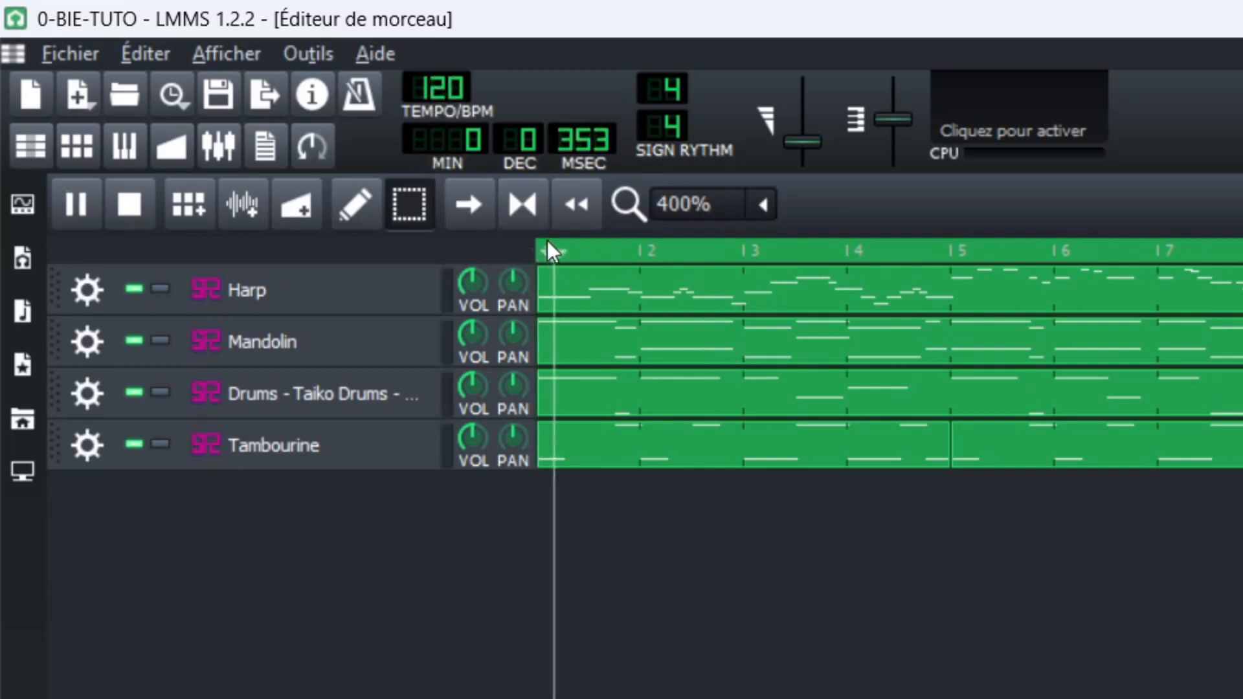
key("space")
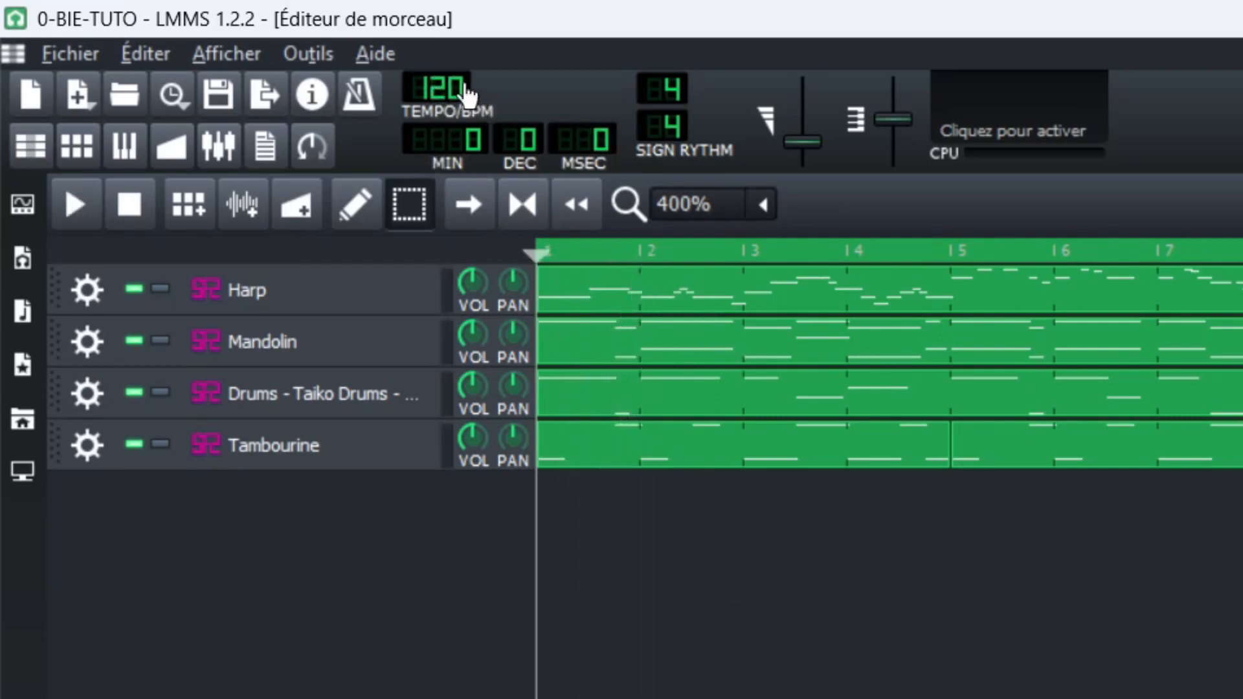
Reduce the tempo further to 100 BPM, listen to the first bar and stop playback.
left_click_drag(447, 97, 437, 162)
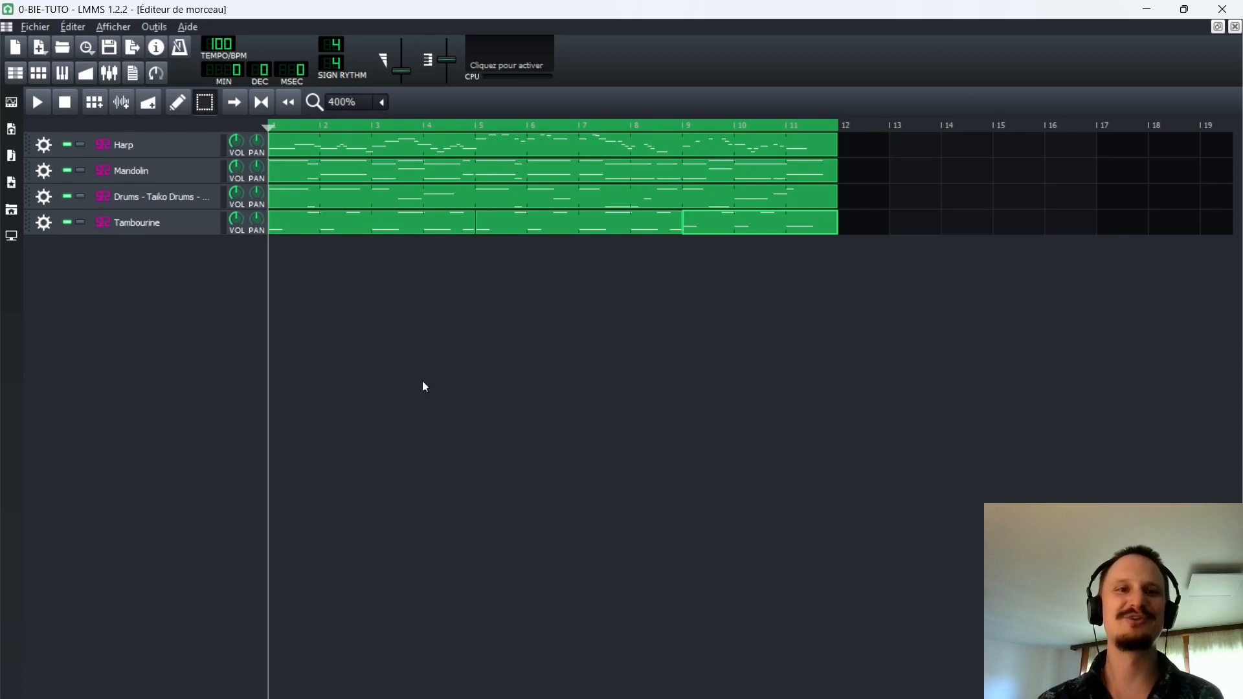
key("space")
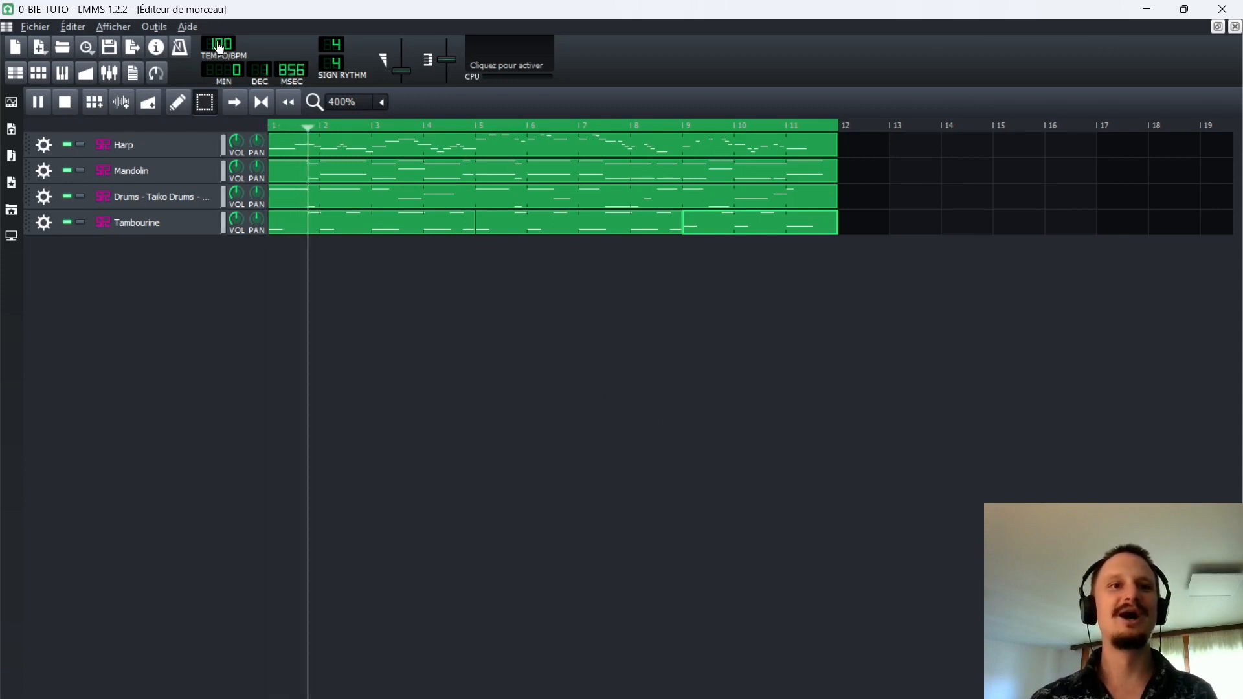
key("space")
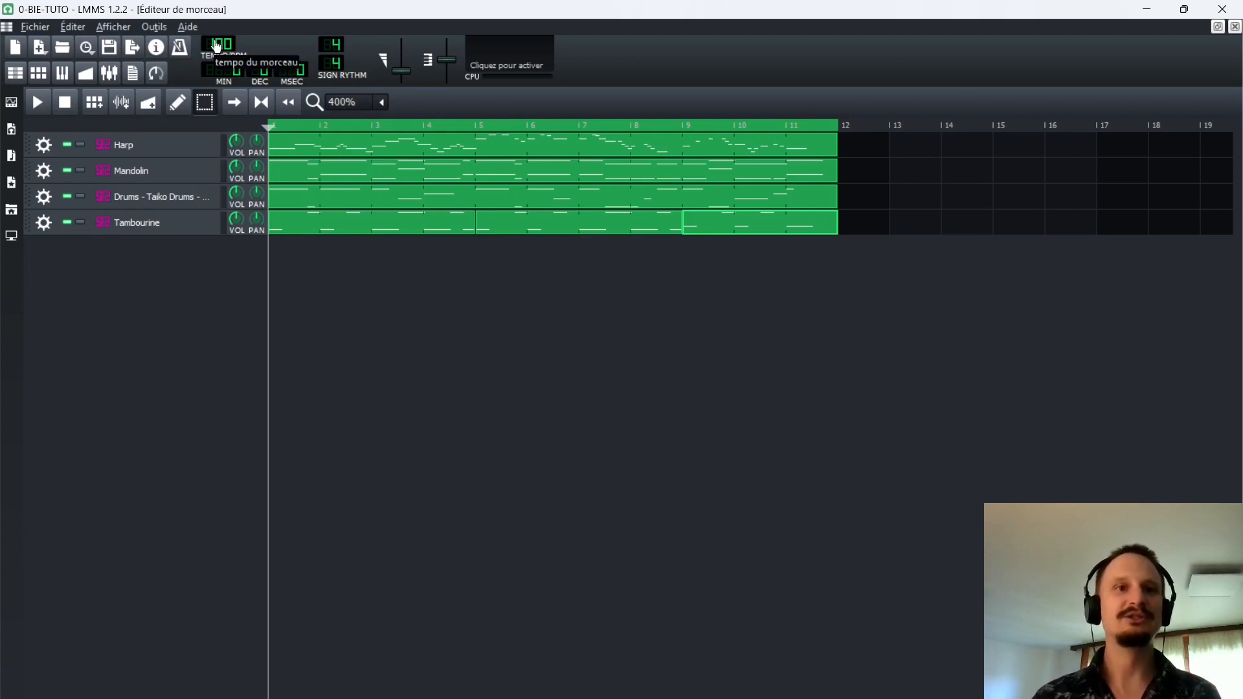
Slow the tempo to 85 BPM, fine-tune it to 88 BPM during playback from bar 1 and stop the song.
left_click_drag(217, 46, 212, 69)
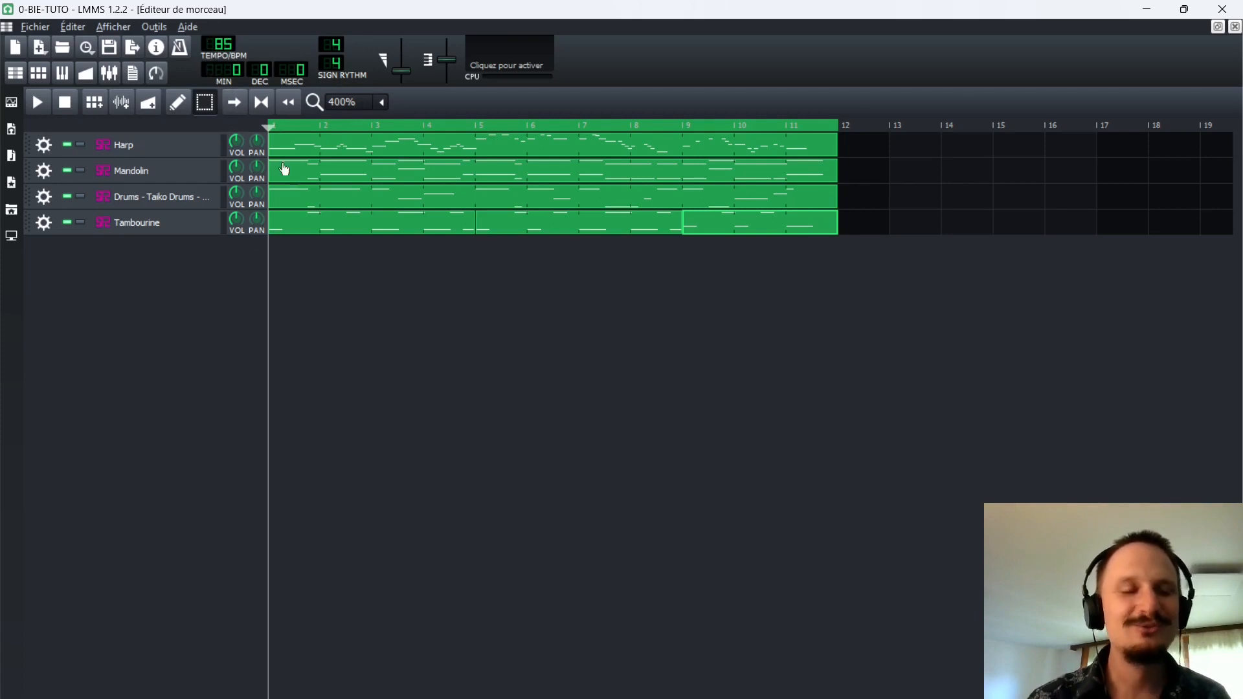
key("space")
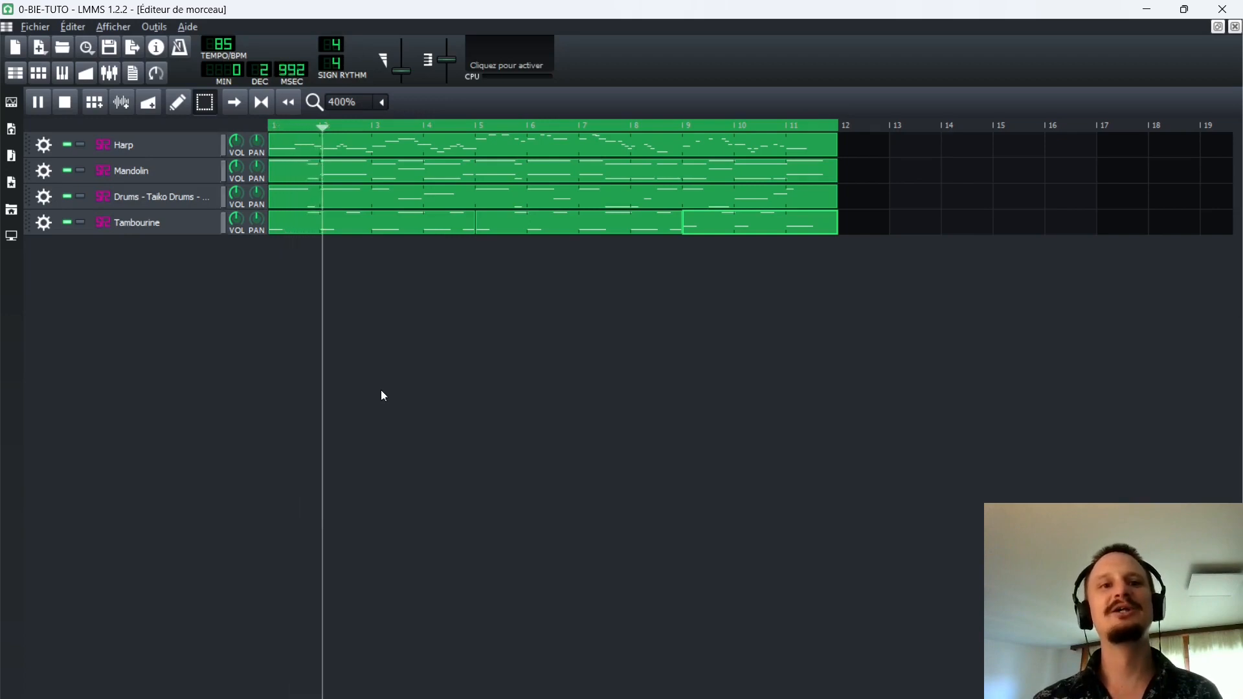
scroll(230, 42, "up", 5)
scroll(230, 42, "down", 2)
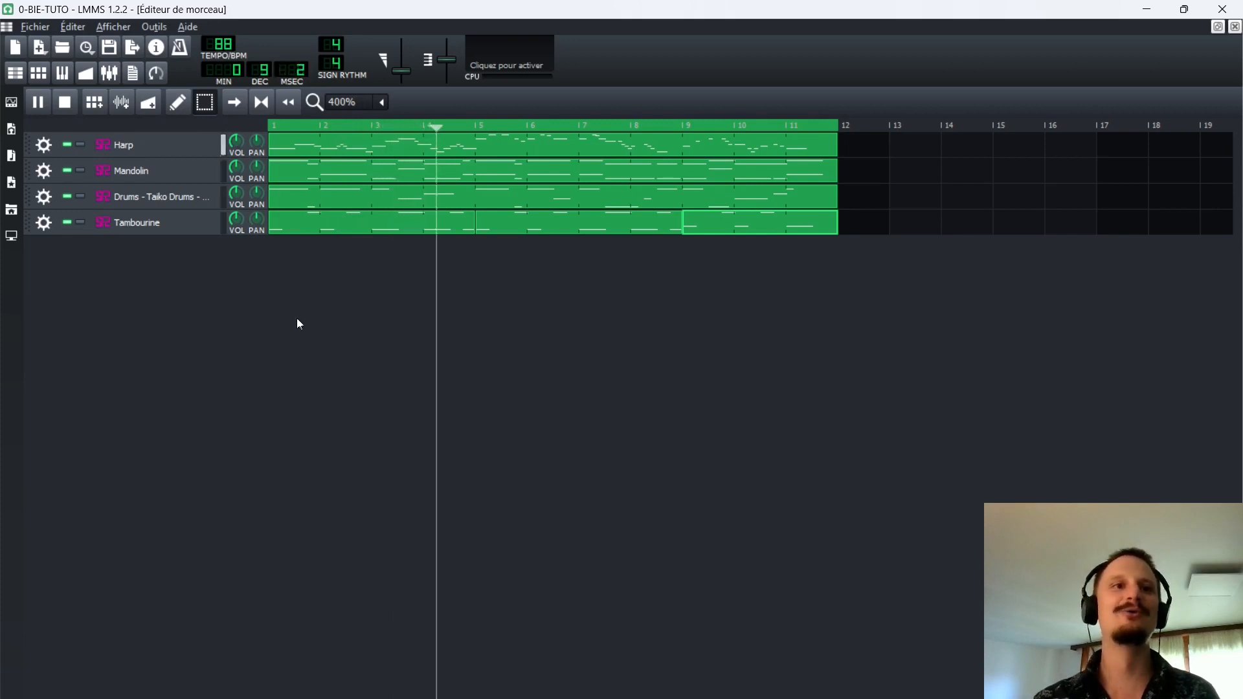
key("space")
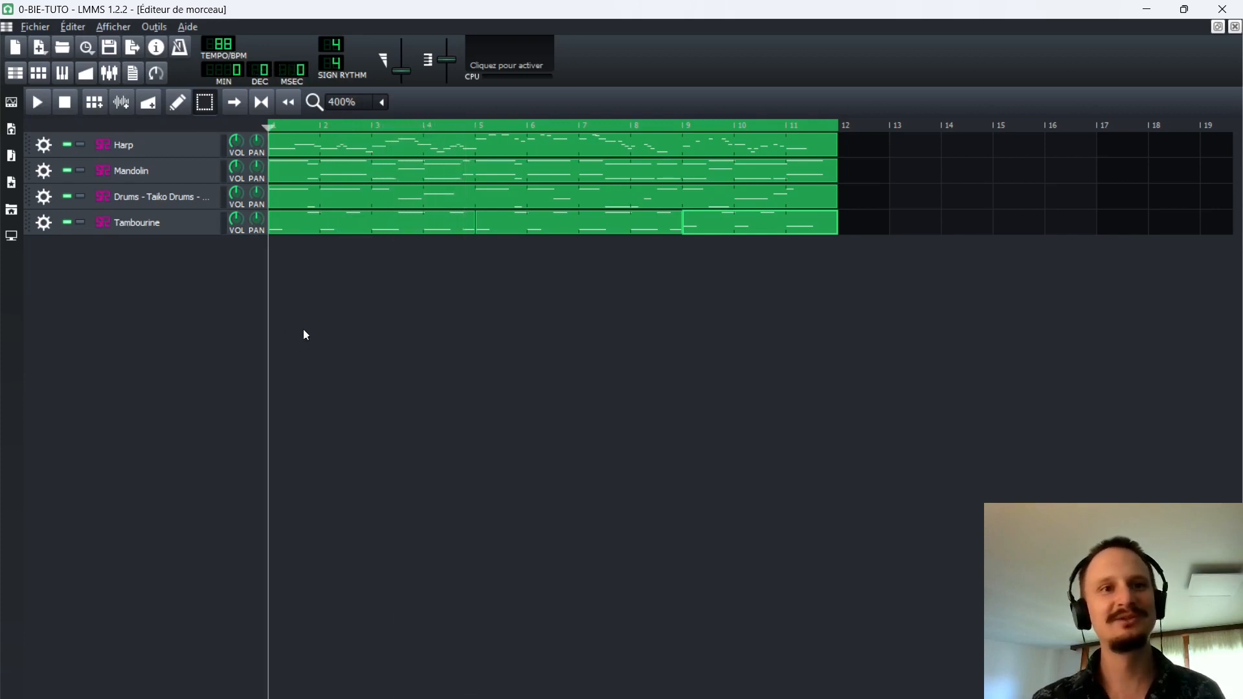